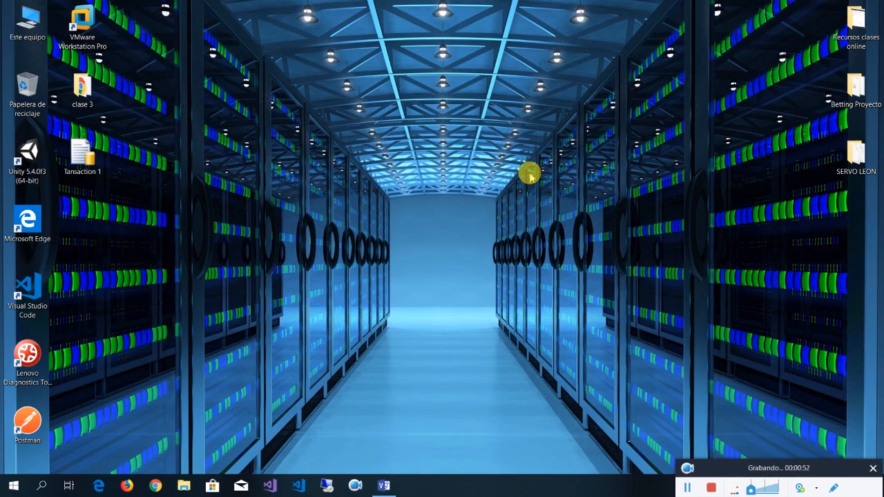
Search the installed programs for "sql" to locate SQL Server Management Studio, and dismiss the results
{"action": "key", "text": "super"}
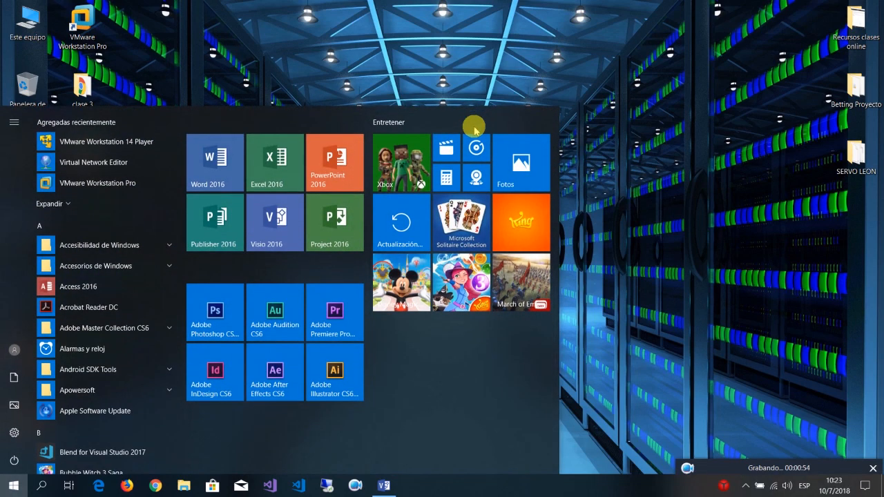
{"action": "key", "text": "super"}
{"action": "key", "text": "super"}
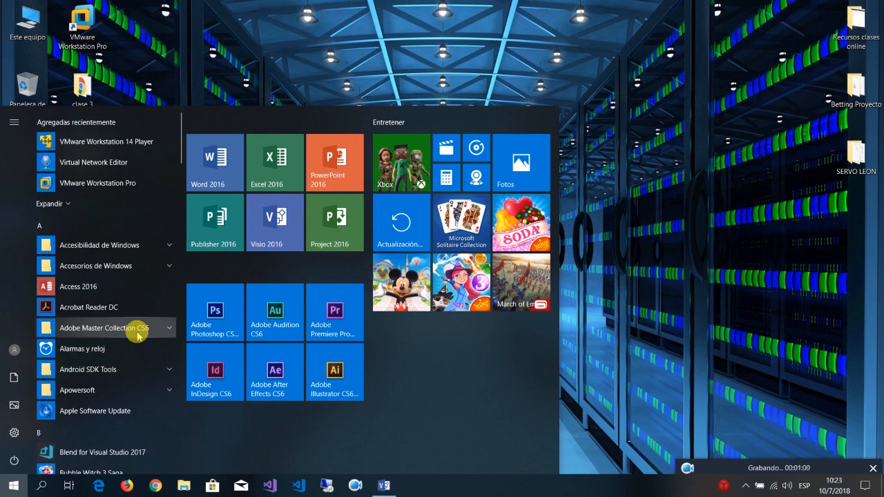
{"action": "type", "text": "micros"}
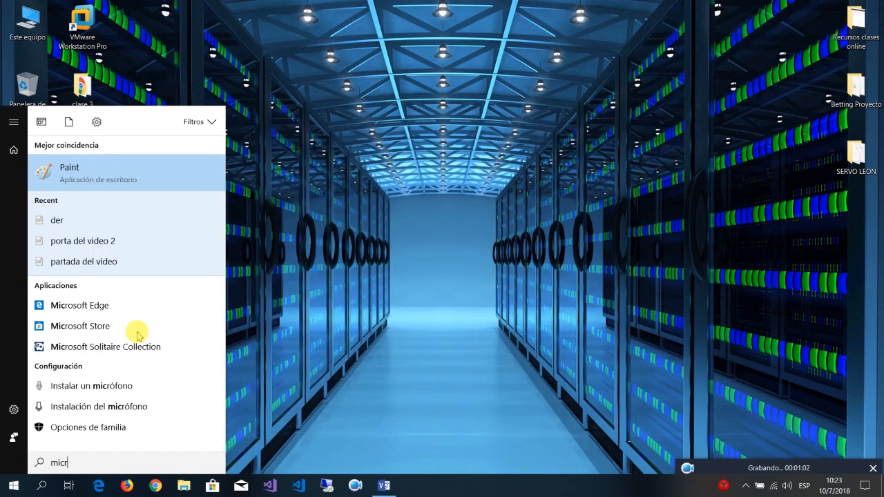
{"action": "key", "text": "BackSpace"}
{"action": "key", "text": "BackSpace"}
{"action": "key", "text": "BackSpace"}
{"action": "key", "text": "BackSpace"}
{"action": "key", "text": "BackSpace"}
{"action": "key", "text": "BackSpace"}
{"action": "type", "text": "sql"}
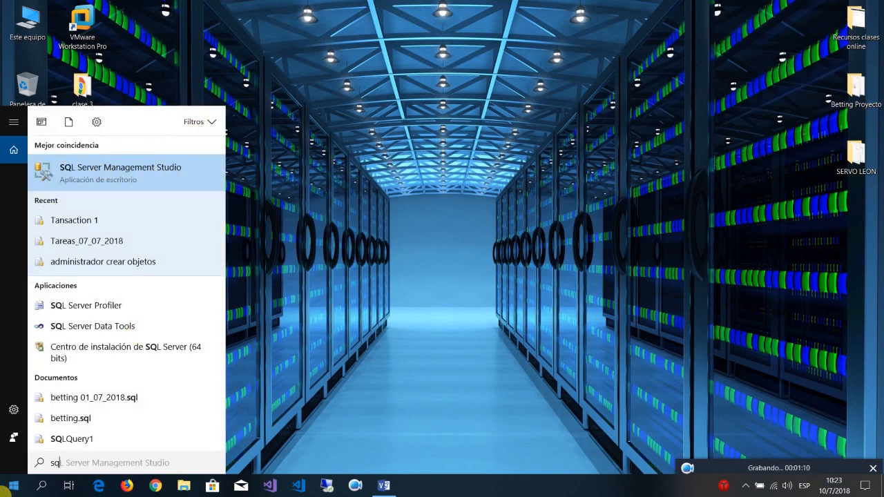
{"action": "left_click", "coordinate": [3, 487]}
{"action": "left_click", "coordinate": [545, 237]}
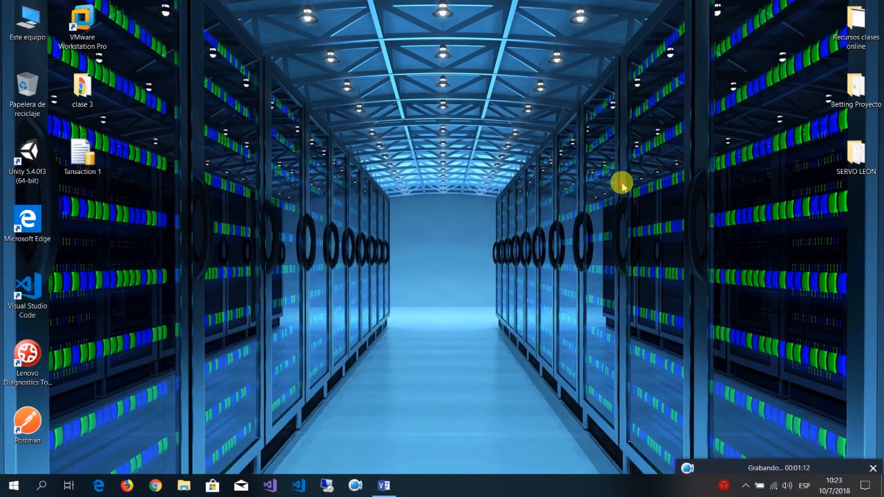
Try to launch SQL Server Management Studio by running the command "sms"
{"action": "key", "text": "super+r"}
{"action": "type", "text": "s"}
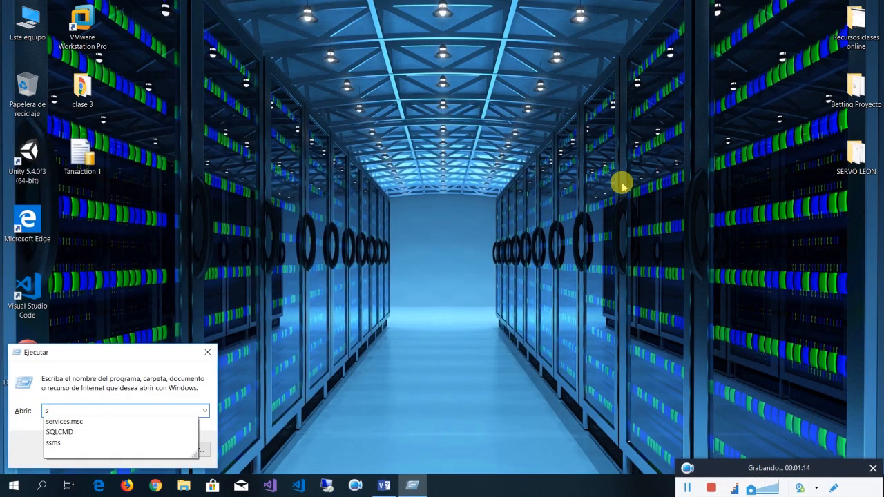
{"action": "type", "text": "ms"}
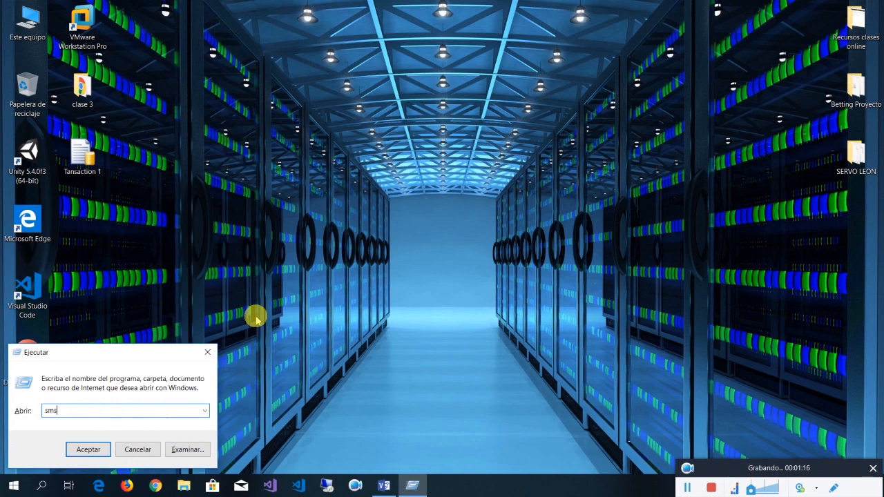
{"action": "key", "text": "Return"}
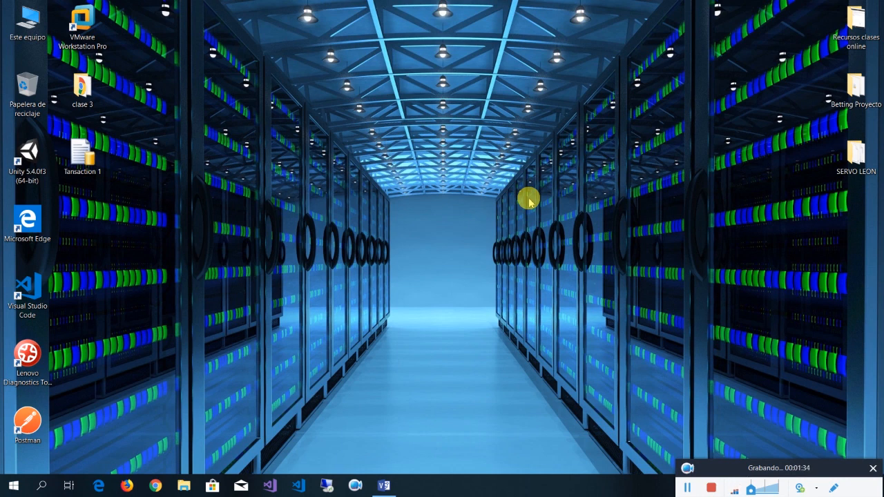
Run services.msc, jump to the SQL services in the list and maximize the Servicios window
{"action": "key", "text": "super+r"}
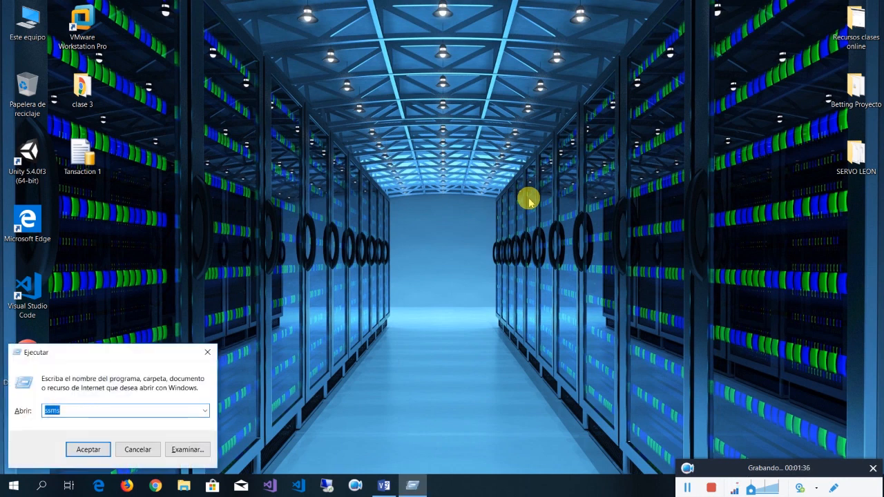
{"action": "type", "text": "serv"}
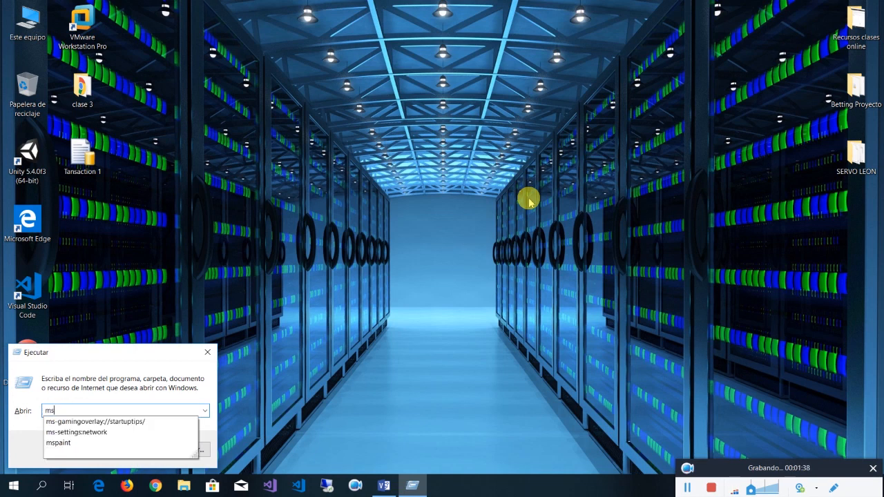
{"action": "key", "text": "Down"}
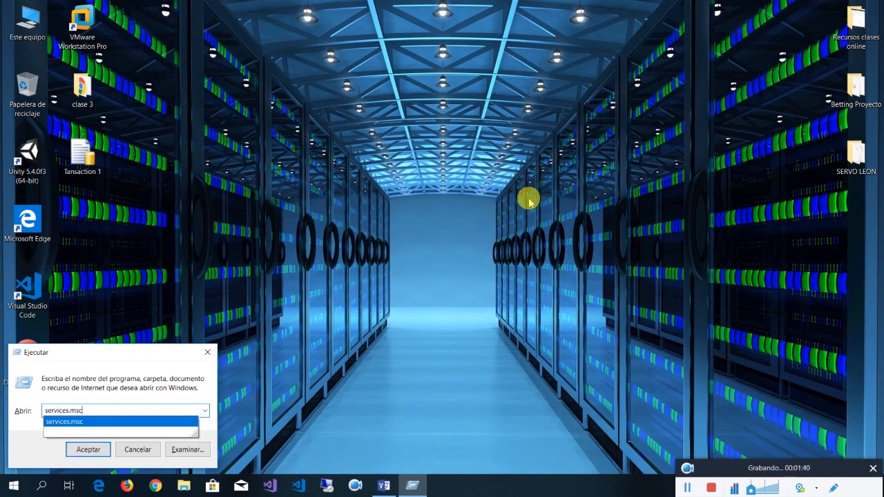
{"action": "key", "text": "Return"}
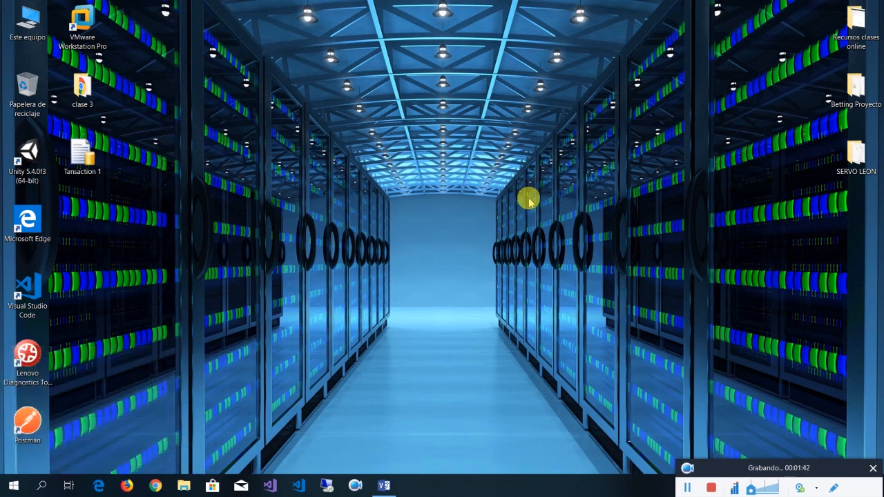
{"action": "type", "text": "sql"}
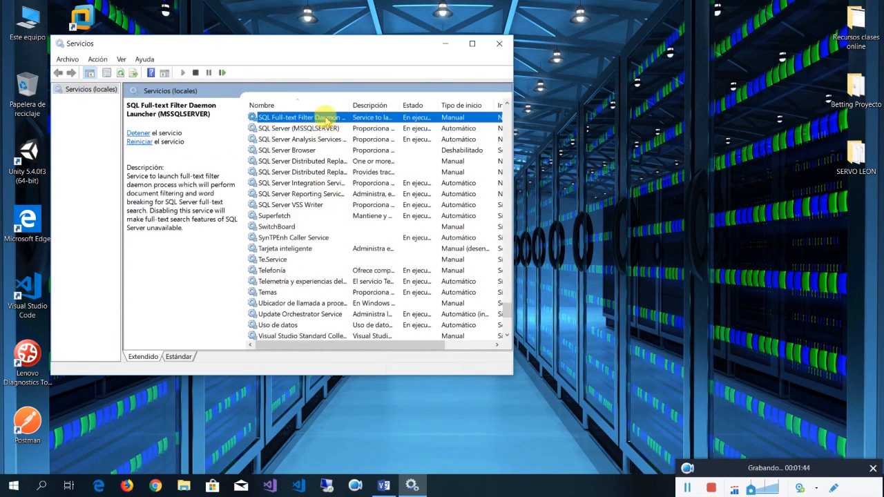
{"action": "left_click", "coordinate": [472, 43]}
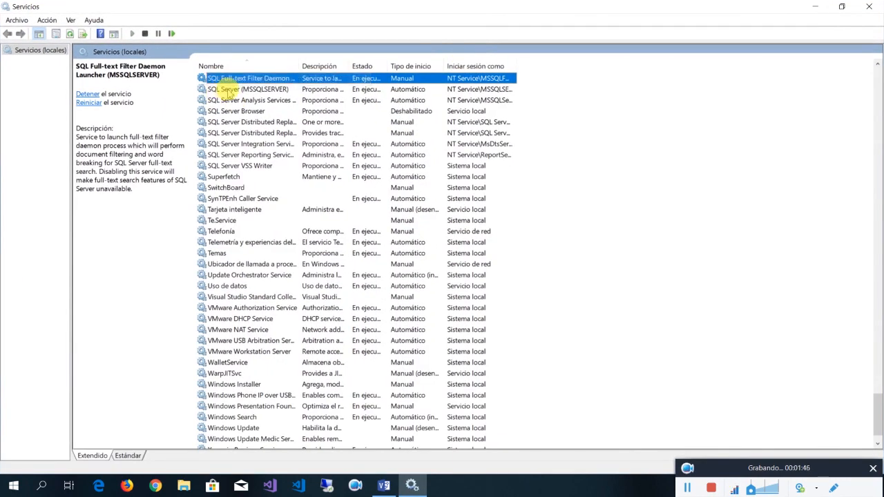
Select SQL Server (MSSQLSERVER), widen the Nombre, Descripción and Estado columns to examine its status, and minimize the window
{"action": "left_click", "coordinate": [228, 89]}
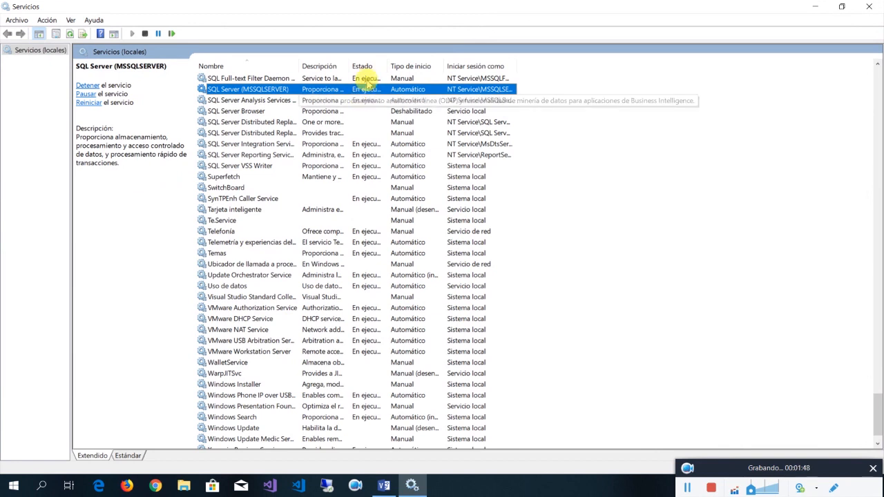
{"action": "left_click_drag", "start_coordinate": [350, 65], "coordinate": [418, 82]}
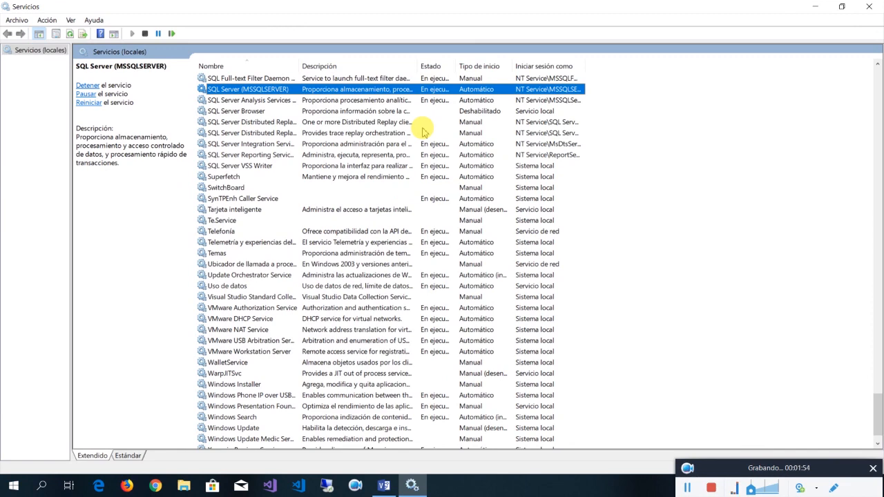
{"action": "double_click", "coordinate": [301, 66]}
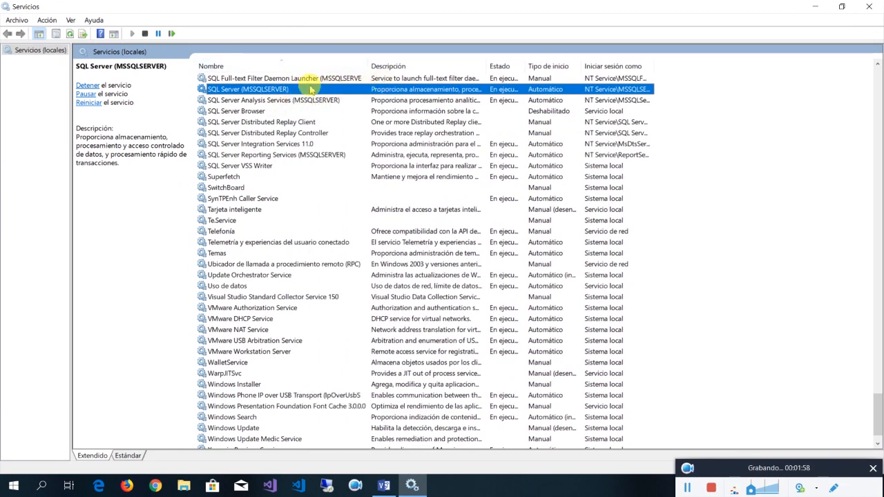
{"action": "left_click_drag", "start_coordinate": [526, 66], "coordinate": [579, 82]}
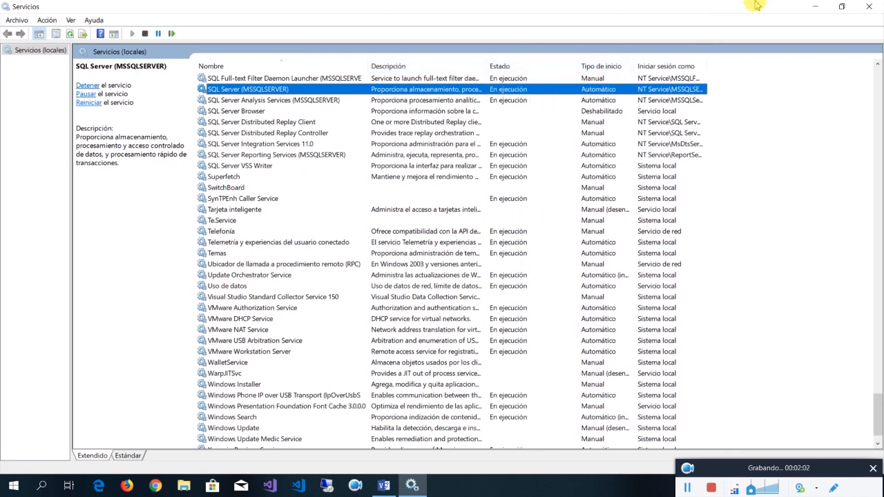
{"action": "left_click", "coordinate": [806, 8]}
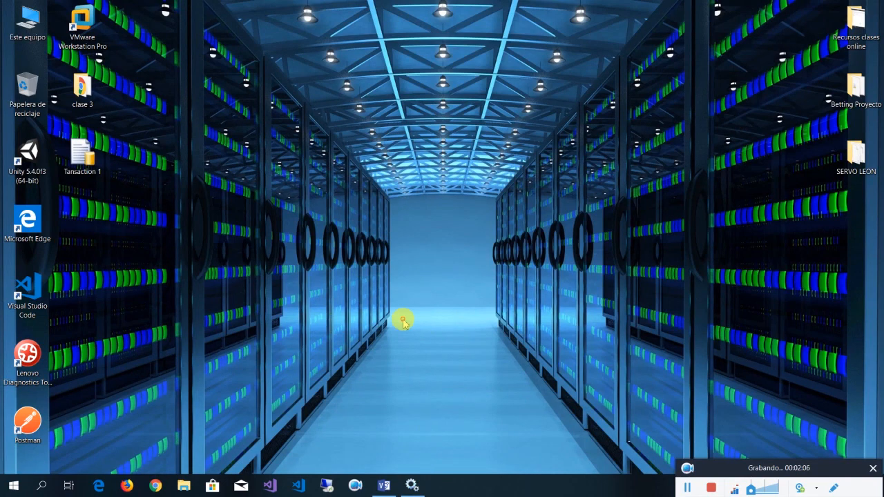
Launch SQL Server Management Studio by running the ssms command
{"action": "key", "text": "super+r"}
{"action": "type", "text": "s"}
{"action": "key", "text": "Return"}
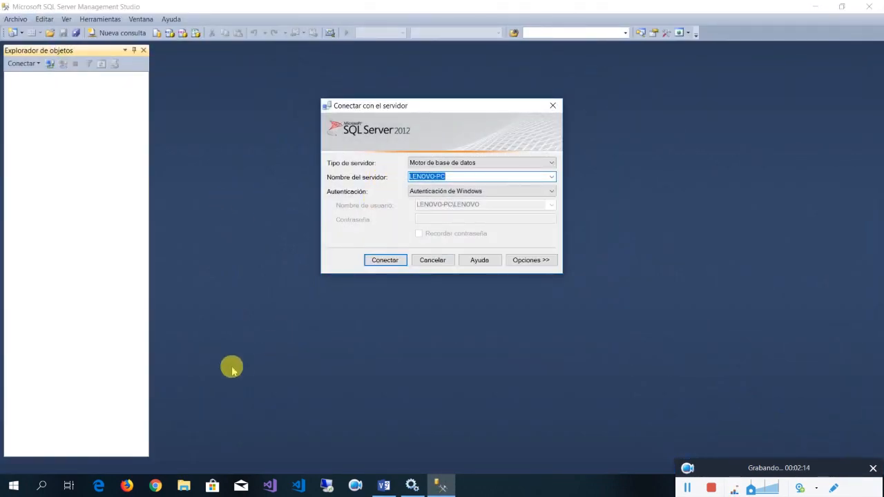
{"action": "left_click", "coordinate": [14, 486]}
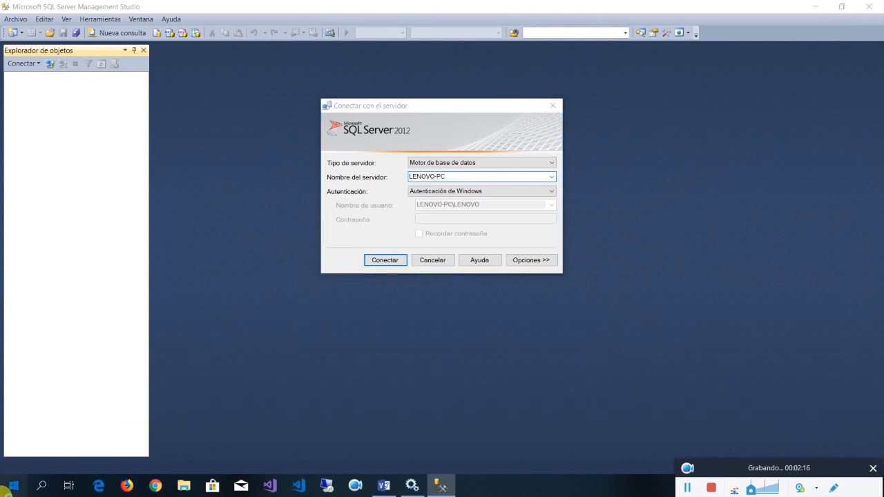
{"action": "left_click", "coordinate": [13, 486]}
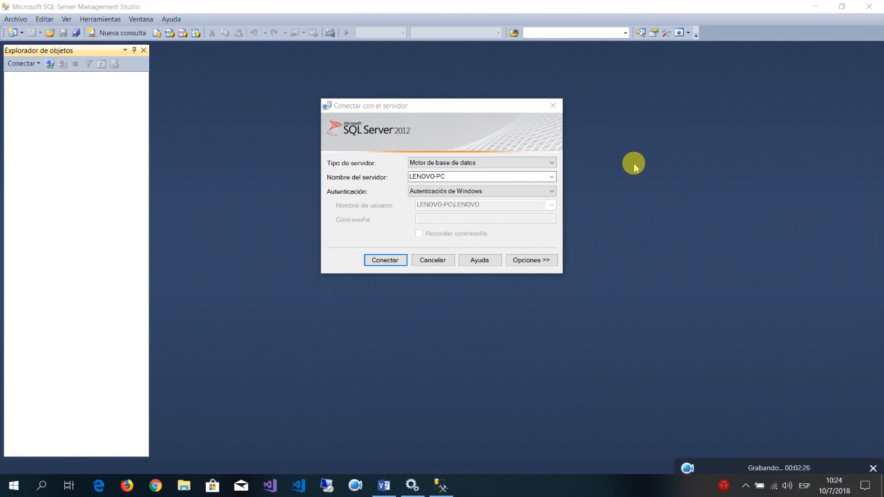
Review the server types for the connection and choose Motor de base de datos
{"action": "left_click", "coordinate": [532, 165]}
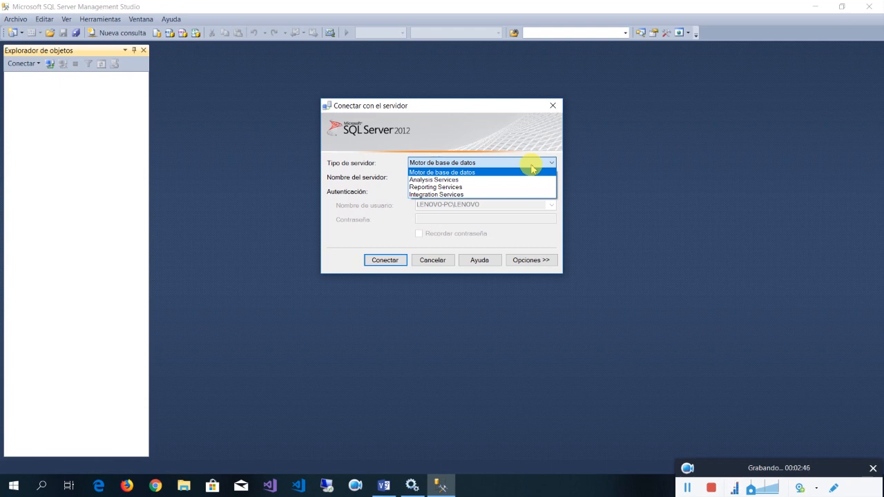
{"action": "left_click", "coordinate": [436, 173]}
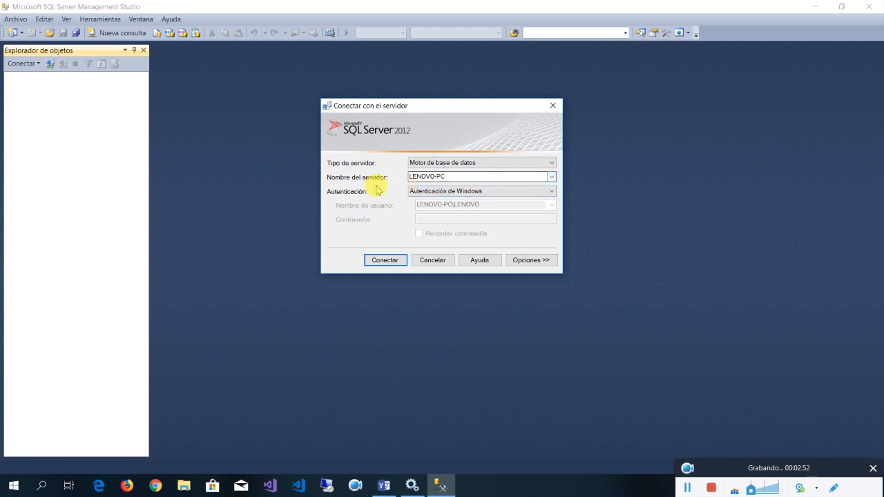
Browse the local and network servers, and choose the local LENOVO-PC under Motor de base de datos as the server name
{"action": "left_click", "coordinate": [549, 177]}
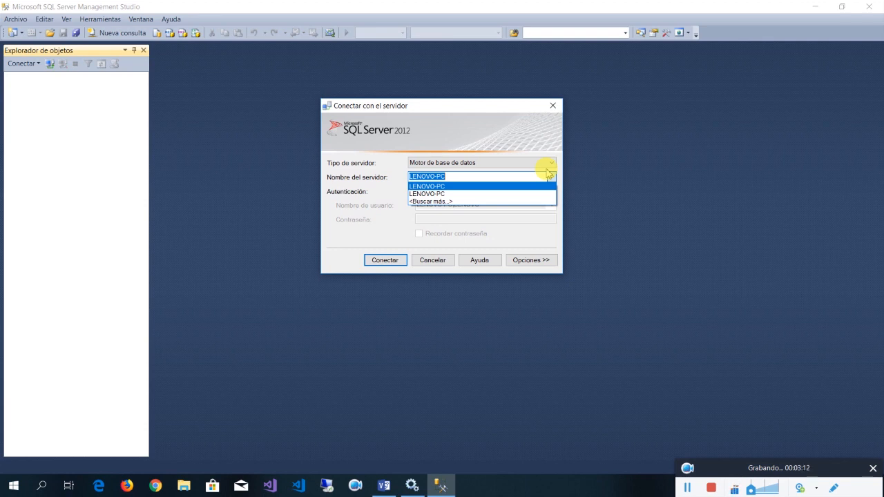
{"action": "left_click", "coordinate": [440, 202]}
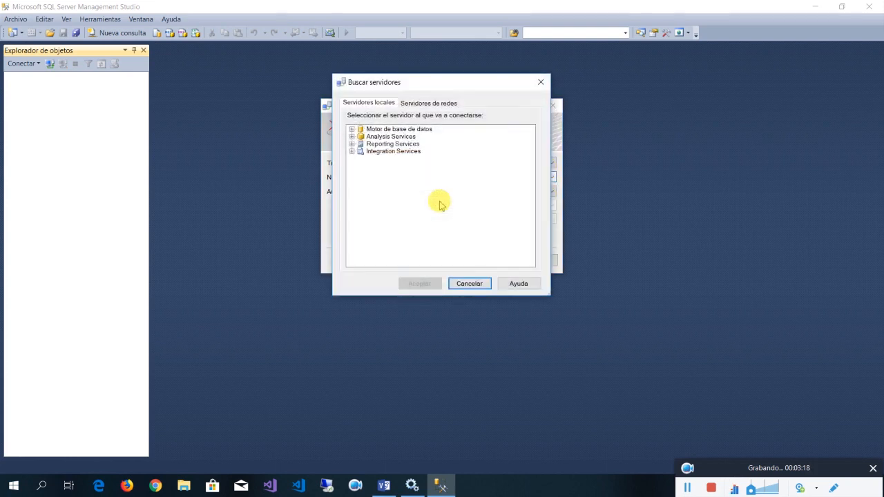
{"action": "left_click", "coordinate": [352, 130]}
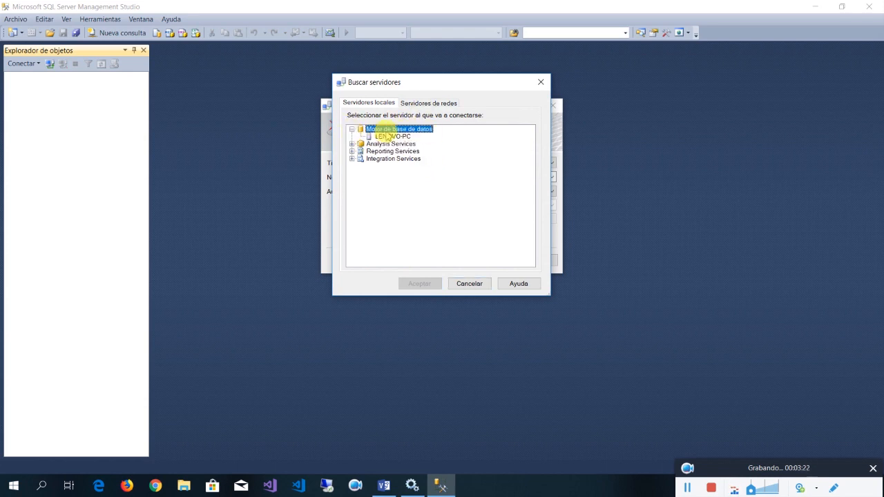
{"action": "left_click", "coordinate": [393, 136]}
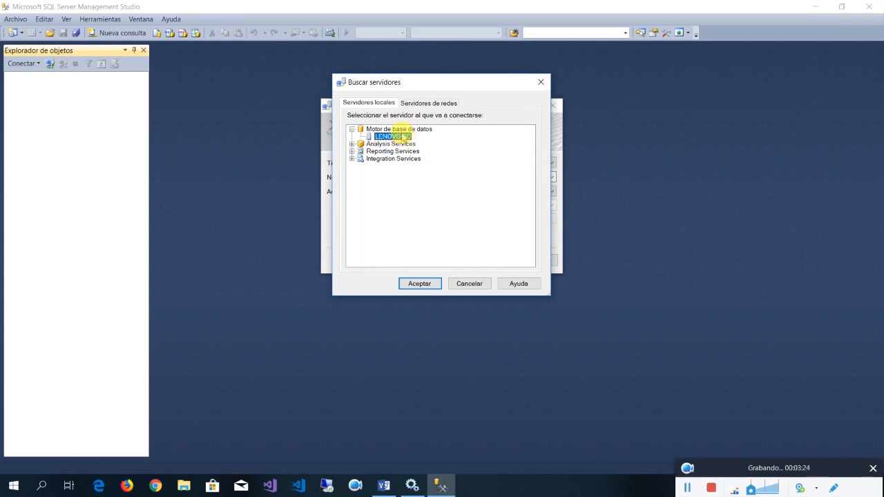
{"action": "left_click", "coordinate": [421, 103]}
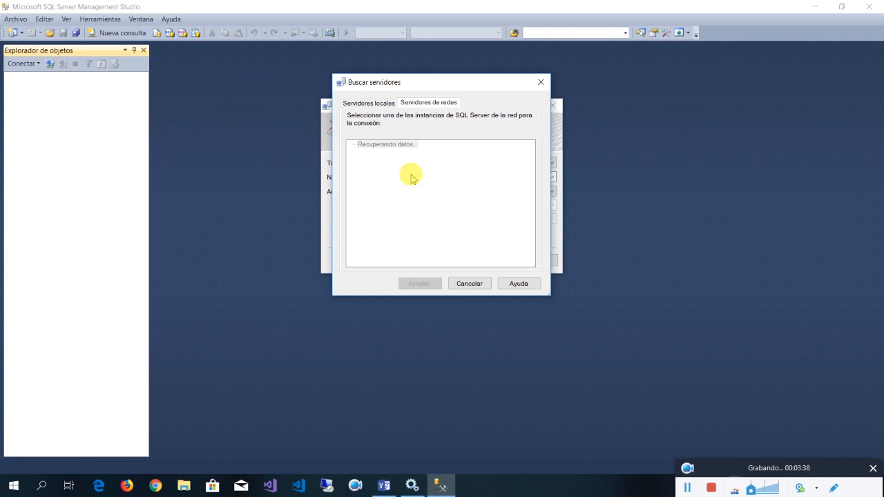
{"action": "left_click", "coordinate": [378, 103]}
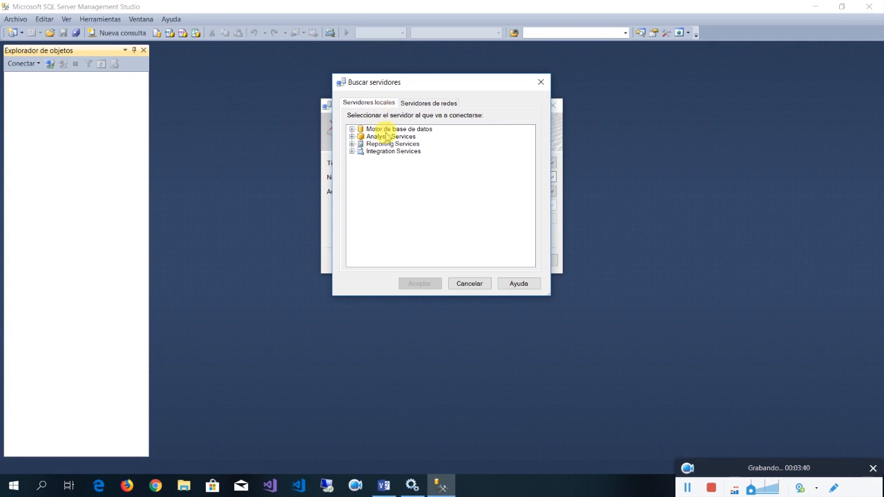
{"action": "double_click", "coordinate": [358, 129]}
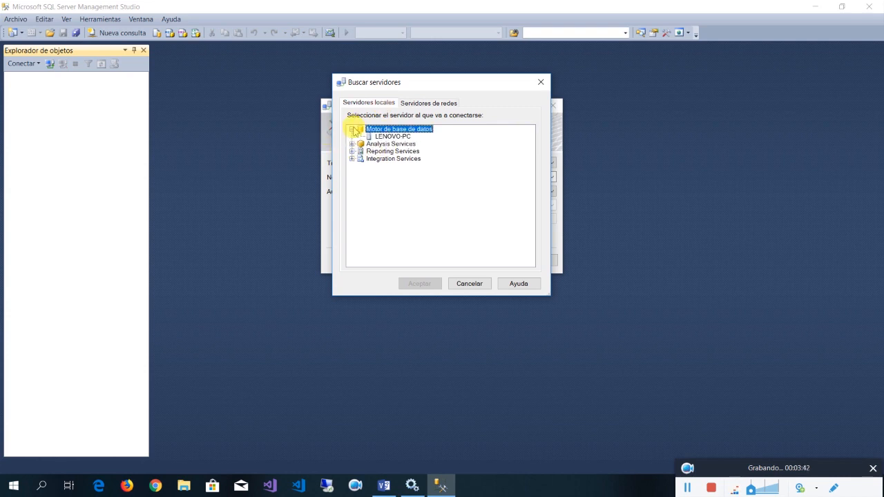
{"action": "left_click", "coordinate": [387, 137]}
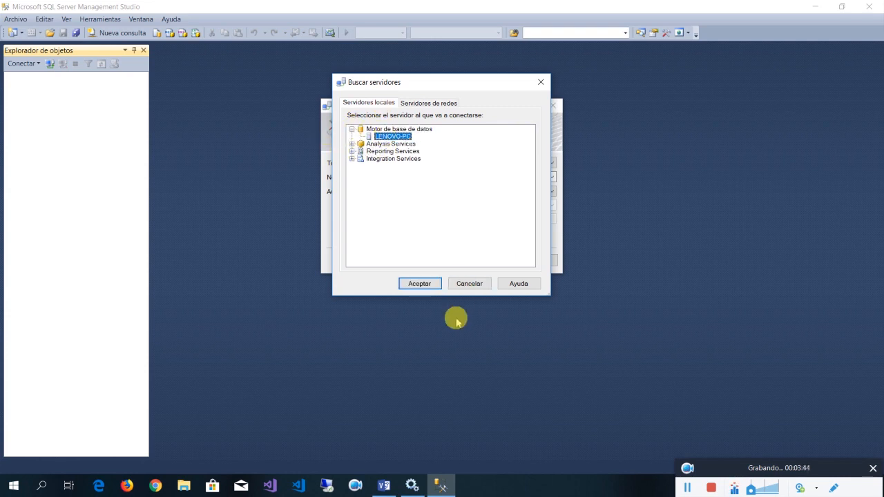
{"action": "left_click", "coordinate": [422, 284]}
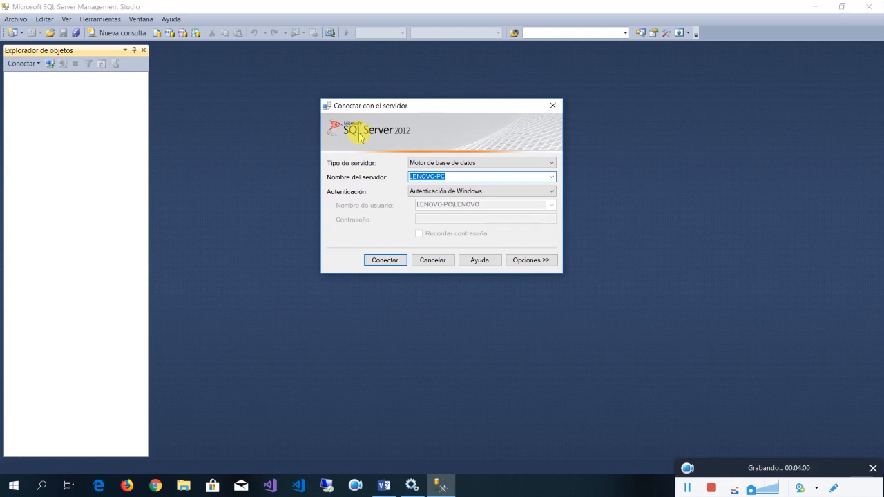
Examine the available authentication modes, leaving Autenticación de Windows selected
{"action": "left_click", "coordinate": [554, 196]}
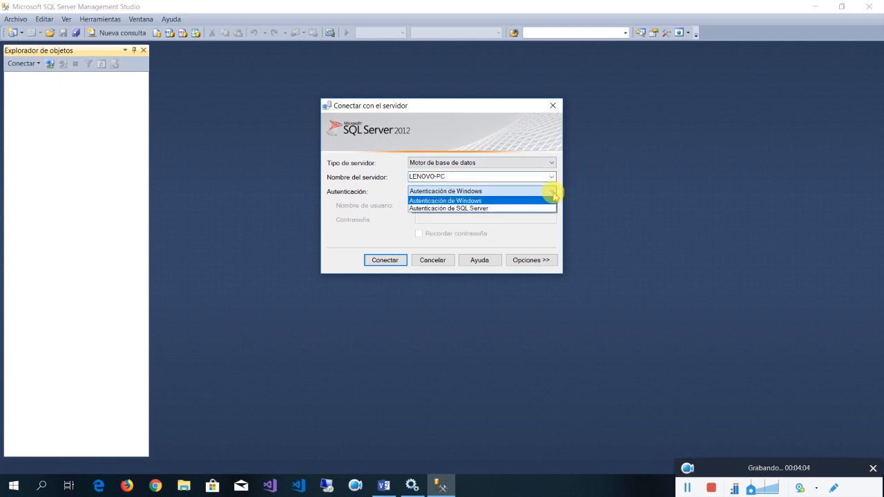
{"action": "left_click", "coordinate": [554, 196]}
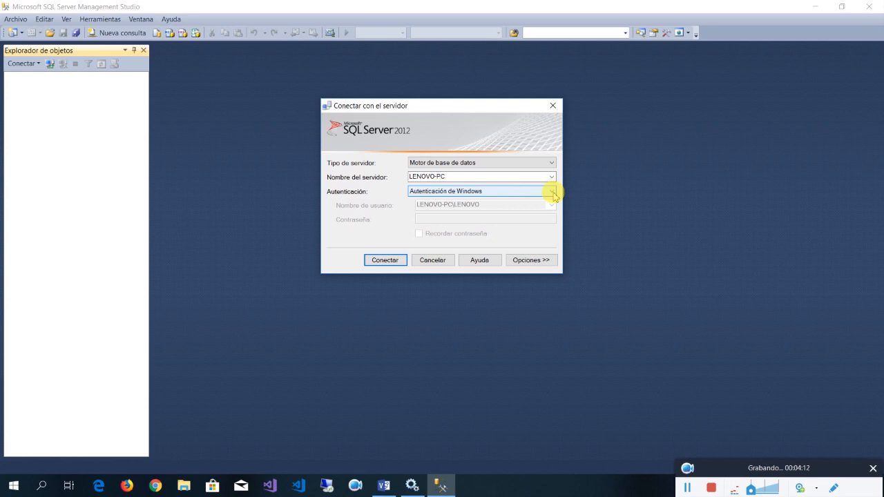
Examine the login and password fields offered by Autenticación de SQL Server, and return the authentication to Autenticación de Windows
{"action": "left_click", "coordinate": [552, 192]}
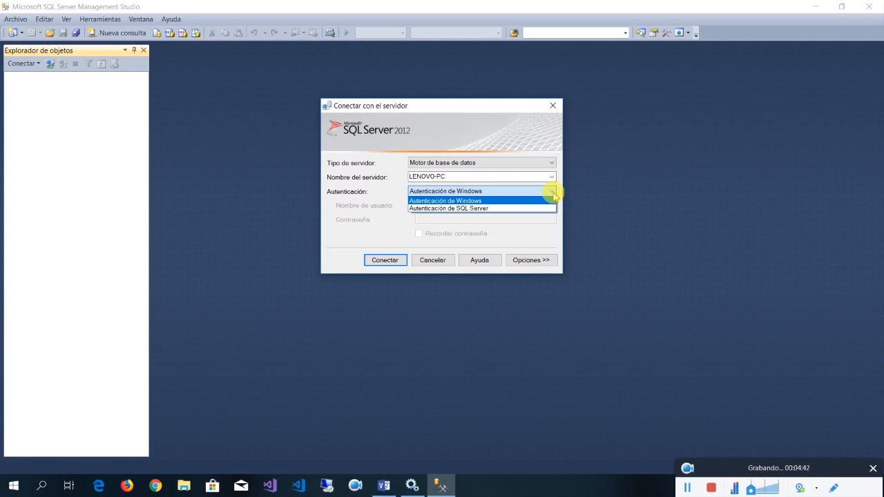
{"action": "left_click", "coordinate": [518, 208]}
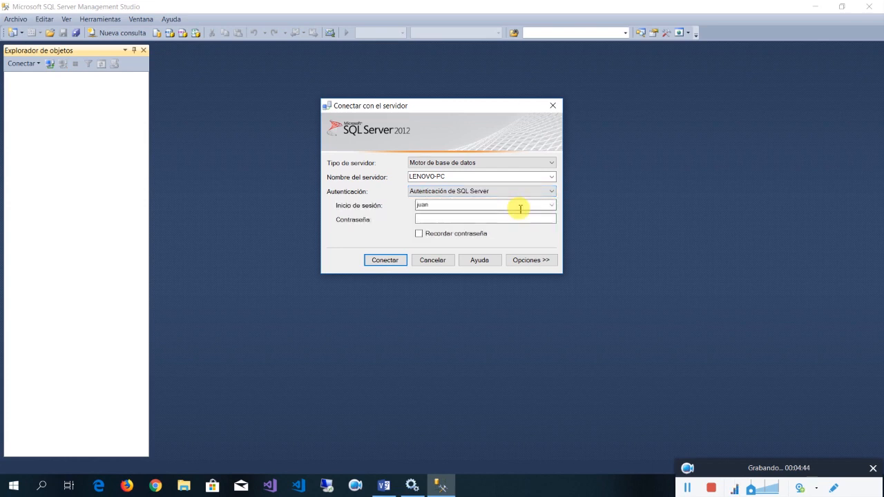
{"action": "left_click", "coordinate": [451, 206]}
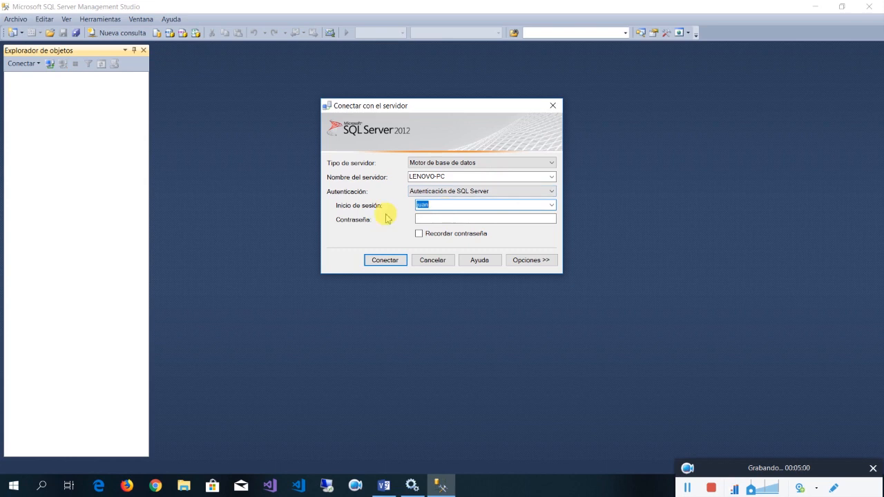
{"action": "left_click", "coordinate": [437, 220]}
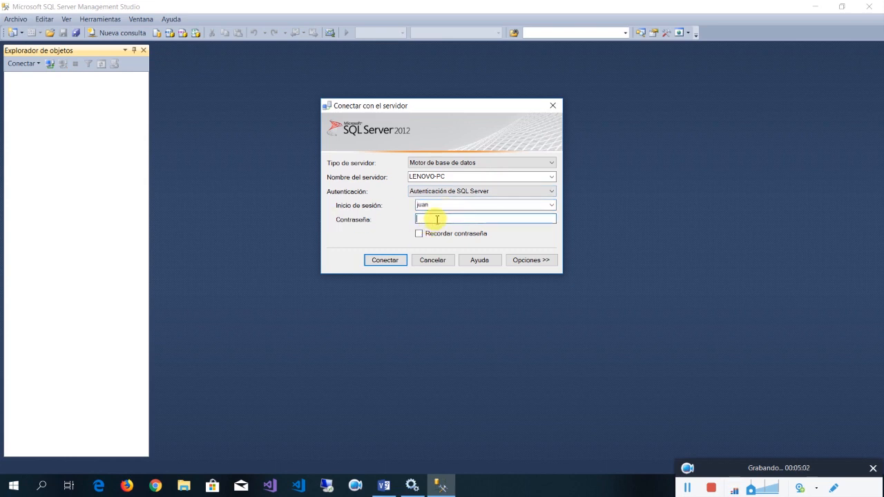
{"action": "left_click", "coordinate": [449, 192]}
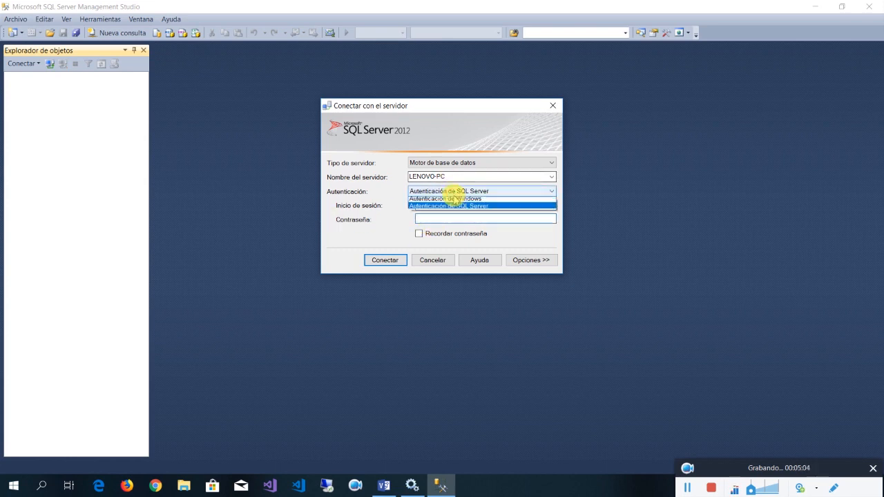
{"action": "left_click", "coordinate": [456, 201]}
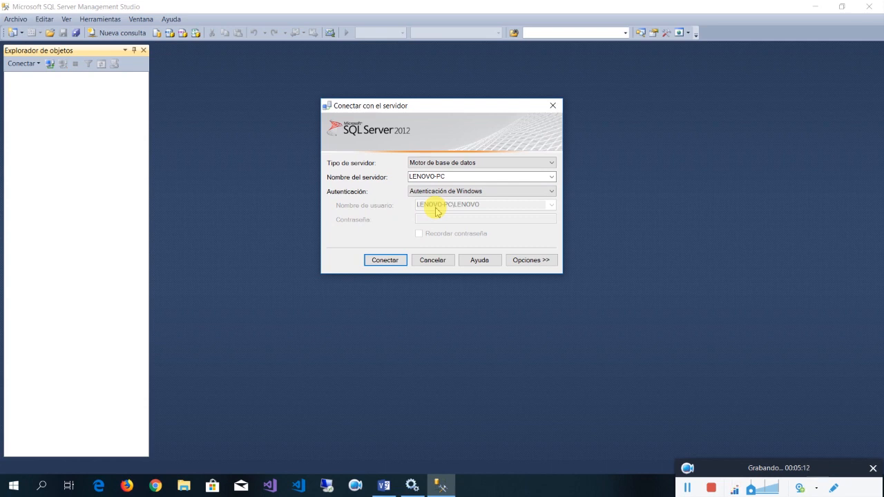
{"action": "key", "text": "super"}
{"action": "key", "text": "super"}
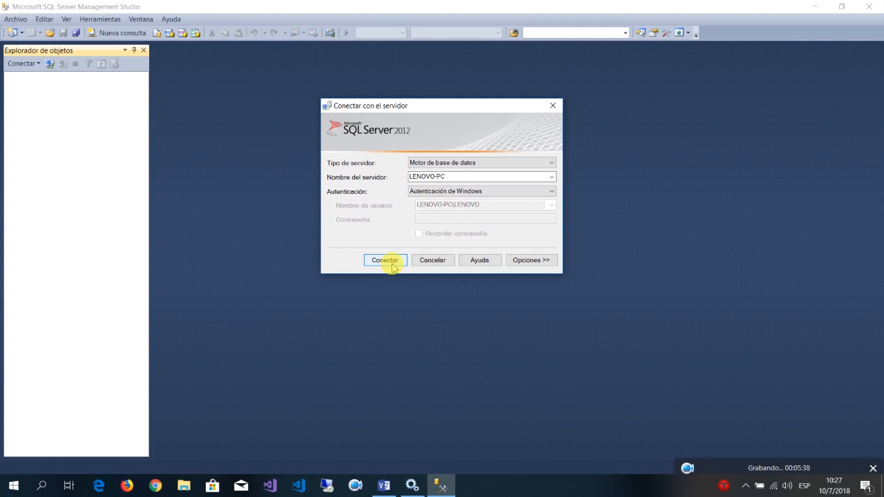
Compare the two authentication modes once more and connect to LENOVO-PC using Autenticación de Windows
{"action": "left_click", "coordinate": [489, 195]}
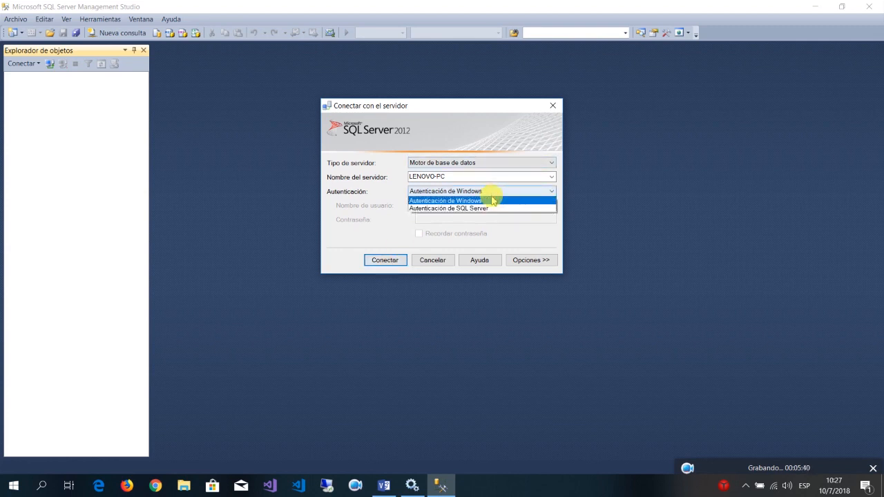
{"action": "left_click", "coordinate": [494, 205]}
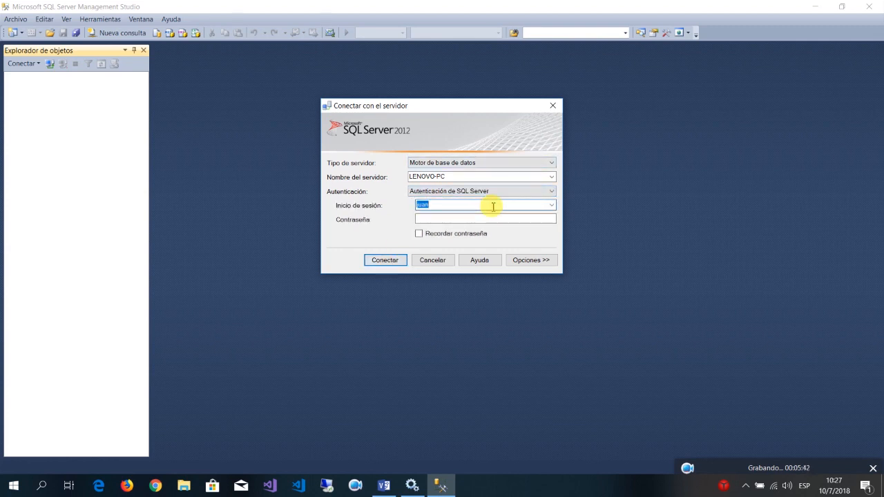
{"action": "left_click", "coordinate": [509, 193]}
{"action": "left_click", "coordinate": [500, 198]}
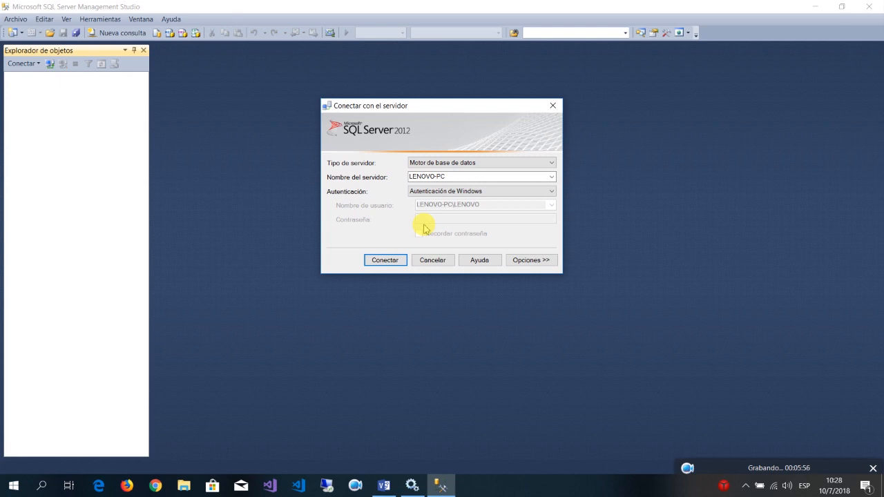
{"action": "left_click", "coordinate": [392, 258]}
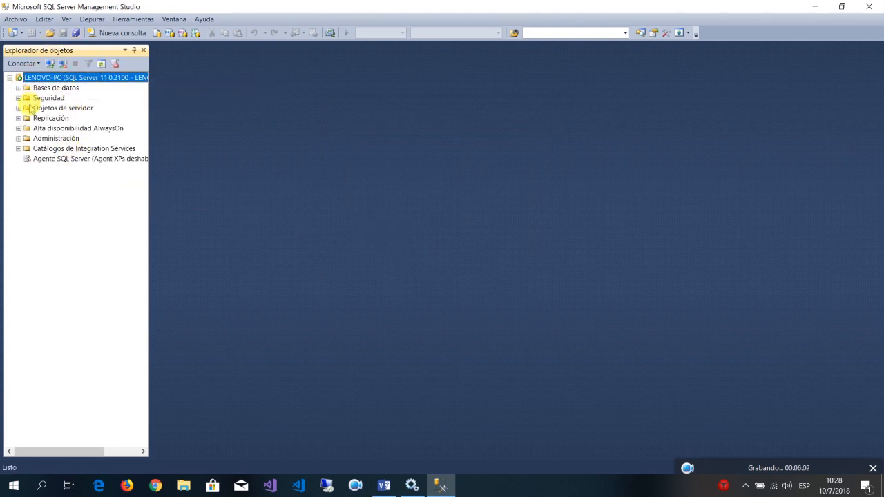
Expand Bases de datos under the server, and inspect the contents of the server-level Seguridad and Objetos de servidor folders
{"action": "left_click", "coordinate": [19, 88]}
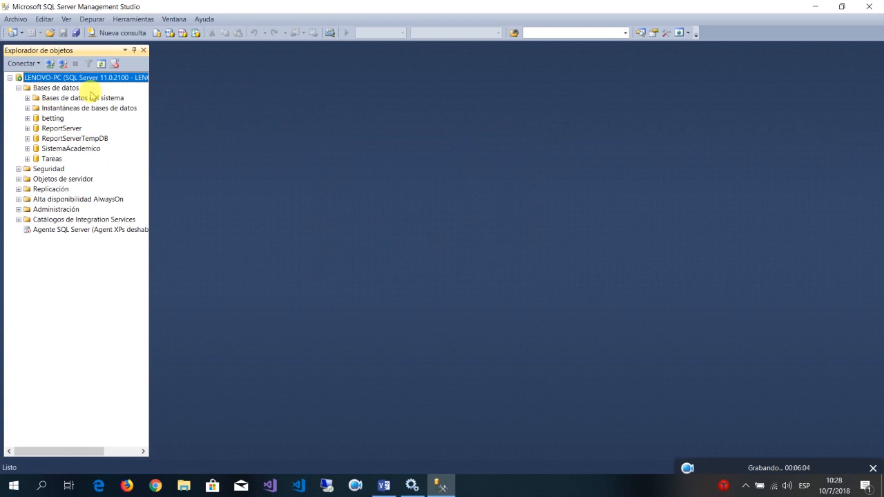
{"action": "double_click", "coordinate": [60, 170]}
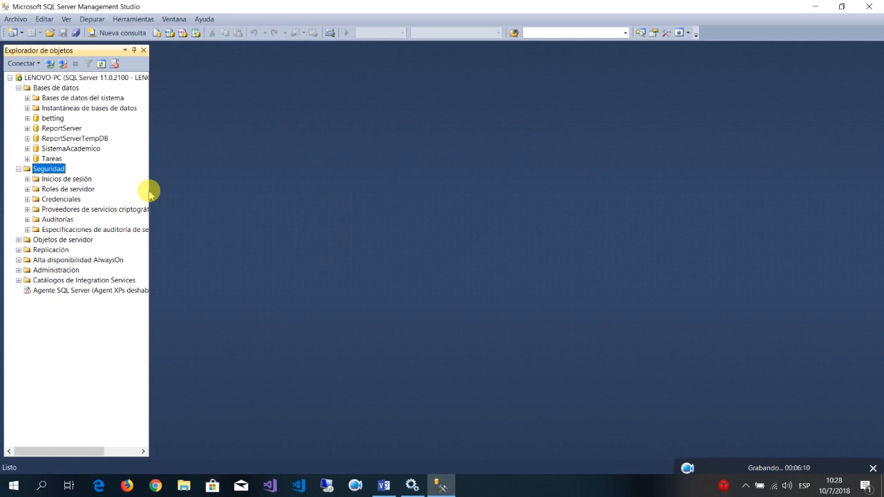
{"action": "left_click", "coordinate": [19, 169]}
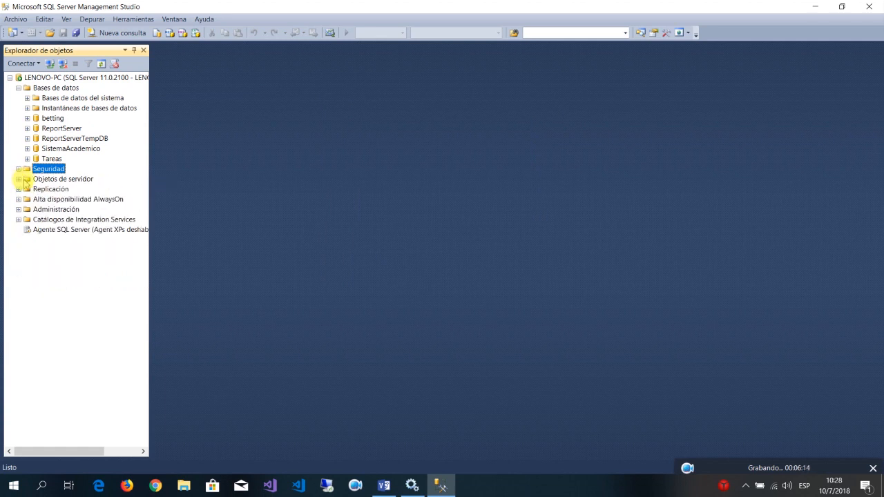
{"action": "left_click", "coordinate": [17, 179]}
{"action": "left_click", "coordinate": [18, 180]}
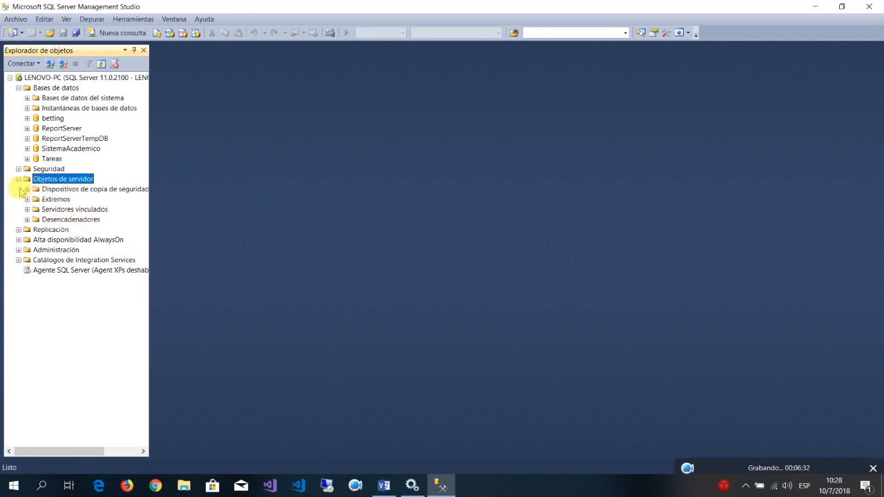
{"action": "left_click", "coordinate": [19, 179]}
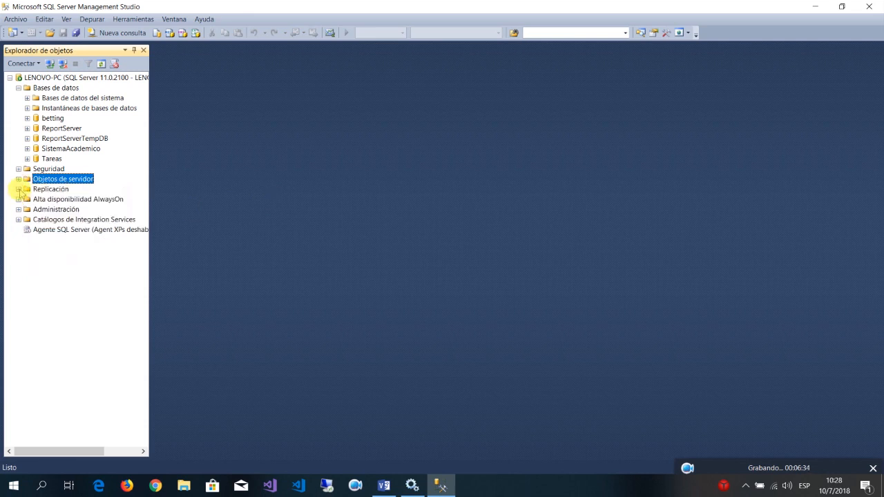
Inspect the server's Replicación, Alta disponibilidad AlwaysOn and Administración folders, leaving them collapsed
{"action": "left_click", "coordinate": [19, 189]}
{"action": "left_click", "coordinate": [19, 189]}
{"action": "left_click", "coordinate": [19, 199]}
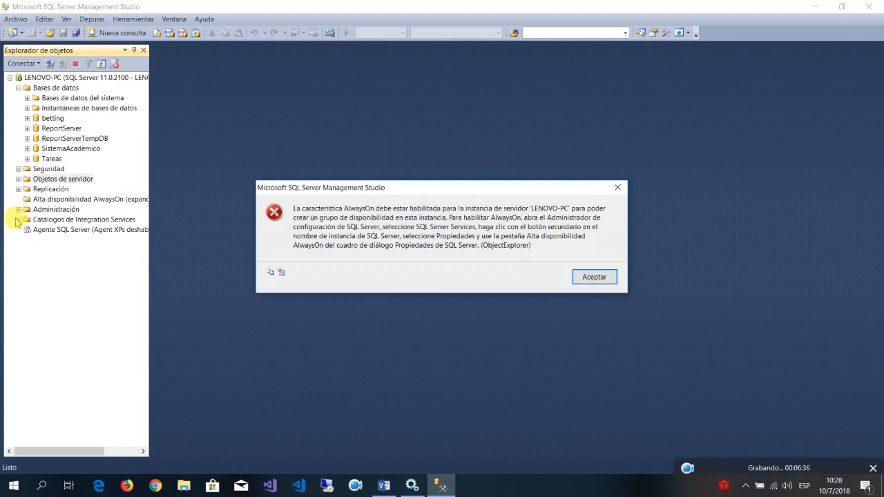
{"action": "left_click", "coordinate": [611, 275]}
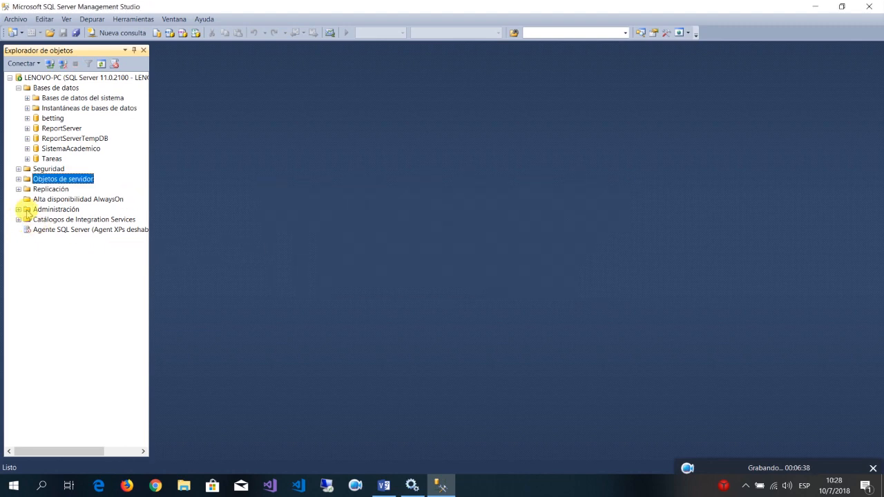
{"action": "left_click", "coordinate": [19, 209]}
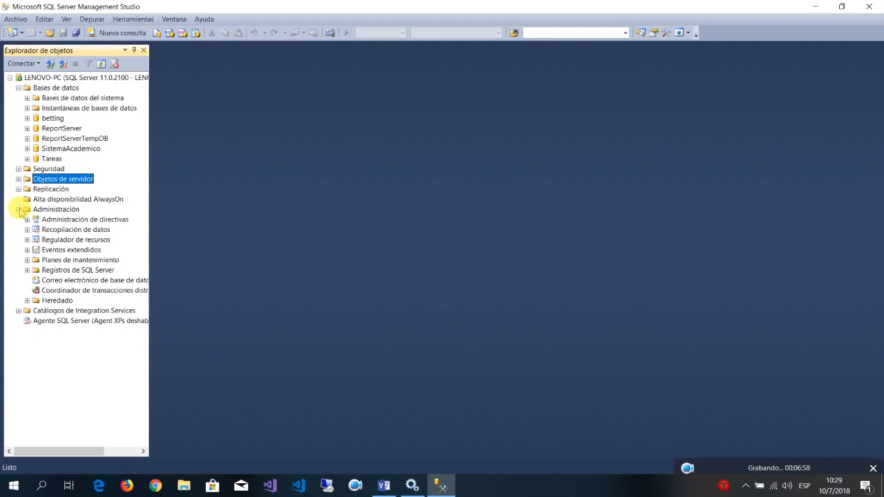
{"action": "left_click", "coordinate": [19, 209]}
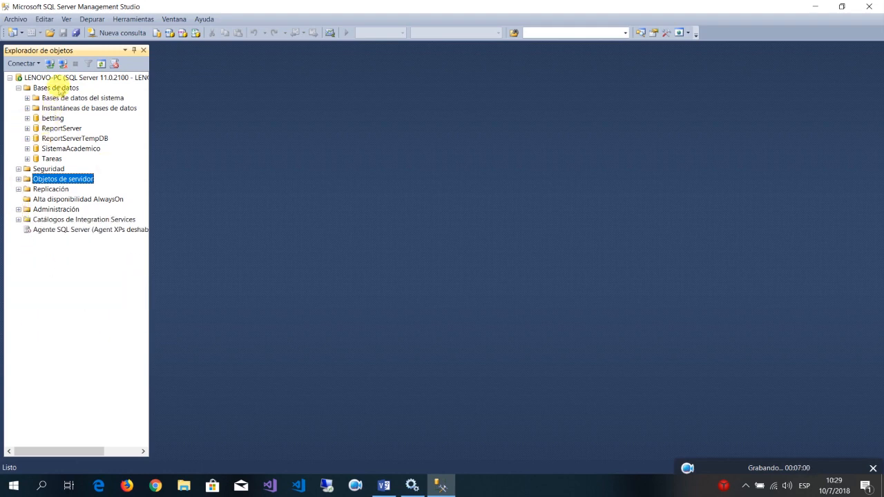
Switch to the Ejercicio 1 diagram in Visio, review its entities and relationships, and return to SQL Server Management Studio
{"action": "left_click", "coordinate": [58, 88]}
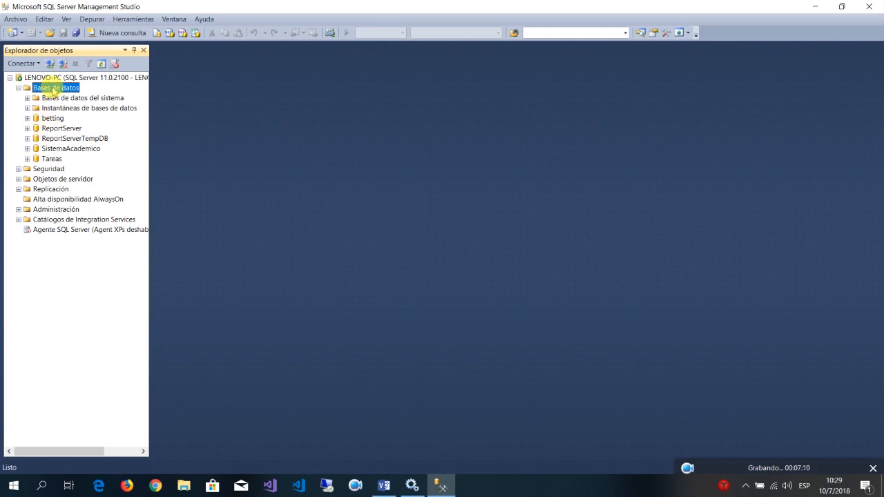
{"action": "left_click", "coordinate": [384, 486]}
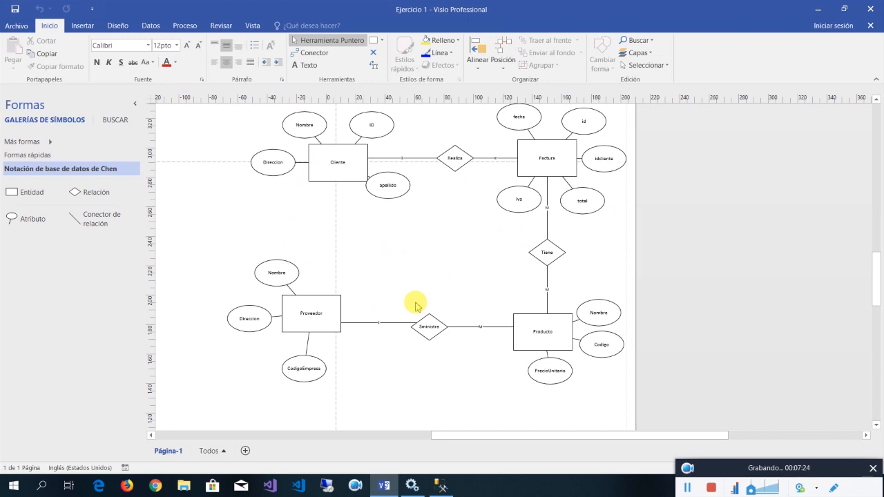
{"action": "scroll", "coordinate": [449, 276], "scroll_direction": "up", "scroll_amount": 2}
{"action": "scroll", "coordinate": [449, 275], "scroll_direction": "up", "scroll_amount": 2}
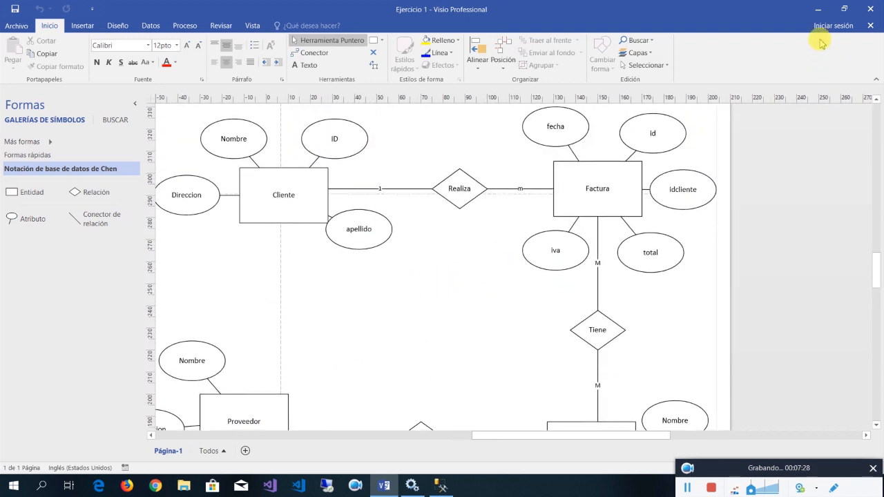
{"action": "left_click", "coordinate": [819, 8]}
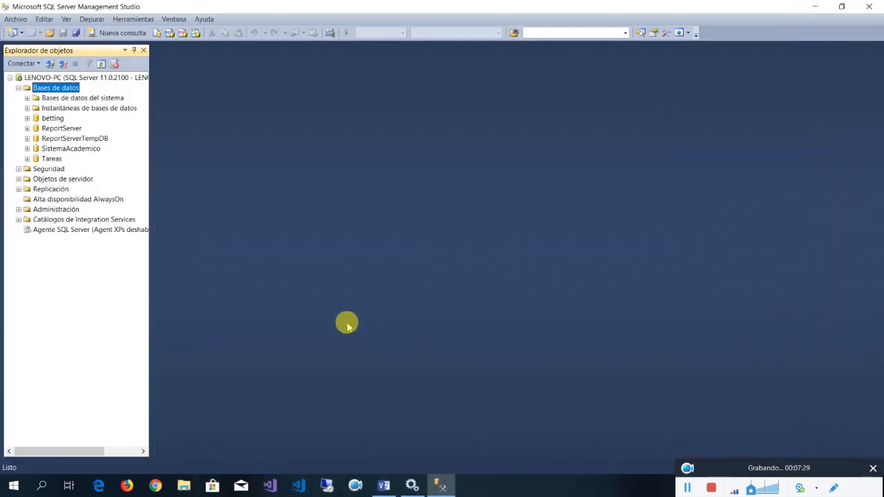
Create a new database named Ventas on the LENOVO-PC server with the default owner and file settings
{"action": "right_click", "coordinate": [55, 91]}
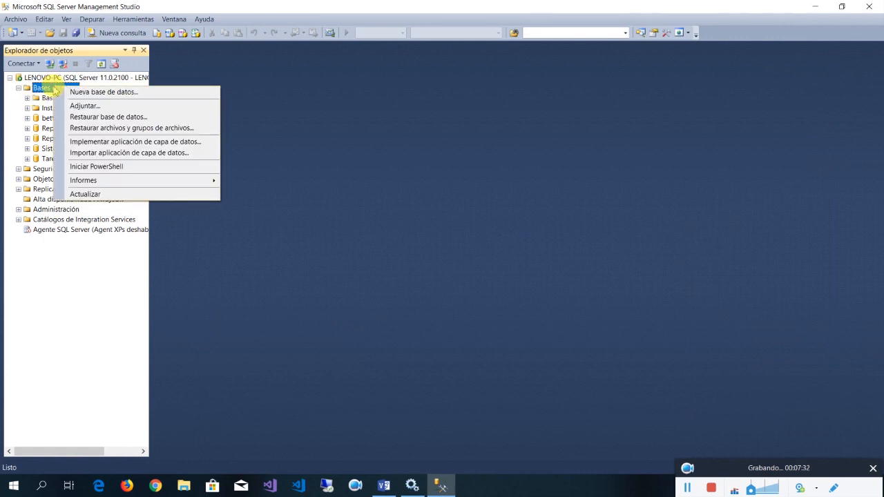
{"action": "left_click", "coordinate": [79, 96]}
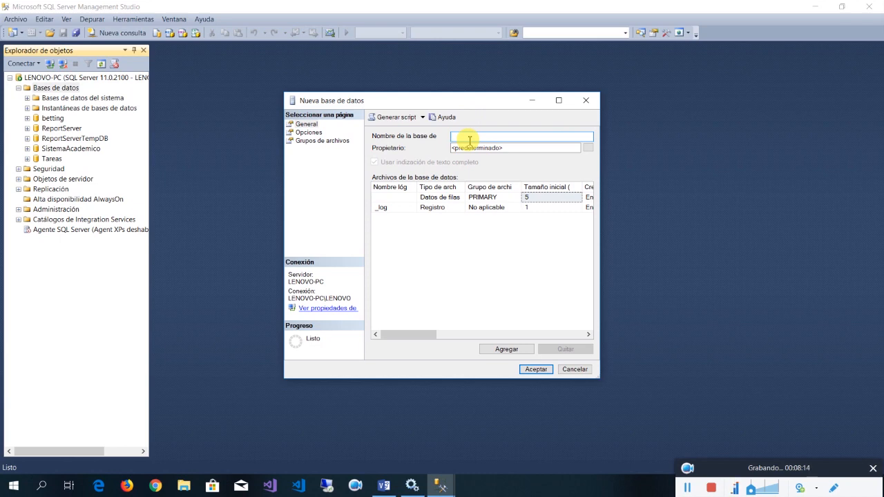
{"action": "type", "text": "Ventas"}
{"action": "left_click", "coordinate": [545, 371]}
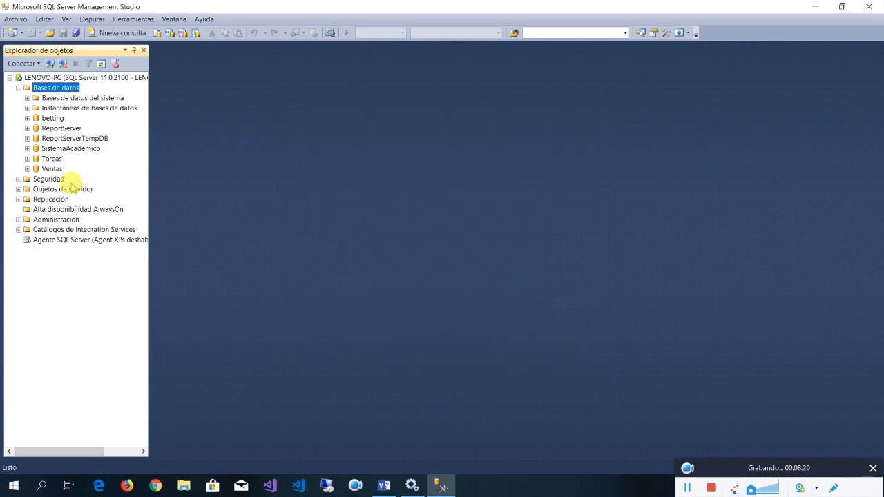
Expand the Ventas database and inspect its Tablas and Vistas folders, collapsing both and selecting Diagramas de base de datos
{"action": "double_click", "coordinate": [52, 169]}
{"action": "double_click", "coordinate": [55, 189]}
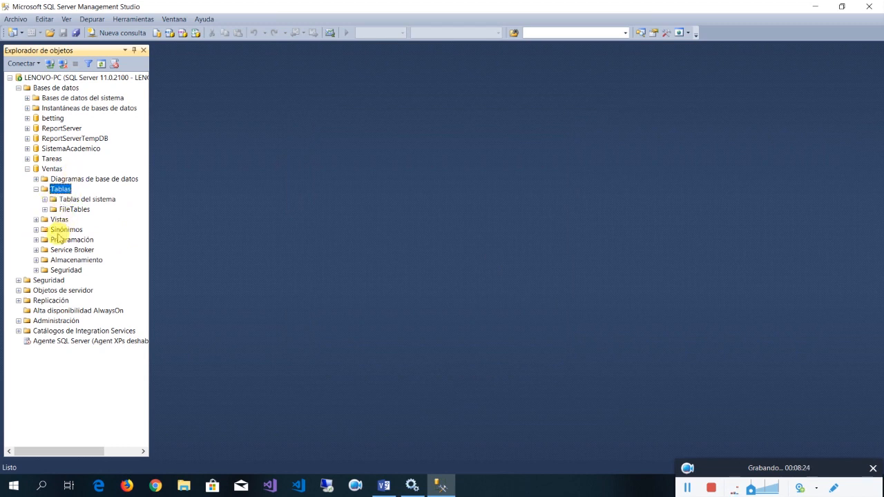
{"action": "double_click", "coordinate": [60, 219]}
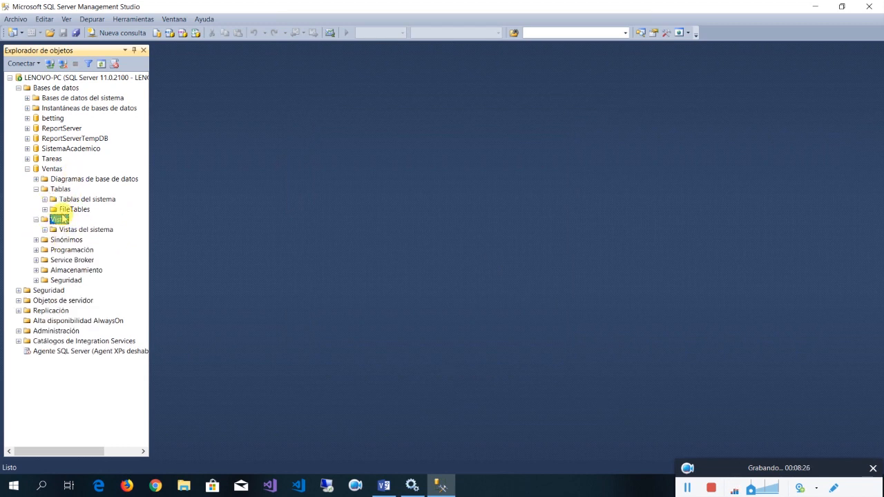
{"action": "left_click", "coordinate": [36, 190]}
{"action": "left_click", "coordinate": [36, 199]}
{"action": "left_click", "coordinate": [72, 179]}
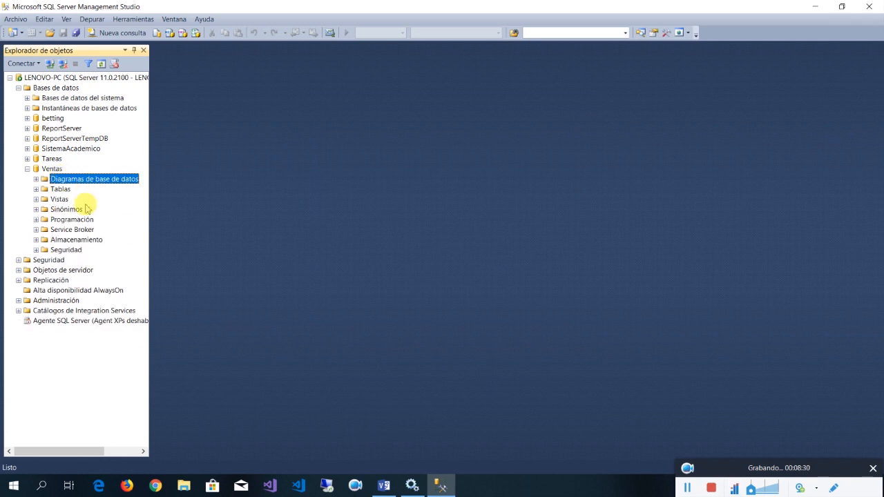
Examine the Tablas, Vistas, Sinónimos and Programación folders of the Ventas database, leaving only Tablas expanded
{"action": "double_click", "coordinate": [60, 190]}
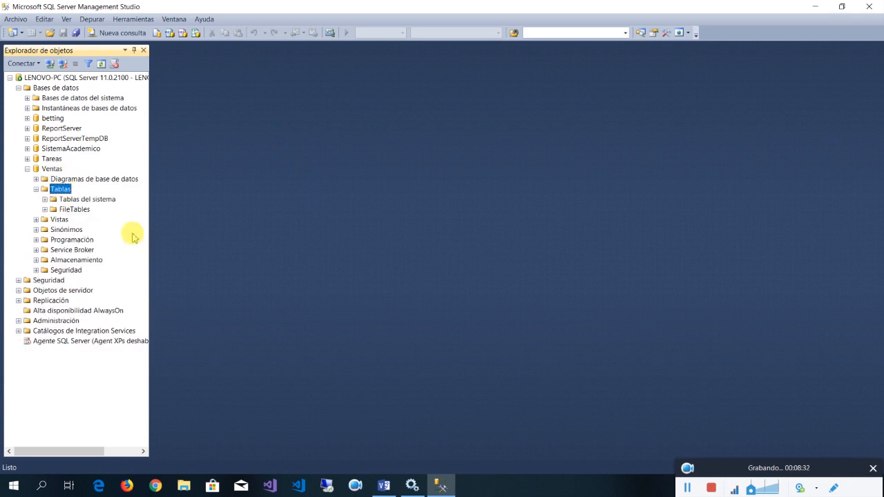
{"action": "double_click", "coordinate": [59, 219]}
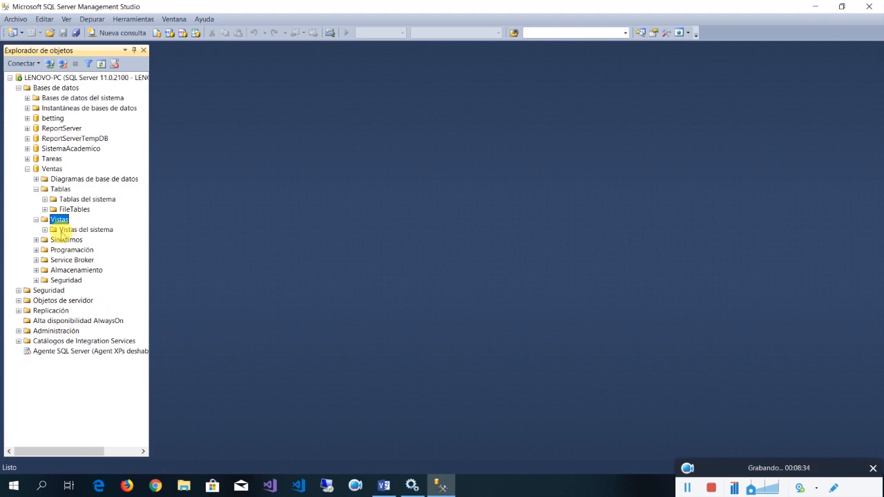
{"action": "double_click", "coordinate": [55, 220]}
{"action": "left_click", "coordinate": [79, 230]}
{"action": "double_click", "coordinate": [81, 231]}
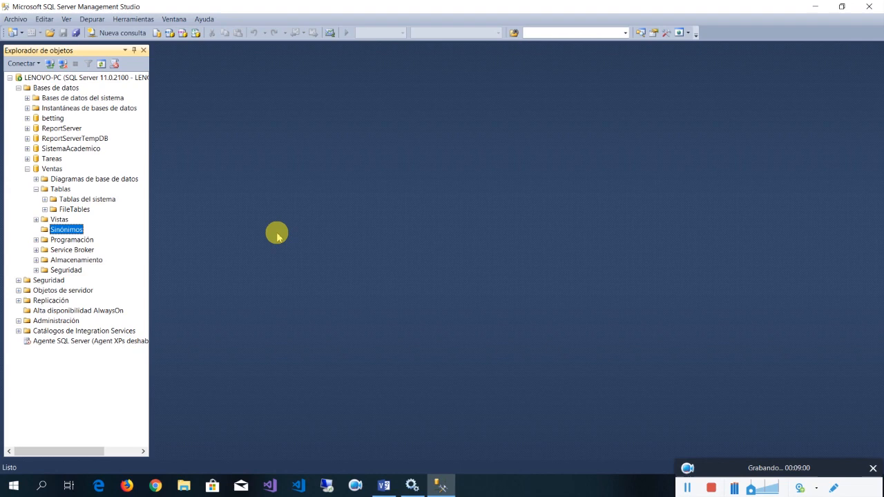
{"action": "double_click", "coordinate": [88, 241]}
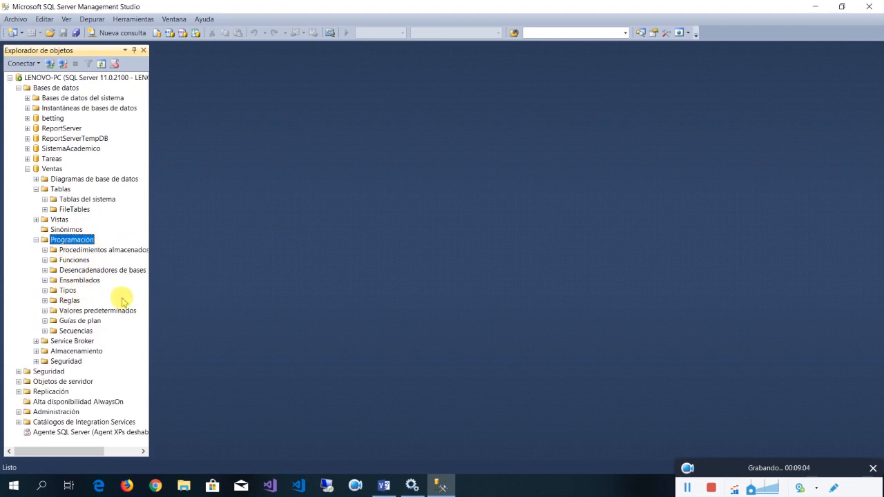
{"action": "left_click", "coordinate": [36, 239]}
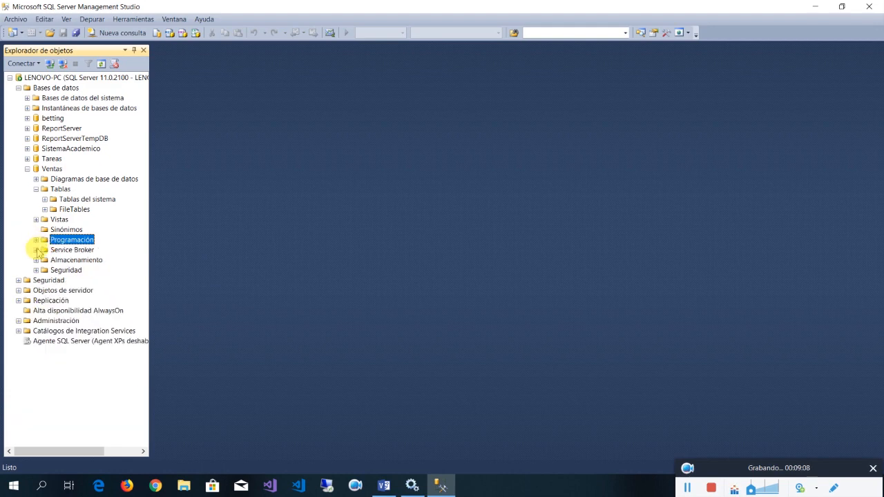
Examine the partition, full-text catalog and word list folders under Almacenamiento in the Ventas database, then collapse Almacenamiento
{"action": "left_click", "coordinate": [35, 260]}
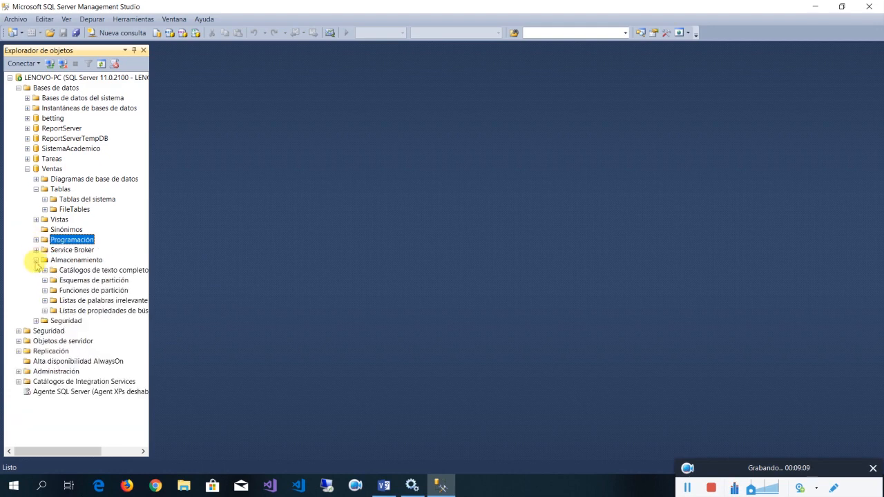
{"action": "left_click", "coordinate": [45, 301]}
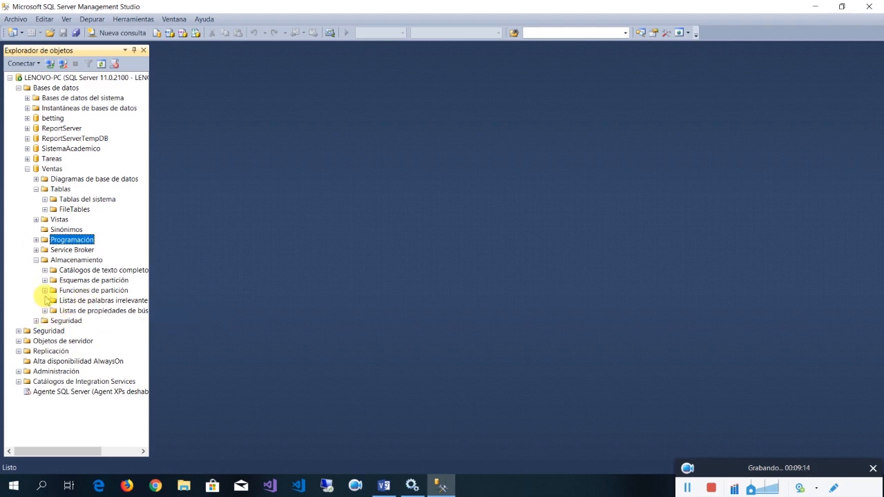
{"action": "double_click", "coordinate": [67, 282]}
{"action": "double_click", "coordinate": [55, 270]}
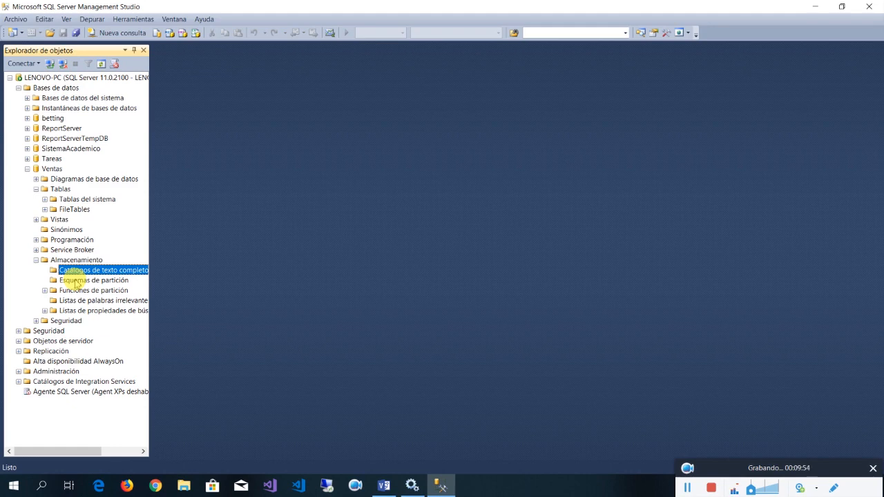
{"action": "left_click", "coordinate": [36, 261]}
Inspect the Seguridad folder of the Ventas database, collapse it, and leave the Tablas folder selected and expanded
{"action": "left_click", "coordinate": [43, 270]}
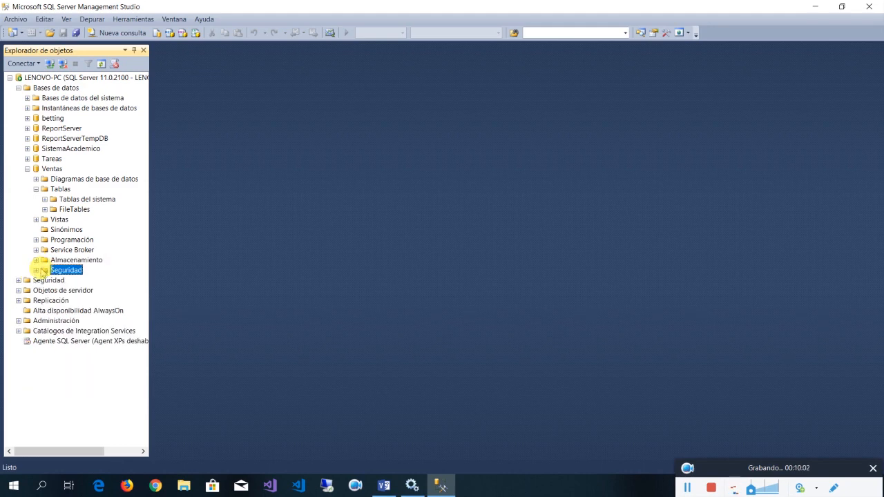
{"action": "double_click", "coordinate": [43, 270]}
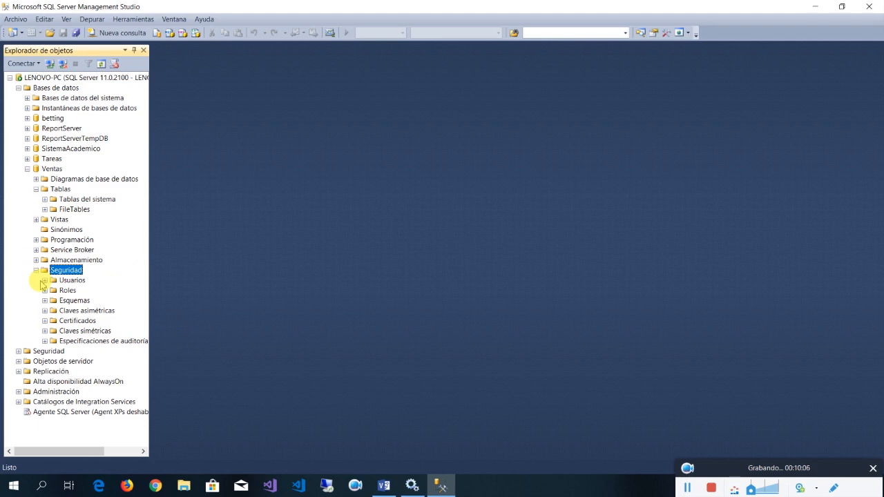
{"action": "left_click", "coordinate": [36, 270]}
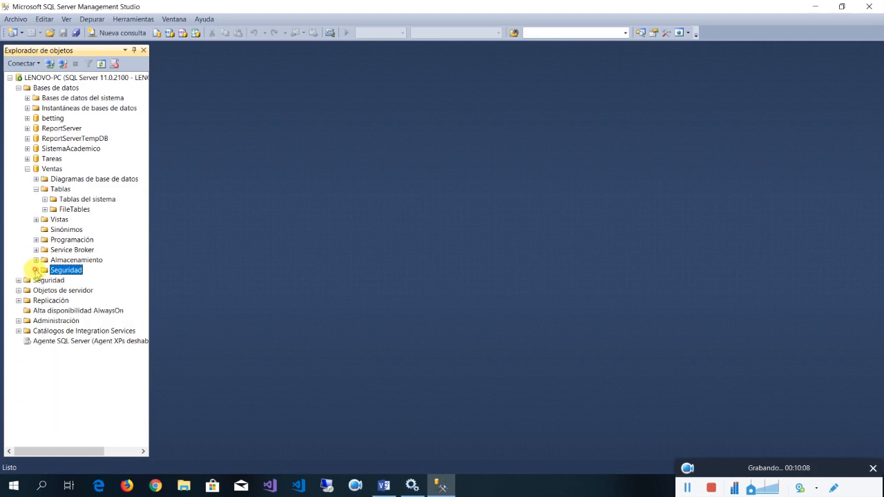
{"action": "left_click", "coordinate": [36, 189]}
{"action": "left_click", "coordinate": [36, 199]}
{"action": "left_click", "coordinate": [36, 199]}
{"action": "left_click", "coordinate": [60, 190]}
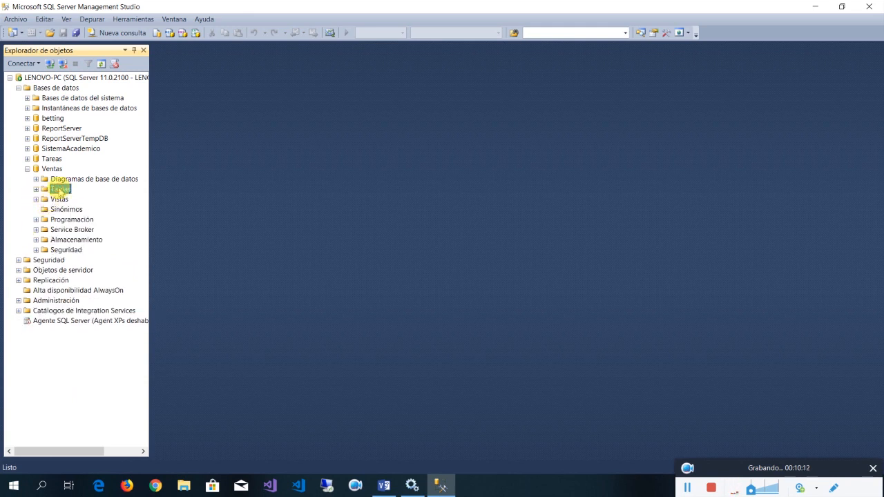
{"action": "double_click", "coordinate": [59, 191]}
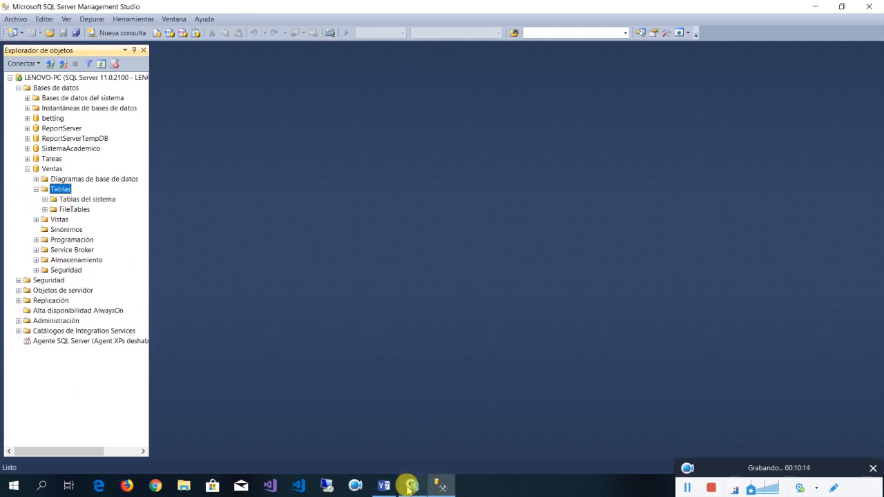
Switch to the Ejercicio 1 diagram in Visio and look over its entities from Cliente and Factura down to Proveedor and Producto
{"action": "left_click", "coordinate": [385, 486]}
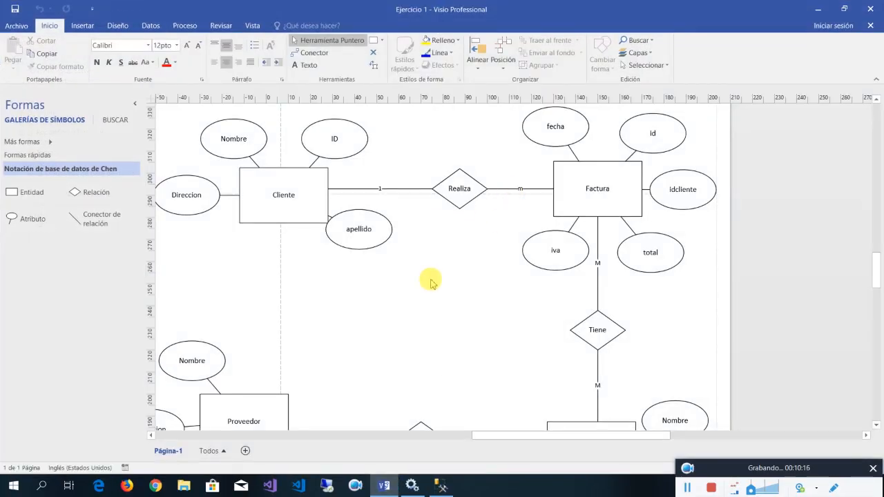
{"action": "scroll", "coordinate": [430, 283], "scroll_direction": "down", "scroll_amount": 2}
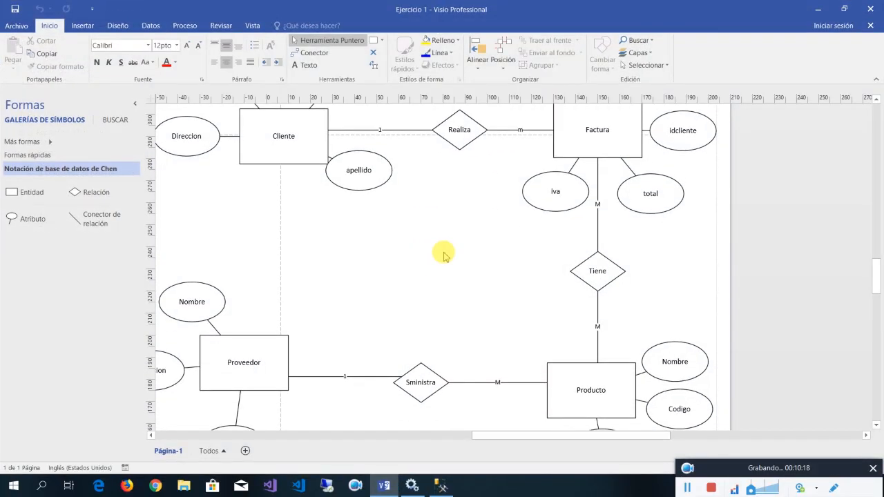
{"action": "scroll", "coordinate": [444, 254], "scroll_direction": "down", "scroll_amount": 2}
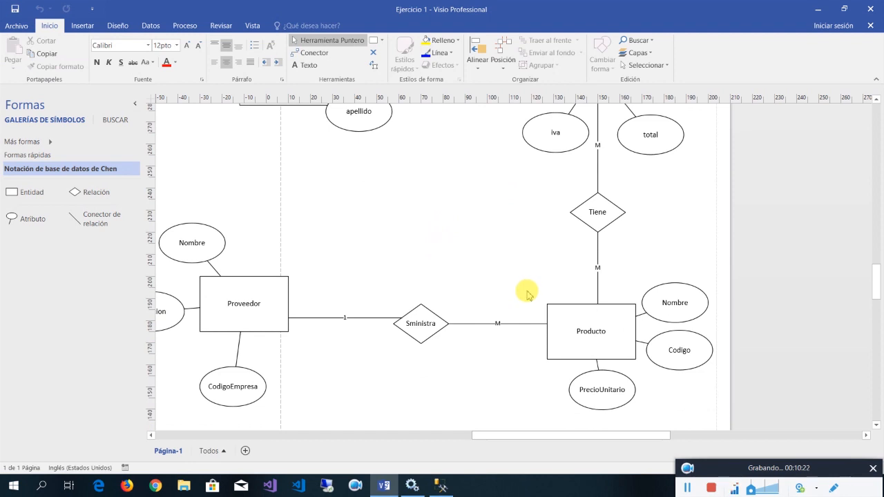
{"action": "scroll", "coordinate": [526, 293], "scroll_direction": "down", "scroll_amount": 1}
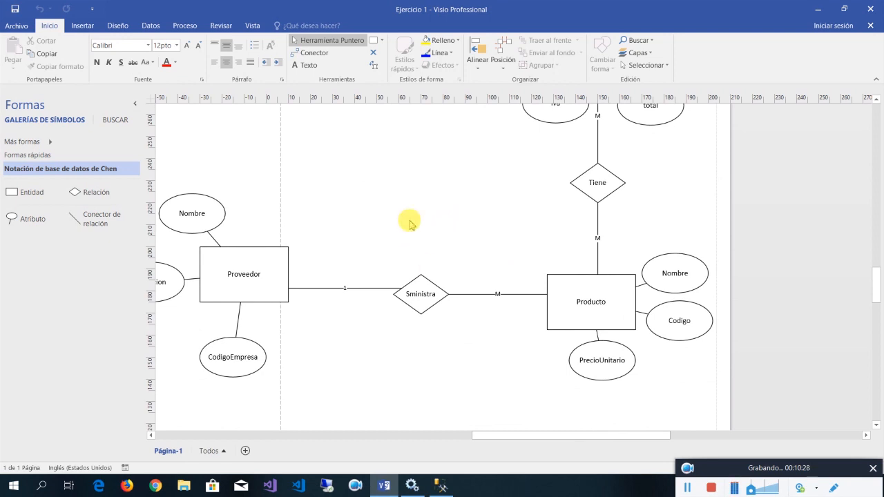
{"action": "scroll", "coordinate": [407, 221], "scroll_direction": "up", "scroll_amount": 5}
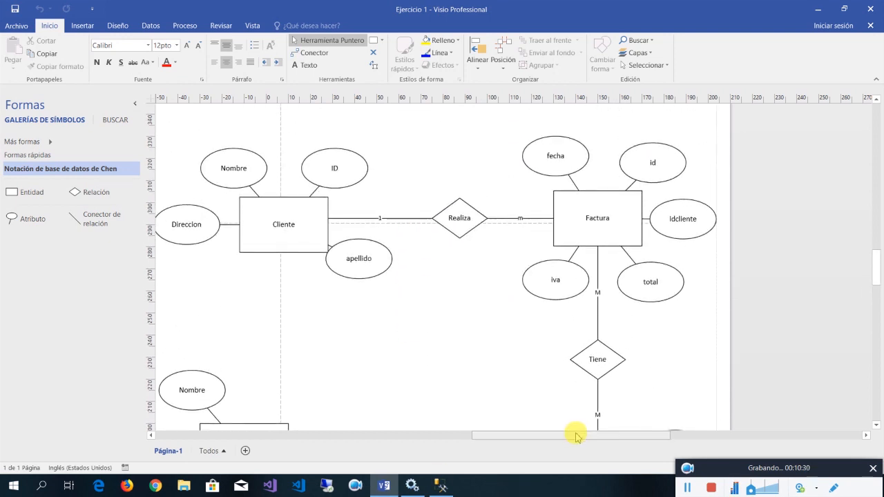
{"action": "left_click_drag", "start_coordinate": [573, 430], "coordinate": [535, 435]}
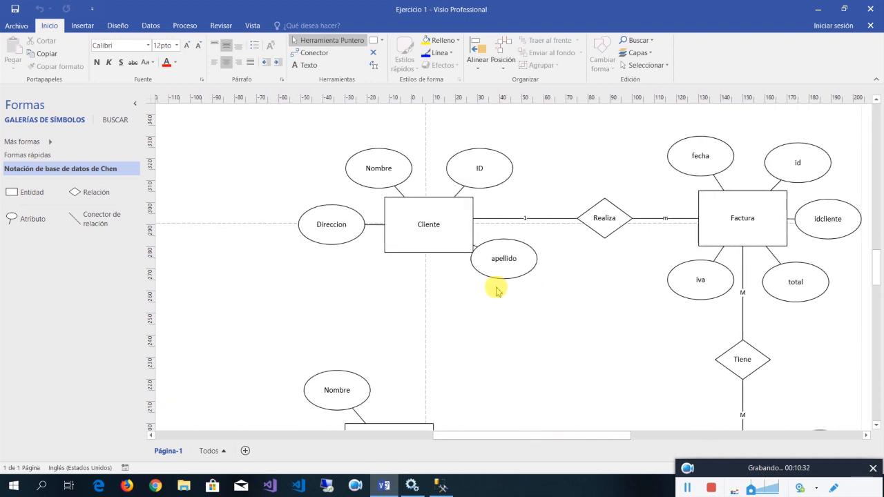
Review the Cliente and Factura entities, their attributes and the Realiza relationship between them in the diagram
{"action": "left_click", "coordinate": [448, 232]}
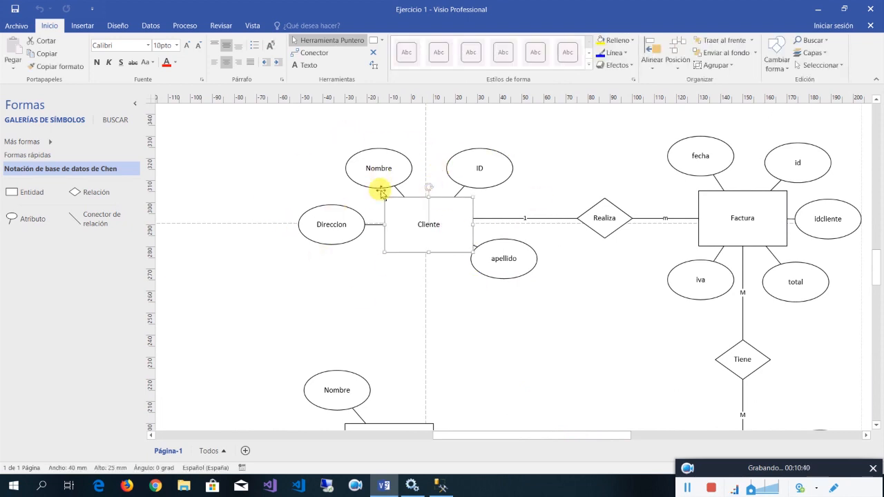
{"action": "left_click", "coordinate": [768, 224]}
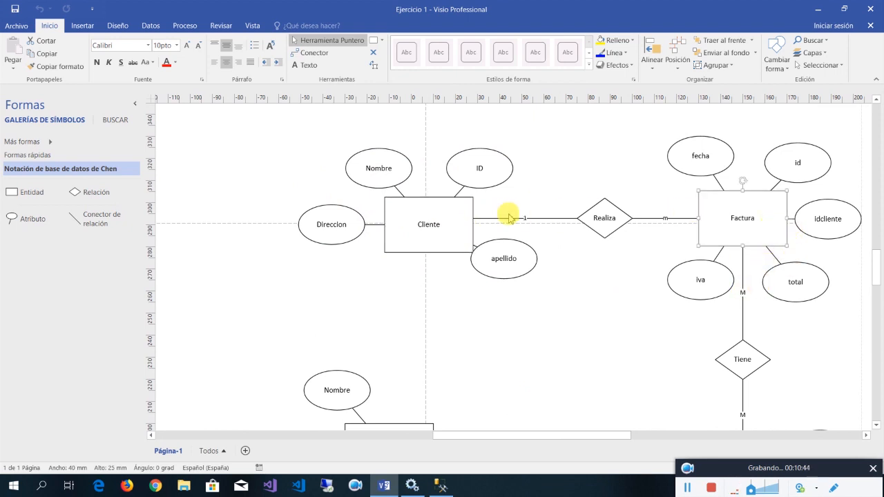
{"action": "left_click_drag", "start_coordinate": [584, 435], "coordinate": [605, 434]}
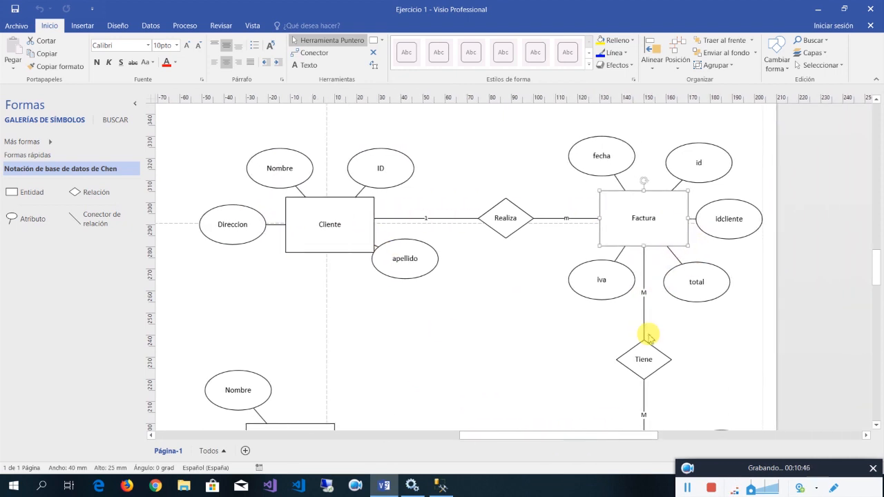
{"action": "scroll", "coordinate": [648, 335], "scroll_direction": "down", "scroll_amount": 2}
{"action": "scroll", "coordinate": [643, 352], "scroll_direction": "up", "scroll_amount": 2}
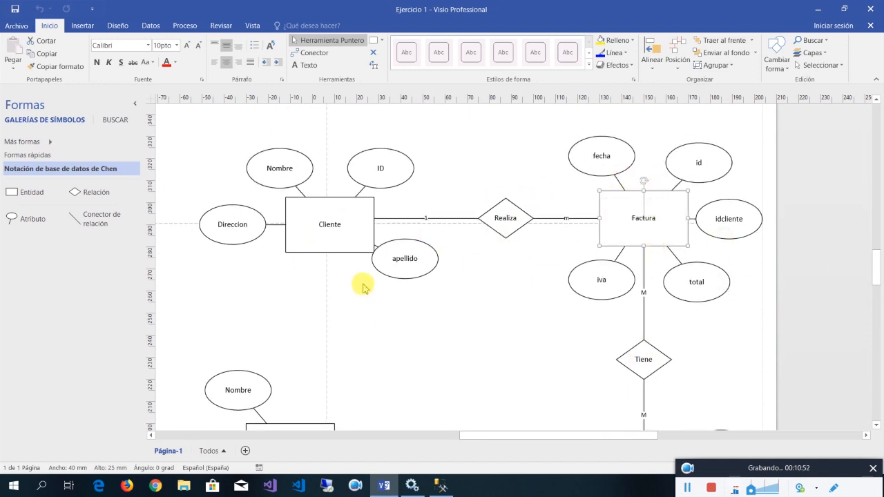
{"action": "left_click", "coordinate": [345, 249]}
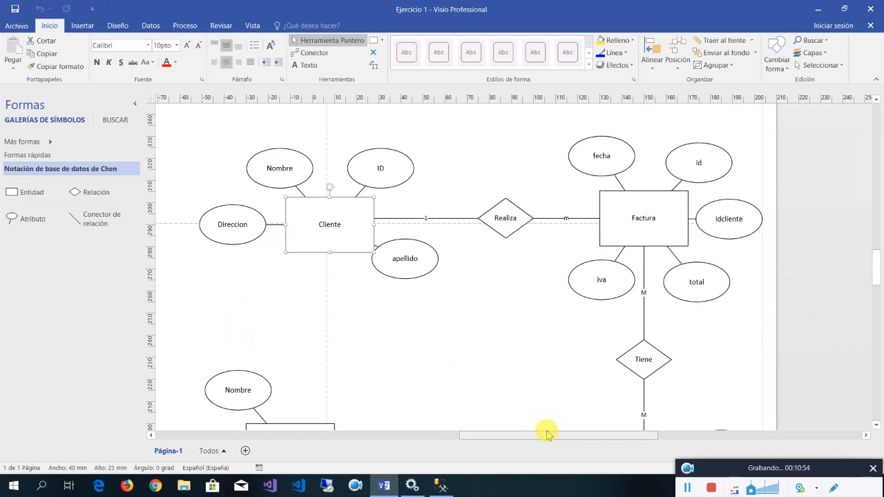
{"action": "left_click_drag", "start_coordinate": [546, 434], "coordinate": [517, 434]}
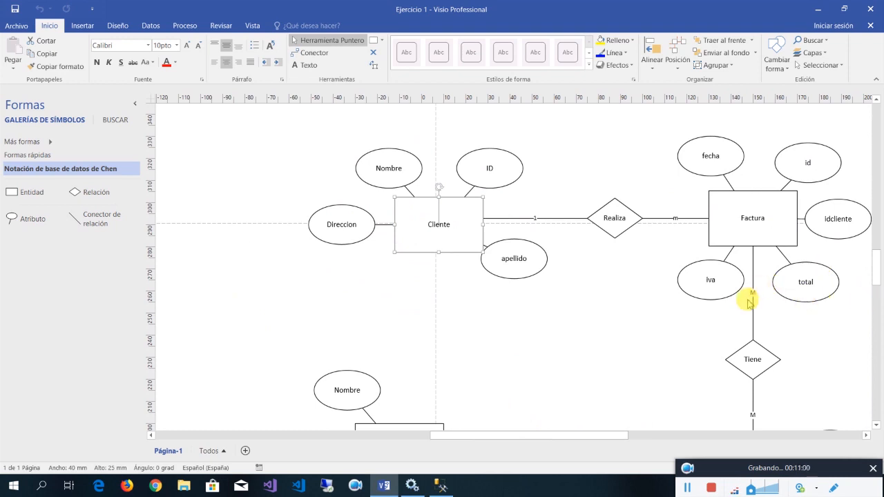
{"action": "left_click", "coordinate": [633, 324]}
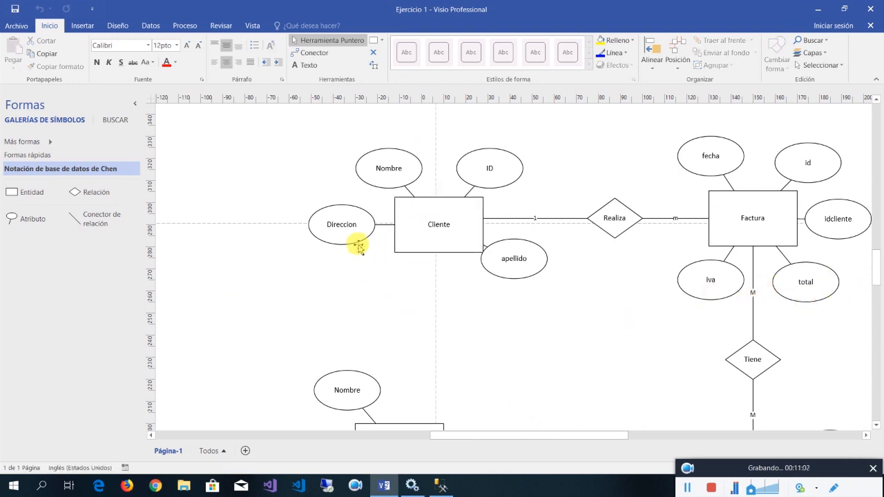
{"action": "left_click", "coordinate": [430, 252]}
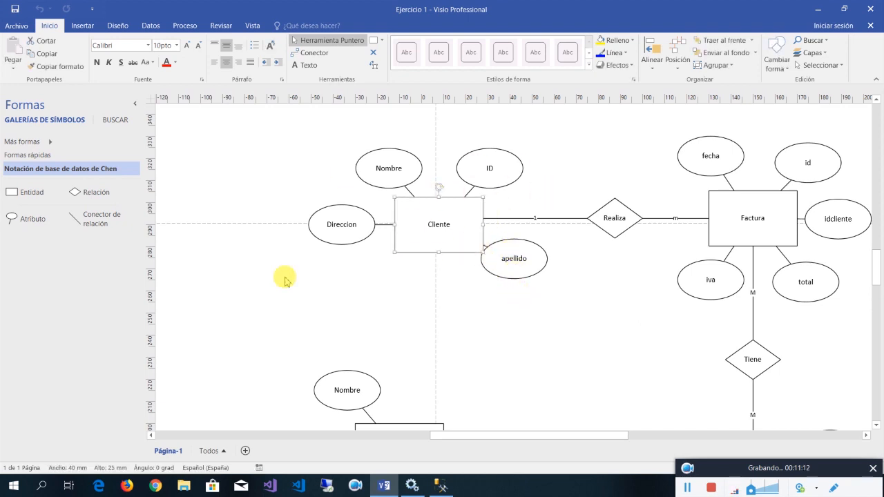
Review the Proveedor and Producto entities and the Sministra relationship, and return the view to Cliente
{"action": "scroll", "coordinate": [462, 344], "scroll_direction": "down", "scroll_amount": 5}
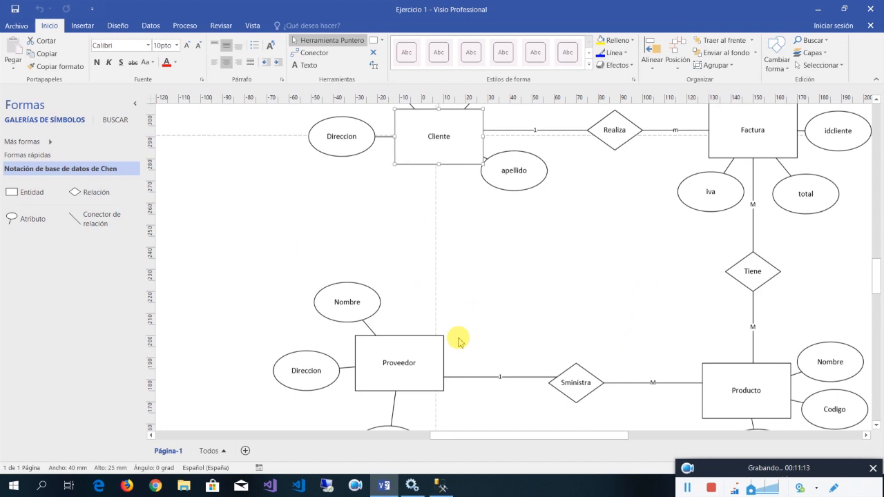
{"action": "left_click", "coordinate": [403, 354]}
{"action": "left_click", "coordinate": [752, 362]}
{"action": "left_click", "coordinate": [393, 354]}
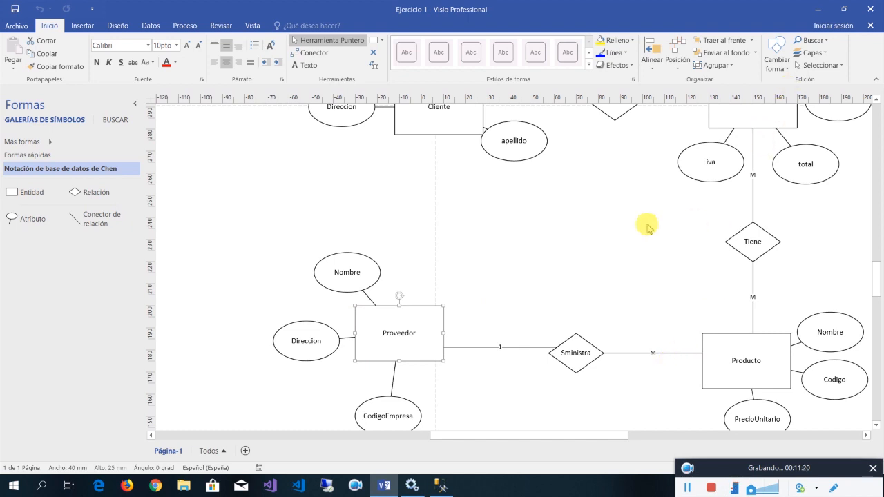
{"action": "scroll", "coordinate": [554, 276], "scroll_direction": "up", "scroll_amount": 4}
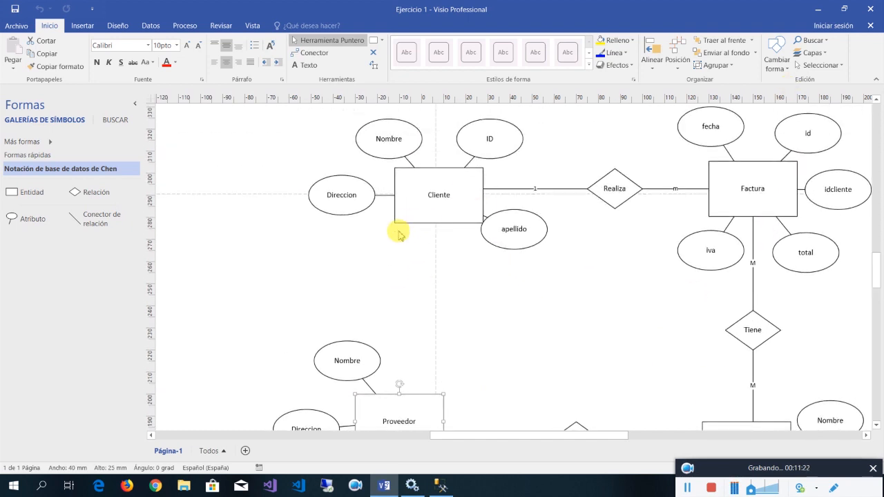
Return to SQL Server Management Studio, start a new table in the Ventas database, and widen the Permitir valores NULL column
{"action": "left_click", "coordinate": [818, 11]}
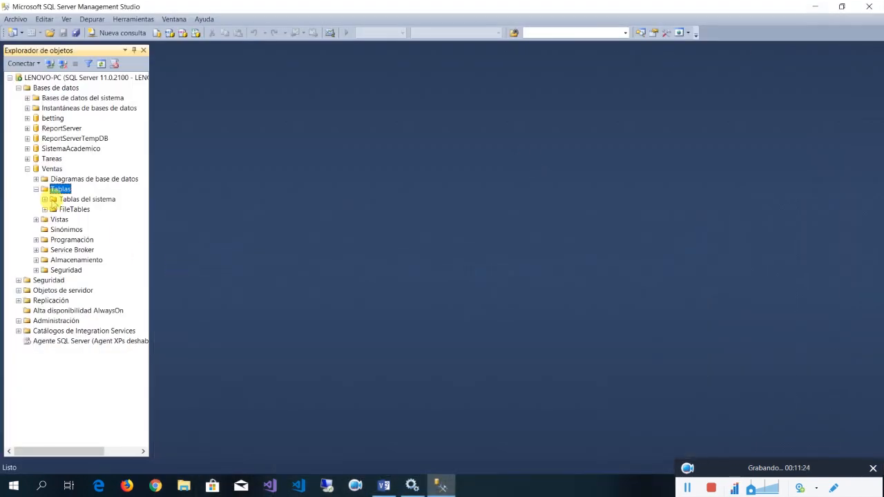
{"action": "right_click", "coordinate": [64, 194]}
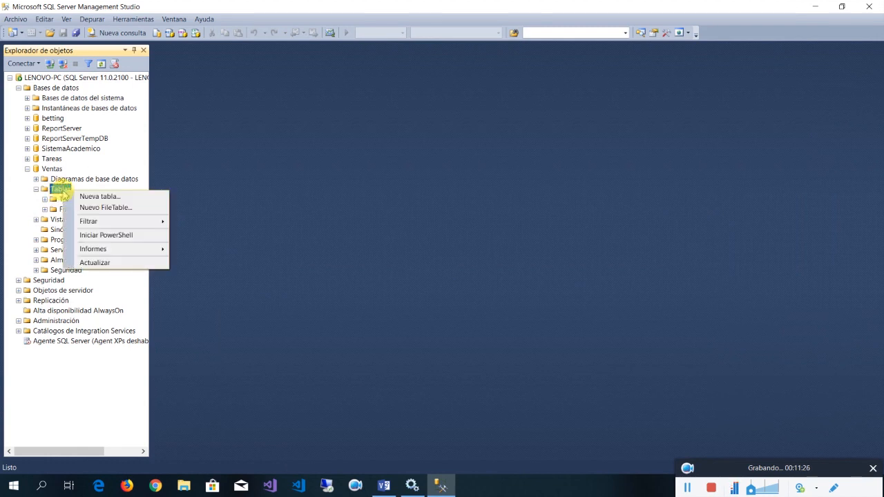
{"action": "left_click", "coordinate": [88, 196]}
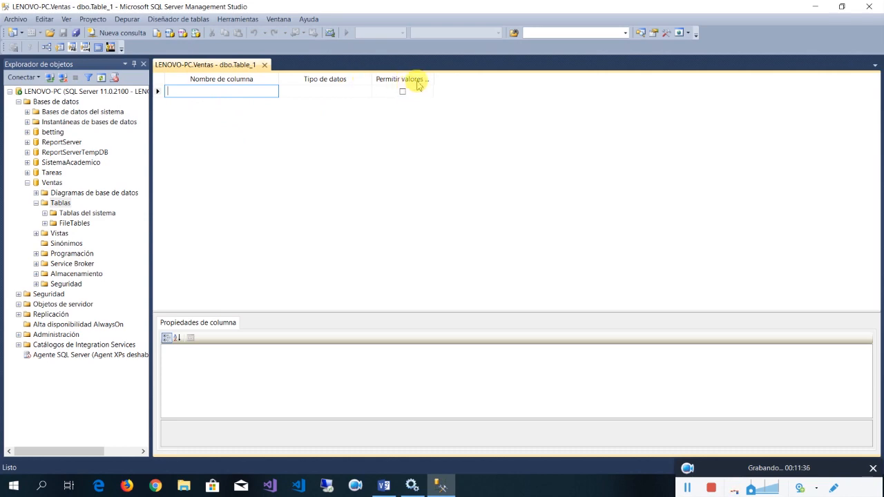
{"action": "left_click_drag", "start_coordinate": [434, 80], "coordinate": [465, 86]}
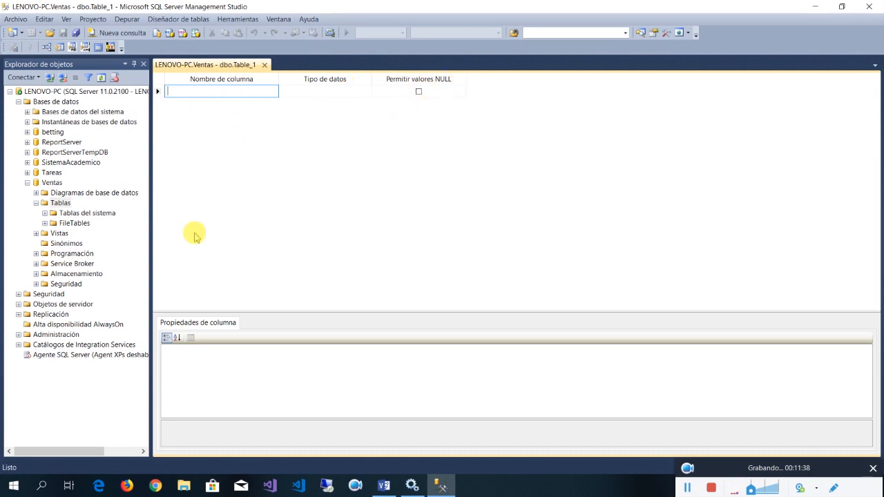
Close the Windows Servicios window and bring up the Ejercicio 1 diagram in Visio to check the Cliente attributes
{"action": "left_click", "coordinate": [429, 487]}
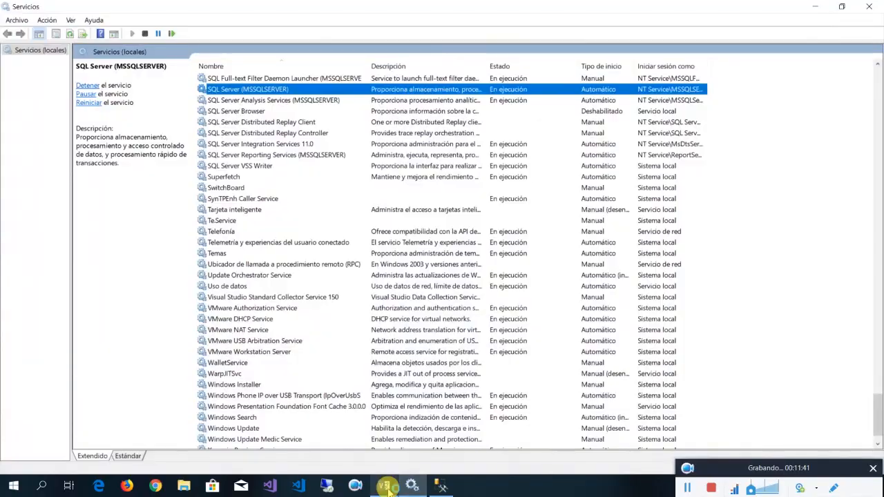
{"action": "left_click", "coordinate": [387, 488]}
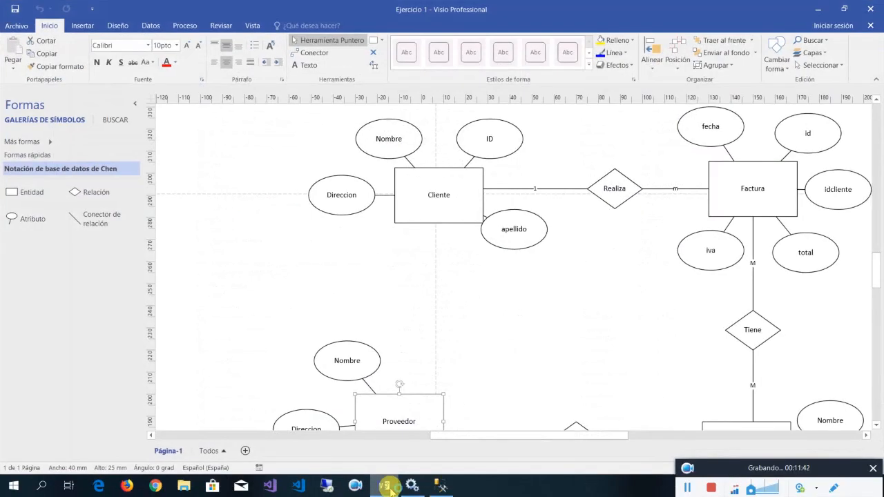
{"action": "left_click", "coordinate": [413, 487]}
{"action": "left_click", "coordinate": [868, 7]}
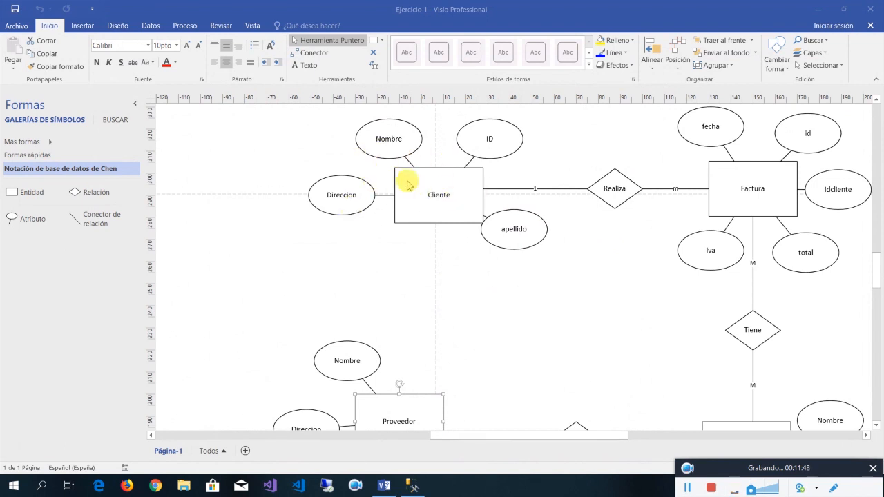
Switch back to SQL Server Management Studio and name the new table's first column ClienteID
{"action": "left_click", "coordinate": [417, 487]}
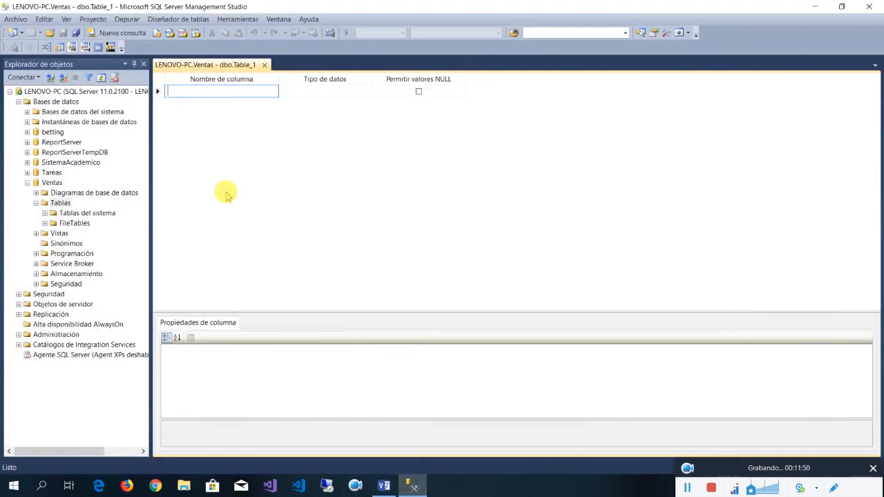
{"action": "type", "text": "Cli"}
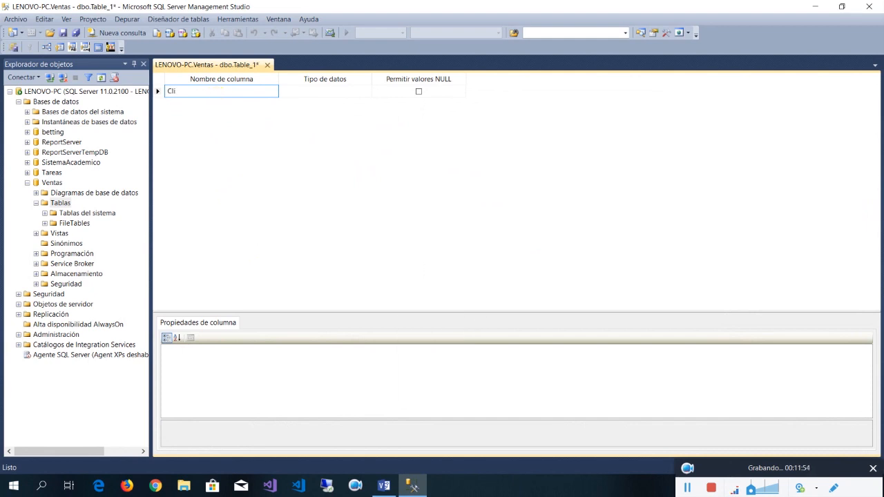
{"action": "type", "text": "enteID"}
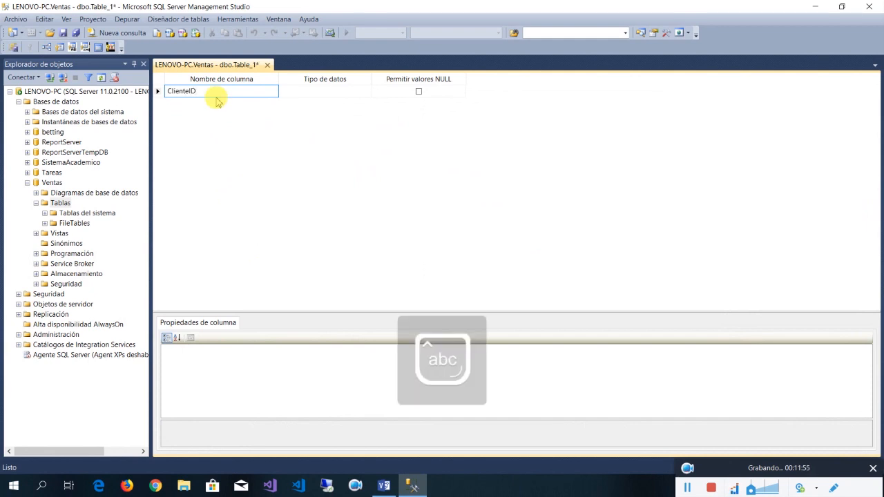
Set the ClienteID column's data type to int and disallow NULL values for it
{"action": "key", "text": "Tab"}
{"action": "left_click", "coordinate": [367, 91]}
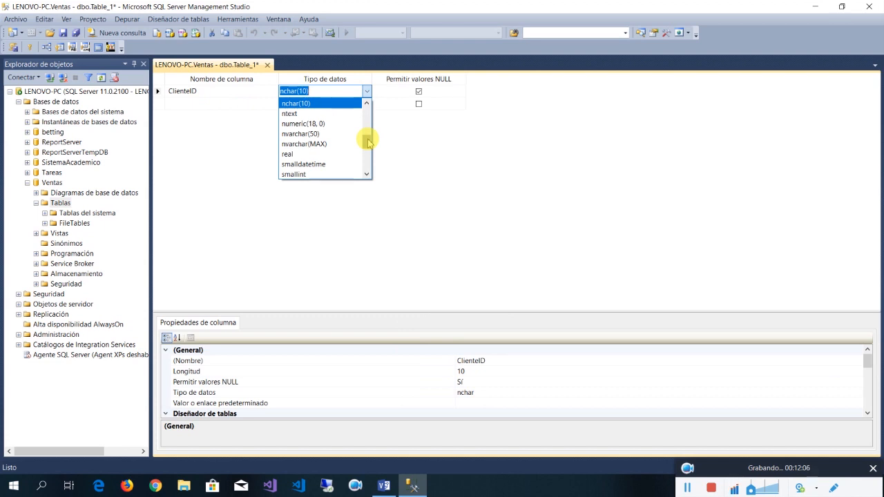
{"action": "left_click_drag", "start_coordinate": [368, 141], "coordinate": [364, 96]}
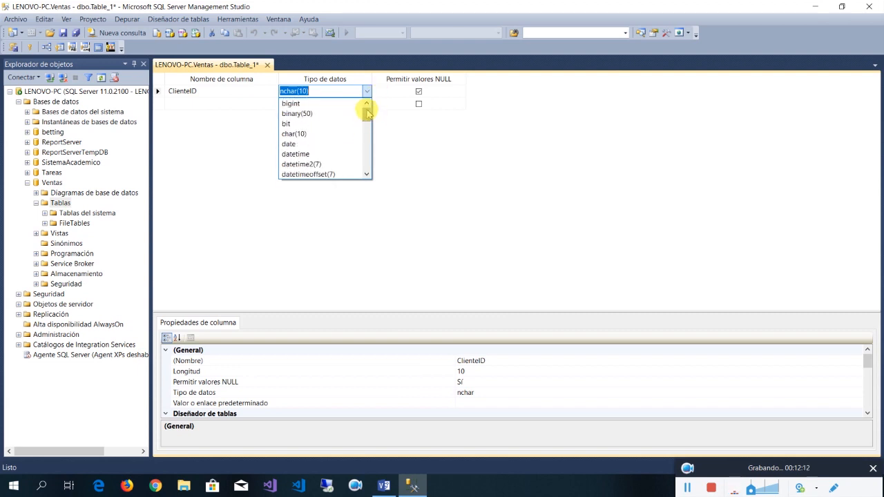
{"action": "left_click_drag", "start_coordinate": [367, 109], "coordinate": [367, 117]}
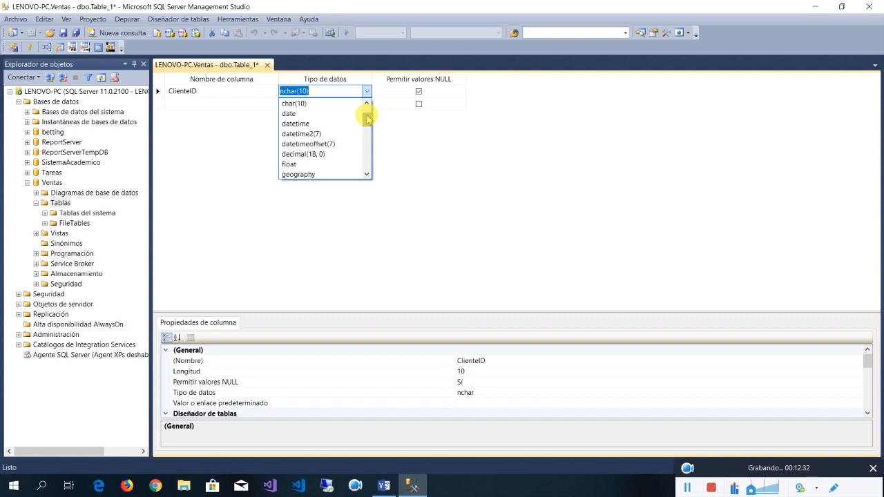
{"action": "left_click_drag", "start_coordinate": [367, 116], "coordinate": [371, 100]}
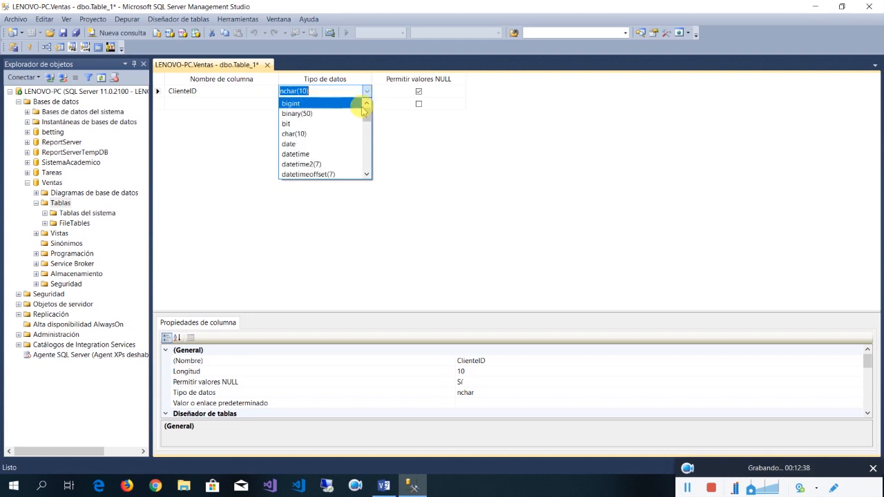
{"action": "type", "text": "int"}
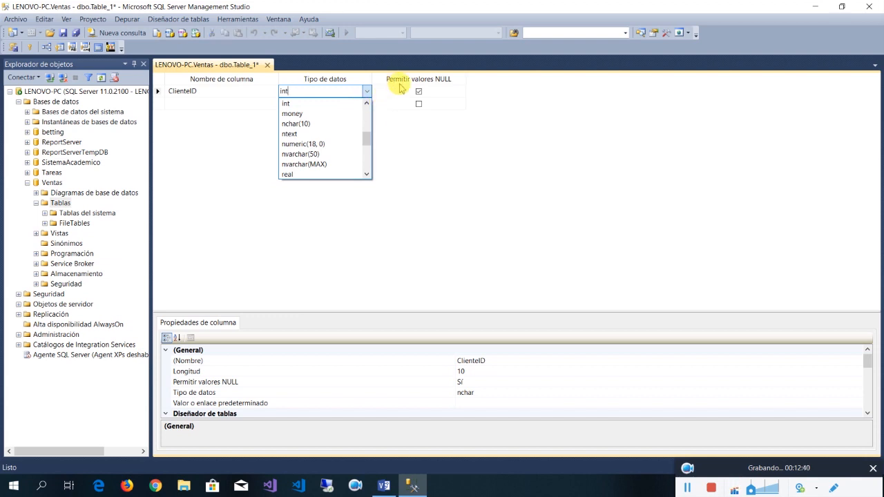
{"action": "left_click", "coordinate": [418, 92]}
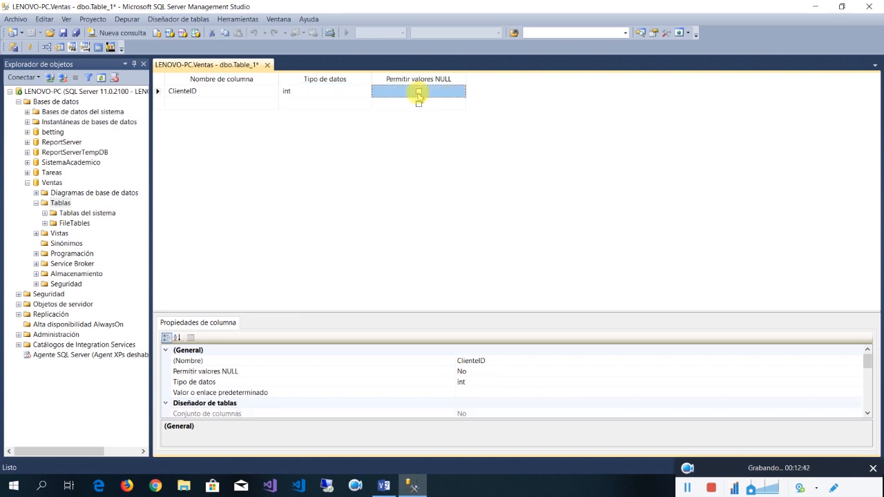
Add a second column named Nombre with the data type varchar(50)
{"action": "left_click", "coordinate": [240, 103]}
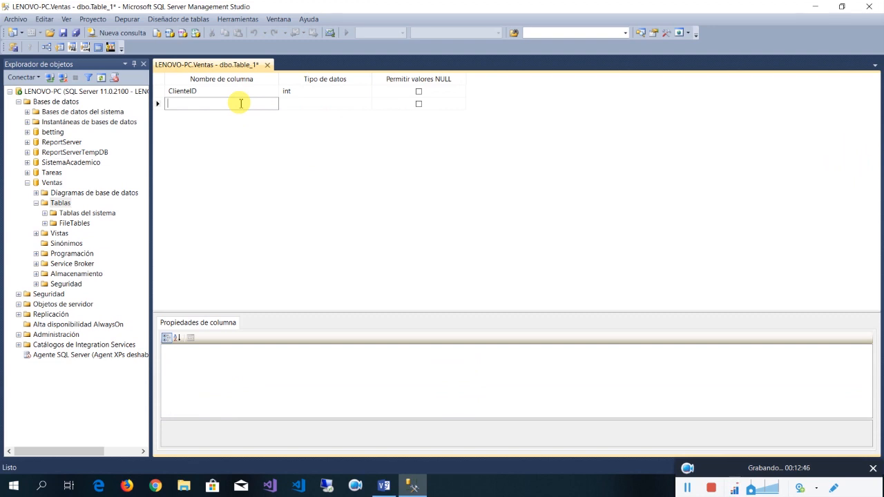
{"action": "type", "text": "Nombre"}
{"action": "key", "text": "Tab"}
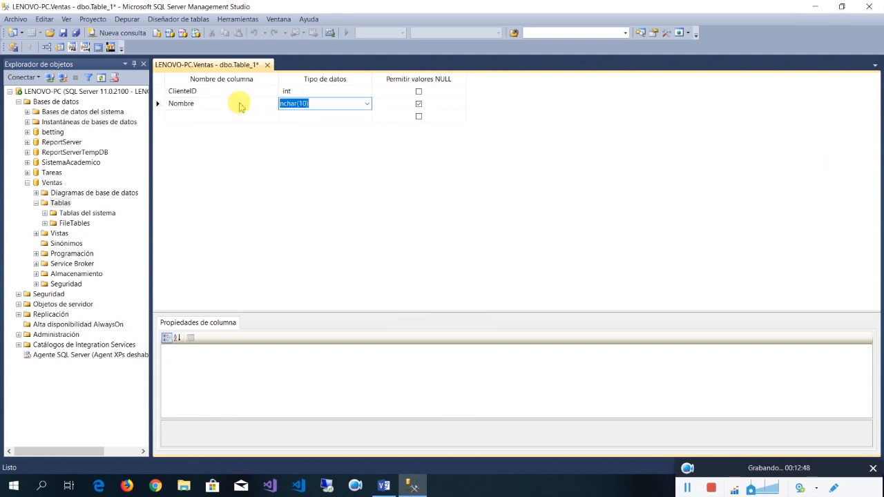
{"action": "type", "text": "varcha"}
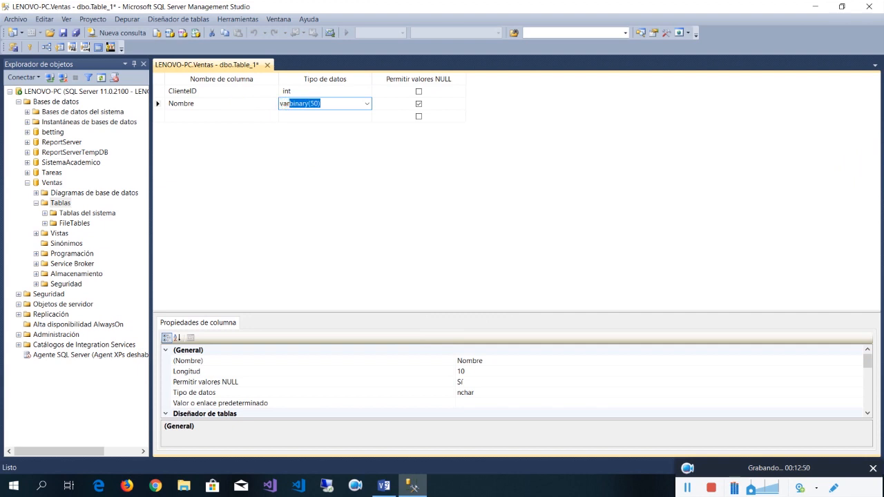
{"action": "type", "text": "r"}
{"action": "key", "text": "Right"}
{"action": "key", "text": "Down"}
{"action": "key", "text": "Left"}
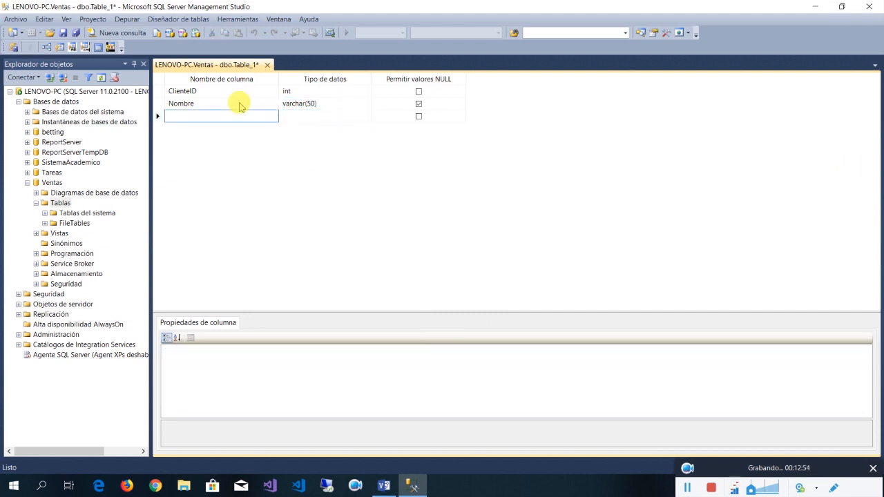
Add an Apellidos column of type varchar(50), and disallow NULL values for both Nombre and Apellidos
{"action": "type", "text": "Apellidos"}
{"action": "key", "text": "Tab"}
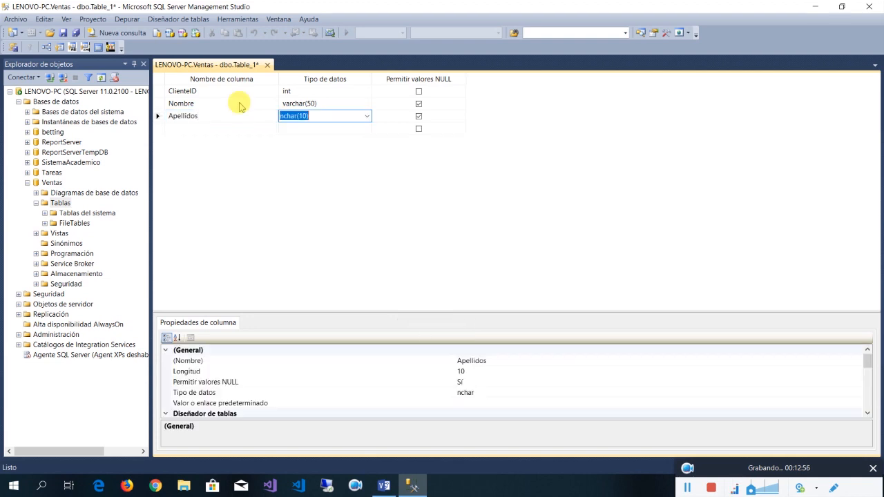
{"action": "type", "text": "varchar"}
{"action": "key", "text": "Tab"}
{"action": "key", "text": "Tab"}
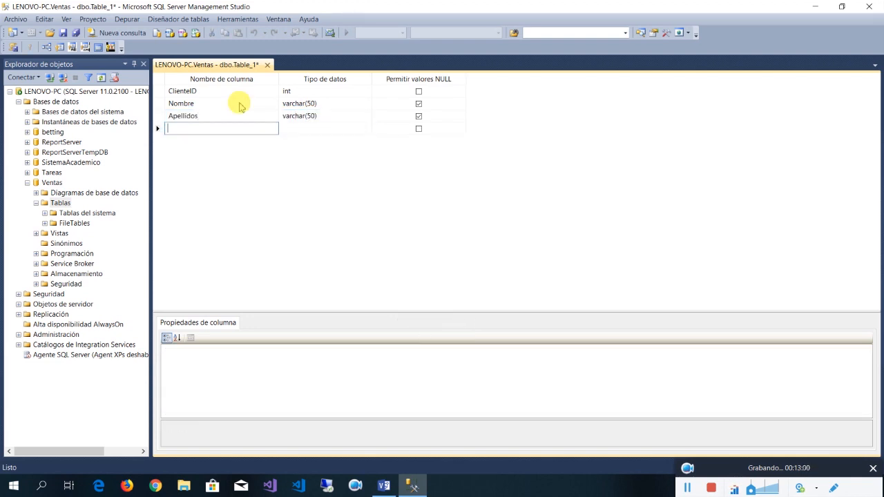
{"action": "left_click", "coordinate": [419, 104]}
{"action": "left_click", "coordinate": [418, 116]}
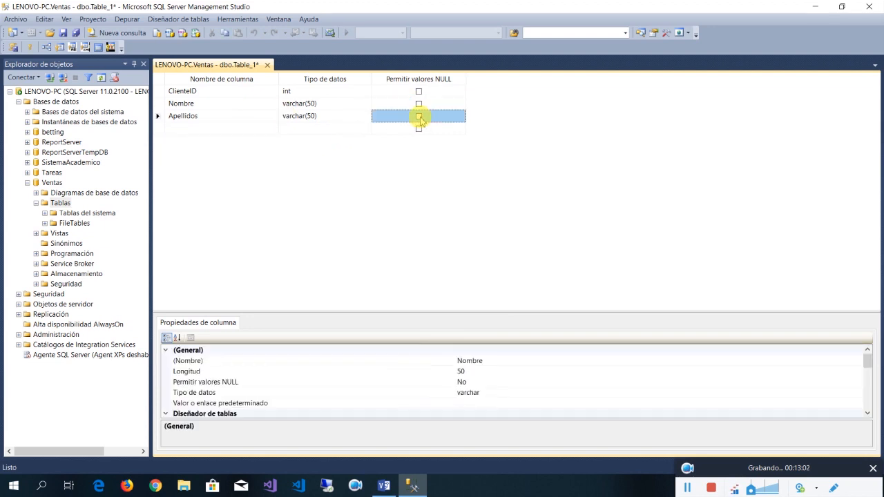
Add a Direccion column of type varchar(MAX) that does not allow NULL values
{"action": "left_click", "coordinate": [233, 128]}
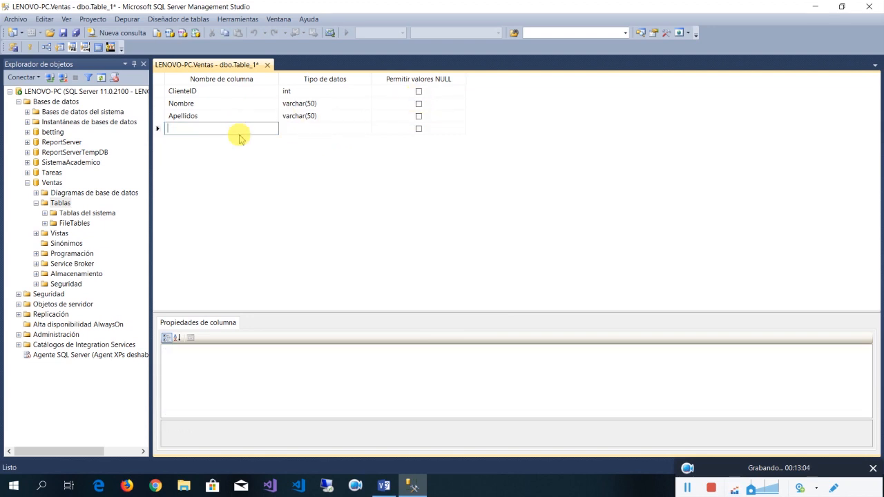
{"action": "type", "text": "Direccion"}
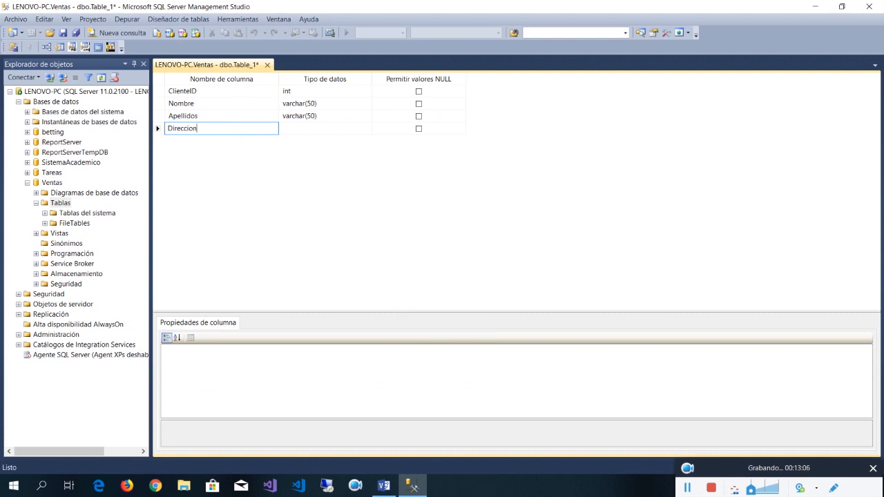
{"action": "key", "text": "Tab"}
{"action": "type", "text": "varchar(50)"}
{"action": "key", "text": "Left"}
{"action": "key", "text": "shift+Left"}
{"action": "key", "text": "shift+Left"}
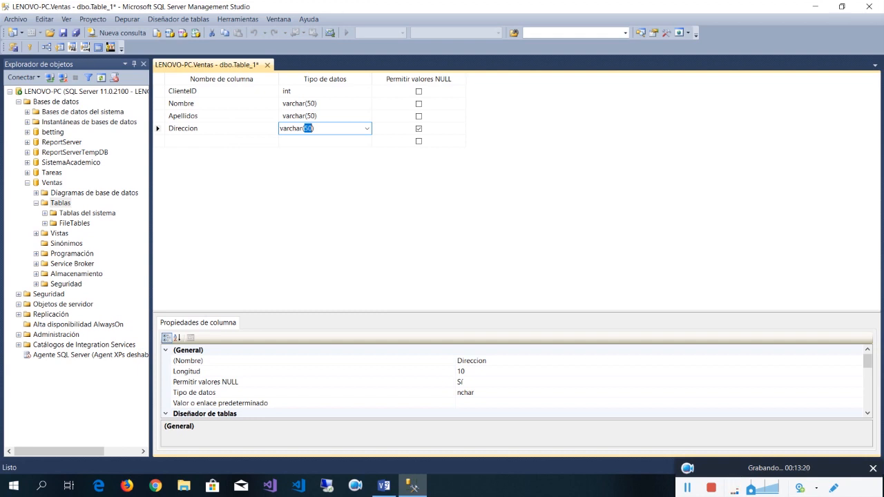
{"action": "type", "text": "max"}
{"action": "key", "text": "Down"}
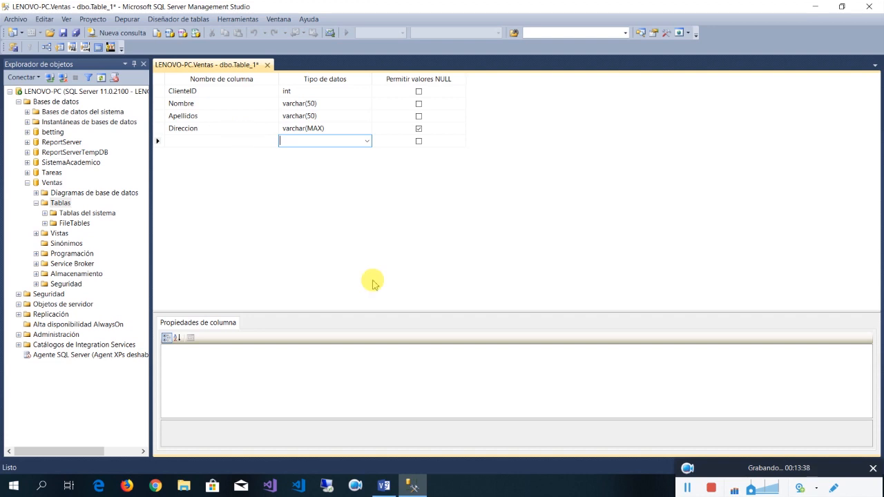
{"action": "left_click", "coordinate": [343, 127]}
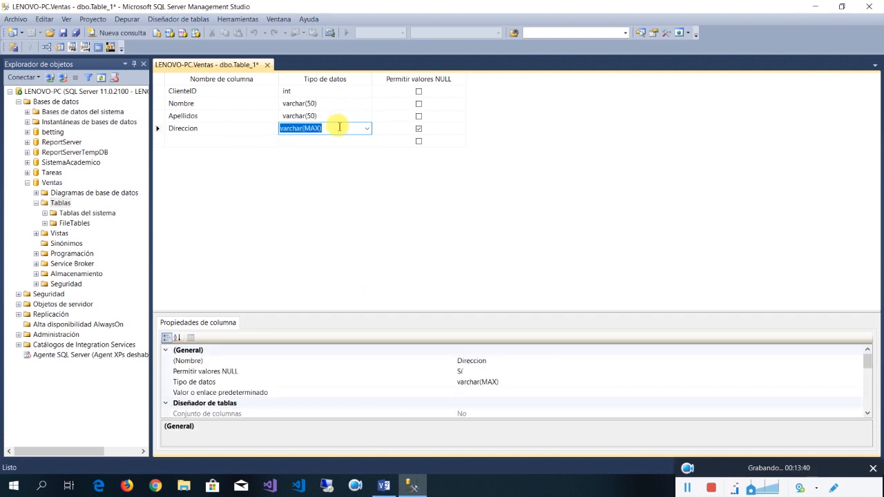
{"action": "left_click", "coordinate": [419, 128]}
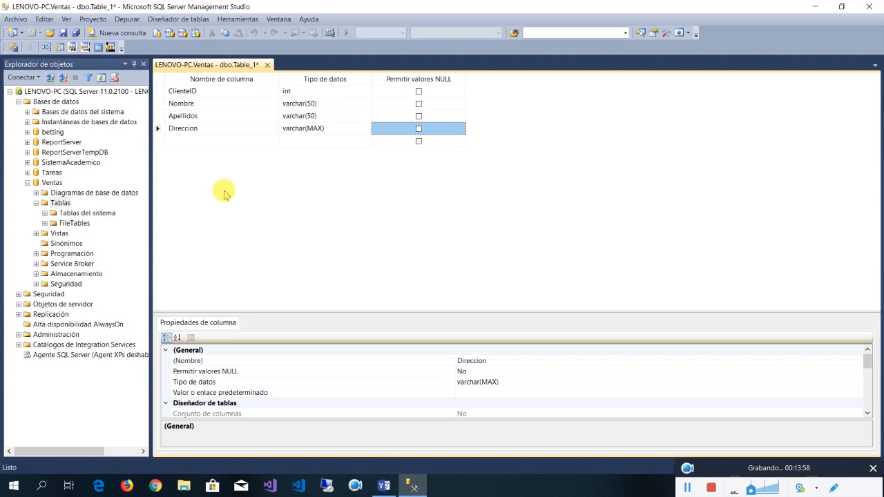
Check the Cliente entity in the Visio diagram, then make ClienteID the table's primary key back in SQL Server Management Studio
{"action": "left_click", "coordinate": [384, 487]}
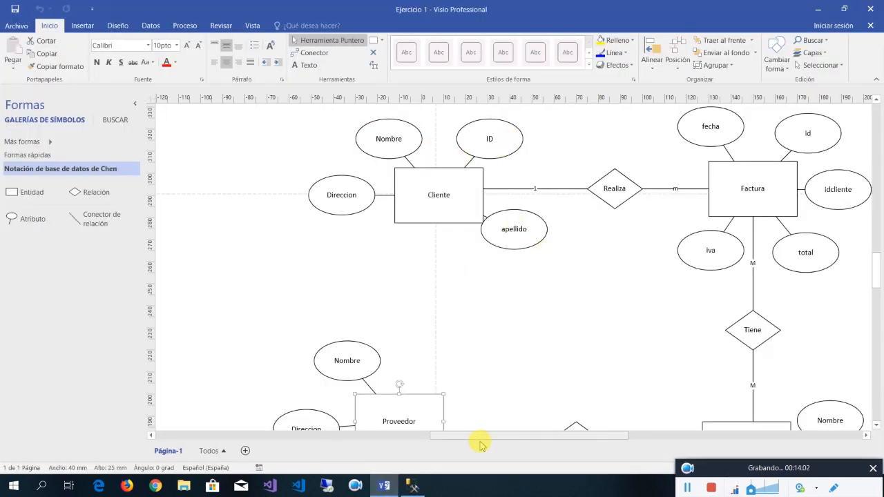
{"action": "left_click", "coordinate": [409, 486]}
{"action": "left_click", "coordinate": [158, 92]}
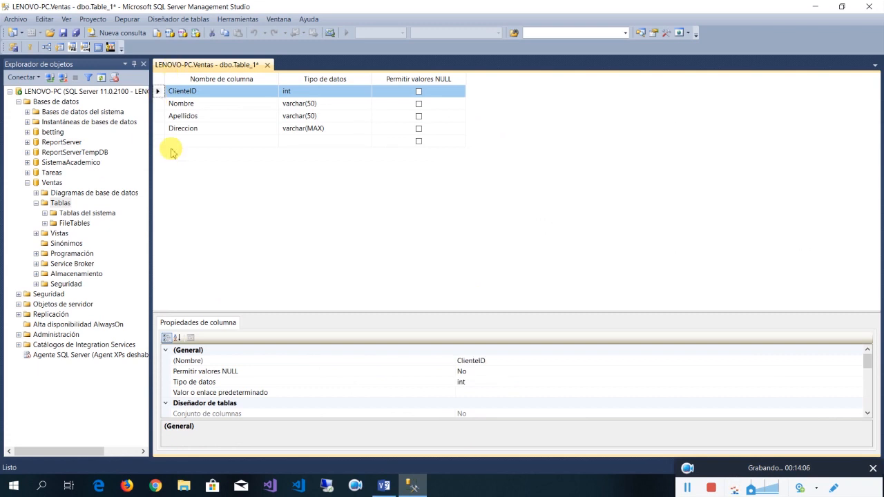
{"action": "right_click", "coordinate": [166, 95]}
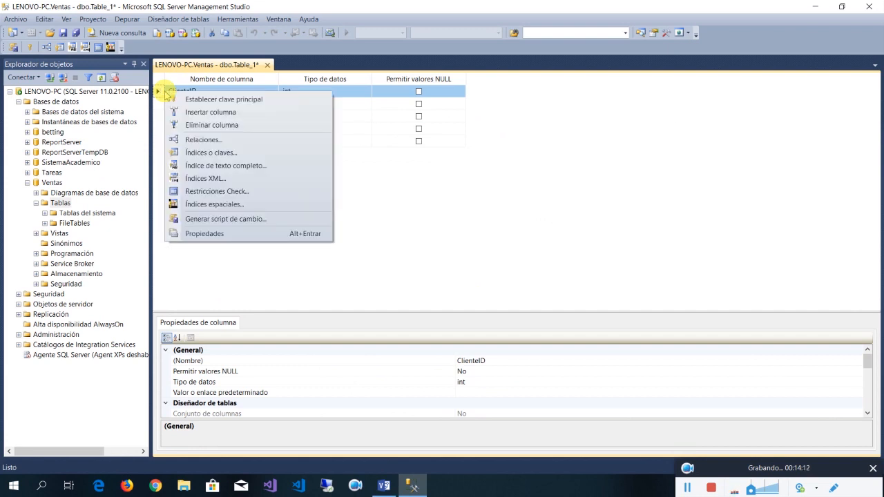
{"action": "left_click", "coordinate": [260, 102]}
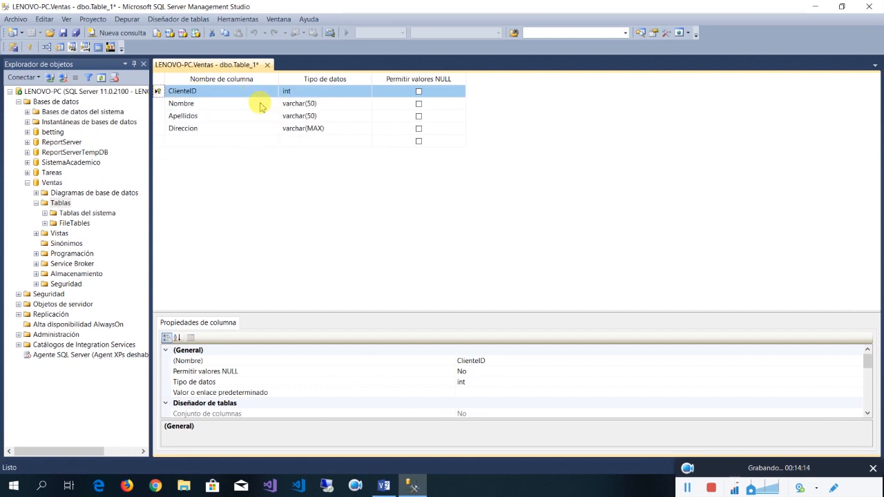
Enlarge the column properties area and enable the identity specification (Identidad: Sí) for ClienteID
{"action": "left_click_drag", "start_coordinate": [282, 310], "coordinate": [297, 179]}
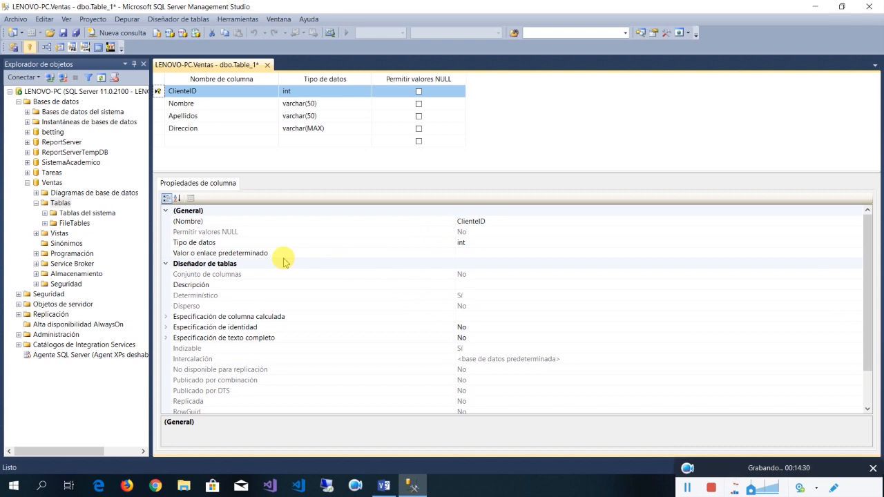
{"action": "left_click", "coordinate": [219, 327]}
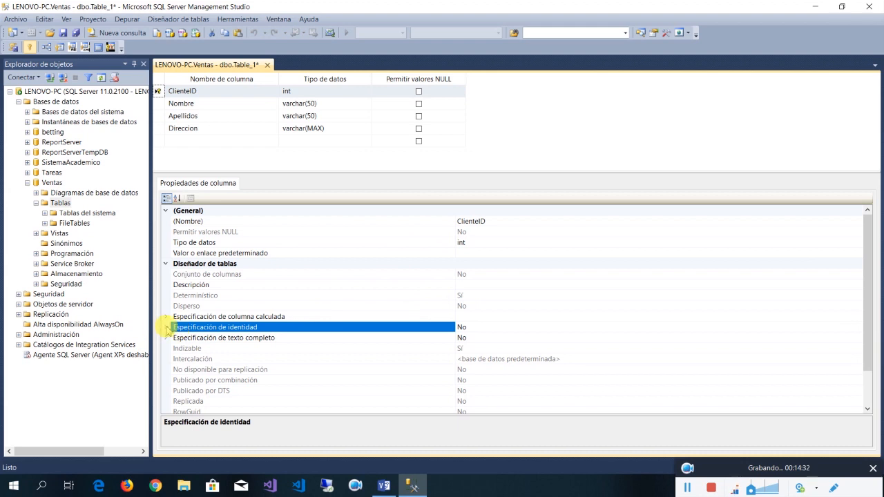
{"action": "left_click", "coordinate": [166, 327]}
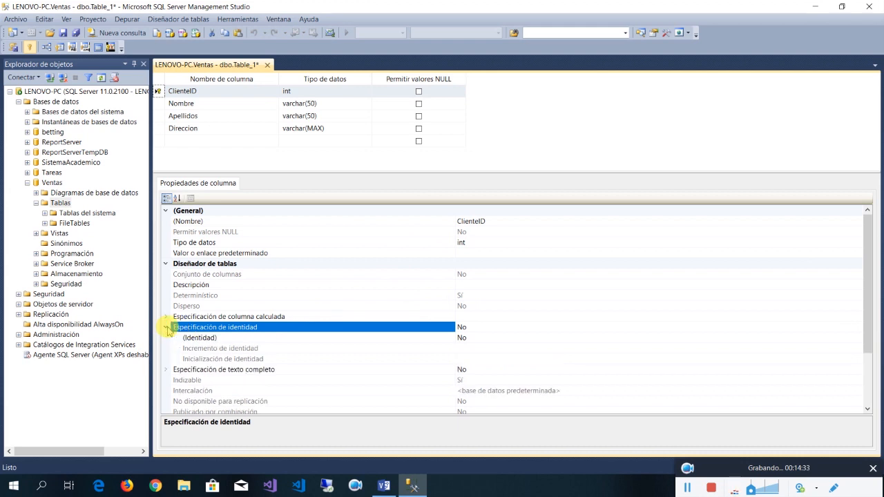
{"action": "left_click", "coordinate": [482, 338]}
{"action": "double_click", "coordinate": [508, 336]}
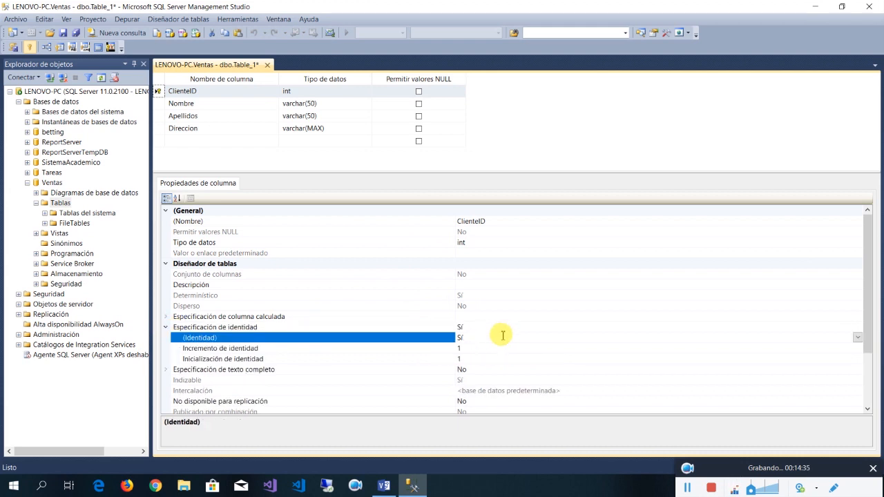
{"action": "left_click", "coordinate": [857, 338]}
{"action": "left_click", "coordinate": [464, 347]}
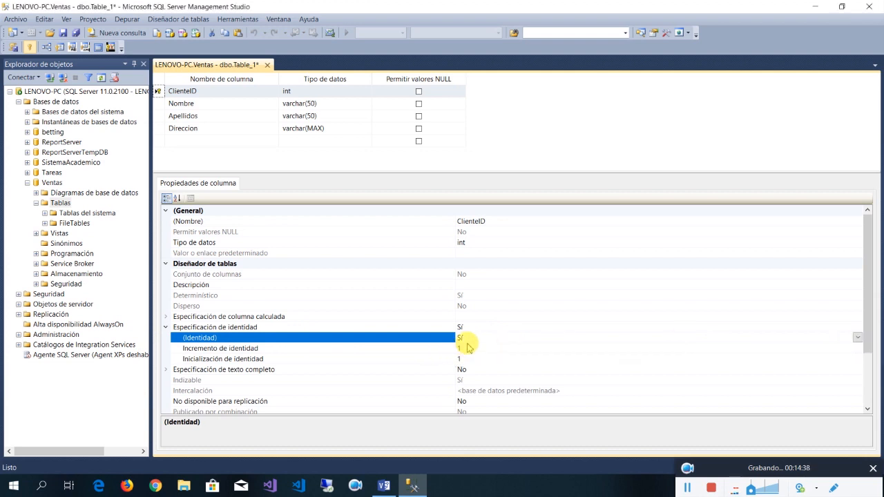
Set ClienteID's identity seed to 2000 and its identity increment to 10, and collapse the identity specification
{"action": "left_click", "coordinate": [467, 347]}
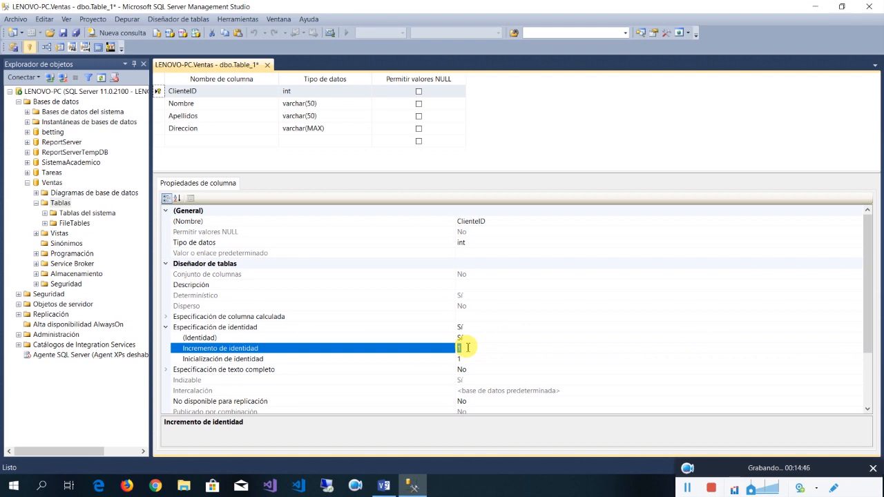
{"action": "left_click", "coordinate": [475, 360]}
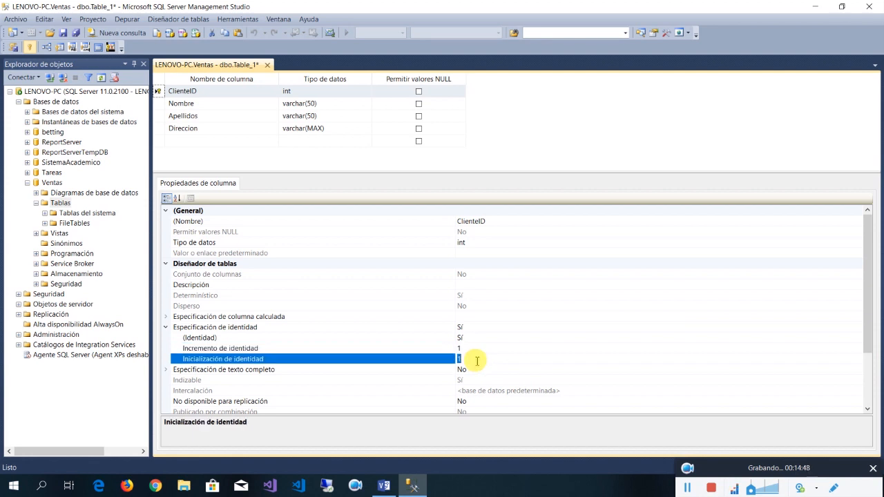
{"action": "type", "text": "2000"}
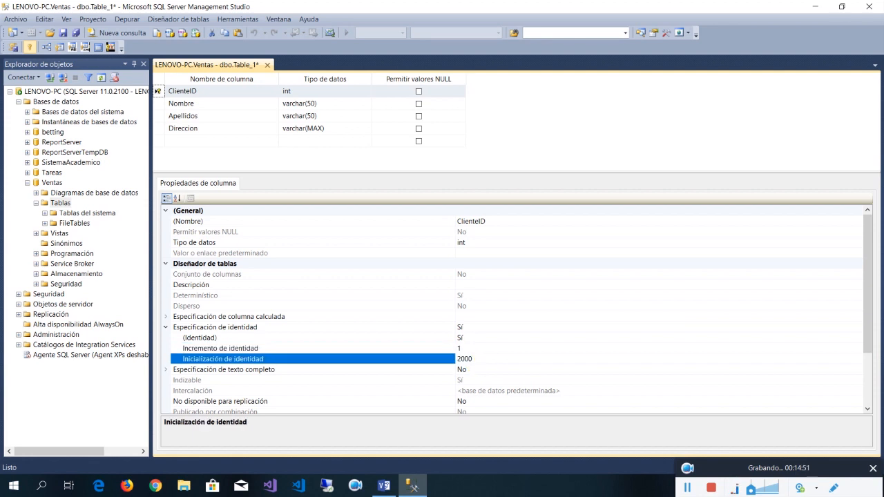
{"action": "left_click", "coordinate": [489, 349]}
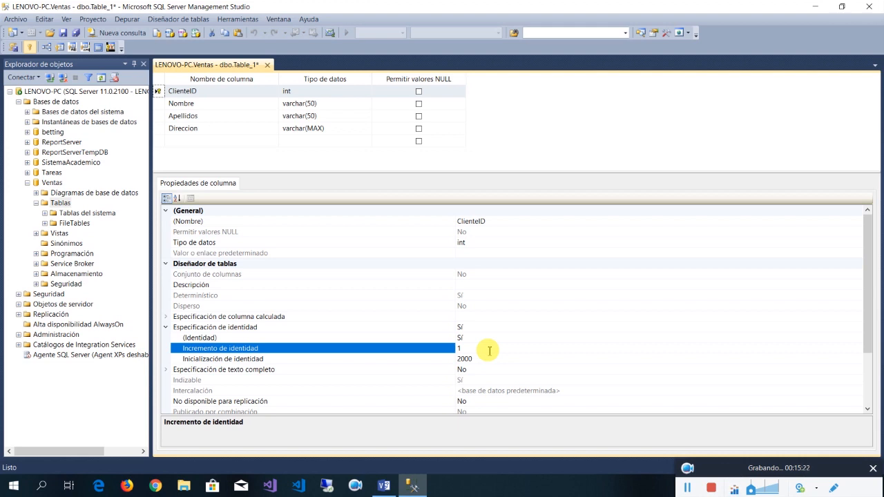
{"action": "type", "text": "0"}
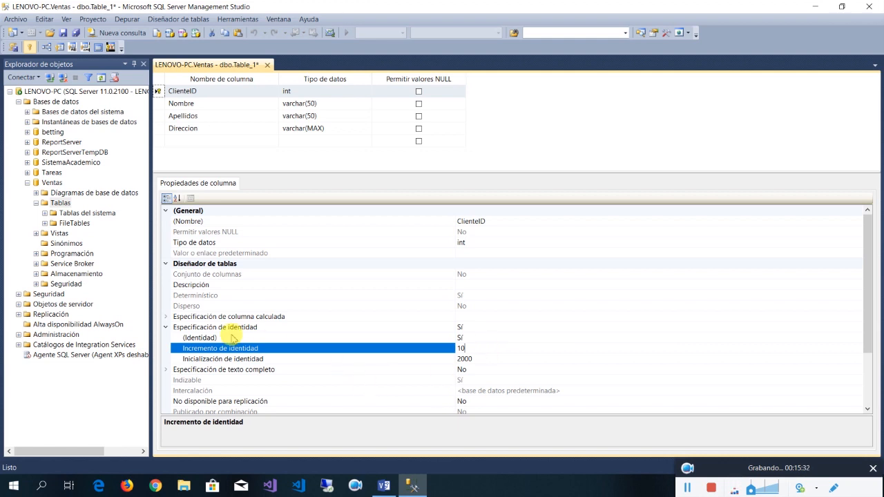
{"action": "left_click", "coordinate": [165, 328]}
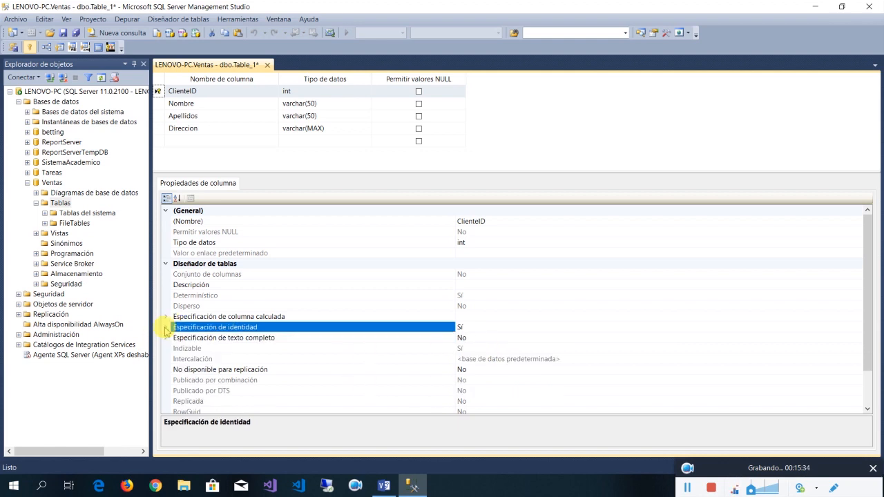
{"action": "left_click", "coordinate": [271, 152]}
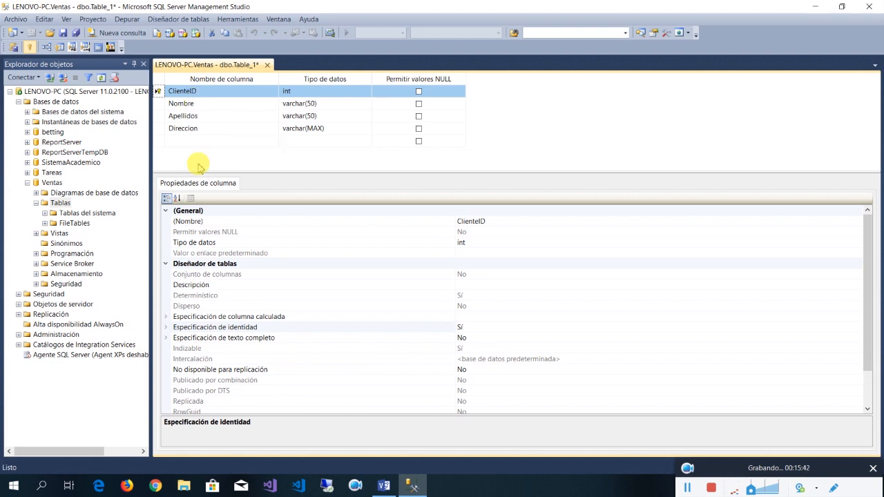
Check the Cliente entity in the Visio diagram, then save the table as Clientes back in SQL Server Management Studio
{"action": "left_click", "coordinate": [388, 488]}
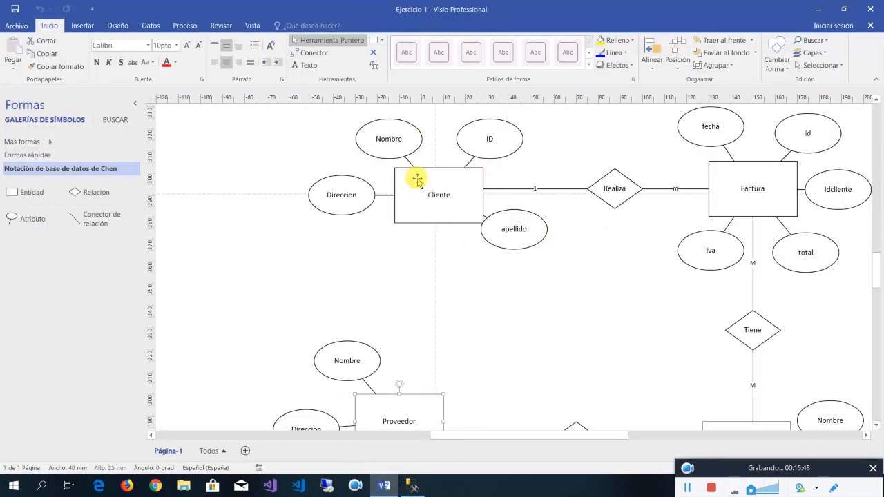
{"action": "key", "text": "alt+Tab"}
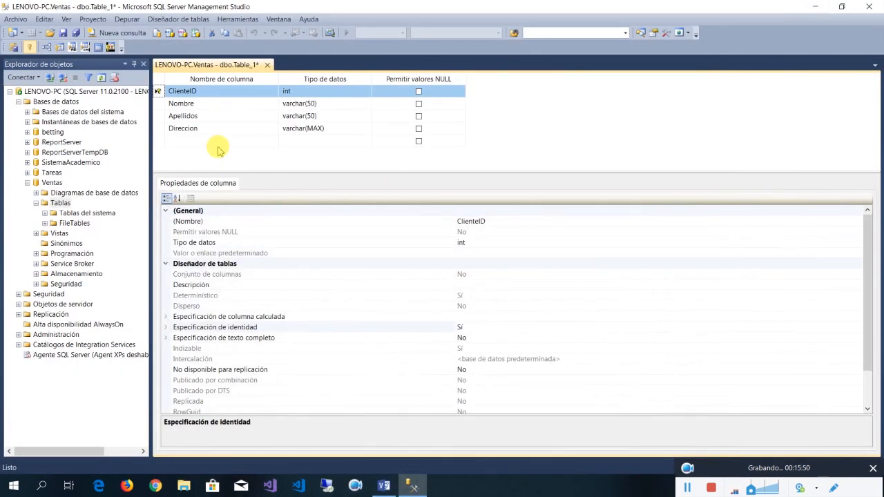
{"action": "left_click", "coordinate": [217, 141]}
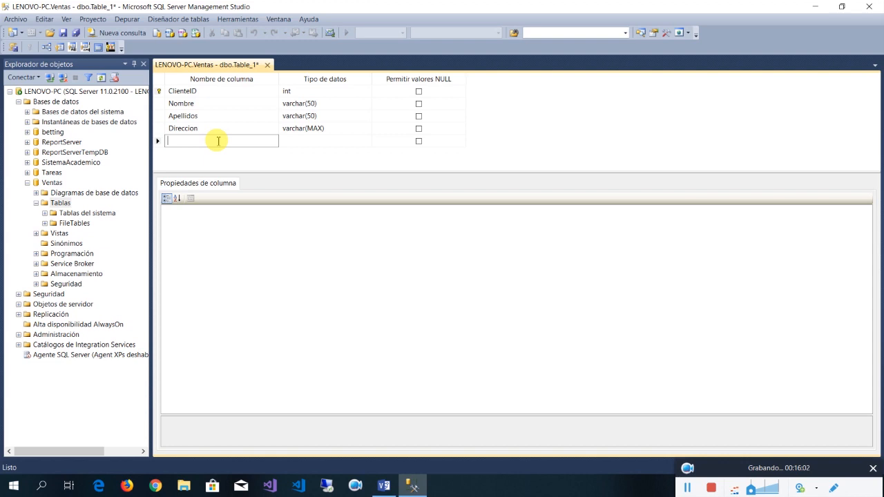
{"action": "right_click", "coordinate": [235, 66]}
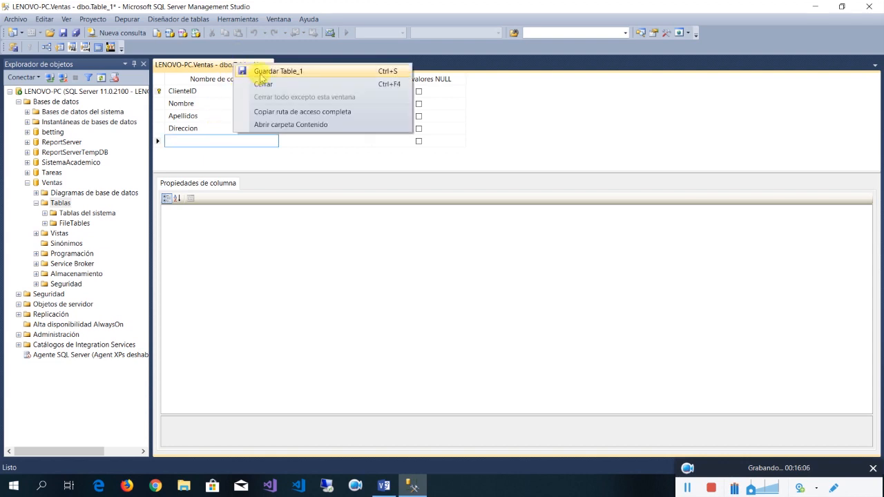
{"action": "left_click", "coordinate": [248, 72]}
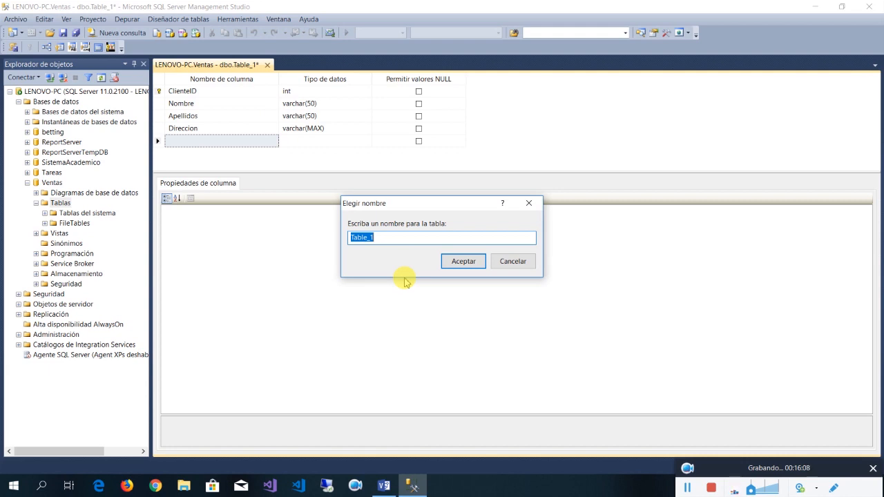
{"action": "type", "text": "Client"}
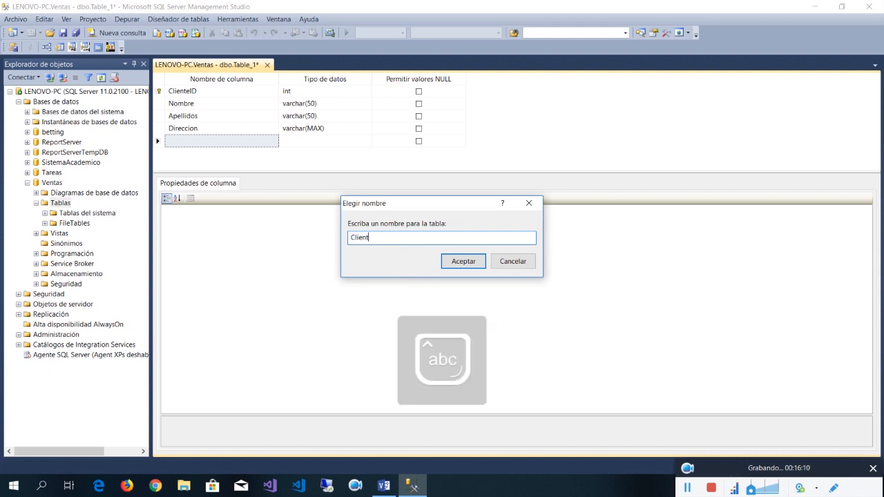
{"action": "type", "text": "es"}
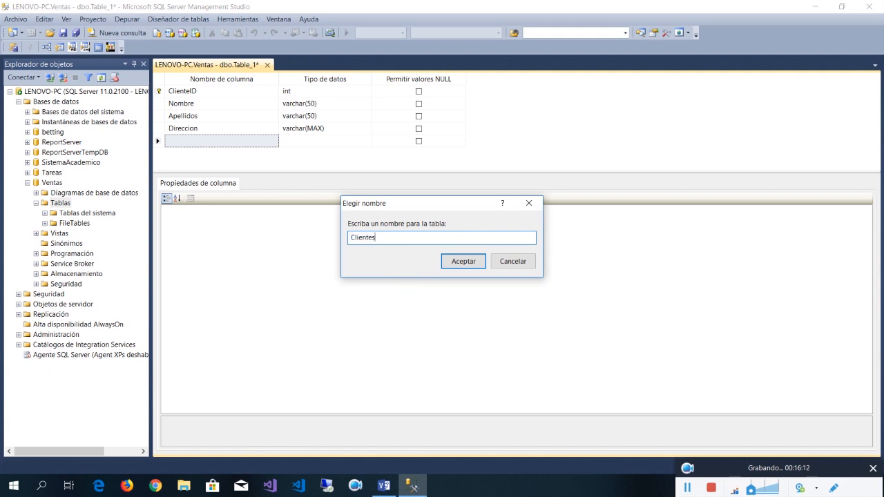
{"action": "key", "text": "Return"}
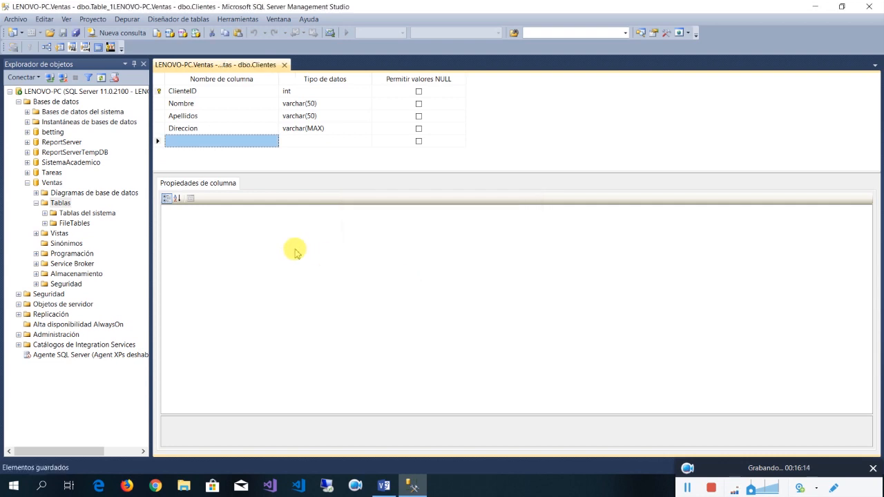
Refresh the Tablas folder of the Ventas database and inspect the columns and keys of dbo.Clientes
{"action": "left_click", "coordinate": [61, 204]}
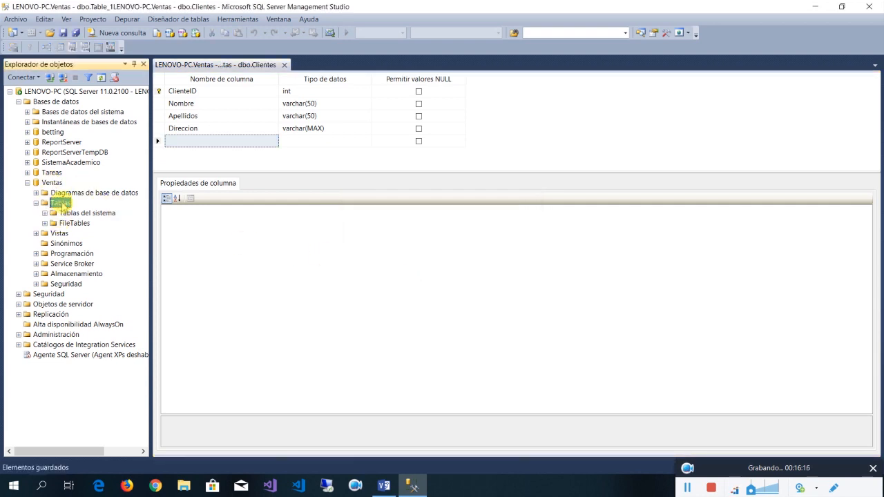
{"action": "left_click", "coordinate": [101, 78]}
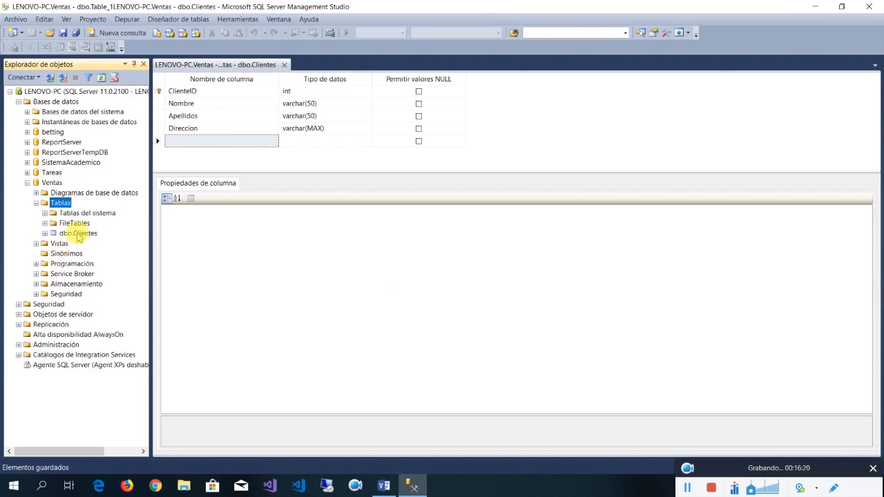
{"action": "double_click", "coordinate": [78, 234]}
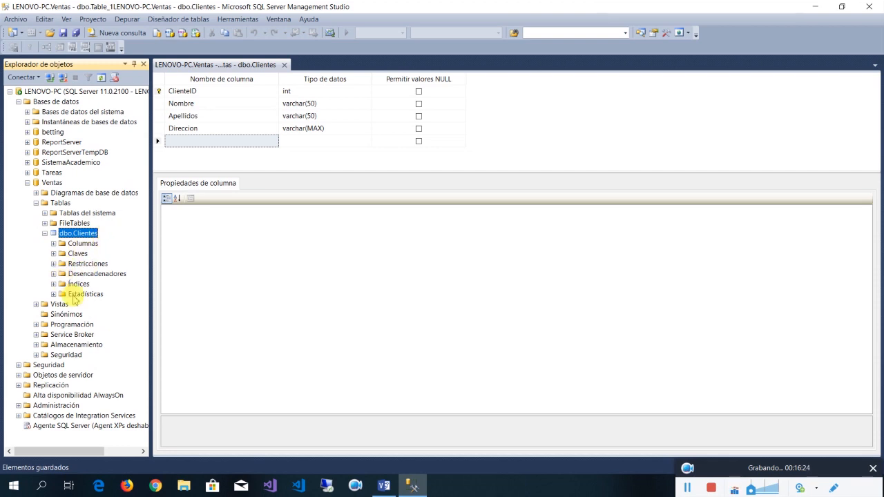
{"action": "double_click", "coordinate": [83, 244]}
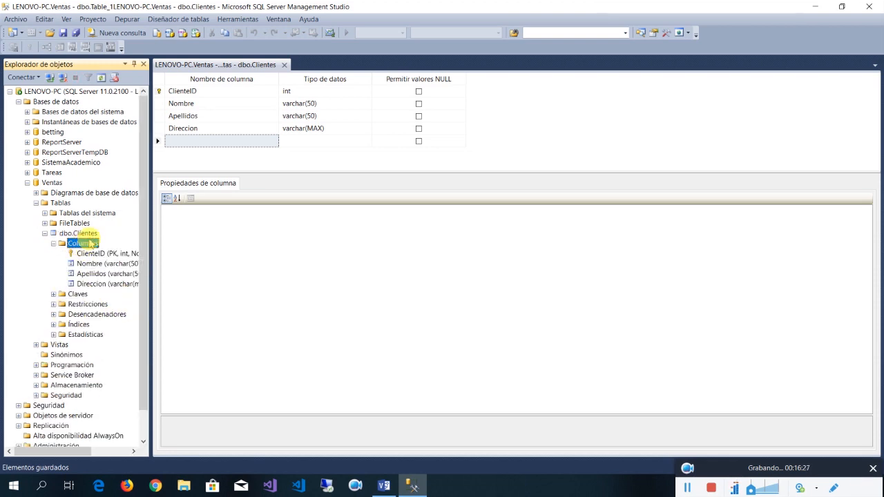
{"action": "double_click", "coordinate": [72, 294]}
{"action": "left_click", "coordinate": [95, 305]}
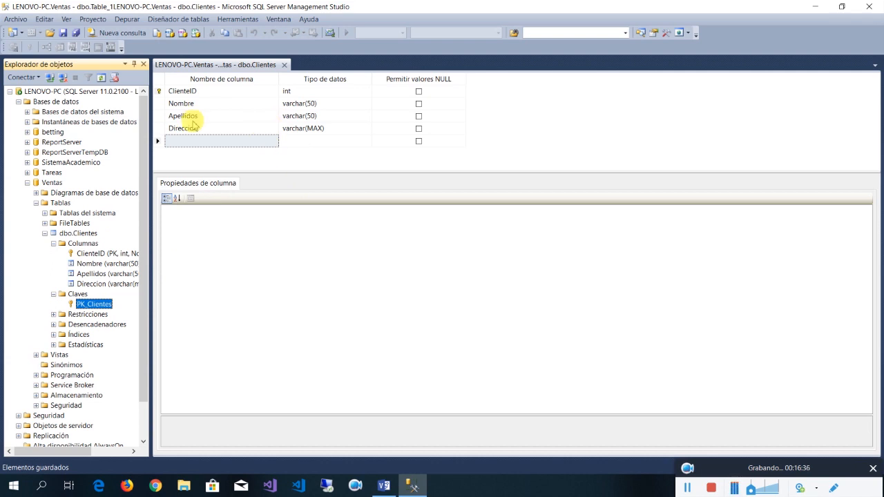
Inspect the constraints, triggers, indexes and statistics of dbo.Clientes, and collapse the table's nodes in the object tree
{"action": "left_click", "coordinate": [81, 315]}
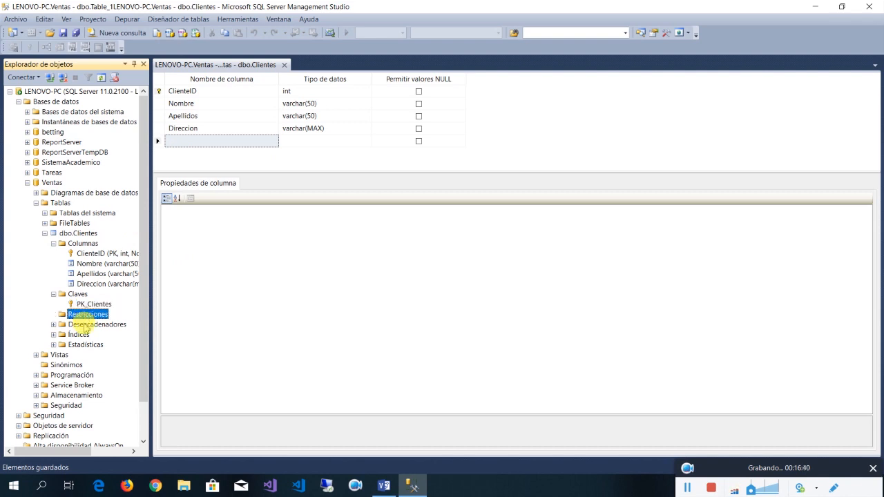
{"action": "left_click", "coordinate": [80, 325]}
{"action": "left_click", "coordinate": [79, 335]}
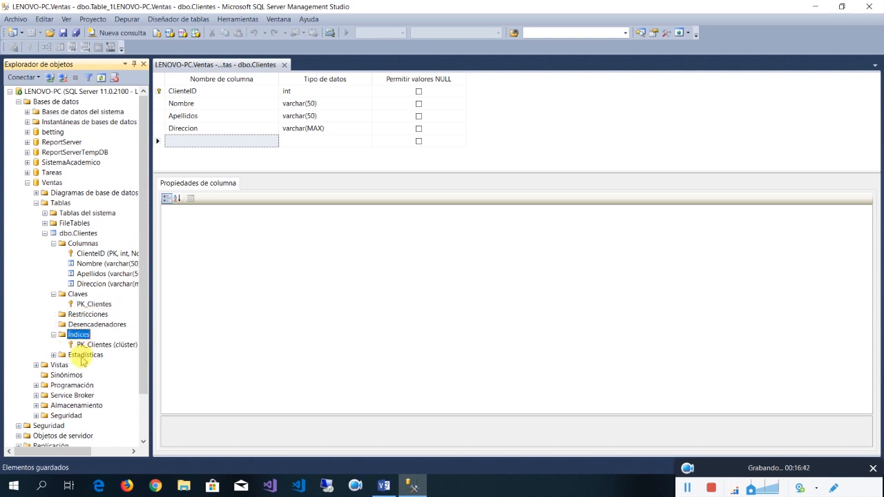
{"action": "double_click", "coordinate": [83, 354]}
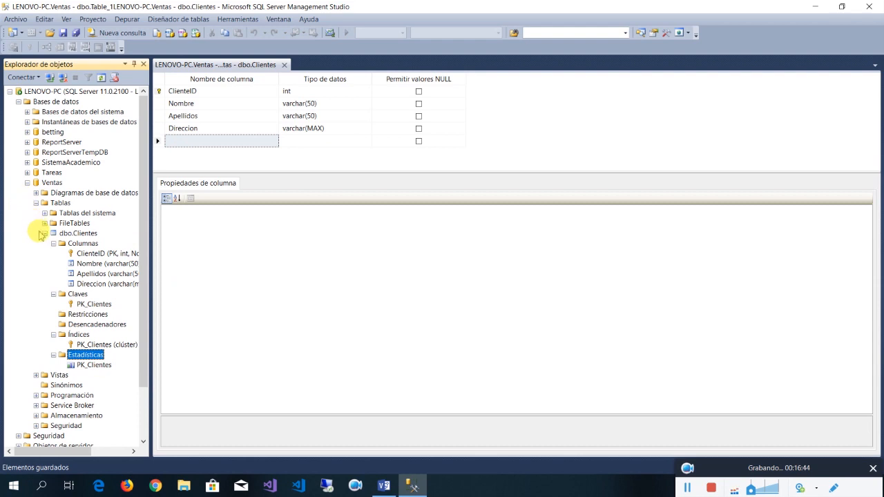
{"action": "left_click", "coordinate": [53, 294]}
{"action": "left_click", "coordinate": [54, 324]}
{"action": "left_click", "coordinate": [53, 334]}
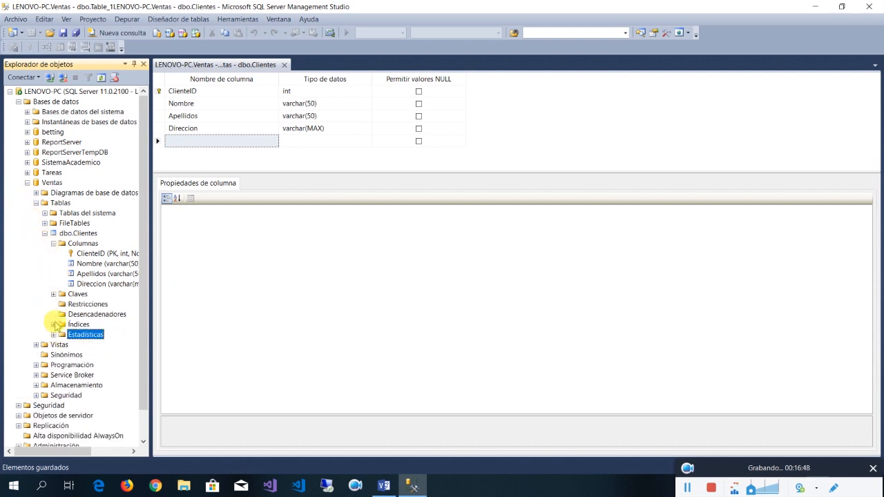
{"action": "left_click", "coordinate": [53, 243]}
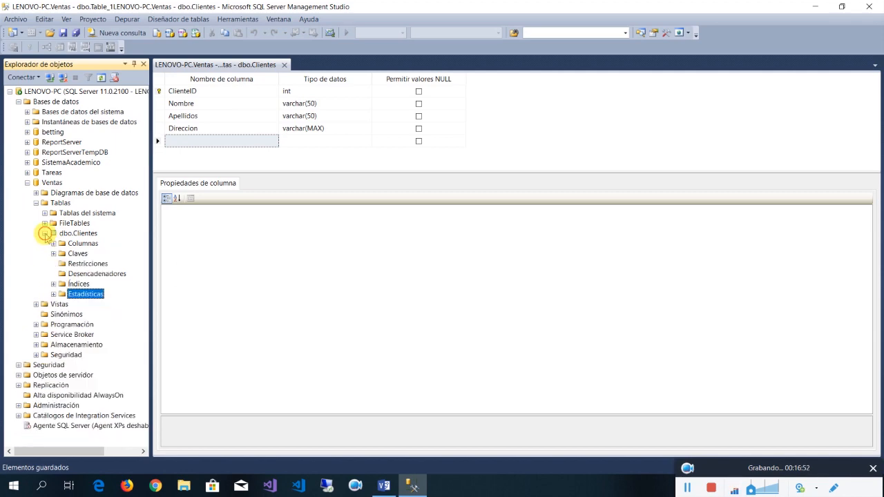
{"action": "left_click", "coordinate": [45, 234]}
Switch to the Visio diagram and examine the Proveedor entity and its attributes
{"action": "left_click", "coordinate": [393, 485]}
{"action": "left_click", "coordinate": [566, 318]}
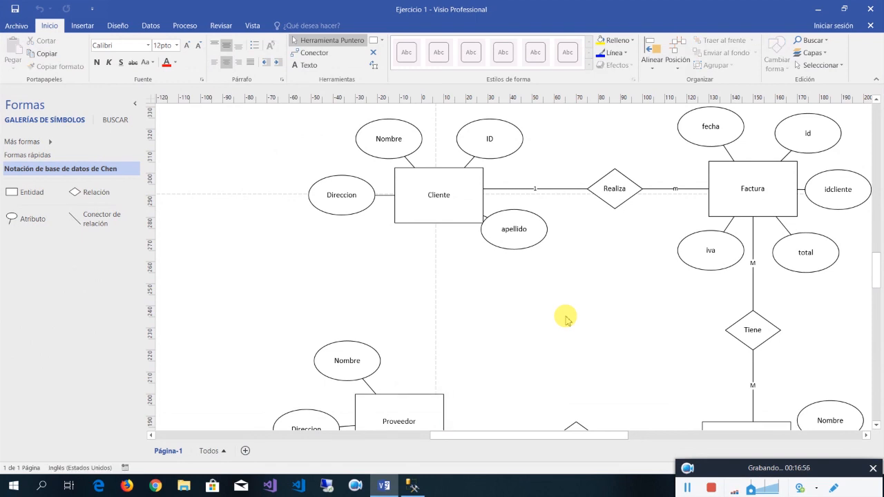
{"action": "scroll", "coordinate": [563, 316], "scroll_direction": "down", "scroll_amount": 3}
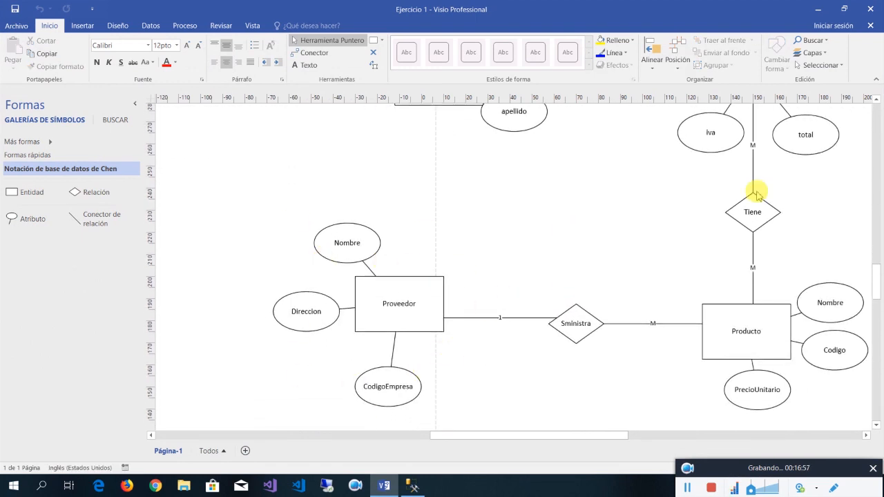
Return to SQL Server Management Studio, close the Clientes table design and start a new table in the Ventas database
{"action": "left_click", "coordinate": [820, 9]}
{"action": "left_click", "coordinate": [278, 63]}
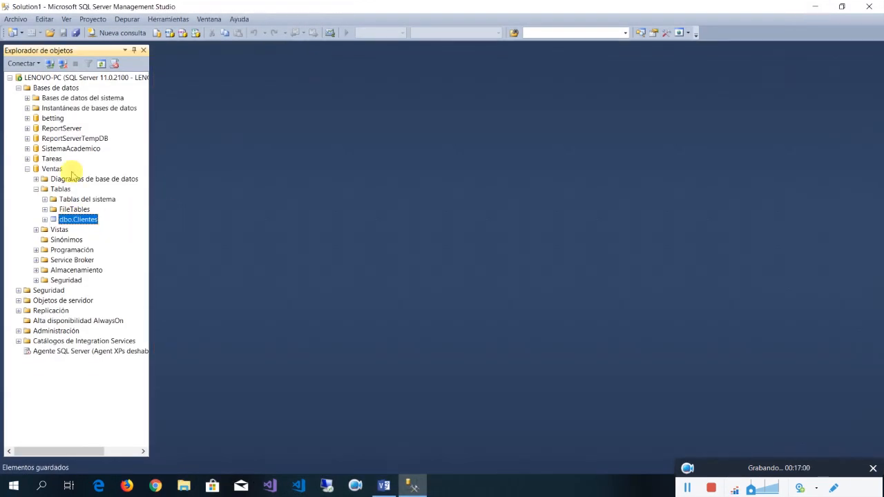
{"action": "right_click", "coordinate": [60, 188]}
{"action": "left_click", "coordinate": [50, 192]}
{"action": "right_click", "coordinate": [60, 192]}
{"action": "left_click", "coordinate": [73, 199]}
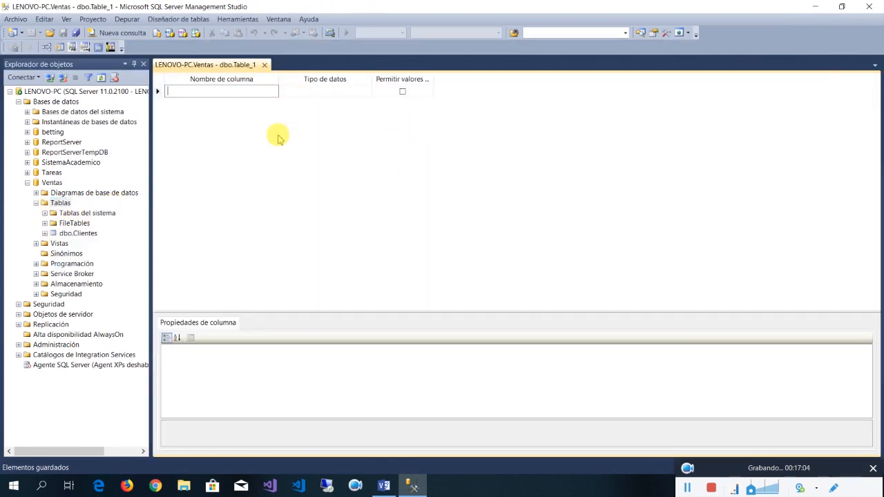
Add a ProveedorID column of type int that does not allow NULL values
{"action": "type", "text": "ProveedorID"}
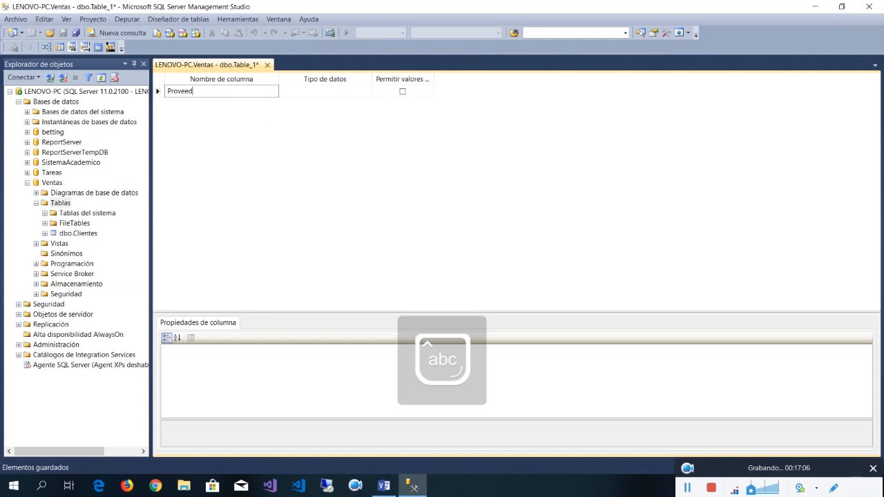
{"action": "type", "text": "int"}
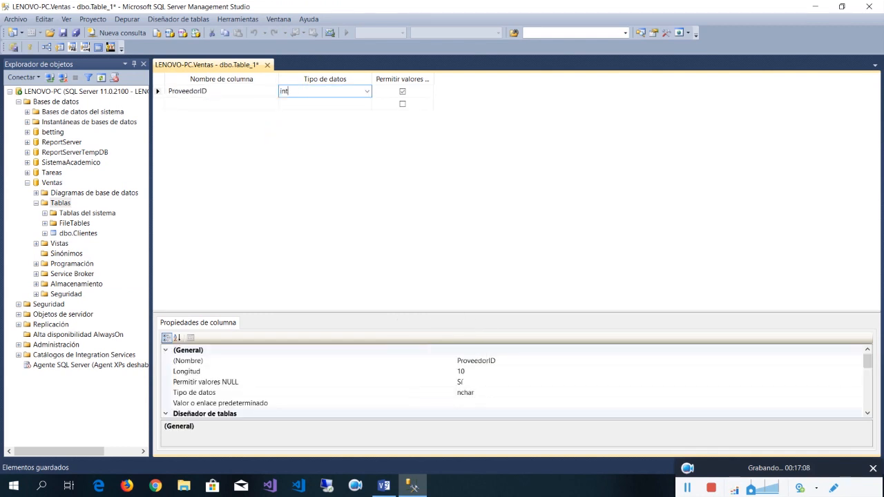
{"action": "key", "text": "Tab"}
{"action": "key", "text": "space"}
{"action": "key", "text": "Tab"}
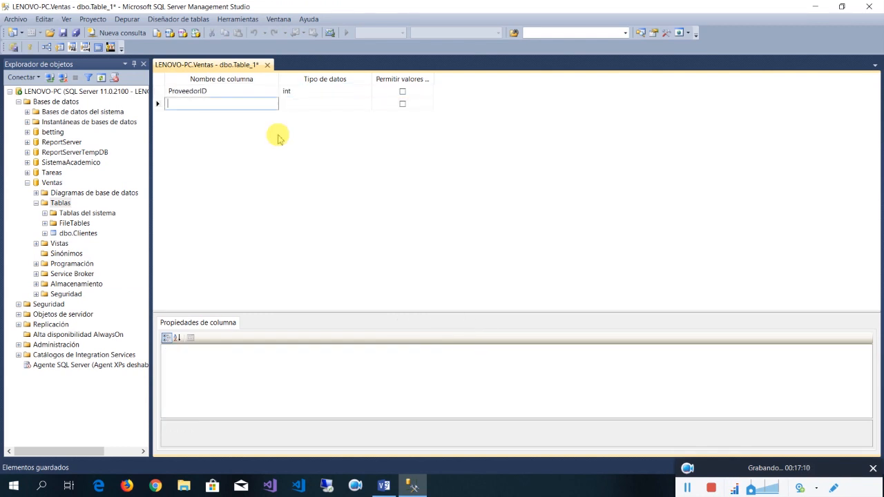
Check the Proveedor attributes in Visio, then add a Nombre column of type varchar(50) without NULL values in SQL Server Management Studio
{"action": "key", "text": "alt+Tab"}
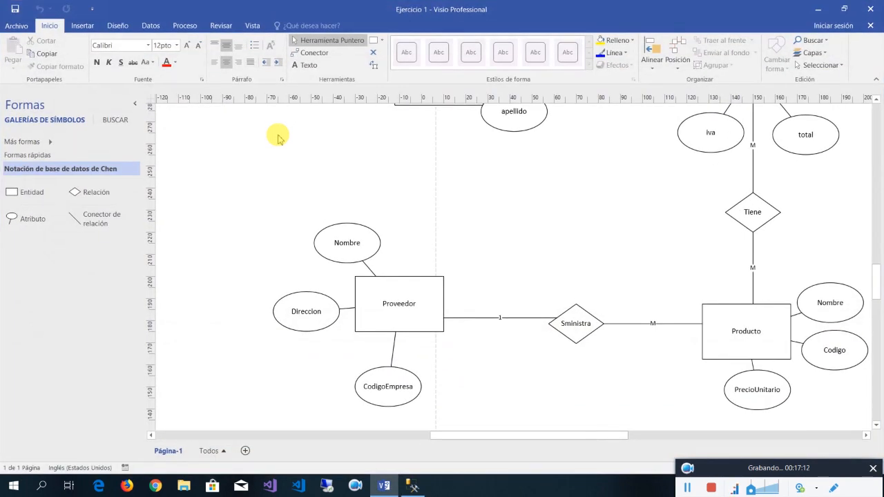
{"action": "key", "text": "alt+Tab"}
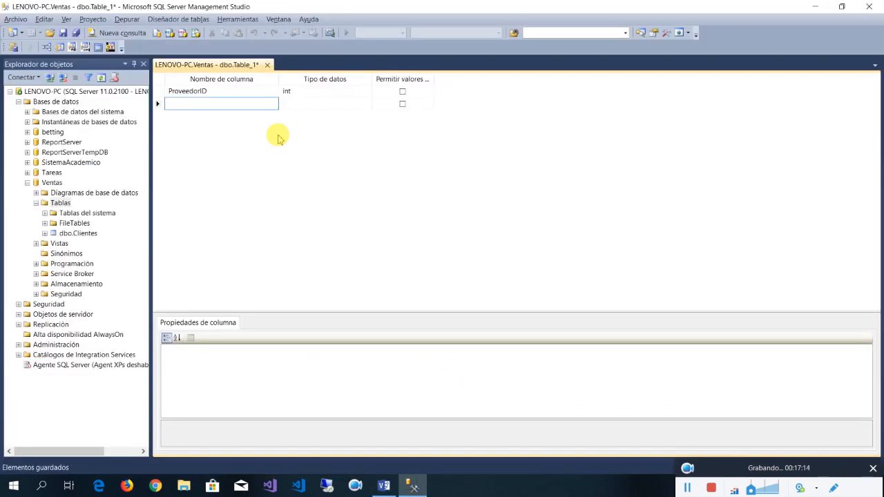
{"action": "type", "text": "Nombre"}
{"action": "key", "text": "Tab"}
{"action": "type", "text": "varch"}
{"action": "key", "text": "Tab"}
{"action": "key", "text": "space"}
{"action": "key", "text": "Tab"}
Add a Direccion column of type varchar(MAX) that does not allow NULL values to the supplier table
{"action": "type", "text": "Direcci"}
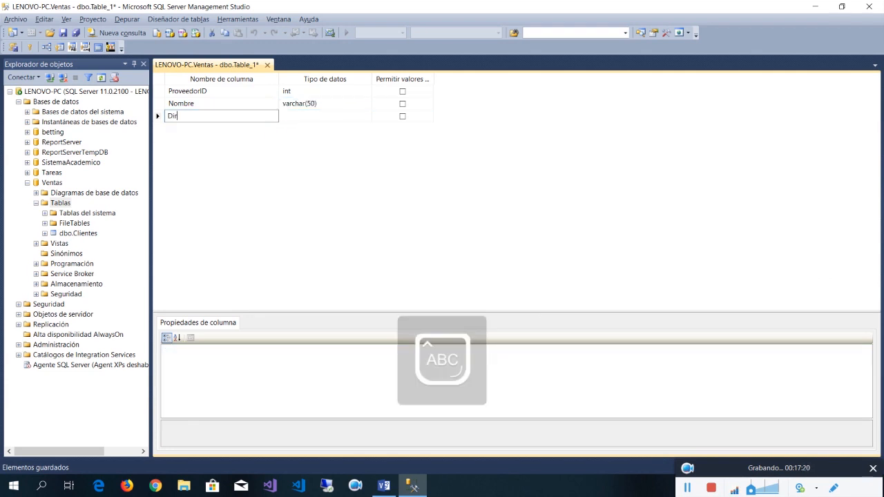
{"action": "key", "text": "Tab"}
{"action": "type", "text": "var"}
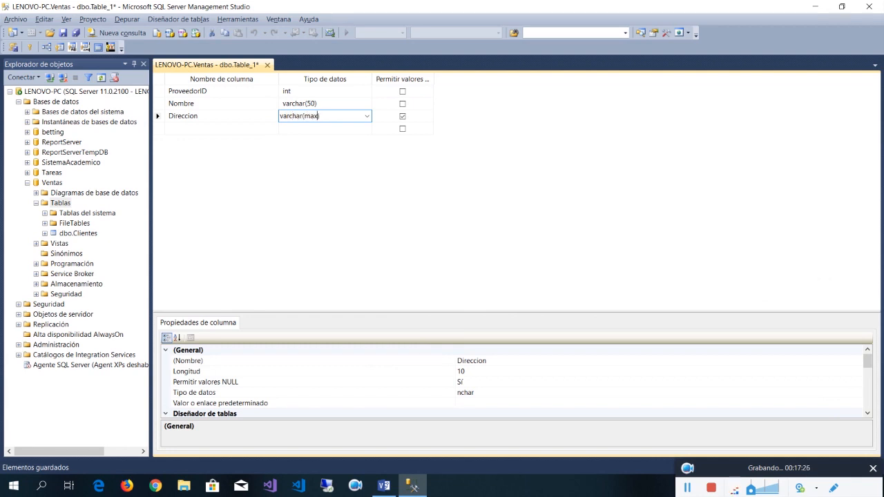
{"action": "type", "text": "char(max)"}
{"action": "key", "text": "Tab"}
{"action": "key", "text": "space"}
{"action": "key", "text": "Tab"}
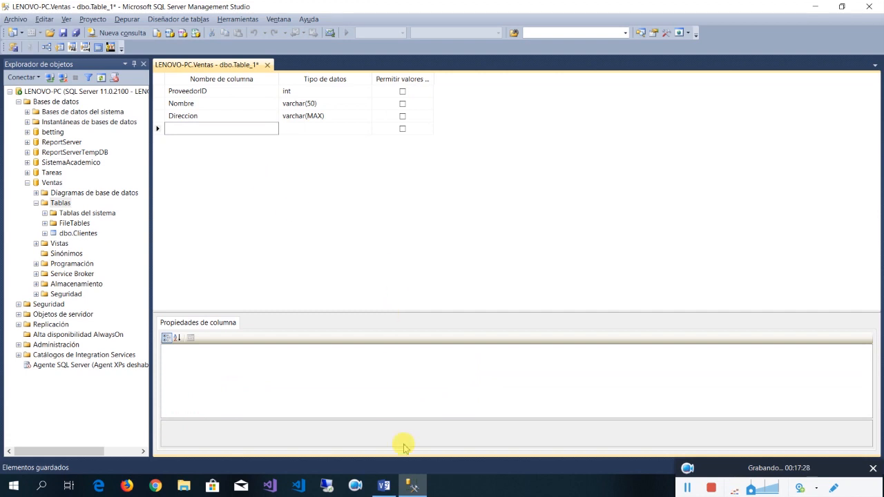
Check the Proveedor entity in Visio, then add a CodigoEmpresa column of type varchar(50) without NULL values in SQL Server Management Studio
{"action": "left_click", "coordinate": [385, 484]}
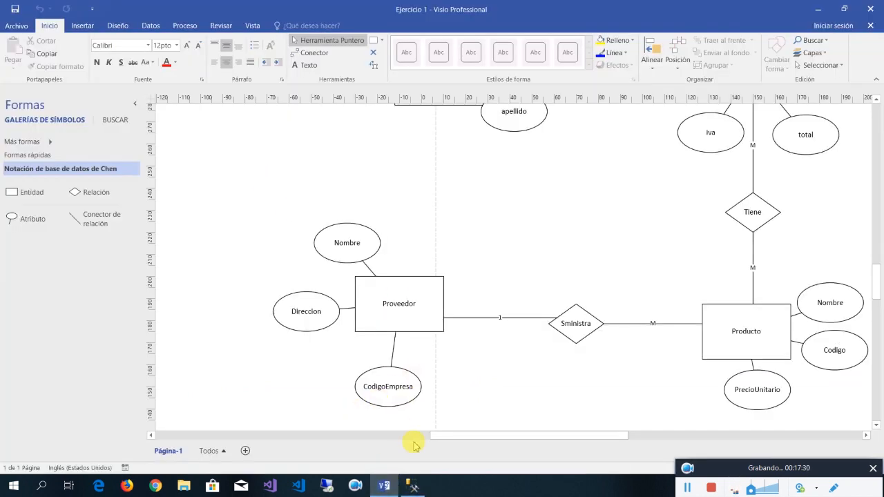
{"action": "left_click", "coordinate": [413, 486]}
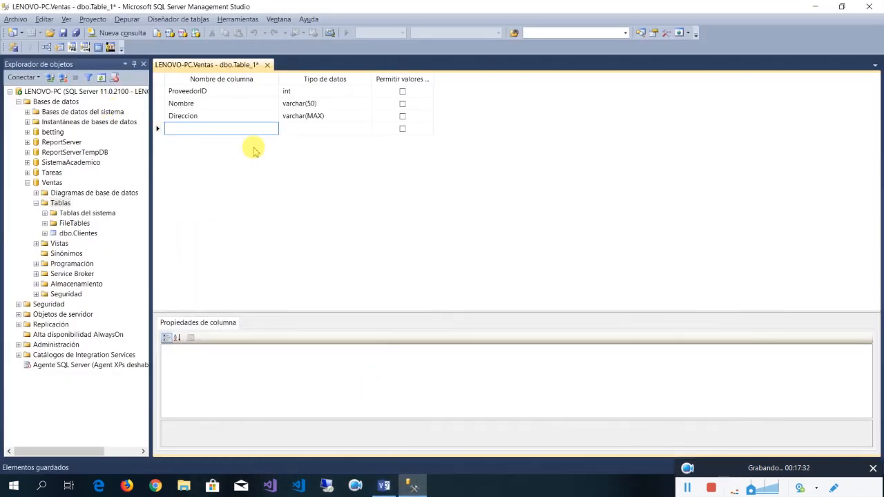
{"action": "type", "text": "CodigoEmpresa"}
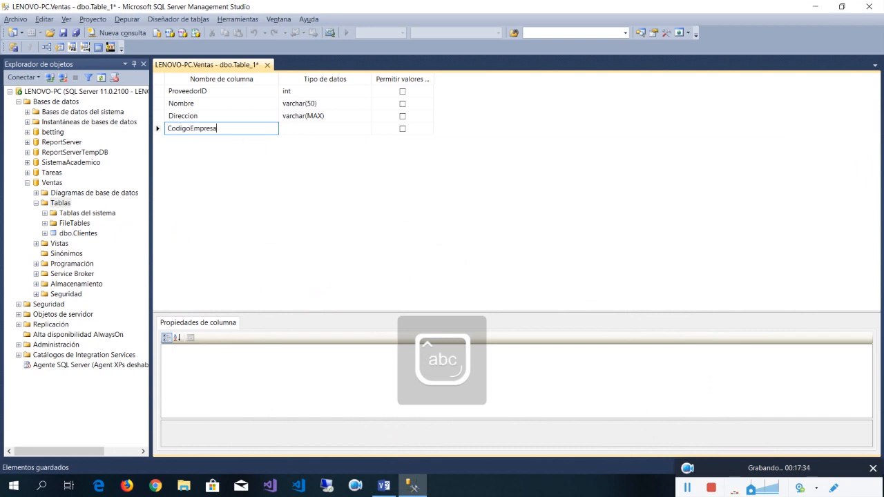
{"action": "key", "text": "Tab"}
{"action": "type", "text": "varc"}
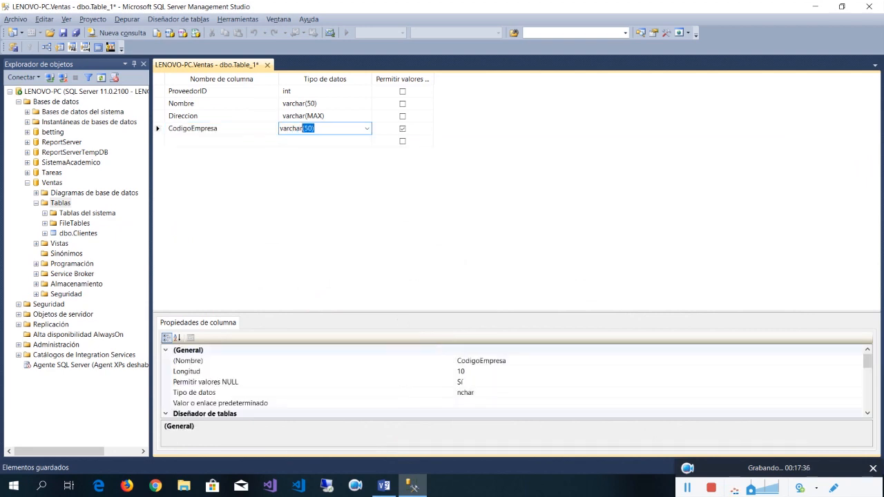
{"action": "key", "text": "Tab"}
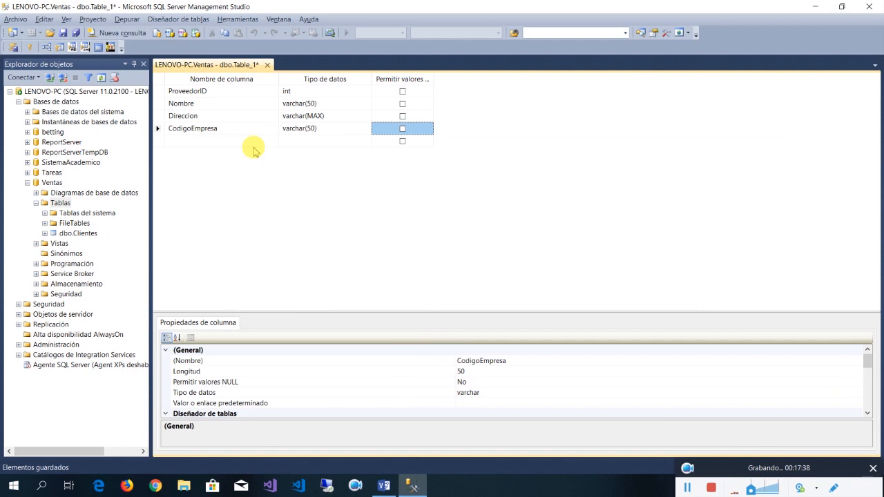
Check the Proveedor entity in Visio, then set CodigoEmpresa as the table's primary key in SQL Server Management Studio
{"action": "left_click_drag", "start_coordinate": [325, 312], "coordinate": [319, 162]}
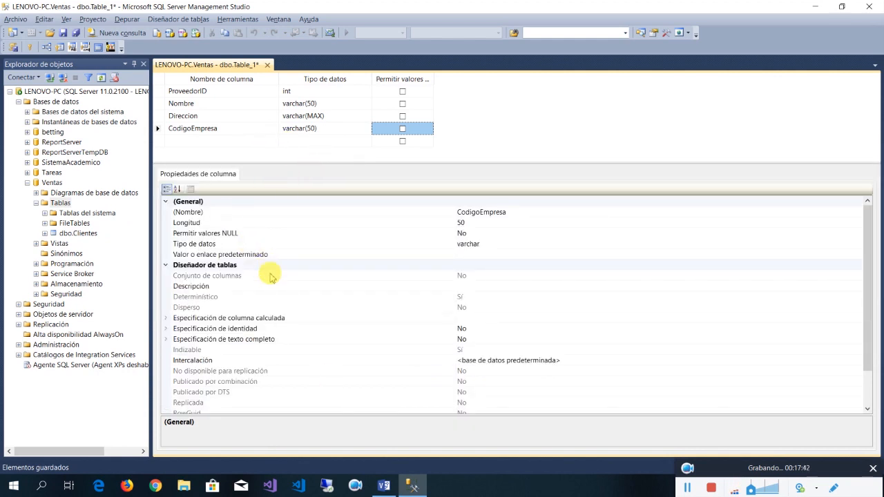
{"action": "left_click", "coordinate": [384, 485]}
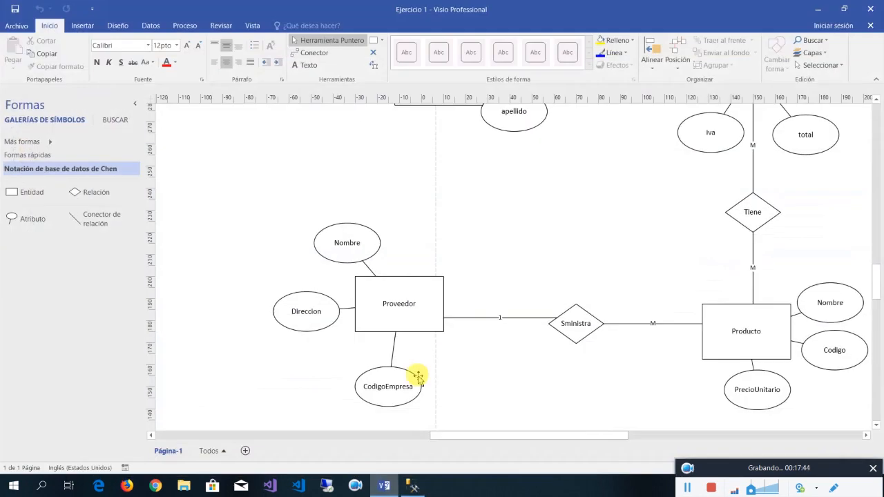
{"action": "left_click", "coordinate": [386, 485]}
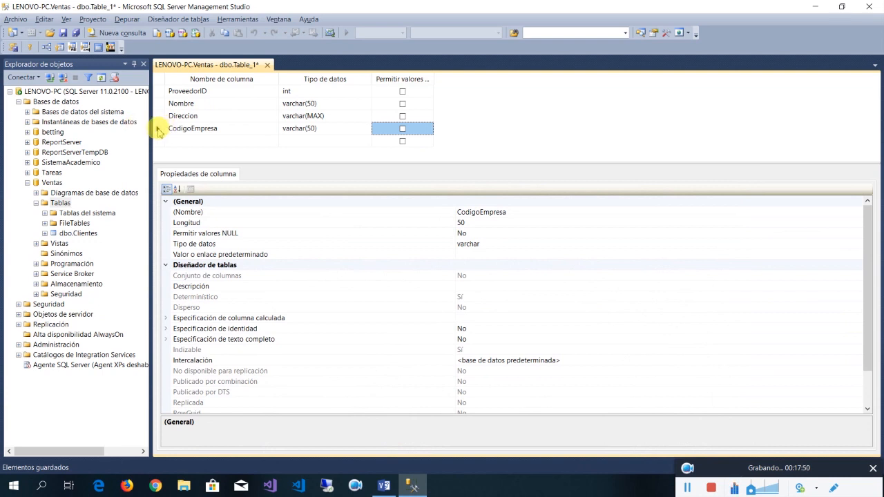
{"action": "left_click", "coordinate": [159, 129]}
{"action": "right_click", "coordinate": [160, 129]}
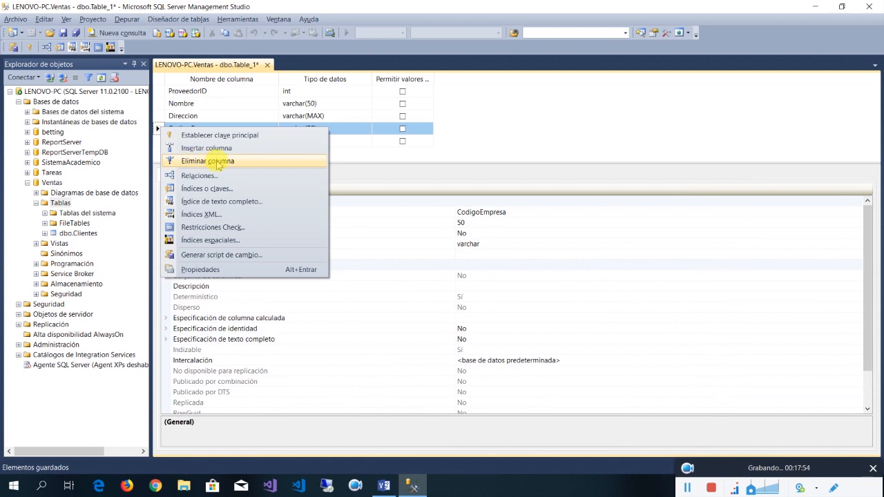
{"action": "left_click", "coordinate": [252, 135]}
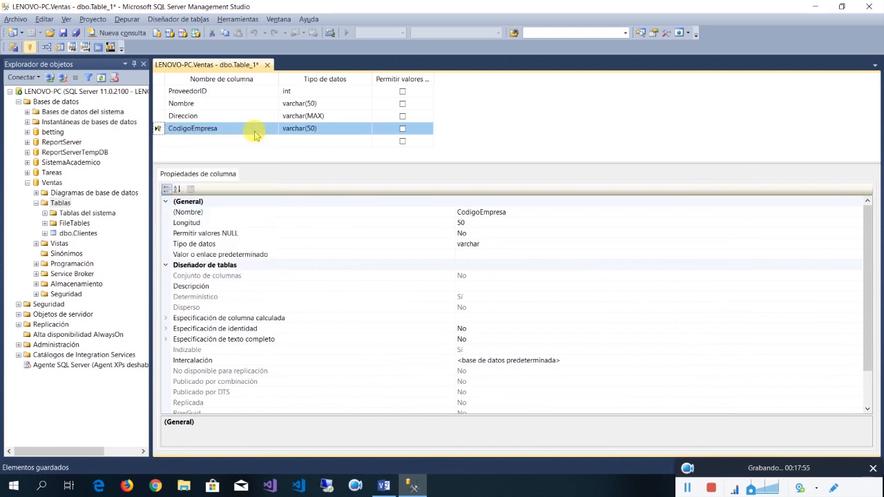
Delete the ProveedorID column from the supplier table
{"action": "left_click", "coordinate": [162, 91]}
{"action": "right_click", "coordinate": [162, 91]}
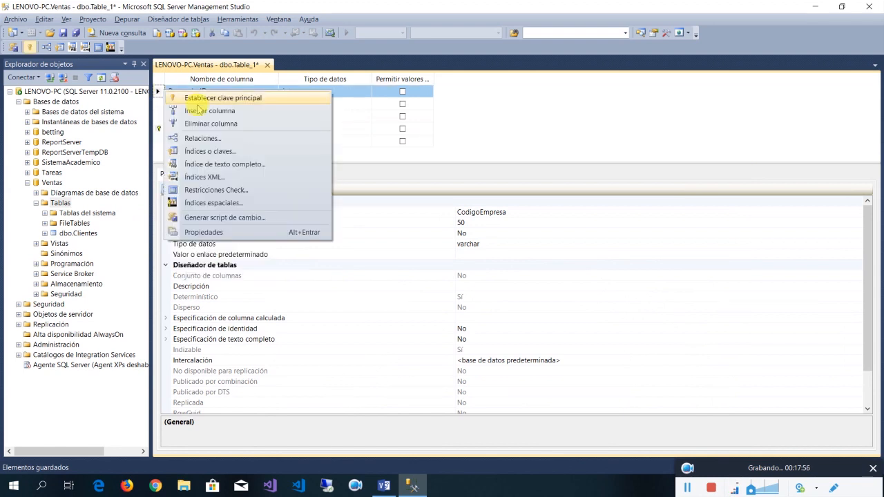
{"action": "left_click", "coordinate": [256, 131]}
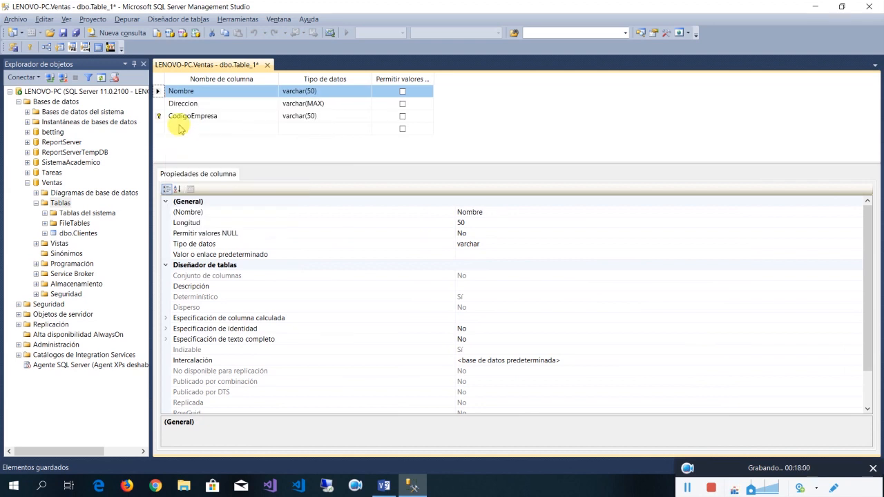
Move the CodigoEmpresa key column above Nombre so that it is the first column of the table
{"action": "left_click", "coordinate": [196, 130]}
{"action": "left_click", "coordinate": [232, 118]}
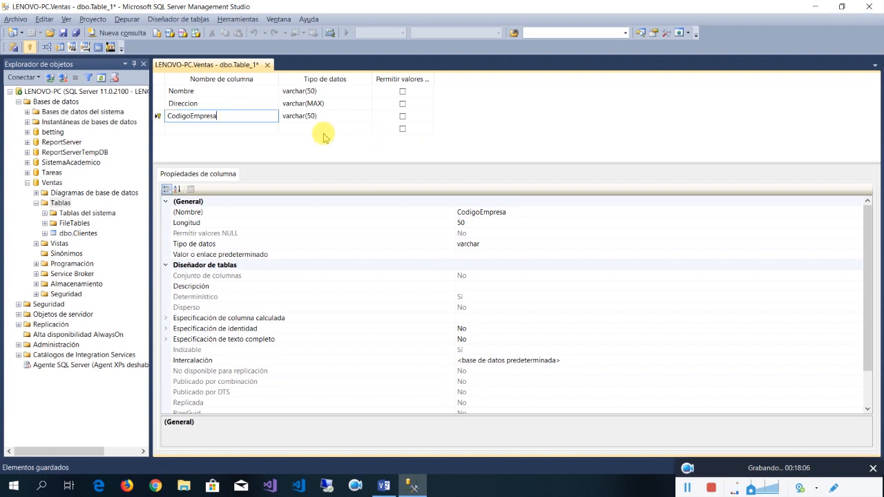
{"action": "left_click_drag", "start_coordinate": [158, 116], "coordinate": [163, 90]}
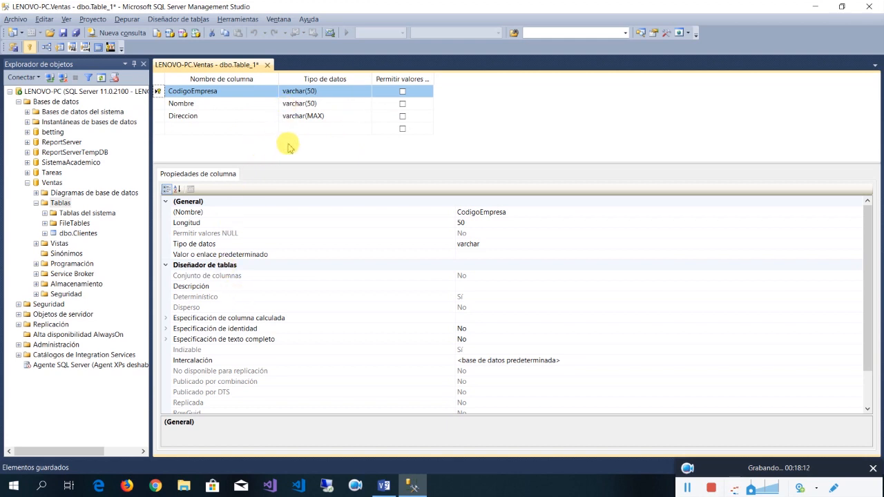
{"action": "left_click", "coordinate": [232, 92]}
{"action": "left_click", "coordinate": [313, 93]}
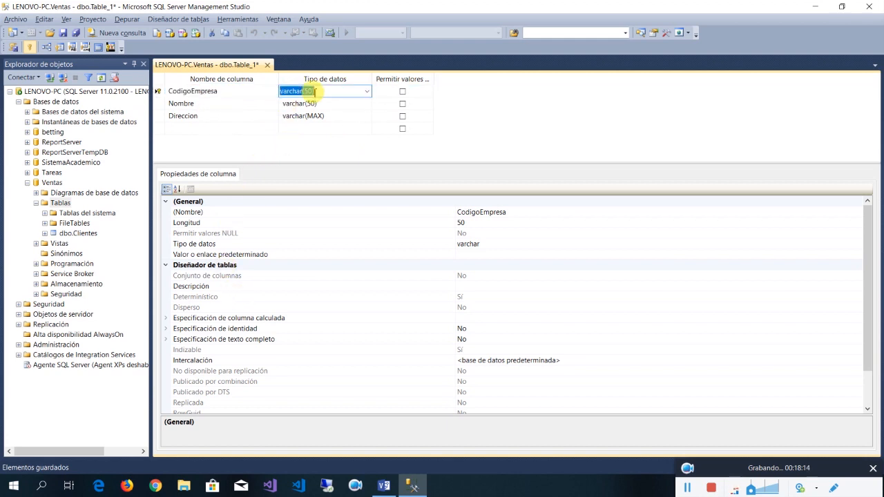
{"action": "left_click", "coordinate": [309, 148]}
Save the supplier table under the name Proveedores
{"action": "right_click", "coordinate": [205, 65]}
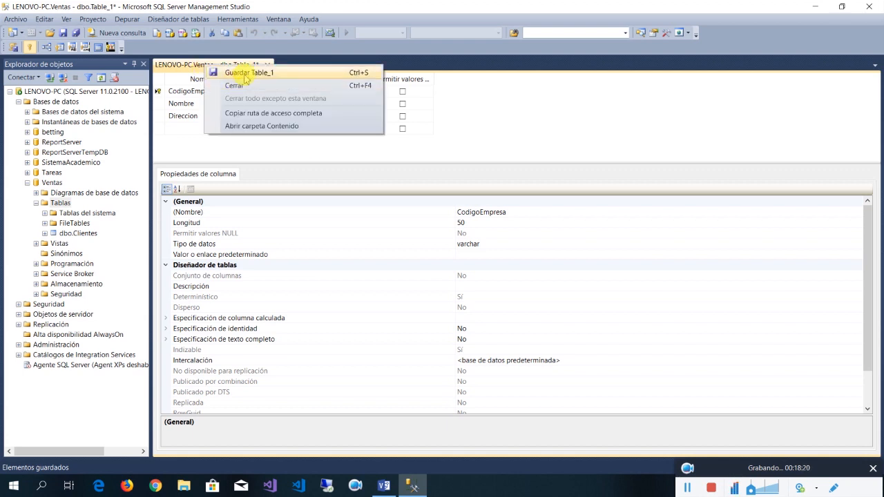
{"action": "left_click", "coordinate": [246, 76]}
{"action": "type", "text": "Provee"}
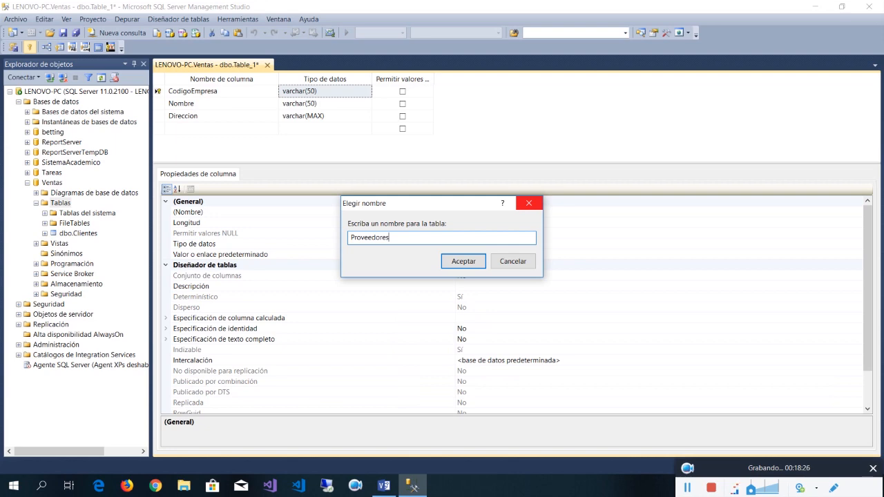
{"action": "type", "text": "dores"}
{"action": "key", "text": "Return"}
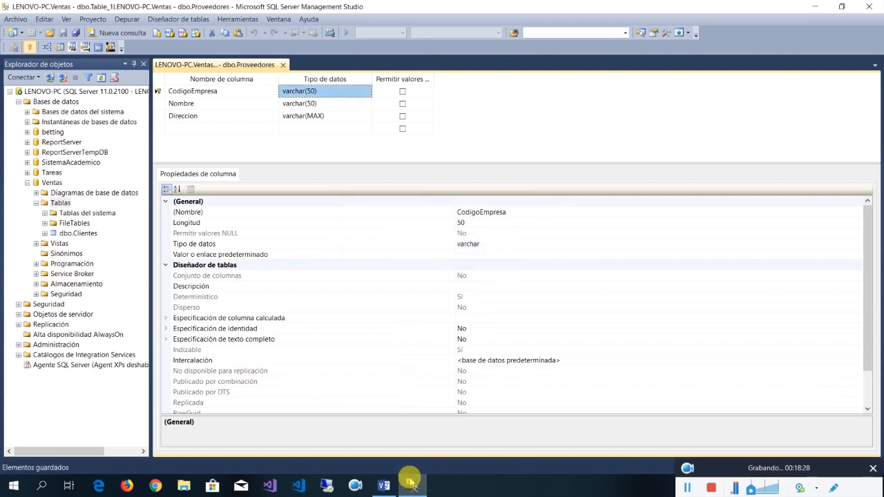
Check the Producto entity's attributes in Visio, then start a new table in the Ventas database in SQL Server Management Studio
{"action": "left_click", "coordinate": [388, 486]}
{"action": "left_click_drag", "start_coordinate": [561, 438], "coordinate": [612, 441]}
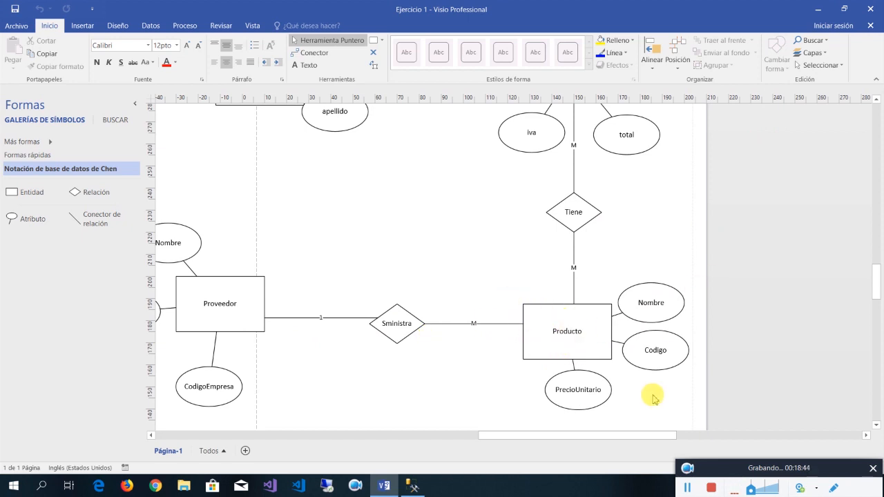
{"action": "left_click", "coordinate": [648, 314]}
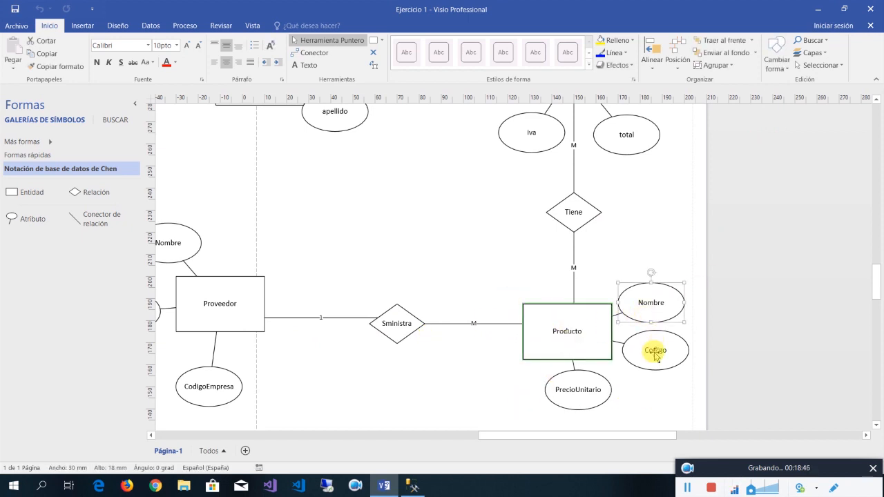
{"action": "left_click", "coordinate": [661, 351]}
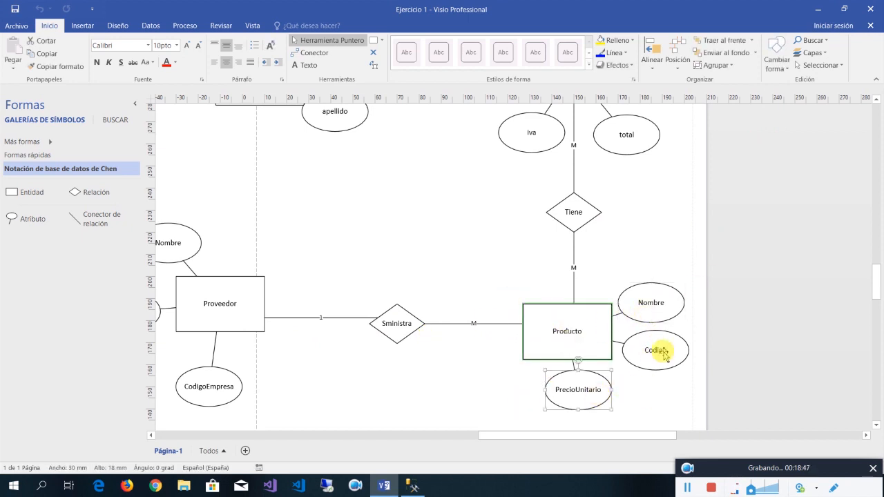
{"action": "left_click", "coordinate": [814, 9]}
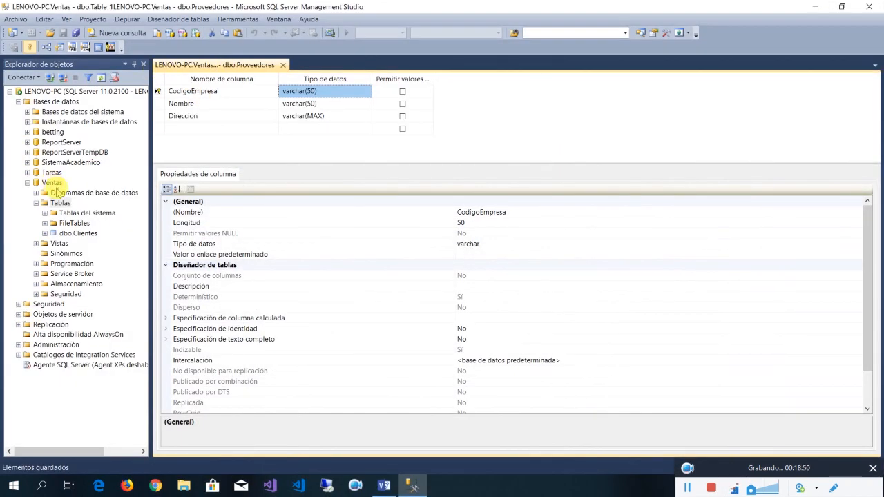
{"action": "right_click", "coordinate": [61, 203]}
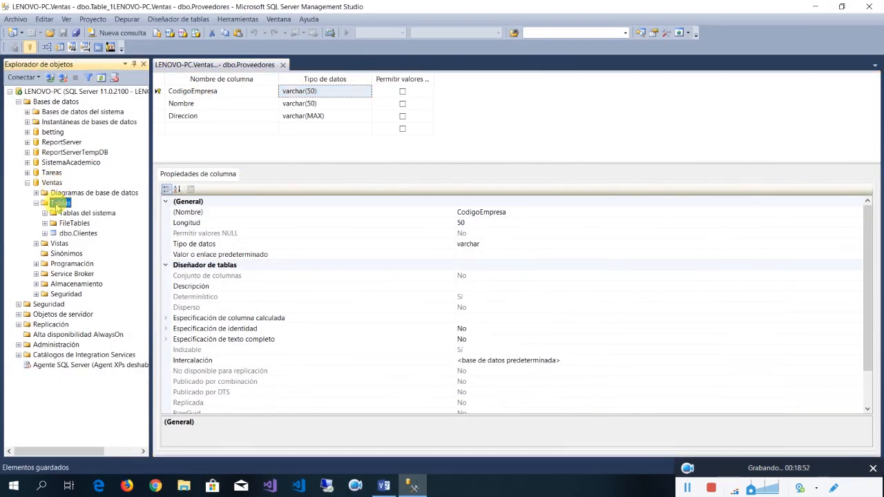
{"action": "left_click", "coordinate": [89, 209]}
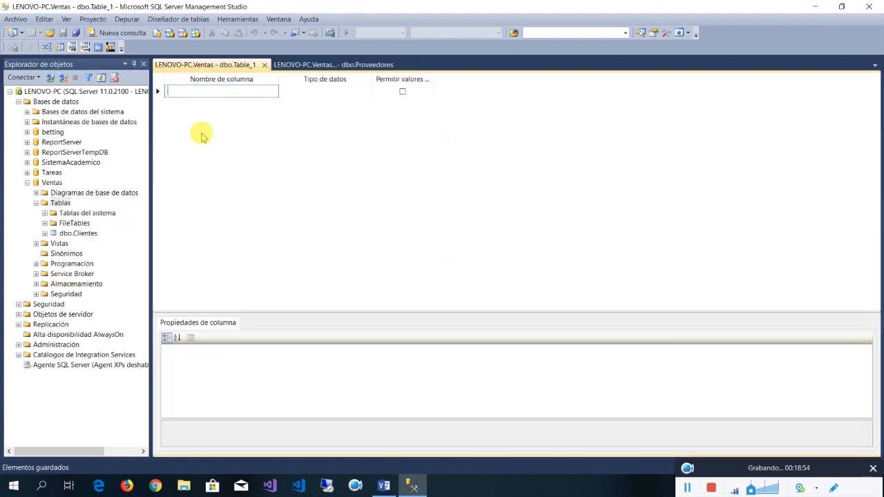
Add a Codigo column of type varchar(50) to the new table
{"action": "type", "text": "Codigo"}
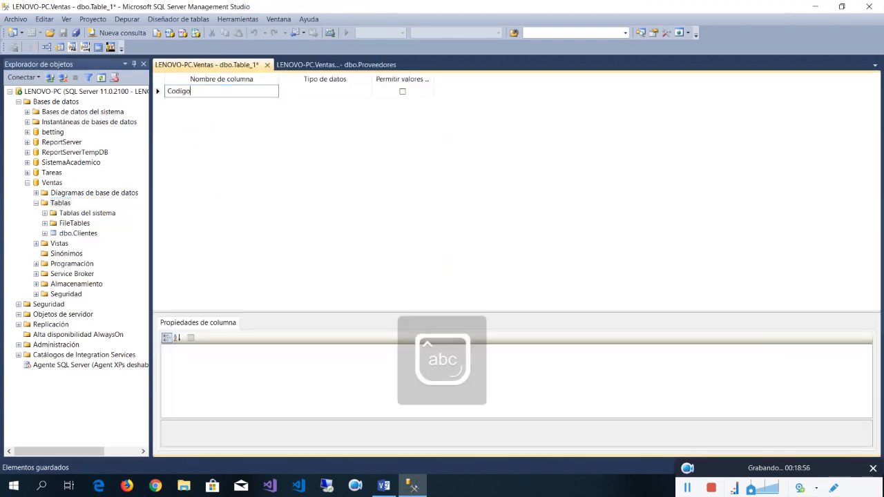
{"action": "key", "text": "BackSpace"}
{"action": "key", "text": "BackSpace"}
{"action": "key", "text": "BackSpace"}
{"action": "key", "text": "Tab"}
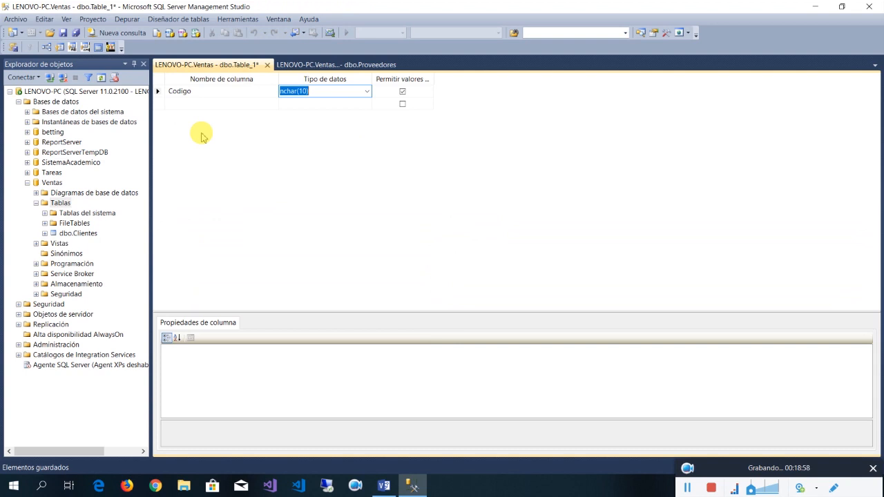
{"action": "type", "text": "var"}
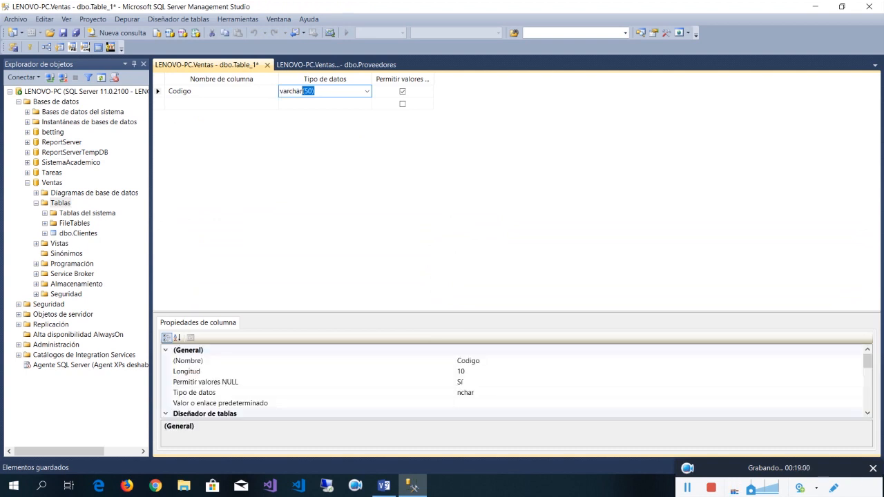
{"action": "left_click", "coordinate": [201, 133]}
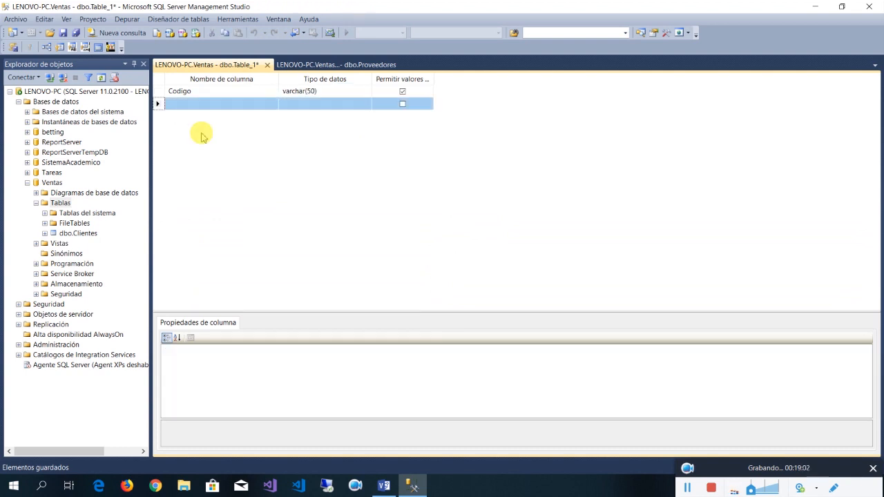
Add a Nombre column of type varchar(100) without NULL values, and disallow NULL values for Codigo as well
{"action": "left_click", "coordinate": [210, 103]}
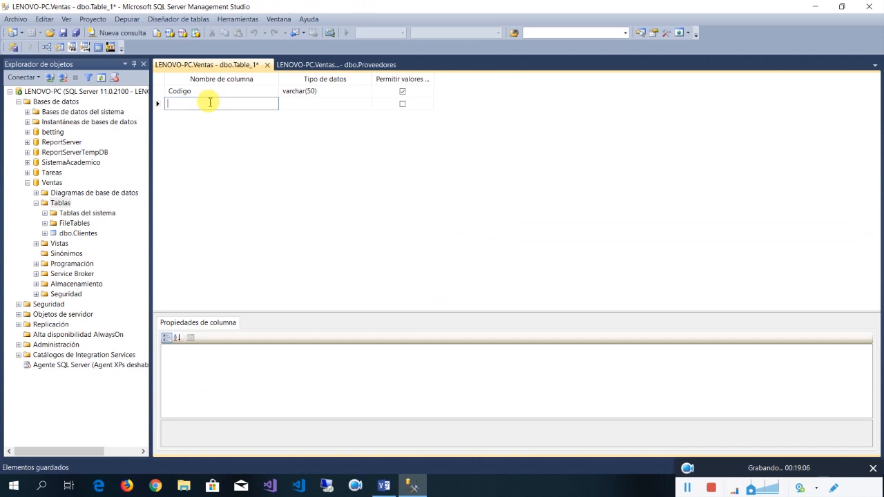
{"action": "type", "text": "Nombre"}
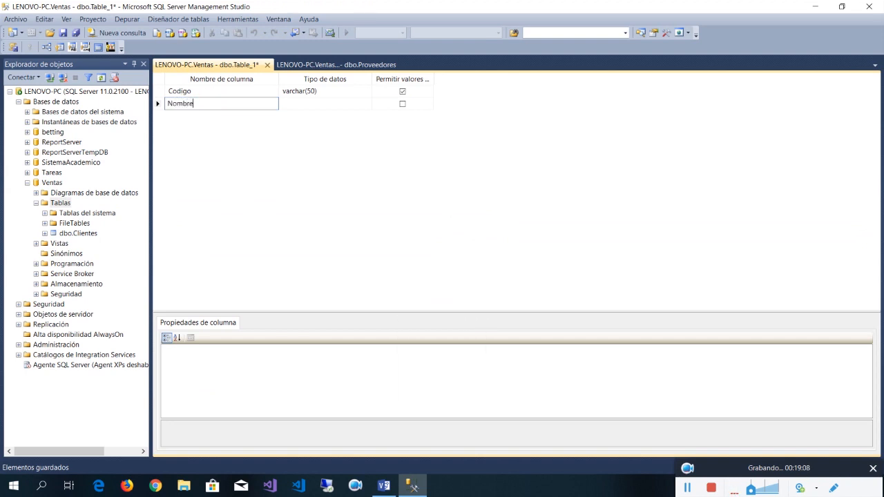
{"action": "key", "text": "Tab"}
{"action": "type", "text": "var"}
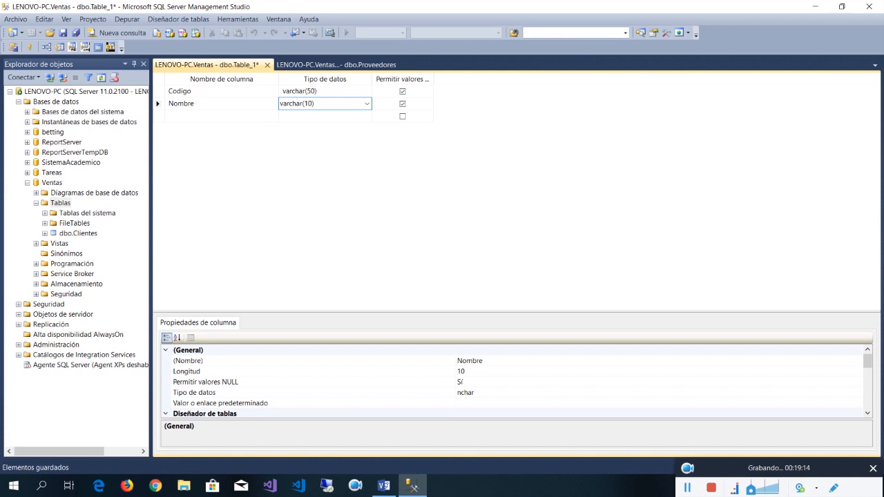
{"action": "key", "text": "Tab"}
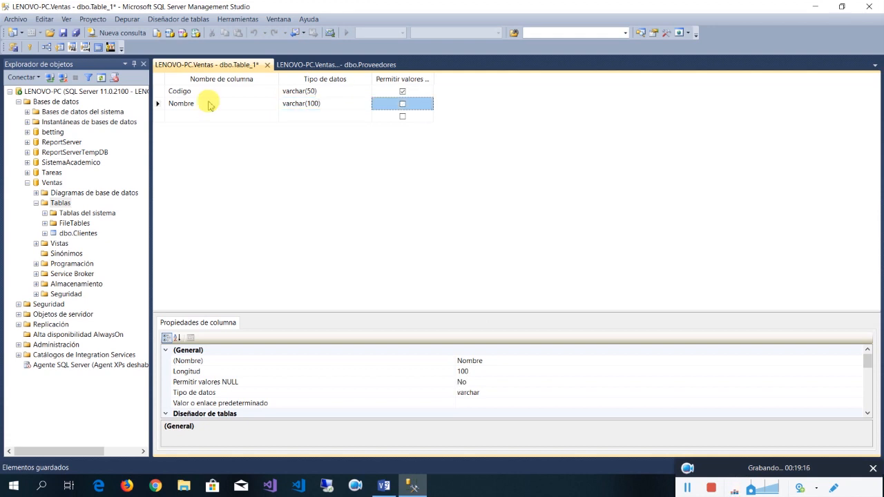
{"action": "key", "text": "Up"}
{"action": "key", "text": "space"}
Check the Producto attributes in Visio, then add a column named PrecioUnitario below Nombre in SQL Server Management Studio
{"action": "key", "text": "Down"}
{"action": "key", "text": "Down"}
{"action": "key", "text": "Home"}
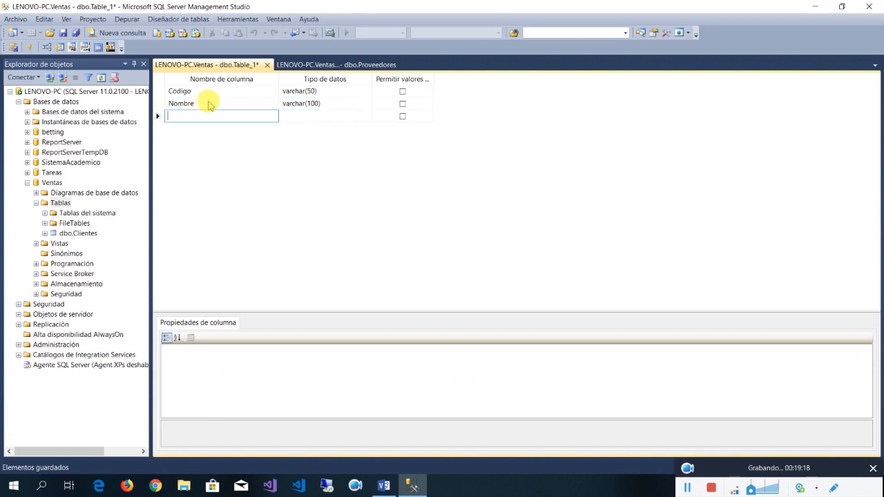
{"action": "type", "text": "C"}
{"action": "key", "text": "alt+Tab"}
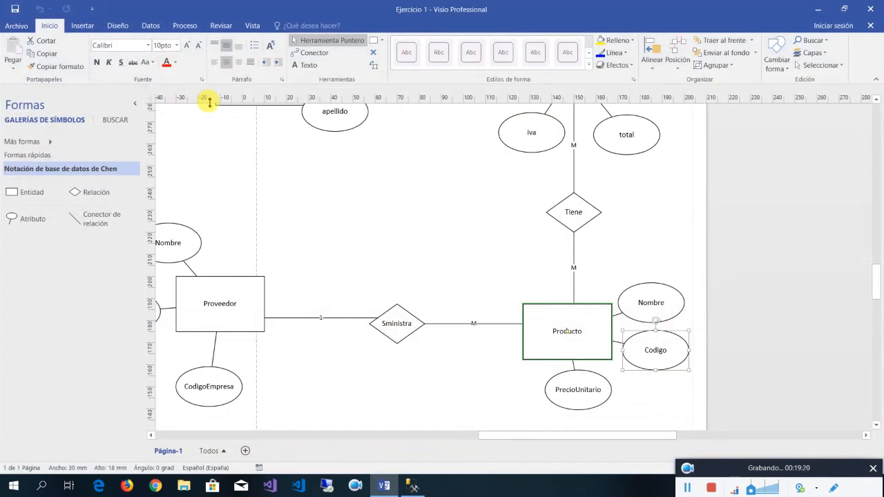
{"action": "key", "text": "alt+Tab"}
{"action": "type", "text": "PrecioUni"}
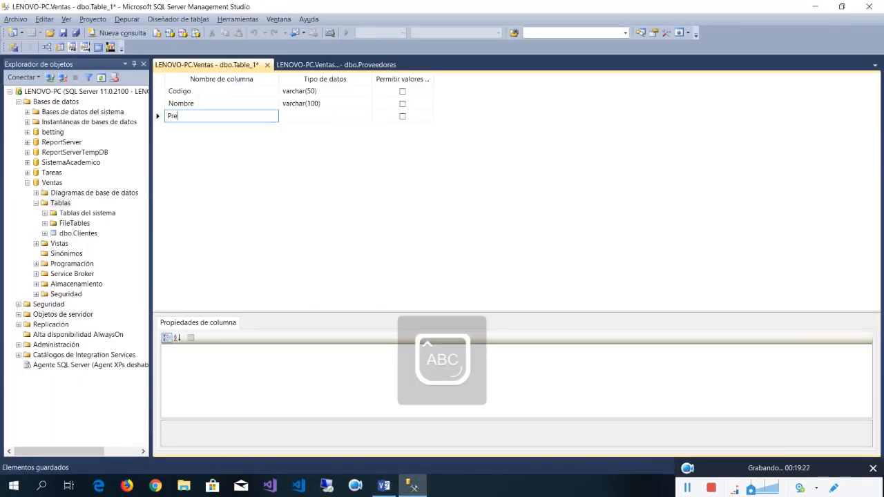
{"action": "key", "text": "BackSpace"}
{"action": "key", "text": "BackSpace"}
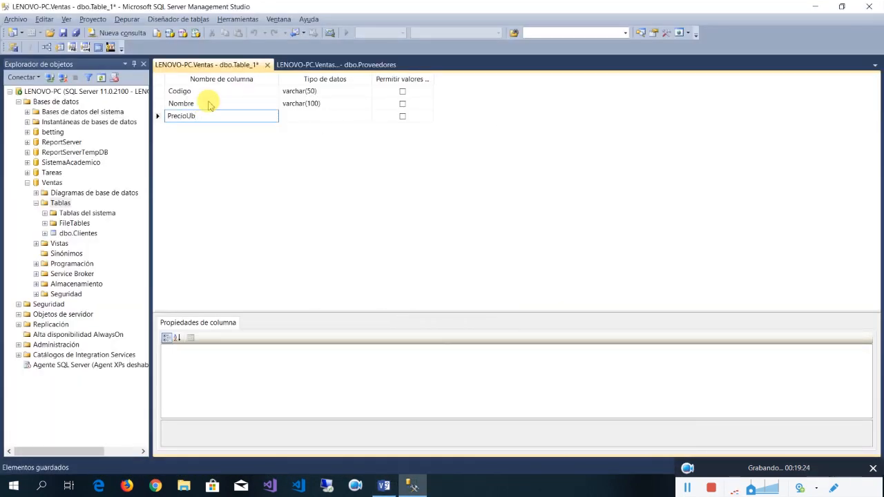
{"action": "type", "text": "ni"}
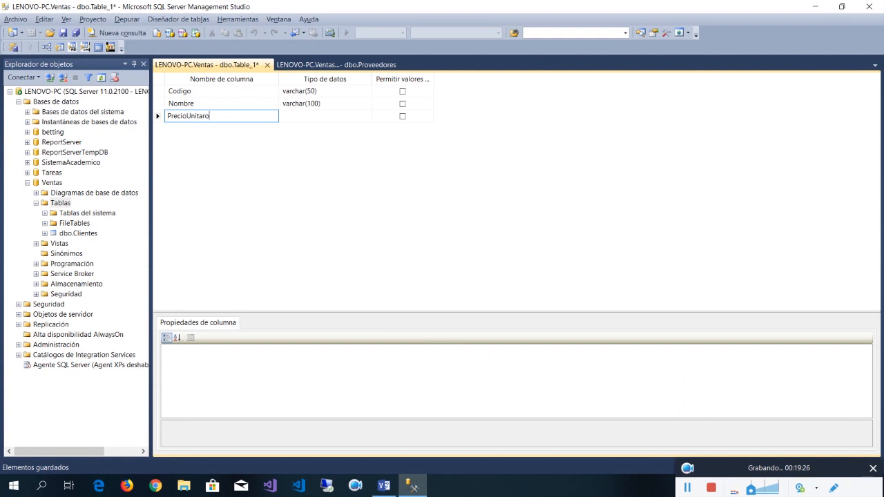
{"action": "type", "text": "tario"}
{"action": "key", "text": "Tab"}
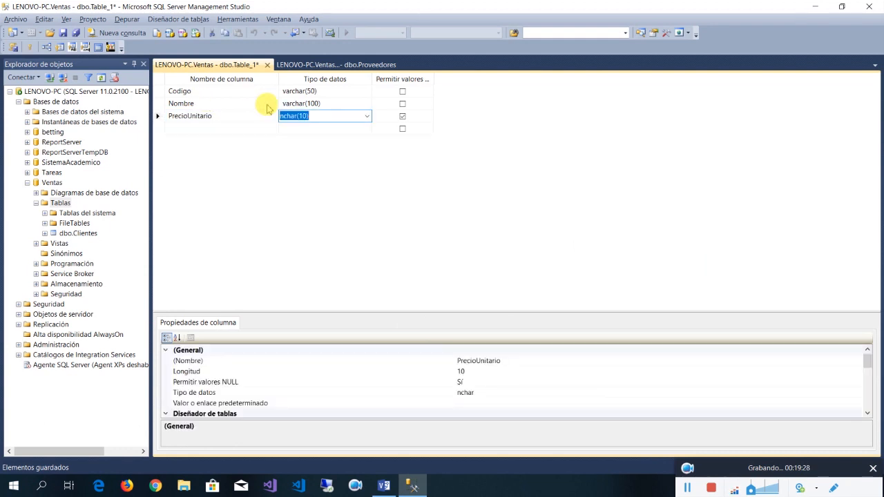
{"action": "left_click", "coordinate": [369, 115]}
{"action": "scroll", "coordinate": [359, 159], "scroll_direction": "down", "scroll_amount": 3}
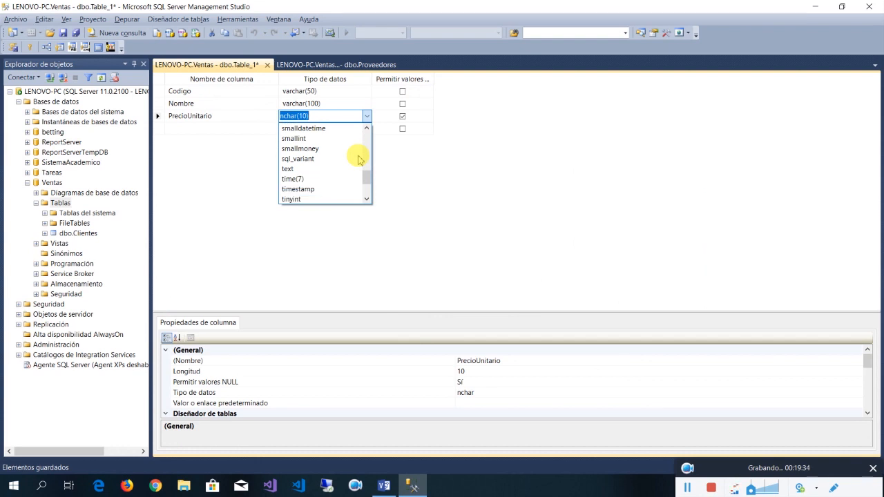
{"action": "type", "text": "re"}
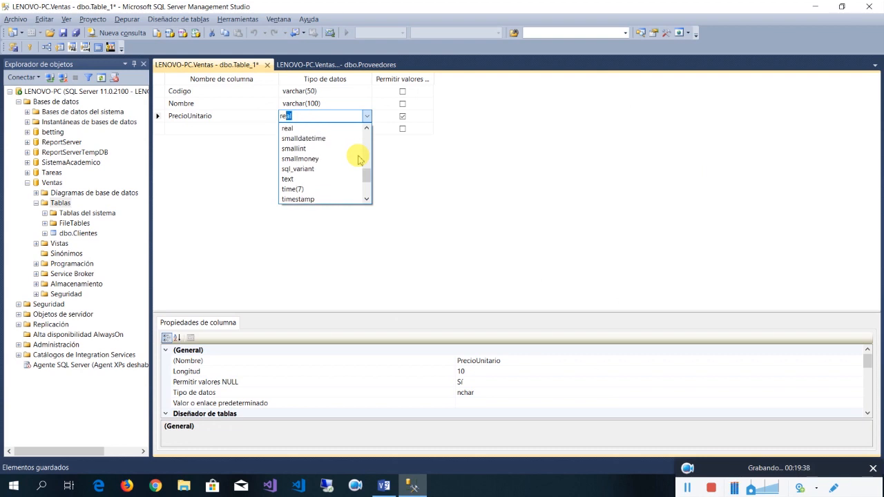
{"action": "key", "text": "BackSpace"}
{"action": "key", "text": "BackSpace"}
{"action": "key", "text": "BackSpace"}
{"action": "type", "text": "dec"}
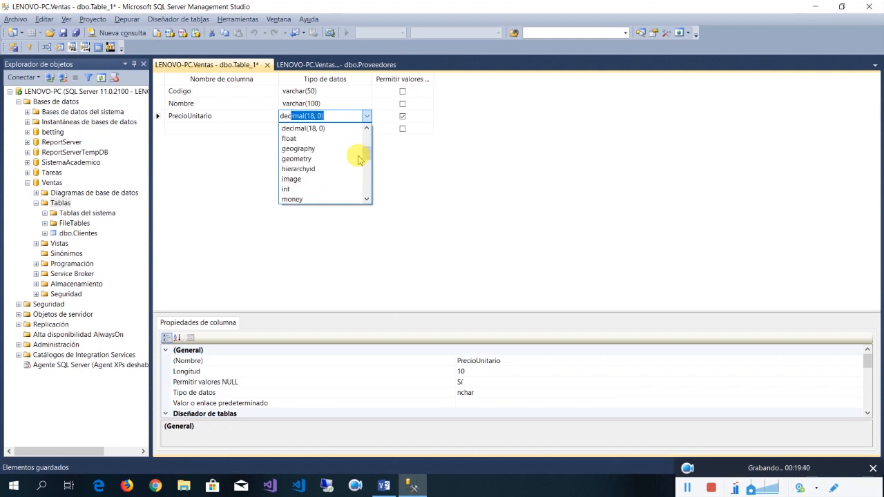
{"action": "key", "text": "BackSpace"}
{"action": "key", "text": "BackSpace"}
{"action": "key", "text": "BackSpace"}
{"action": "key", "text": "BackSpace"}
{"action": "type", "text": "f"}
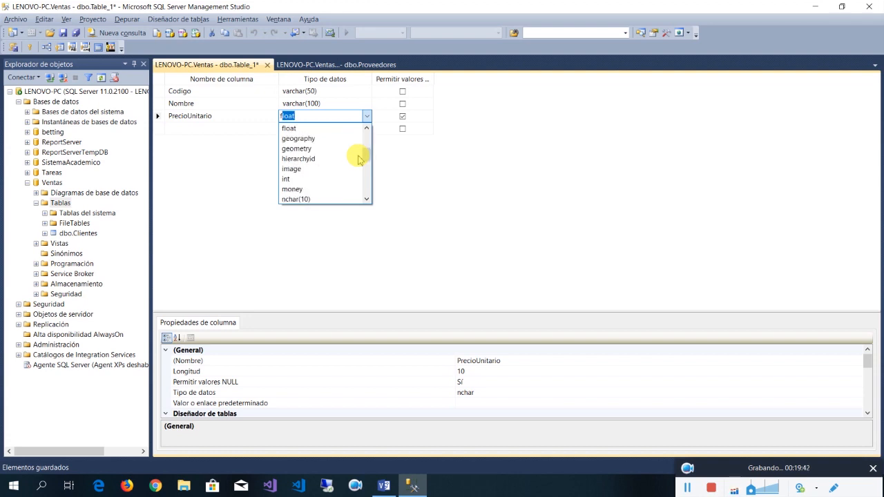
Set the PrecioUnitario column's data type to money and disallow NULL values for it
{"action": "key", "text": "BackSpace"}
{"action": "key", "text": "BackSpace"}
{"action": "type", "text": "money"}
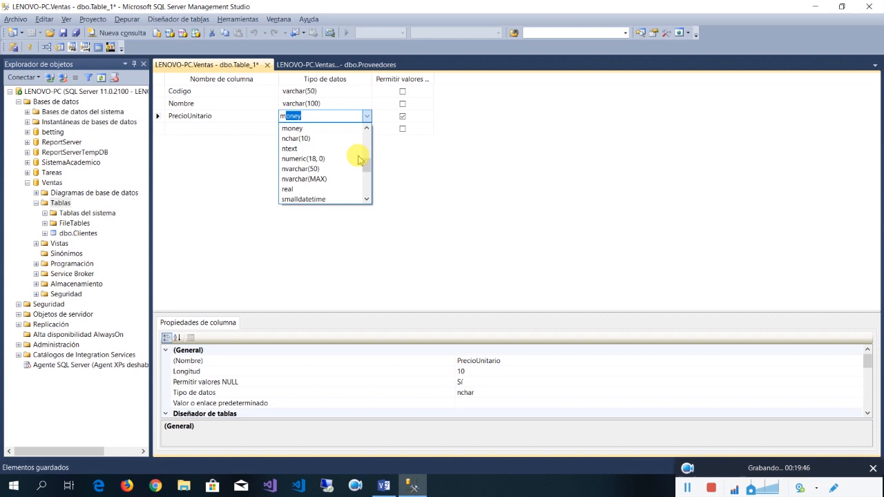
{"action": "key", "text": "Return"}
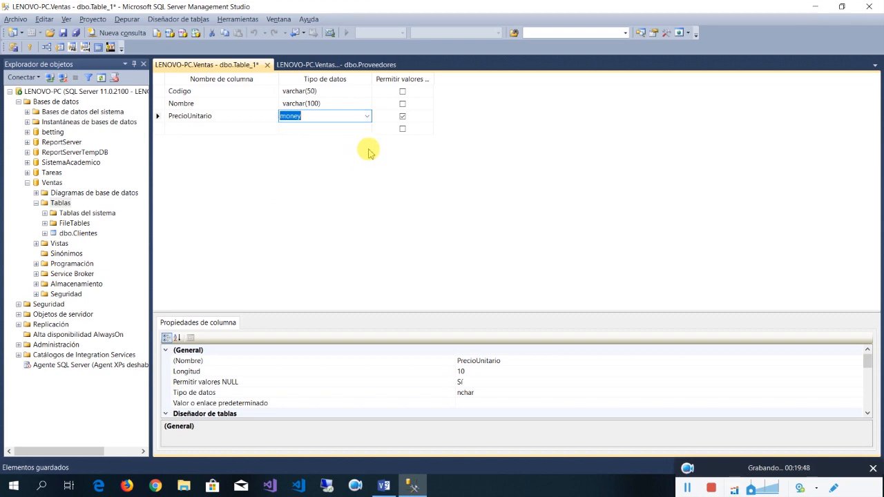
{"action": "left_click", "coordinate": [403, 116]}
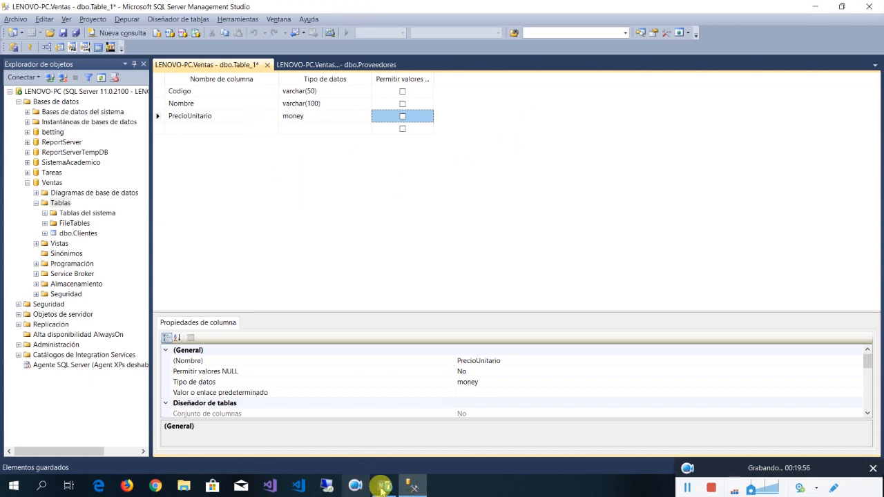
Set the Codigo column as the new table's primary key
{"action": "left_click", "coordinate": [158, 91]}
{"action": "right_click", "coordinate": [158, 92]}
{"action": "left_click", "coordinate": [174, 103]}
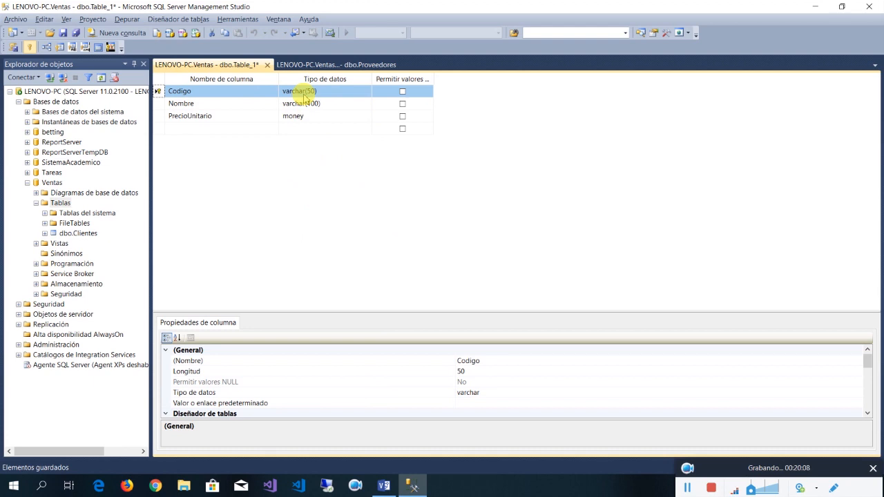
{"action": "right_click", "coordinate": [220, 63]}
{"action": "left_click", "coordinate": [241, 72]}
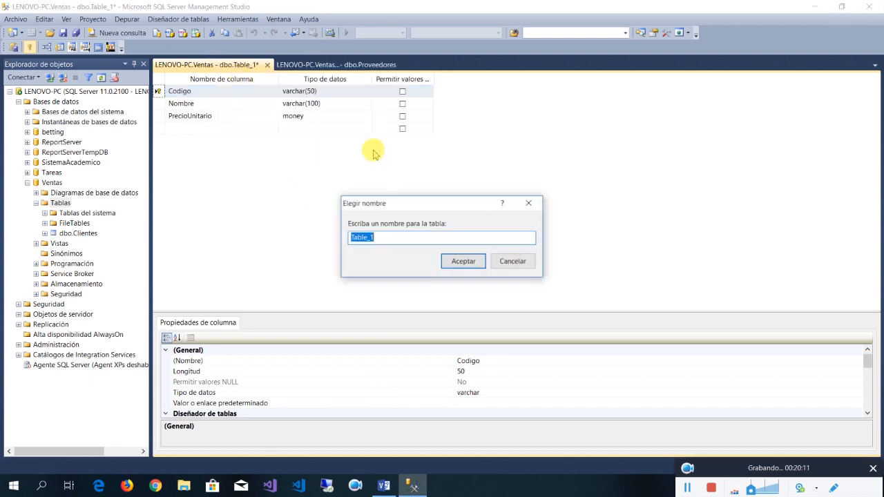
{"action": "left_click", "coordinate": [522, 263]}
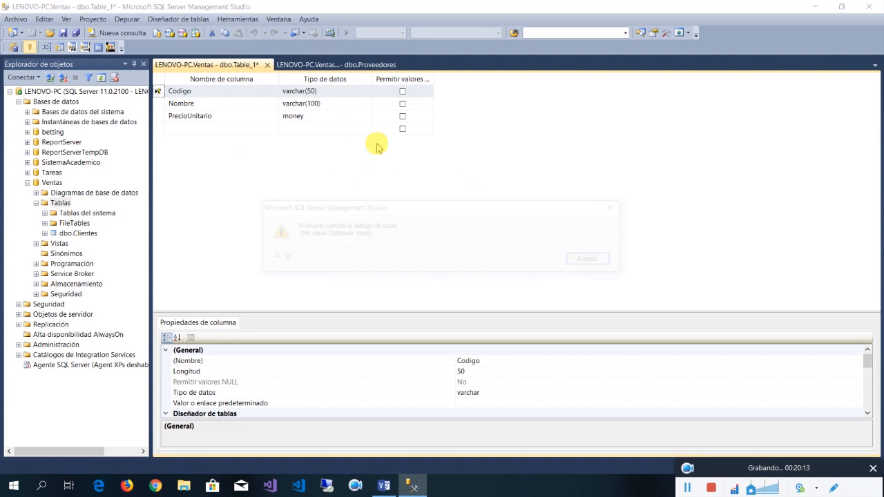
{"action": "left_click", "coordinate": [602, 260]}
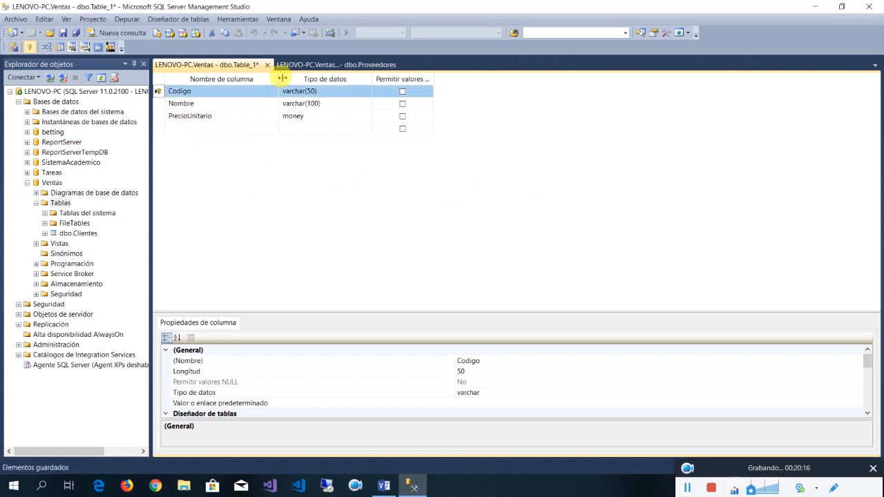
Switch to Visio to check the Sministra relationship between Proveedor and Producto and Proveedor's CodigoEmpresa attribute, then return to SQL Server Management Studio
{"action": "left_click", "coordinate": [384, 486]}
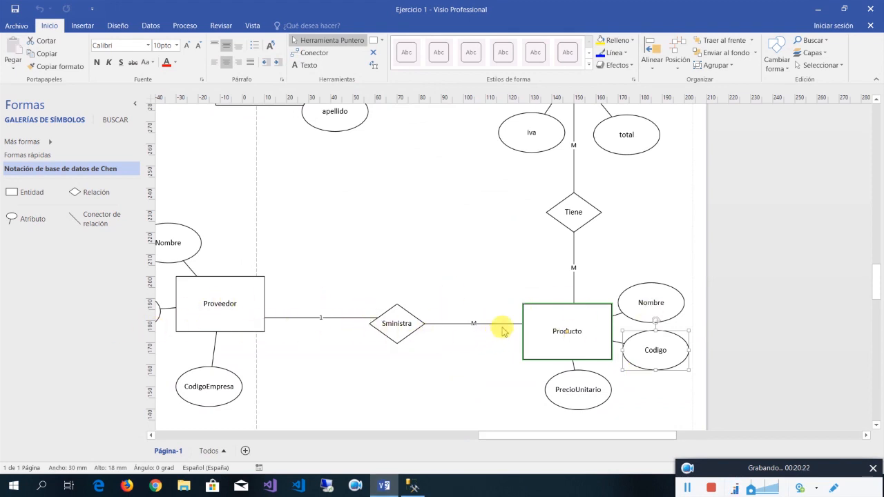
{"action": "left_click", "coordinate": [530, 325]}
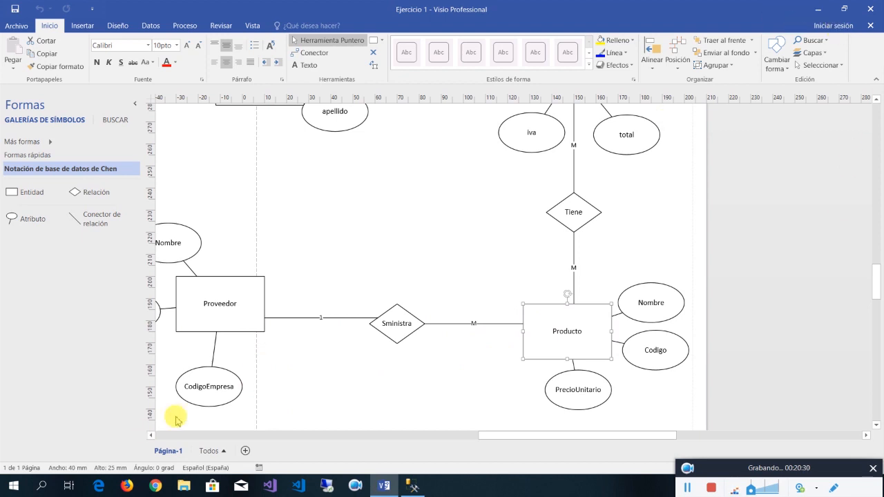
{"action": "left_click", "coordinate": [220, 394]}
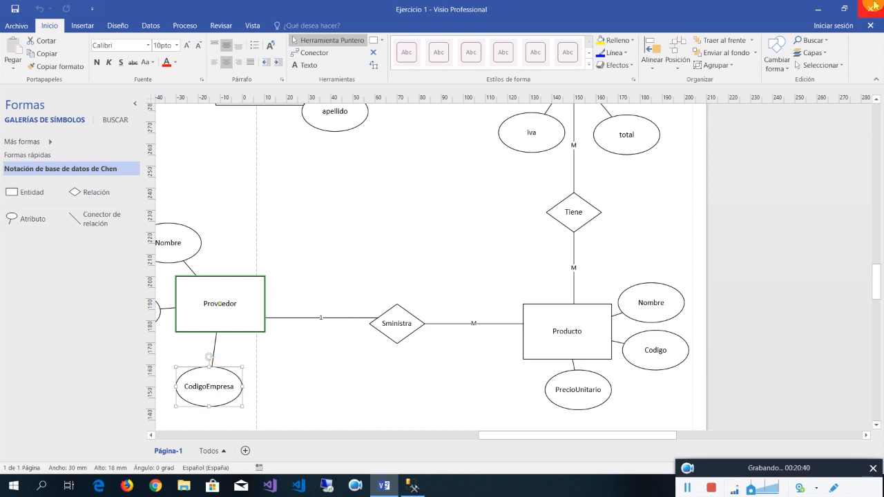
{"action": "left_click", "coordinate": [819, 11]}
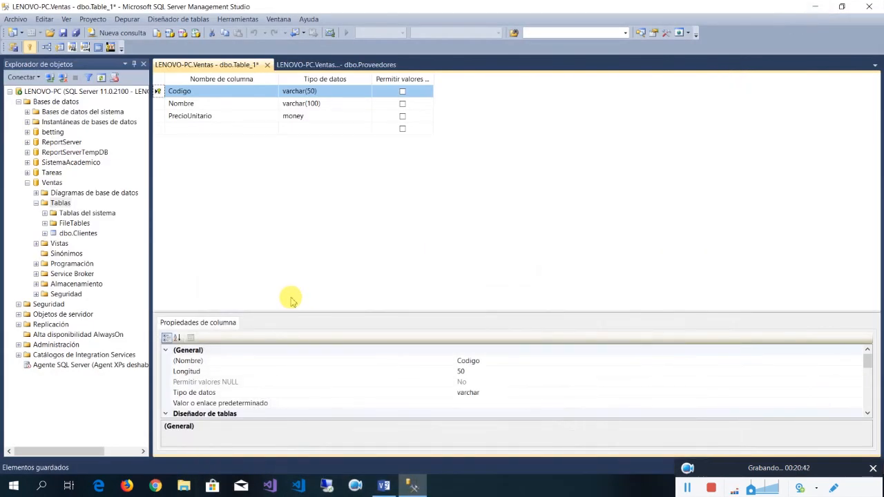
Refresh the Ventas tables and expand the columns of dbo.Proveedores to check the definition of CodigoEmpresa
{"action": "left_click", "coordinate": [221, 129]}
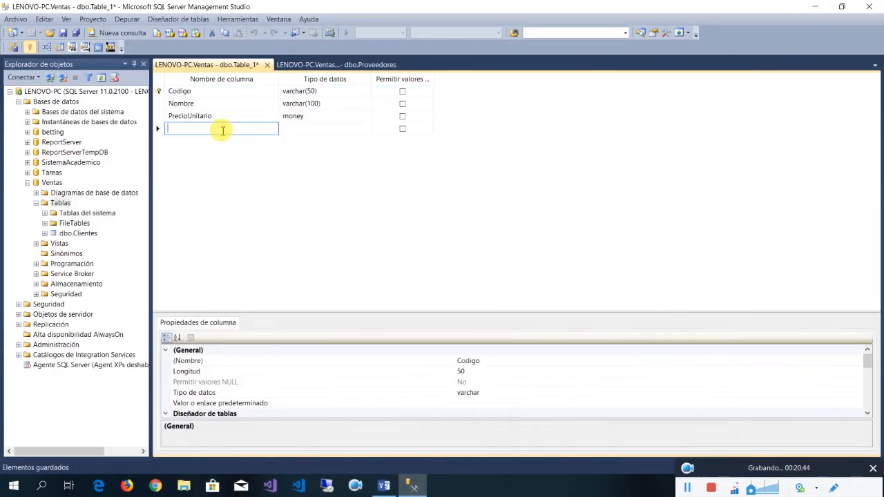
{"action": "left_click", "coordinate": [60, 203]}
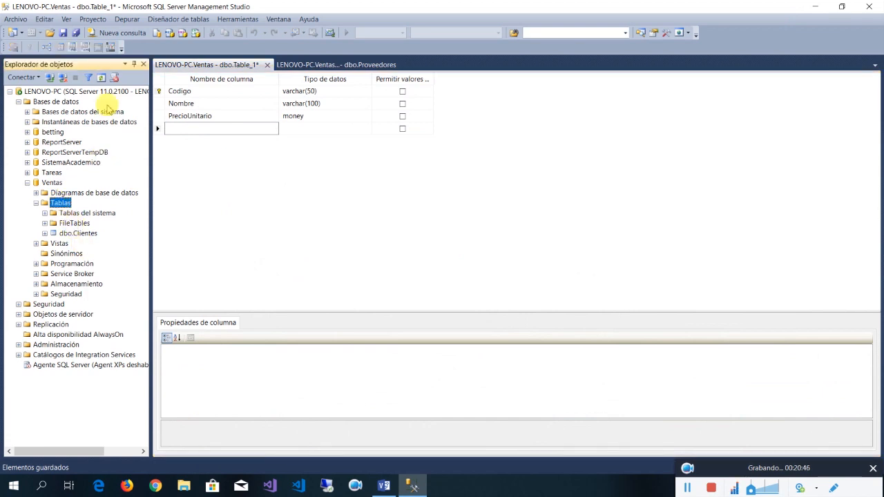
{"action": "left_click", "coordinate": [101, 77]}
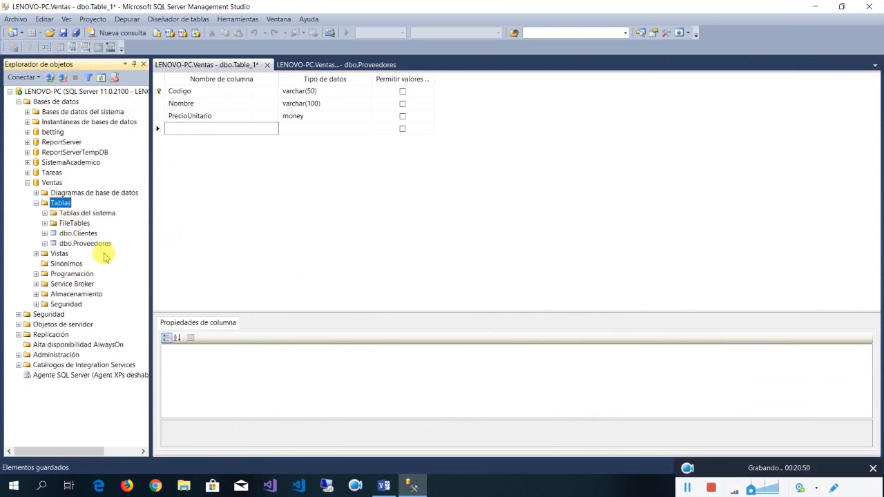
{"action": "double_click", "coordinate": [85, 243]}
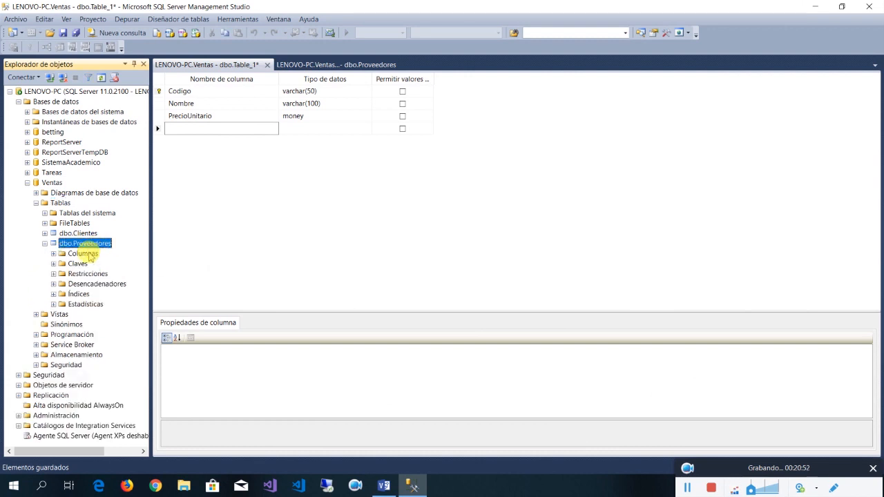
{"action": "double_click", "coordinate": [83, 253]}
{"action": "left_click_drag", "start_coordinate": [65, 455], "coordinate": [89, 453]}
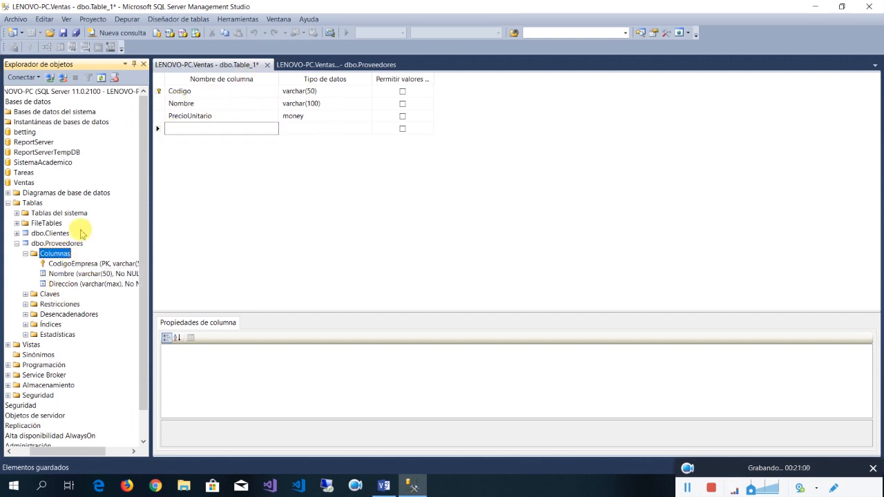
{"action": "left_click", "coordinate": [74, 265]}
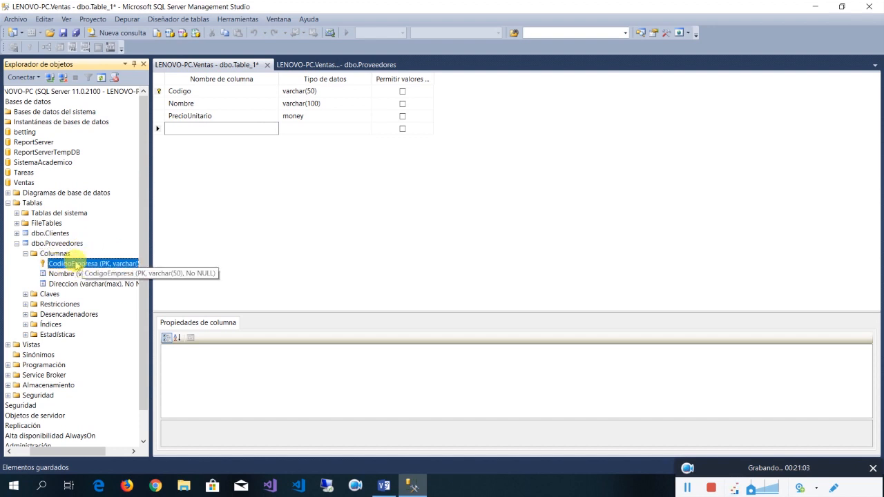
Add a CodigoEmpresa column of type varchar(50) without NULL values below PrecioUnitario
{"action": "left_click", "coordinate": [232, 131]}
{"action": "type", "text": "C"}
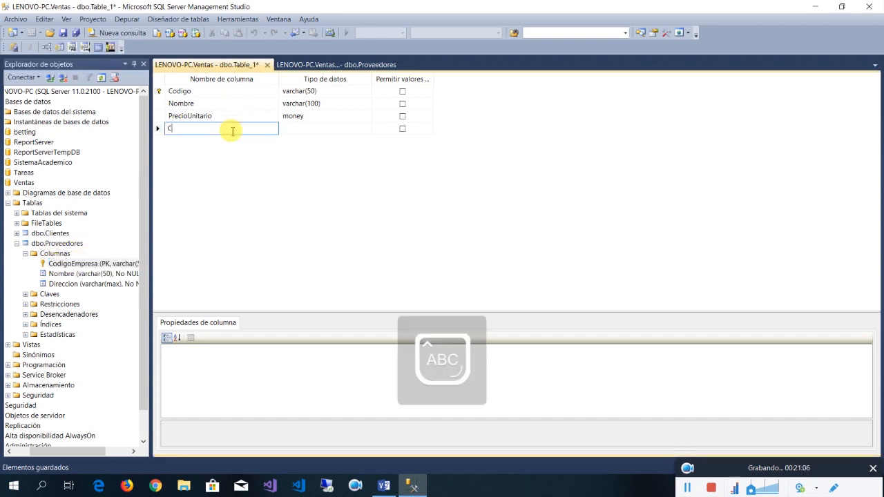
{"action": "type", "text": "odigoEmpresa"}
{"action": "key", "text": "Tab"}
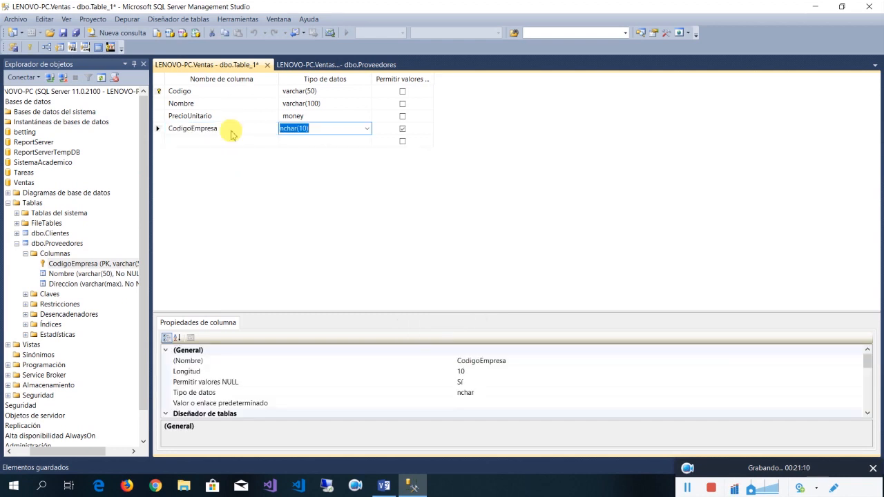
{"action": "type", "text": "var"}
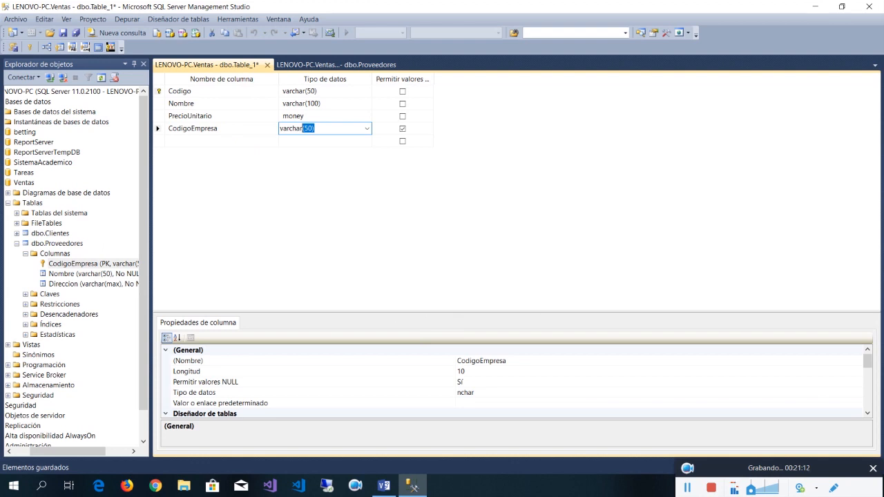
{"action": "type", "text": "char"}
{"action": "key", "text": "Down"}
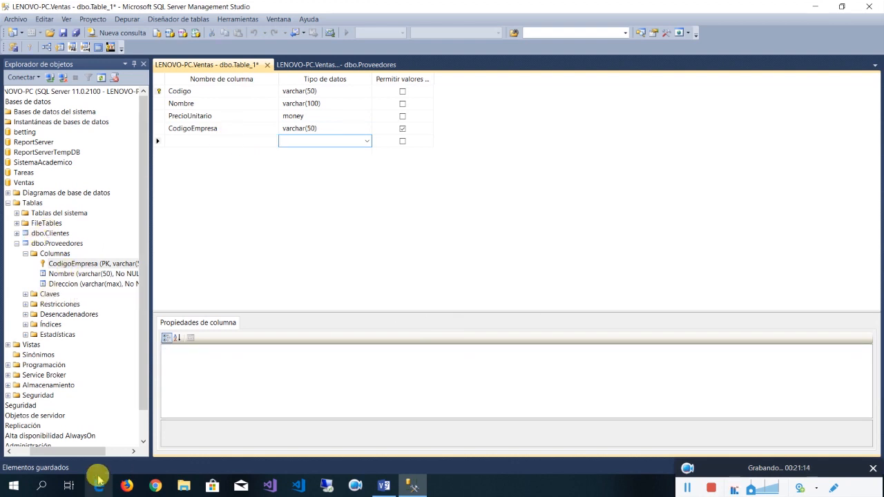
{"action": "left_click_drag", "start_coordinate": [82, 452], "coordinate": [86, 454]}
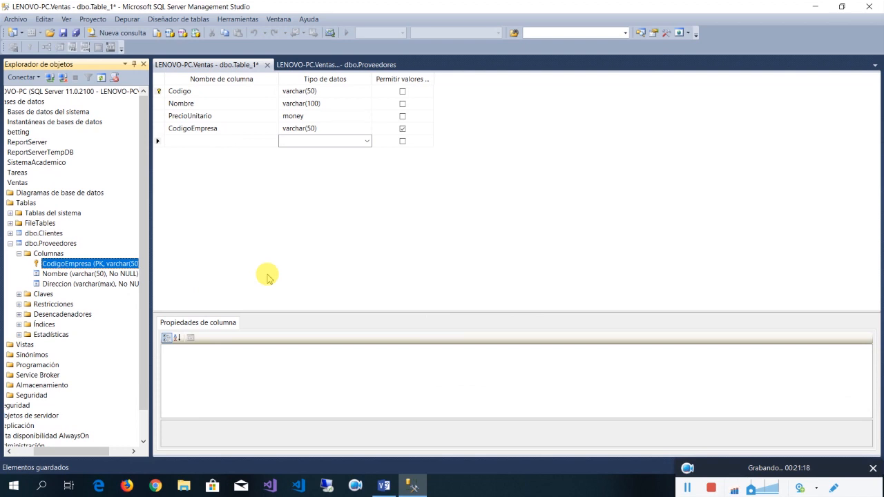
{"action": "left_click", "coordinate": [403, 129]}
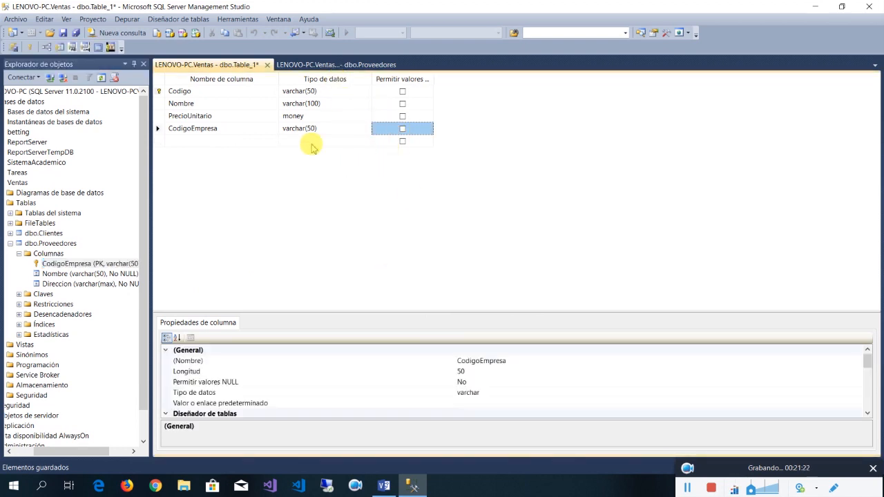
Save the new table under the name Productos
{"action": "right_click", "coordinate": [206, 66]}
{"action": "left_click", "coordinate": [215, 74]}
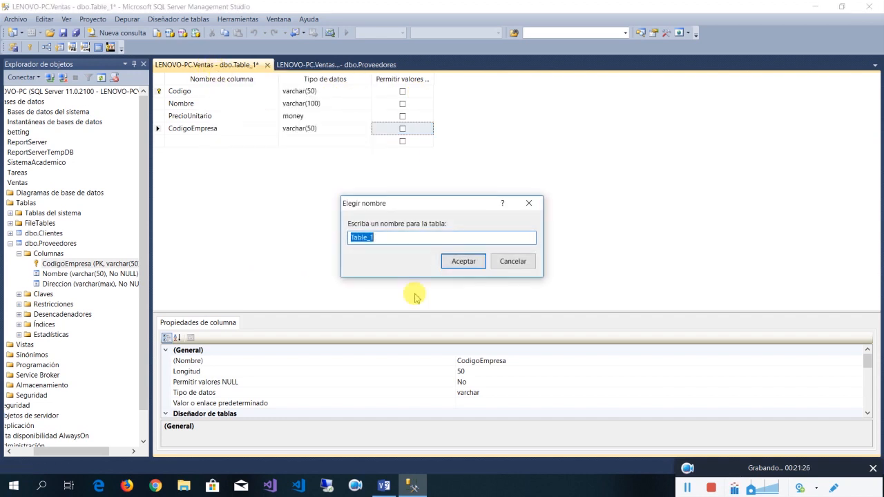
{"action": "type", "text": "Producy"}
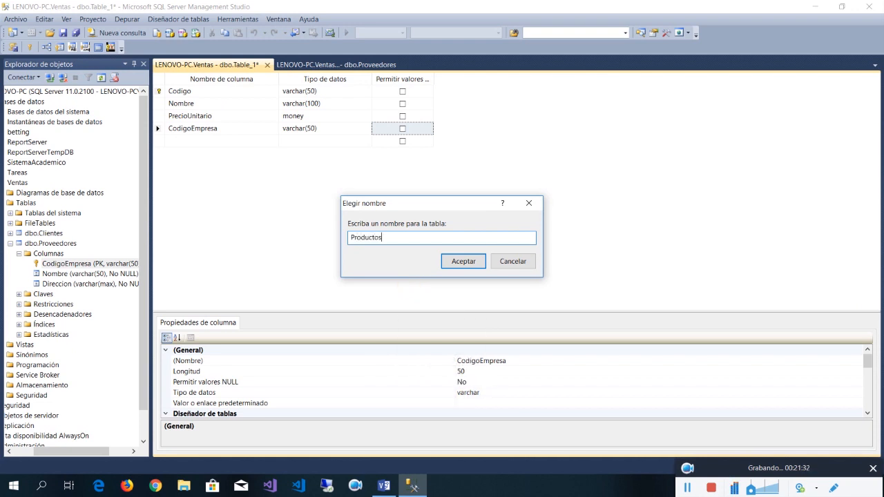
{"action": "key", "text": "Return"}
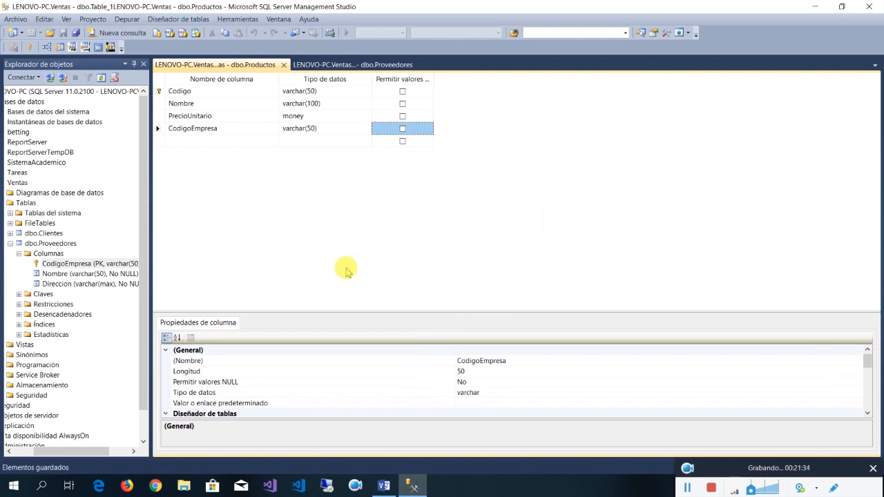
Collapse dbo.Proveedores, refresh the Ventas tables and expand dbo.Productos to review its columns
{"action": "double_click", "coordinate": [28, 243]}
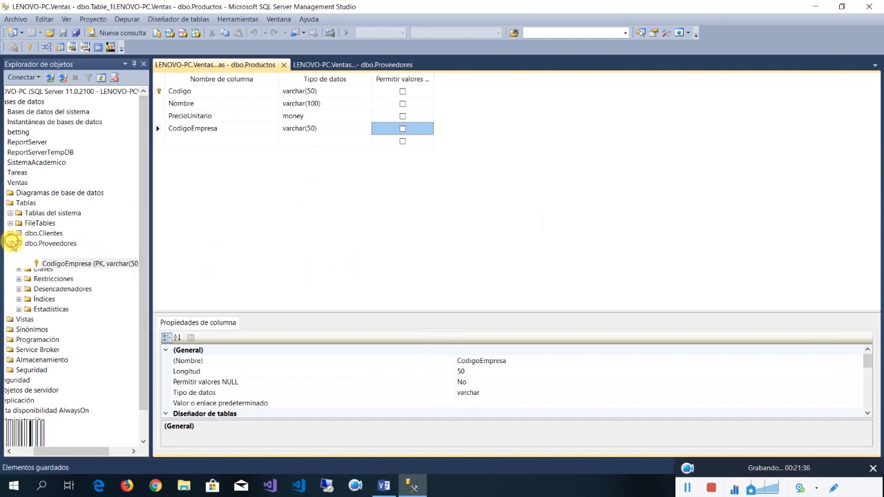
{"action": "left_click", "coordinate": [27, 203]}
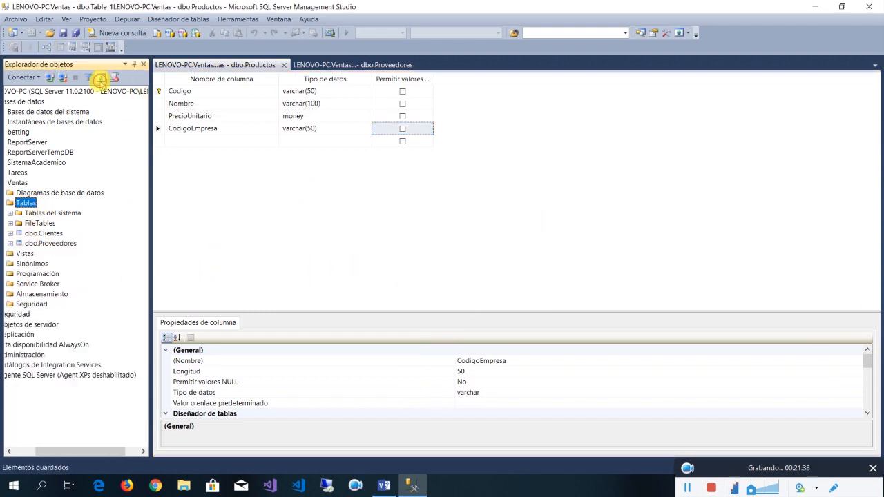
{"action": "left_click", "coordinate": [100, 77]}
{"action": "left_click", "coordinate": [54, 244]}
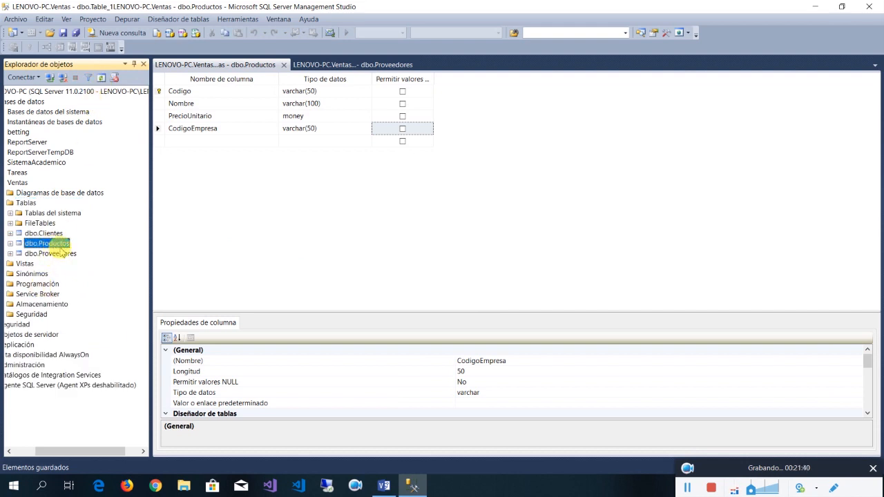
{"action": "double_click", "coordinate": [58, 243]}
{"action": "left_click", "coordinate": [58, 253]}
{"action": "double_click", "coordinate": [58, 255]}
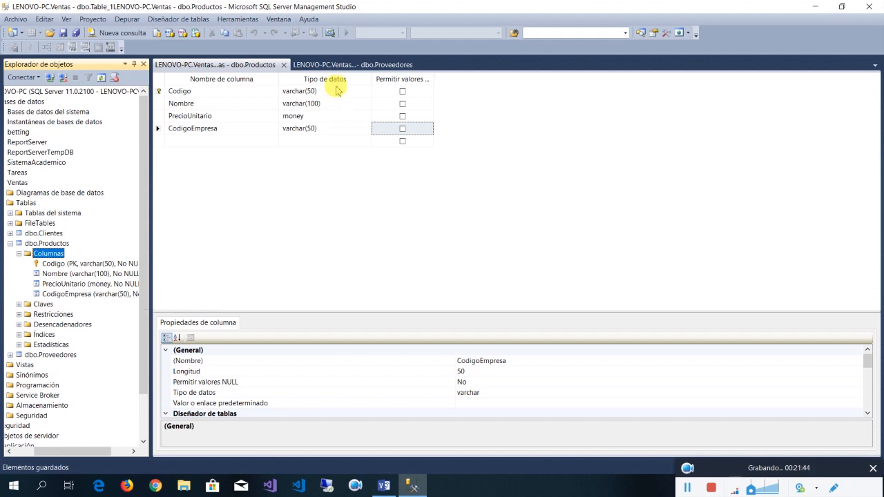
Close the Proveedores and Productos table designers and switch to the Visio diagram to view the Factura entity
{"action": "left_click", "coordinate": [310, 64]}
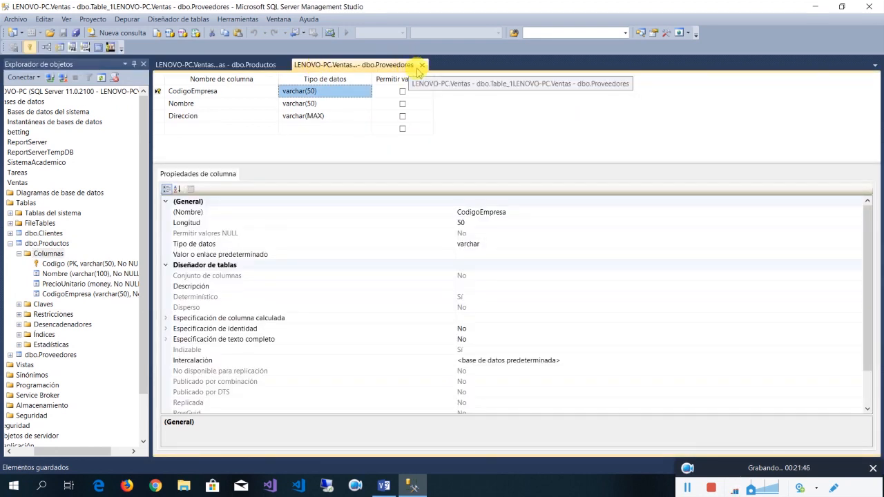
{"action": "left_click", "coordinate": [421, 64]}
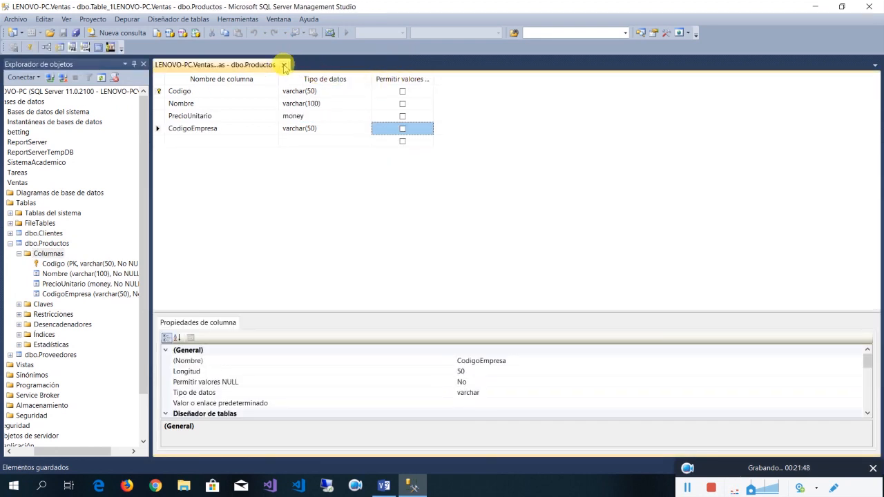
{"action": "left_click", "coordinate": [283, 65]}
{"action": "left_click", "coordinate": [393, 487]}
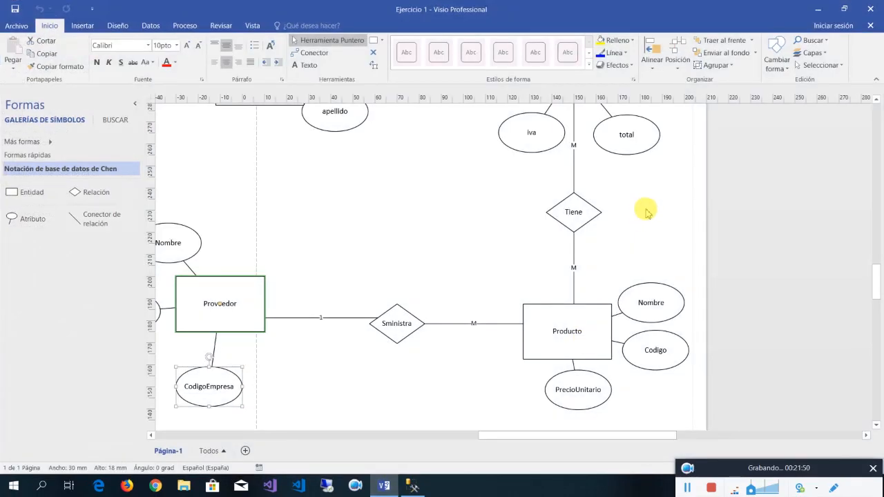
{"action": "scroll", "coordinate": [636, 321], "scroll_direction": "up", "scroll_amount": 5}
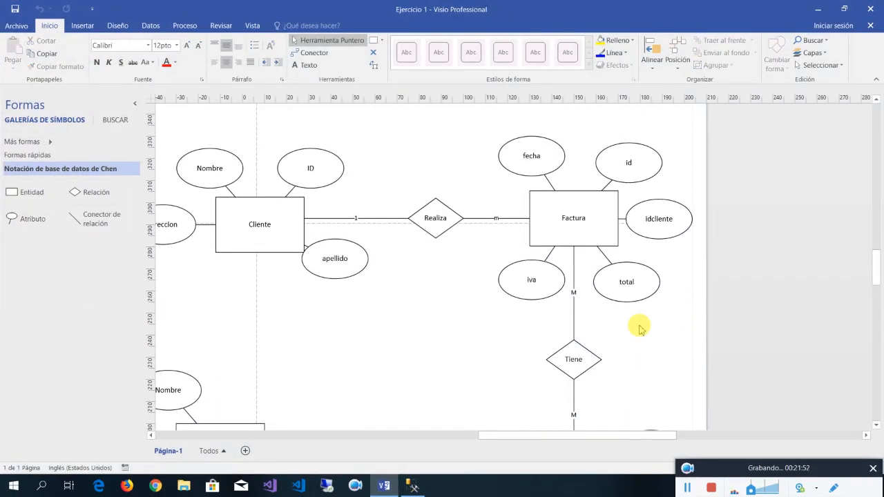
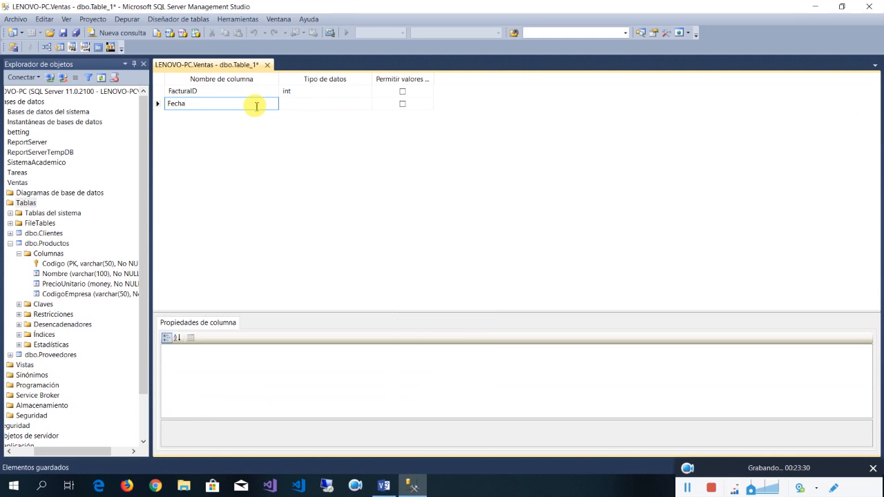
Set the Fecha column's data type to date and disallow NULL values for it
{"action": "key", "text": "Tab"}
{"action": "type", "text": "date"}
{"action": "left_click", "coordinate": [256, 109]}
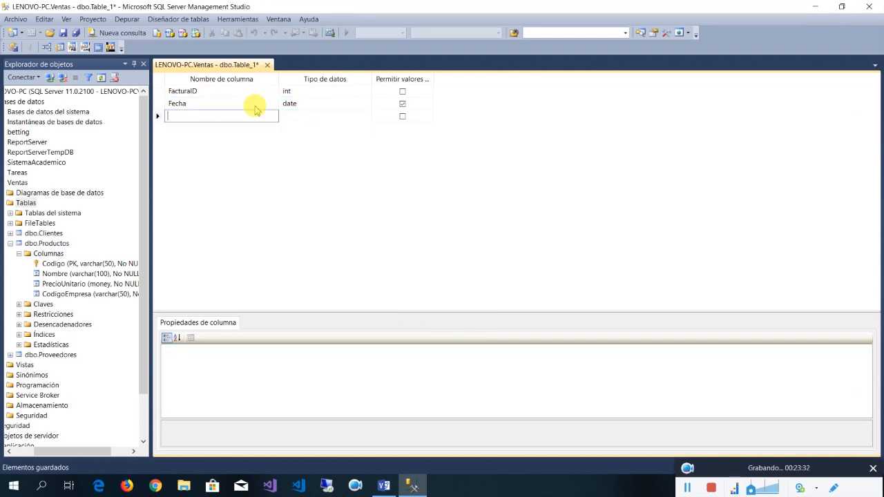
{"action": "key", "text": "space"}
{"action": "key", "text": "shift+Tab"}
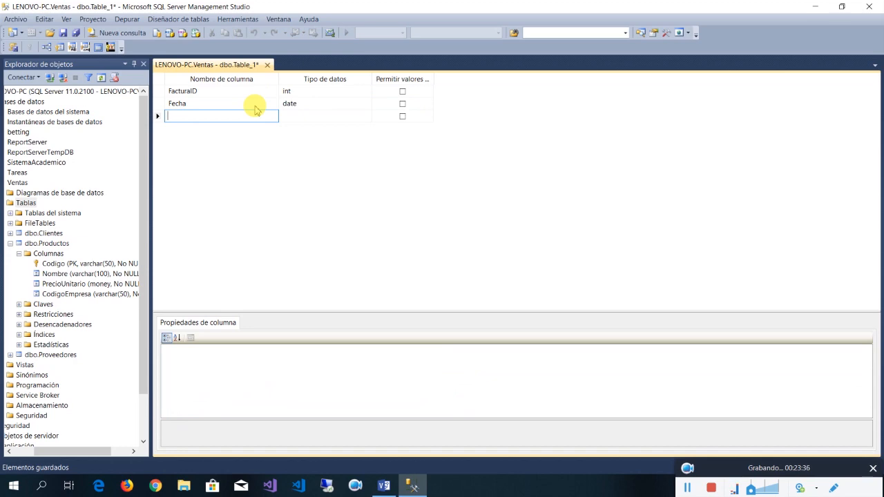
Check Factura's attributes in the Visio diagram and add a ClienteID column of type int below Fecha in Management Studio
{"action": "left_click", "coordinate": [384, 486]}
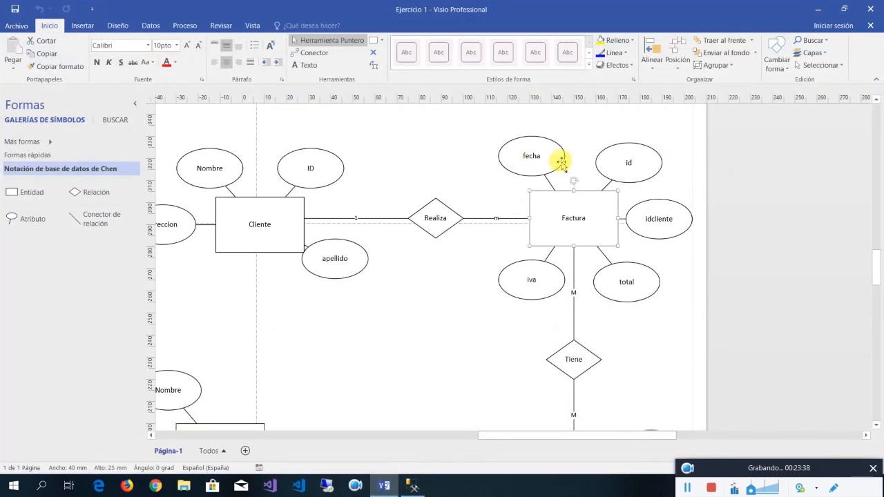
{"action": "left_click", "coordinate": [388, 482]}
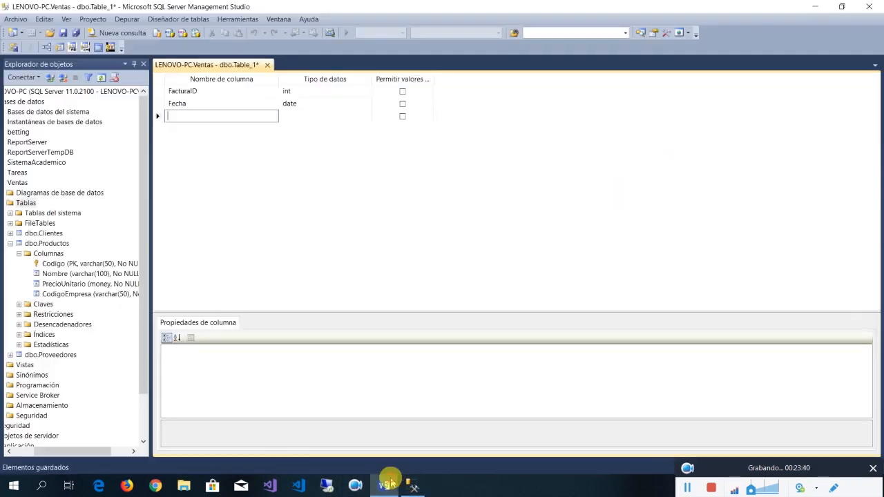
{"action": "left_click", "coordinate": [382, 486]}
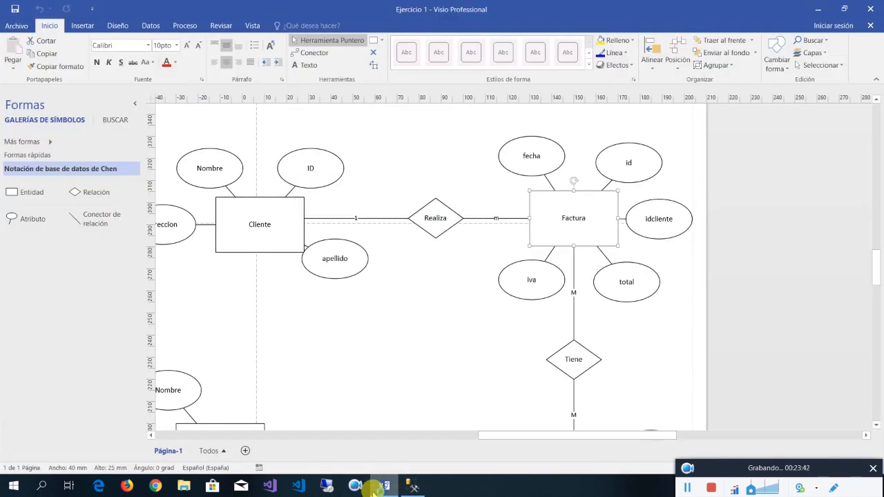
{"action": "left_click", "coordinate": [374, 488]}
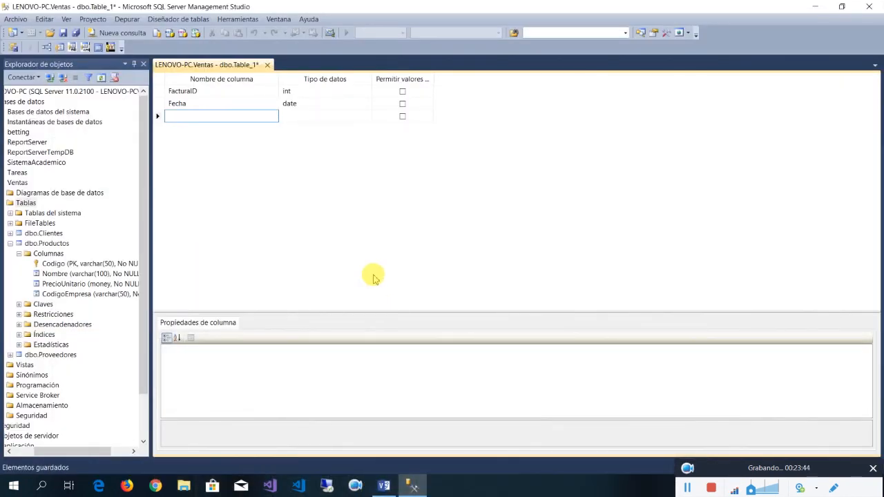
{"action": "type", "text": "Id"}
{"action": "key", "text": "BackSpace"}
{"action": "key", "text": "BackSpace"}
{"action": "type", "text": "ClienteID"}
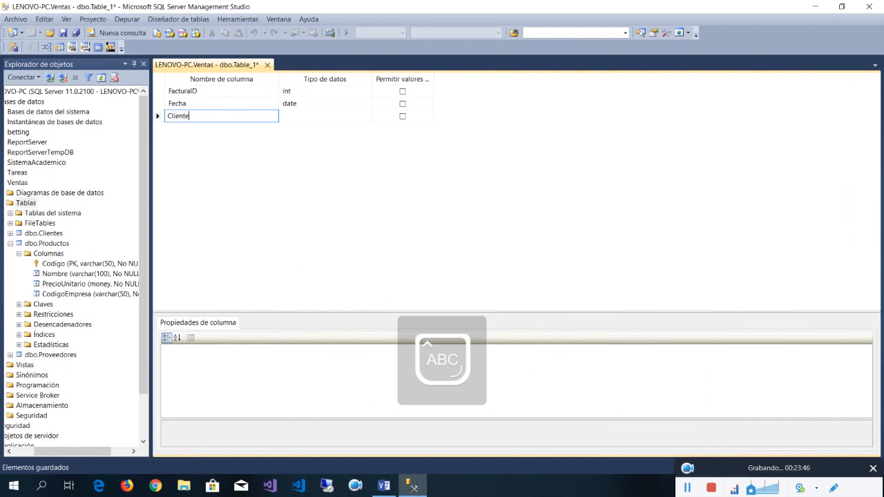
{"action": "key", "text": "Tab"}
{"action": "type", "text": "int"}
{"action": "key", "text": "Return"}
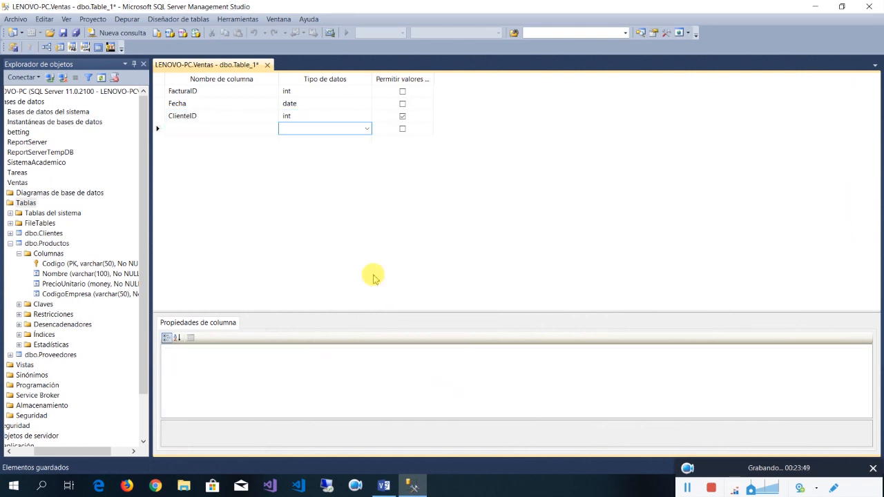
Expand the columns of dbo.Clientes to check its ClienteID definition, and disallow NULL values for ClienteID in the new table
{"action": "double_click", "coordinate": [43, 233]}
{"action": "double_click", "coordinate": [49, 244]}
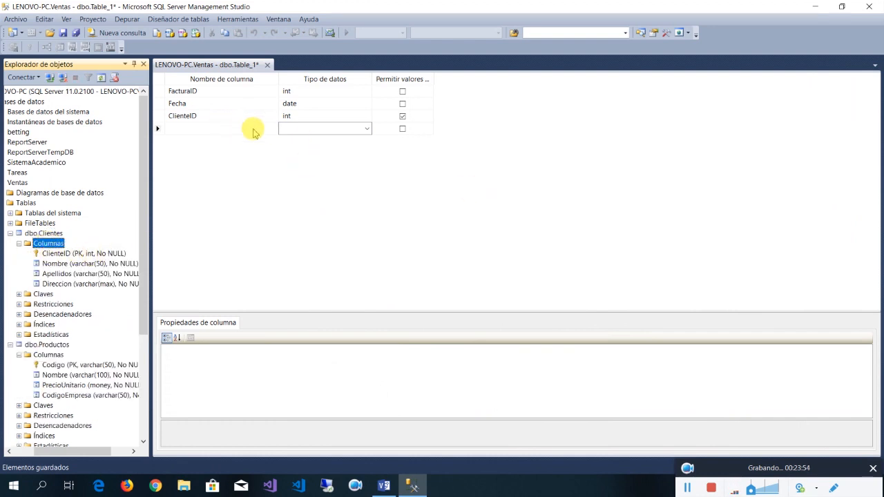
{"action": "left_click", "coordinate": [402, 116]}
Add an Iva column of type money below ClienteID, consulting the Visio diagram for the attribute
{"action": "left_click", "coordinate": [196, 131]}
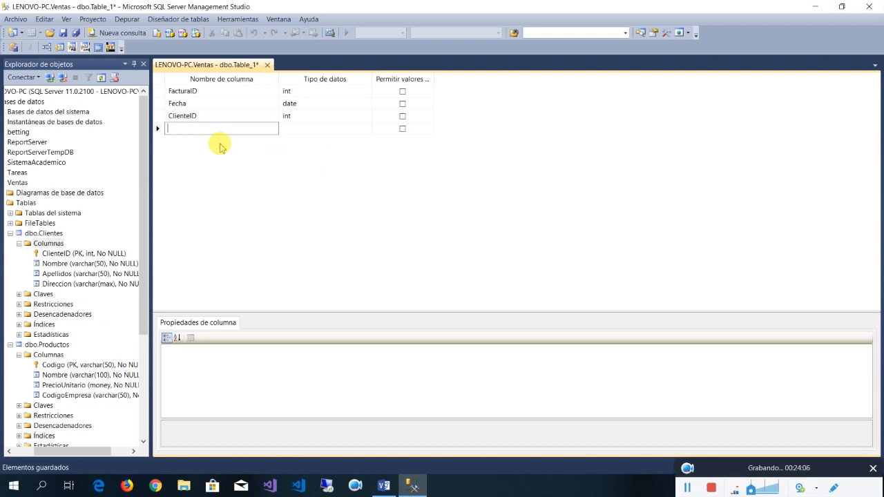
{"action": "key", "text": "alt+Tab"}
{"action": "key", "text": "alt+Tab"}
{"action": "key", "text": "Caps_Lock"}
{"action": "type", "text": "IV"}
{"action": "key", "text": "Caps_Lock"}
{"action": "key", "text": "BackSpace"}
{"action": "type", "text": "va"}
{"action": "key", "text": "Tab"}
{"action": "type", "text": "money"}
{"action": "key", "text": "Return"}
Add a Total column of type money below Iva
{"action": "left_click", "coordinate": [221, 143]}
{"action": "key", "text": "Caps_Lock"}
{"action": "type", "text": "T"}
{"action": "key", "text": "Caps_Lock"}
{"action": "type", "text": "otal"}
{"action": "key", "text": "Tab"}
{"action": "type", "text": "money"}
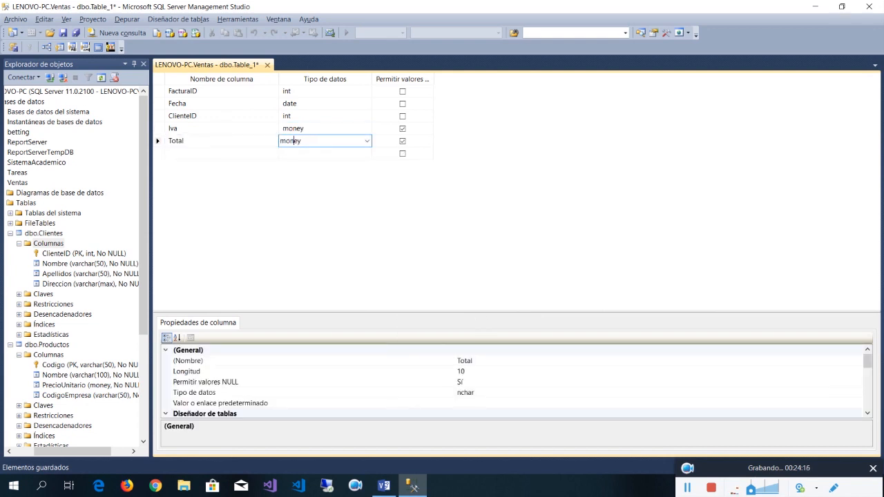
Disallow NULL values for the Total and Iva columns
{"action": "key", "text": "Tab"}
{"action": "key", "text": "space"}
{"action": "key", "text": "Up"}
{"action": "key", "text": "space"}
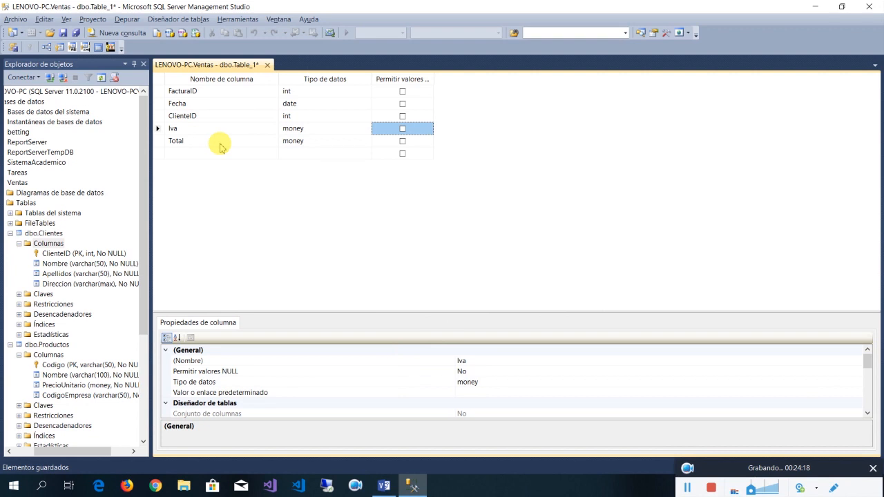
{"action": "left_click", "coordinate": [221, 142]}
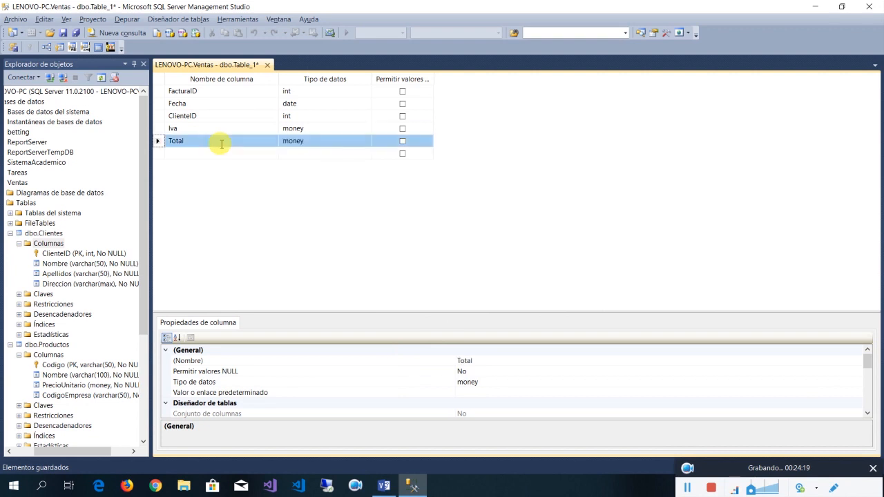
Make FacturaID the primary key and set its identity specification to Sí
{"action": "right_click", "coordinate": [159, 90]}
{"action": "left_click", "coordinate": [181, 97]}
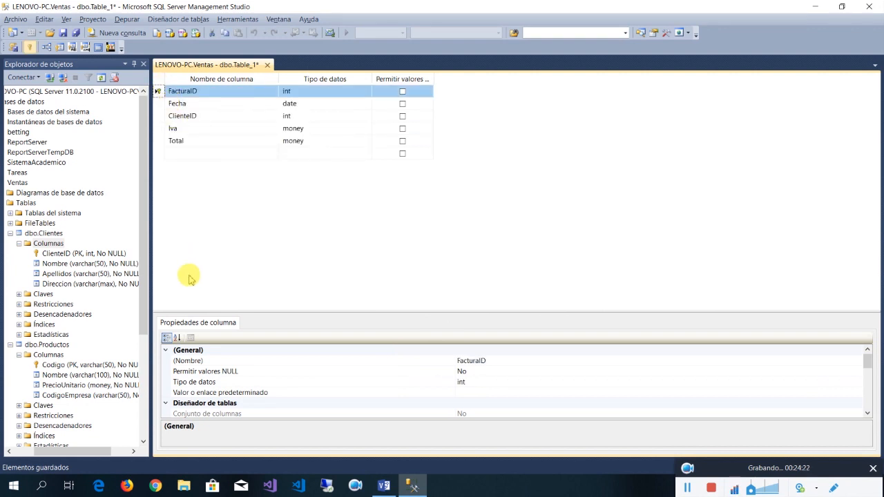
{"action": "left_click_drag", "start_coordinate": [226, 312], "coordinate": [231, 172]}
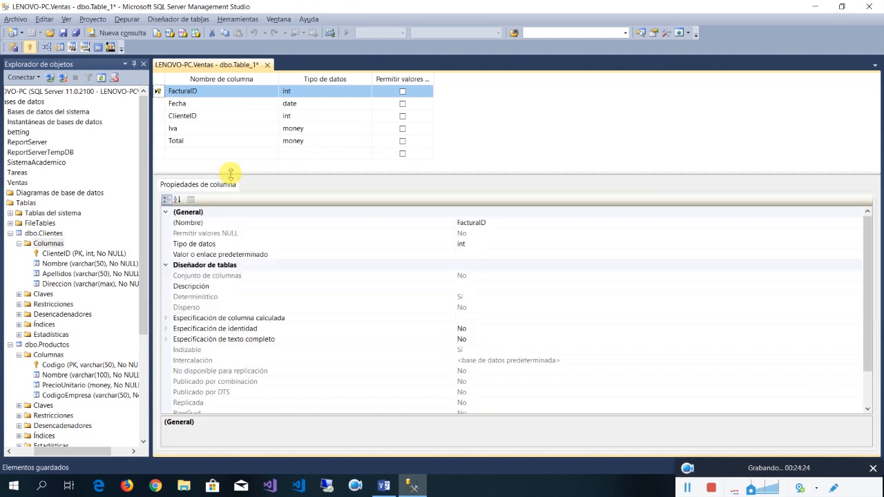
{"action": "left_click", "coordinate": [166, 328]}
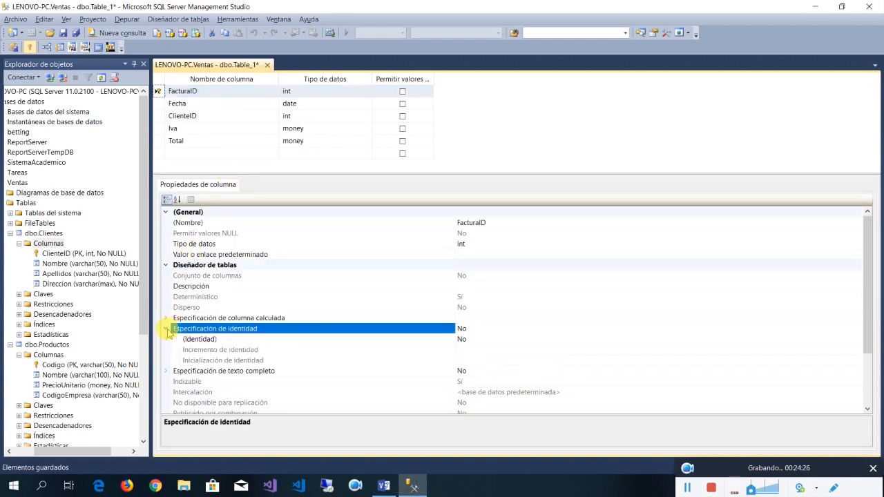
{"action": "double_click", "coordinate": [498, 339]}
Save the new table under the name Facturas
{"action": "right_click", "coordinate": [219, 65]}
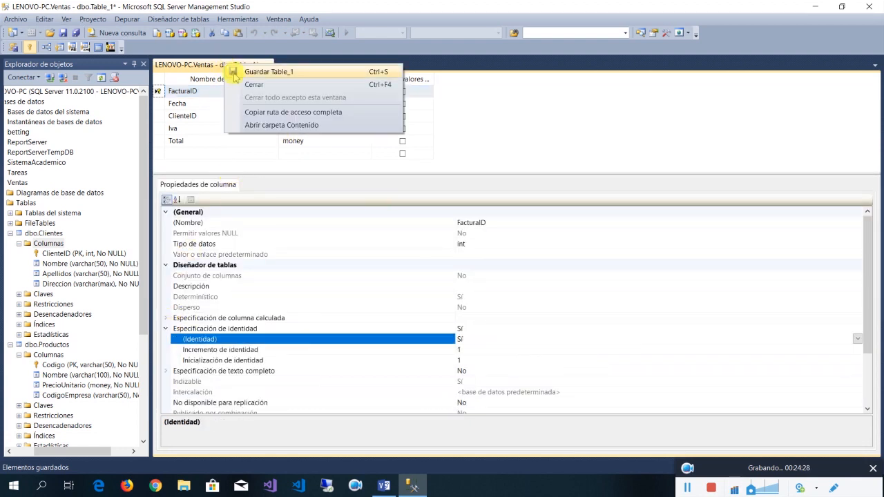
{"action": "left_click", "coordinate": [242, 72]}
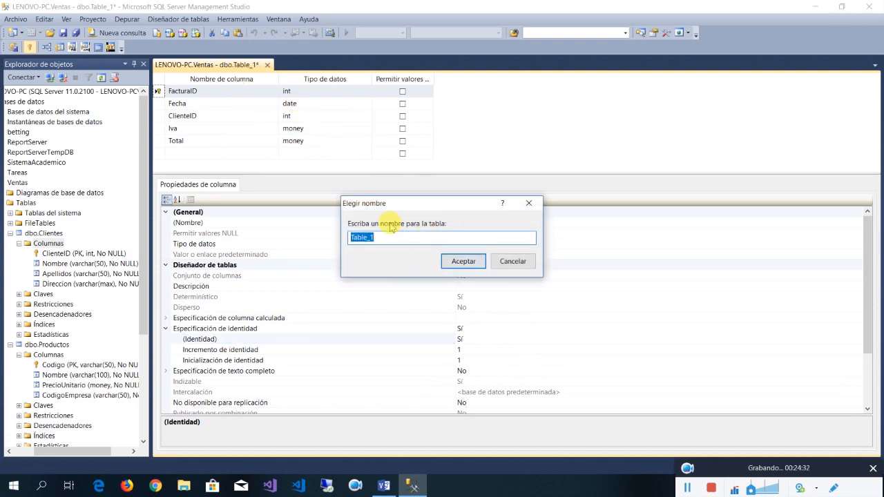
{"action": "type", "text": "Fuctr"}
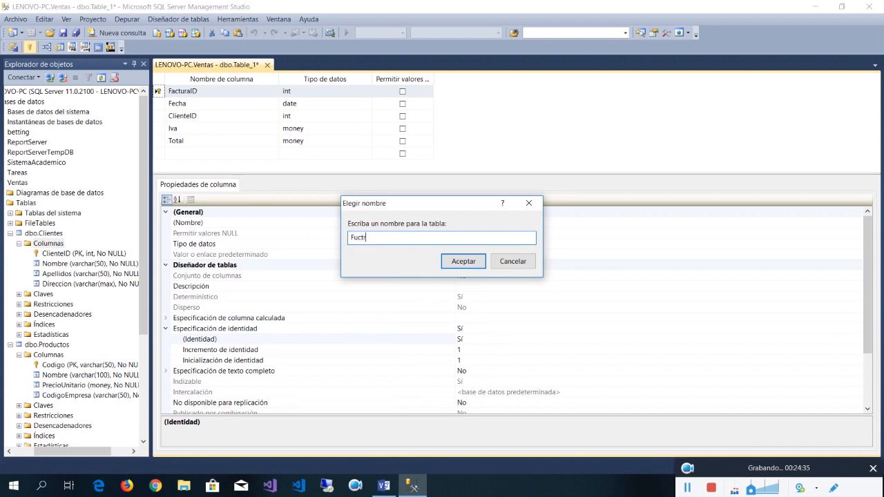
{"action": "key", "text": "BackSpace"}
{"action": "type", "text": "uras"}
{"action": "key", "text": "BackSpace"}
{"action": "type", "text": "a"}
{"action": "key", "text": "Return"}
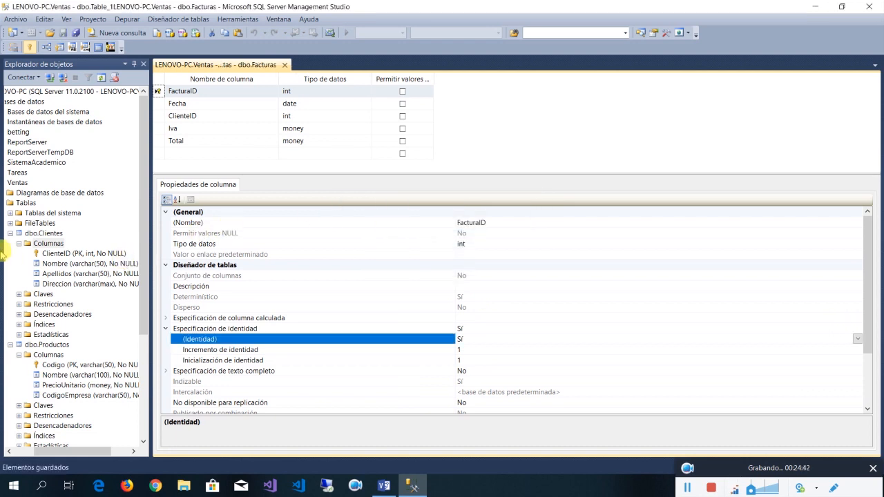
Collapse dbo.Clientes and dbo.Productos, refresh the Ventas tables and expand dbo.Facturas to review its columns
{"action": "left_click", "coordinate": [11, 233]}
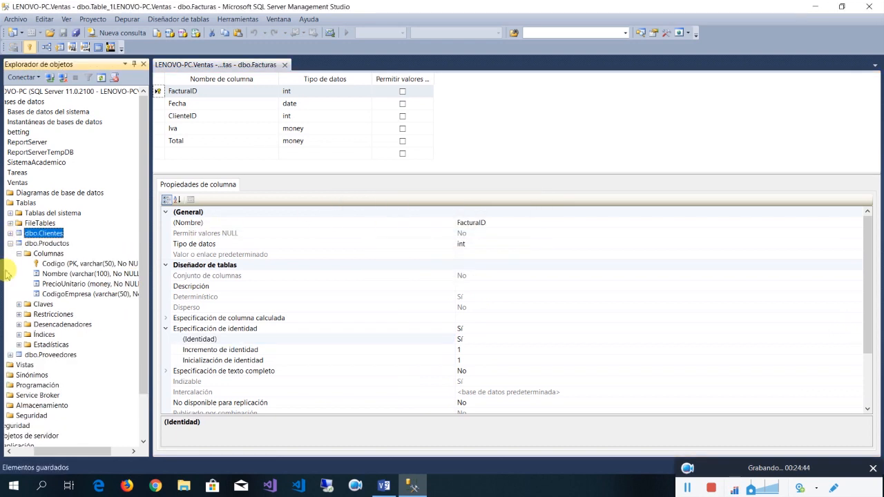
{"action": "left_click", "coordinate": [9, 243]}
{"action": "left_click", "coordinate": [32, 203]}
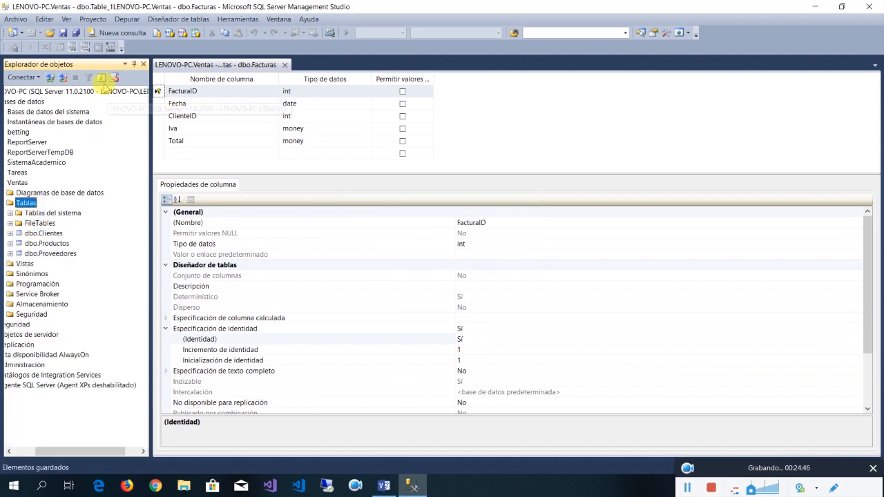
{"action": "left_click", "coordinate": [101, 78]}
{"action": "double_click", "coordinate": [48, 244]}
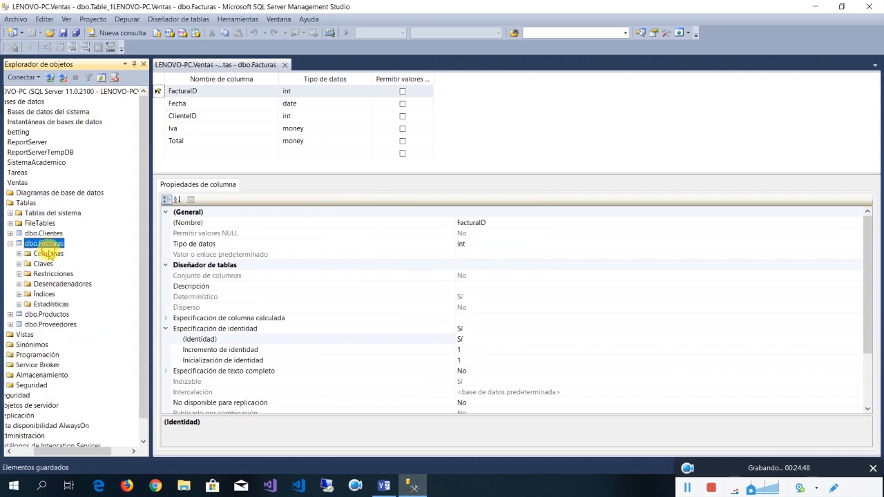
{"action": "double_click", "coordinate": [47, 254]}
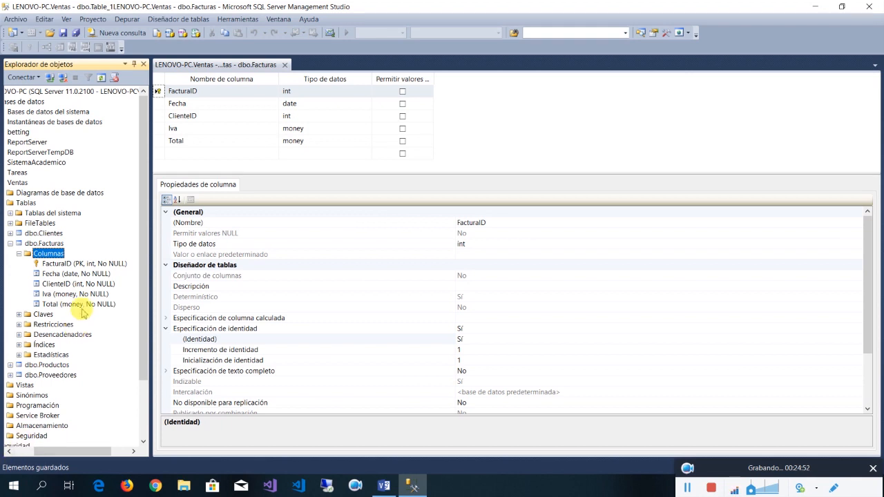
Examine the Tiene relationship between Factura and Producto in Visio, then return to Management Studio and select ClienteID under dbo.Facturas
{"action": "left_click", "coordinate": [384, 486]}
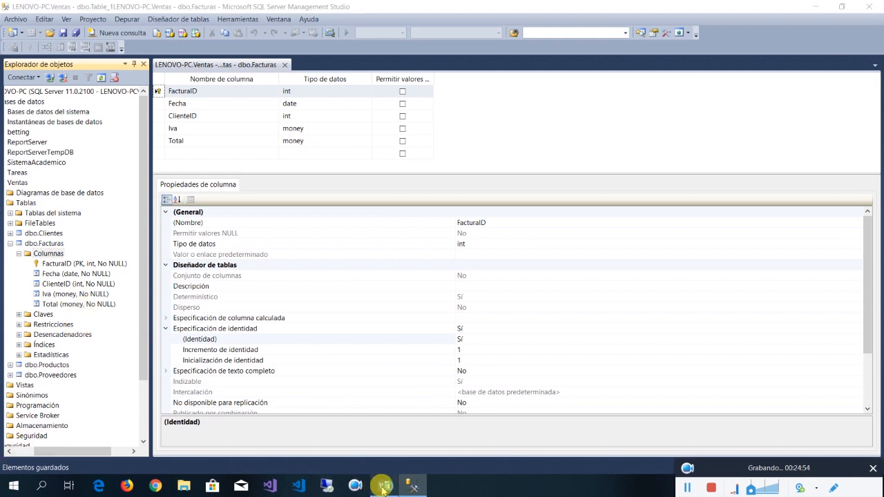
{"action": "scroll", "coordinate": [480, 320], "scroll_direction": "down", "scroll_amount": 3}
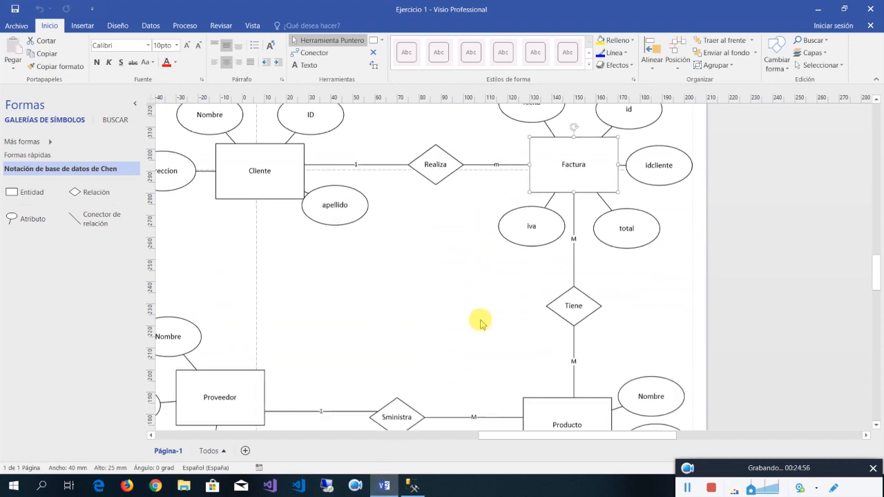
{"action": "scroll", "coordinate": [622, 201], "scroll_direction": "up", "scroll_amount": 1}
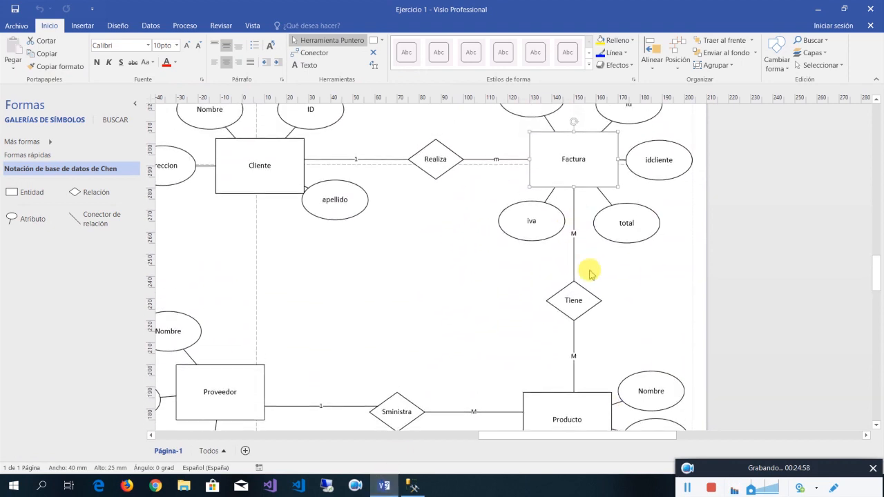
{"action": "left_click", "coordinate": [817, 9]}
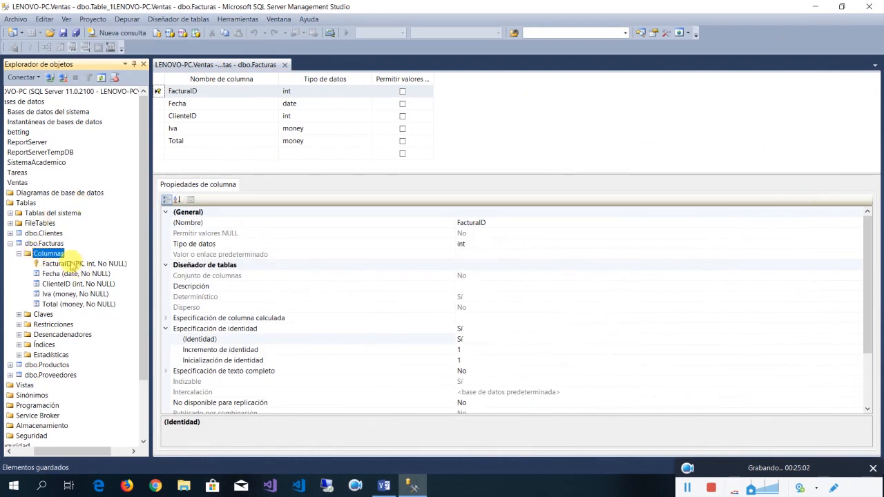
{"action": "left_click", "coordinate": [69, 284]}
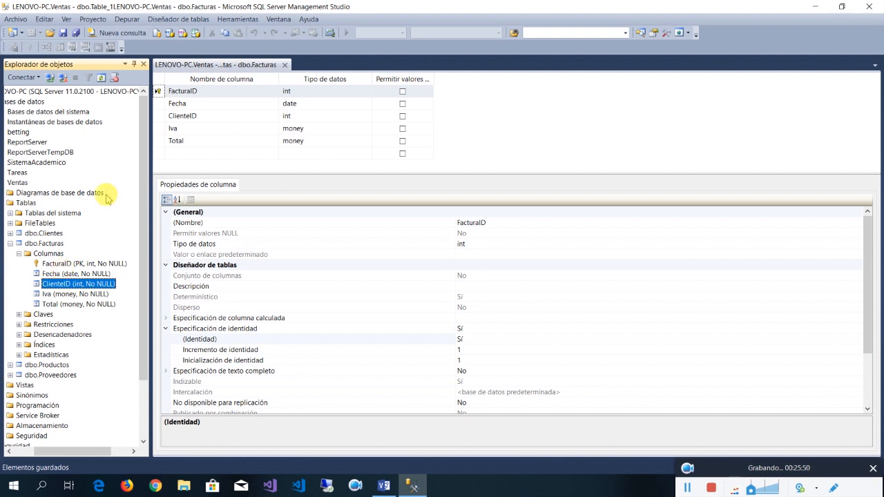
Start a new table in the Ventas database and review the Factura–Producto relationship in the Visio diagram
{"action": "right_click", "coordinate": [29, 202]}
{"action": "left_click", "coordinate": [46, 206]}
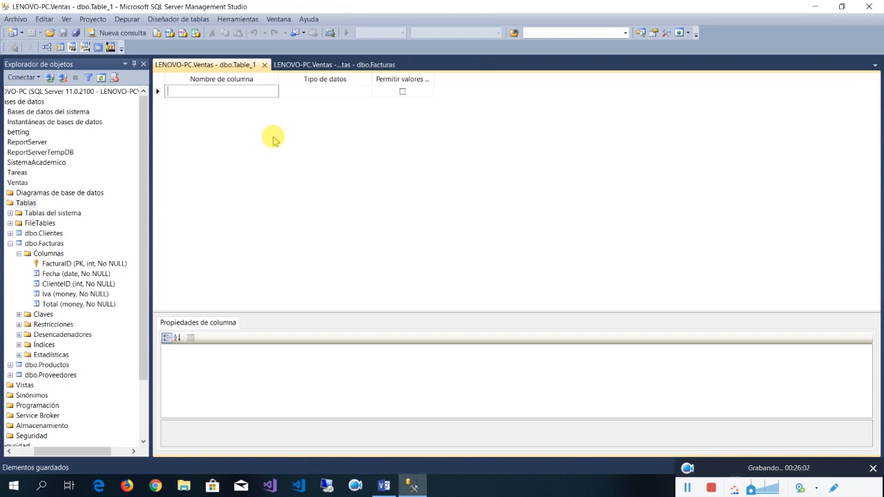
{"action": "left_click", "coordinate": [385, 486]}
{"action": "scroll", "coordinate": [596, 235], "scroll_direction": "down", "scroll_amount": 1}
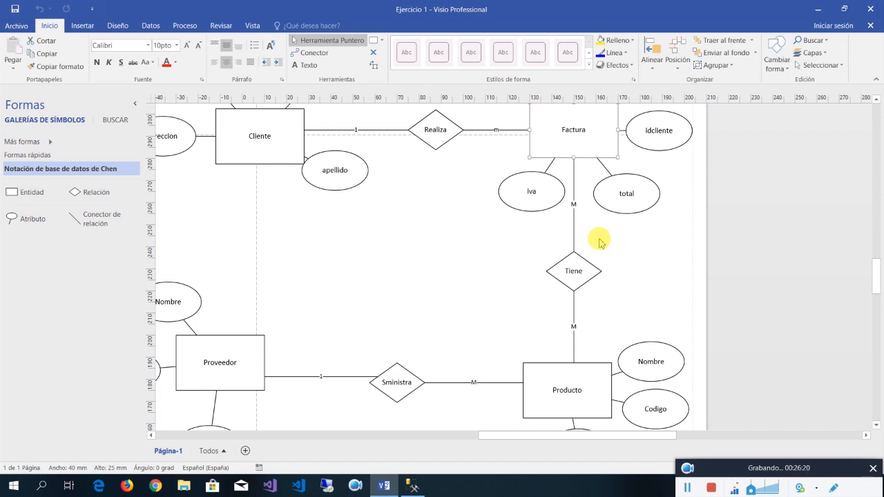
{"action": "left_click", "coordinate": [819, 9]}
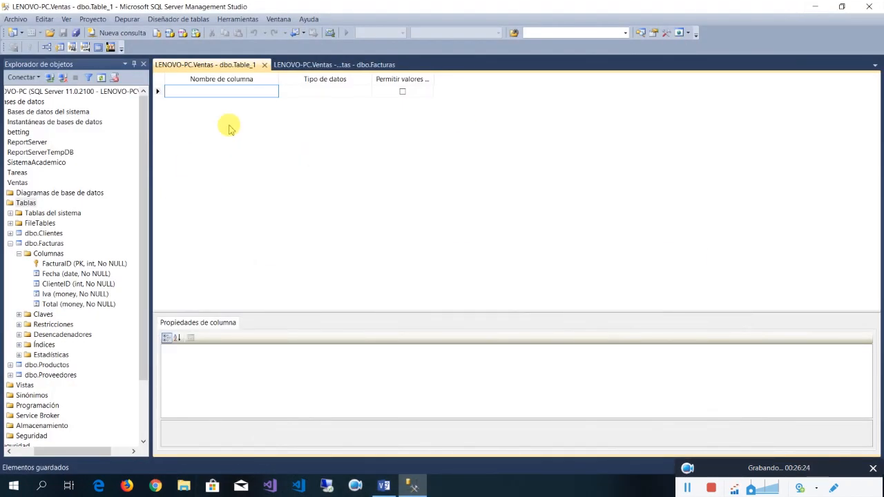
Add a first column named FacturaDetalleID with data type int to the new table
{"action": "type", "text": "Factura"}
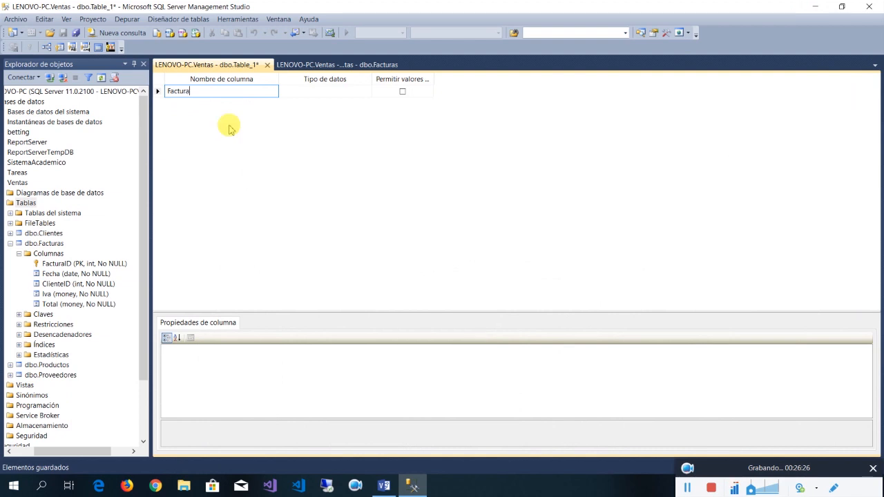
{"action": "type", "text": "Deta"}
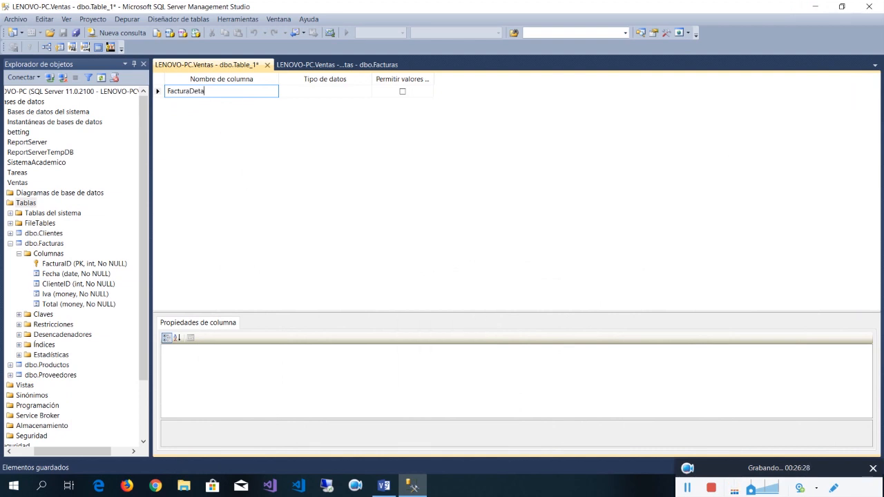
{"action": "type", "text": "lle"}
{"action": "key", "text": "Caps_Lock"}
{"action": "type", "text": "KI"}
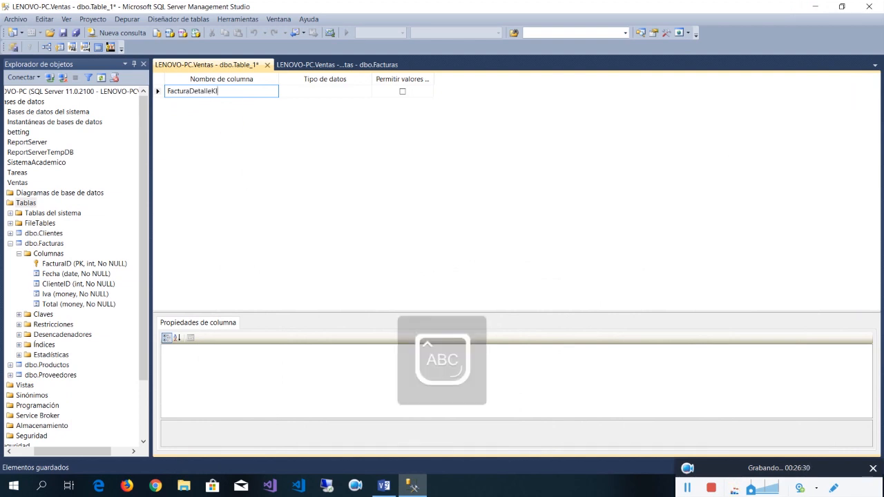
{"action": "key", "text": "BackSpace"}
{"action": "key", "text": "BackSpace"}
{"action": "type", "text": "ID"}
{"action": "key", "text": "Caps_Lock"}
{"action": "key", "text": "Tab"}
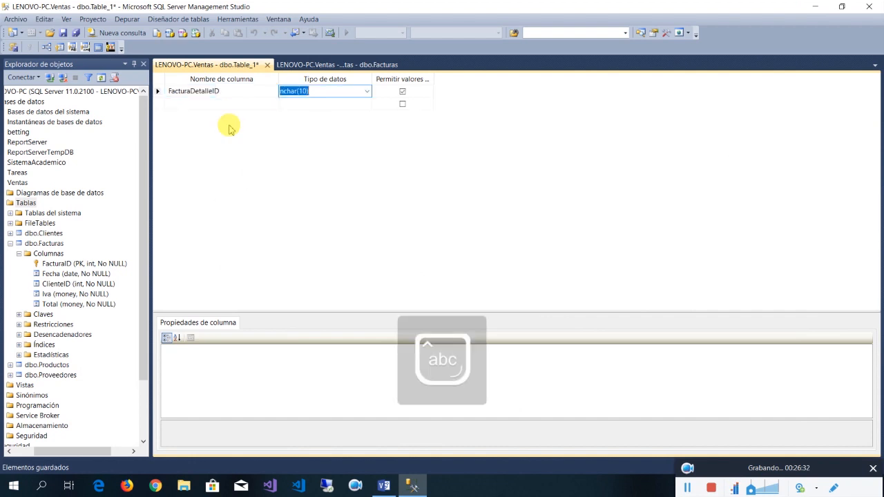
{"action": "type", "text": "int"}
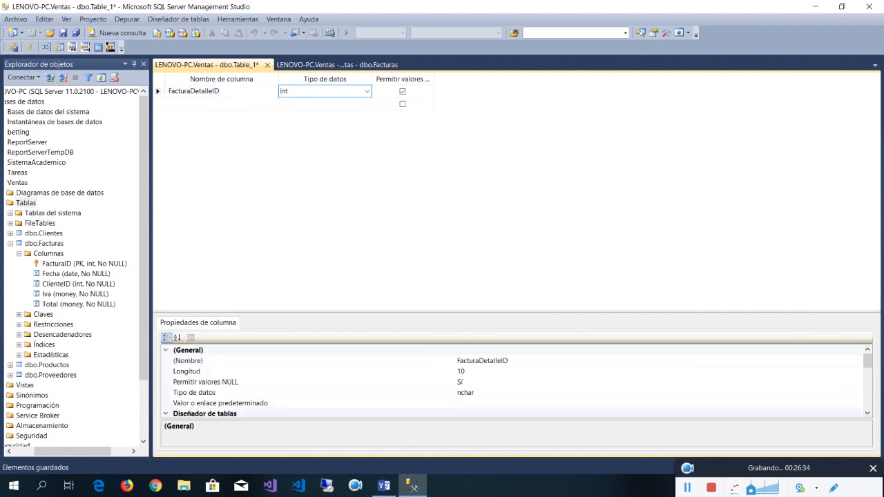
{"action": "key", "text": "Tab"}
{"action": "key", "text": "Tab"}
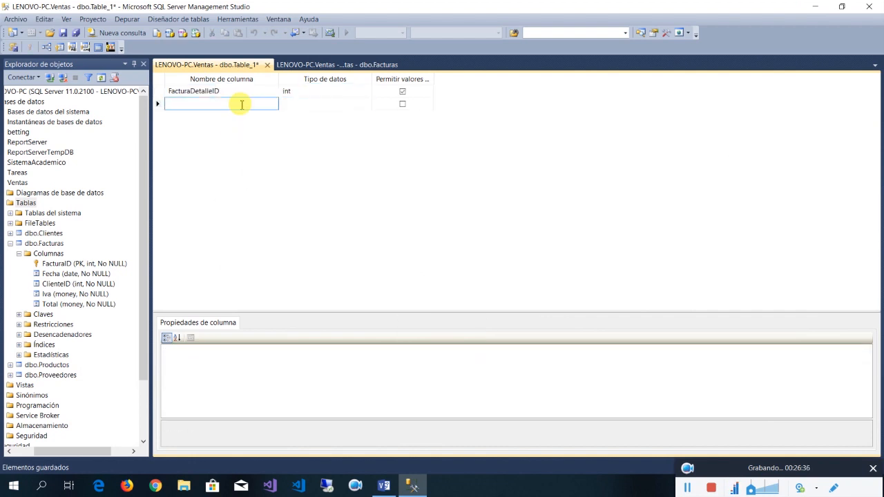
Add a second column named FacturaID with data type int
{"action": "type", "text": "Facut"}
{"action": "key", "text": "BackSpace"}
{"action": "key", "text": "BackSpace"}
{"action": "type", "text": "tura"}
{"action": "key", "text": "Caps_Lock"}
{"action": "type", "text": "ID"}
{"action": "key", "text": "Caps_Lock"}
{"action": "key", "text": "Tab"}
{"action": "type", "text": "ikn"}
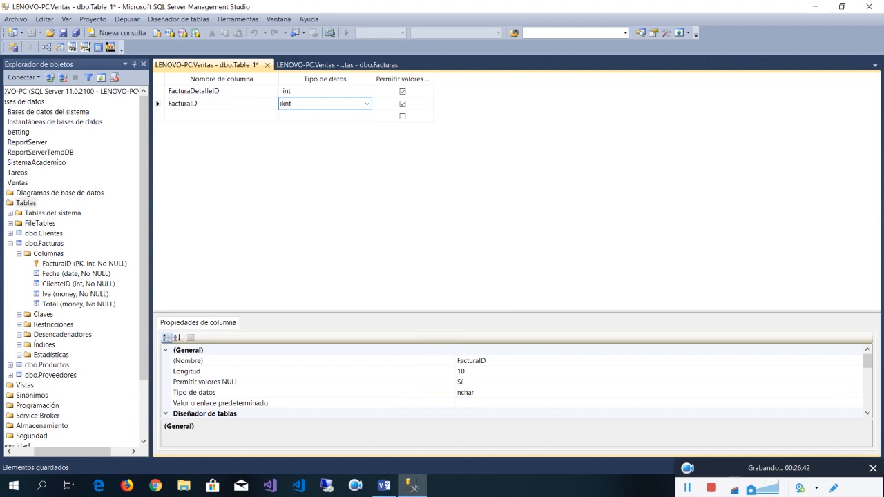
{"action": "key", "text": "BackSpace"}
{"action": "key", "text": "BackSpace"}
{"action": "key", "text": "BackSpace"}
{"action": "type", "text": "int"}
{"action": "key", "text": "Tab"}
{"action": "key", "text": "Tab"}
Add a Codigo column of type varchar(50), checking the column definitions of the Productos table for the matching type
{"action": "key", "text": "Caps_Lock"}
{"action": "type", "text": "C"}
{"action": "key", "text": "Caps_Lock"}
{"action": "type", "text": "odigo"}
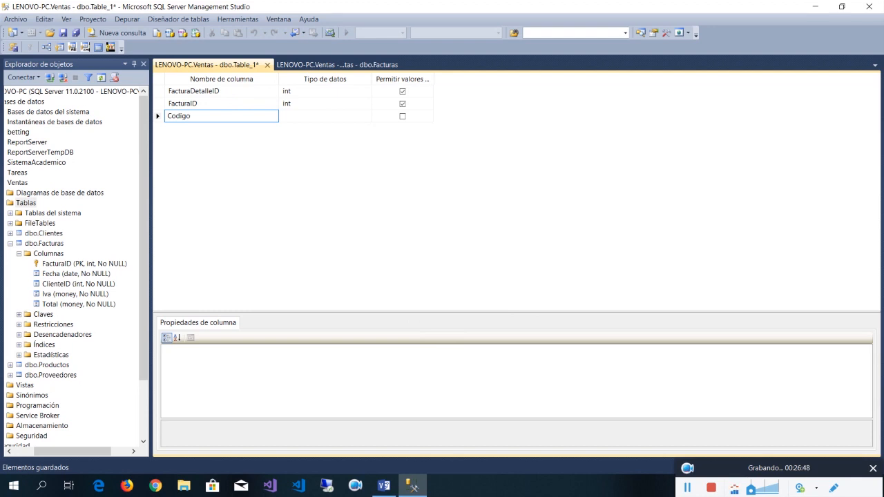
{"action": "left_click", "coordinate": [45, 366]}
{"action": "double_click", "coordinate": [55, 376]}
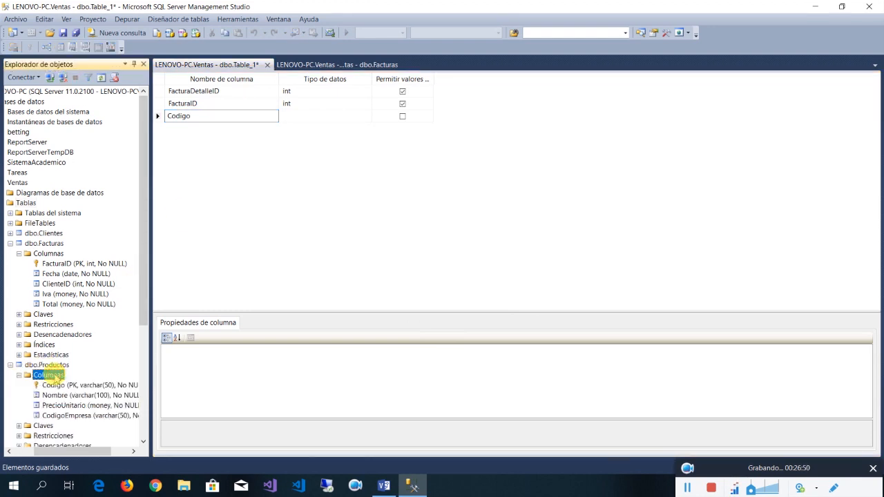
{"action": "left_click", "coordinate": [329, 115]}
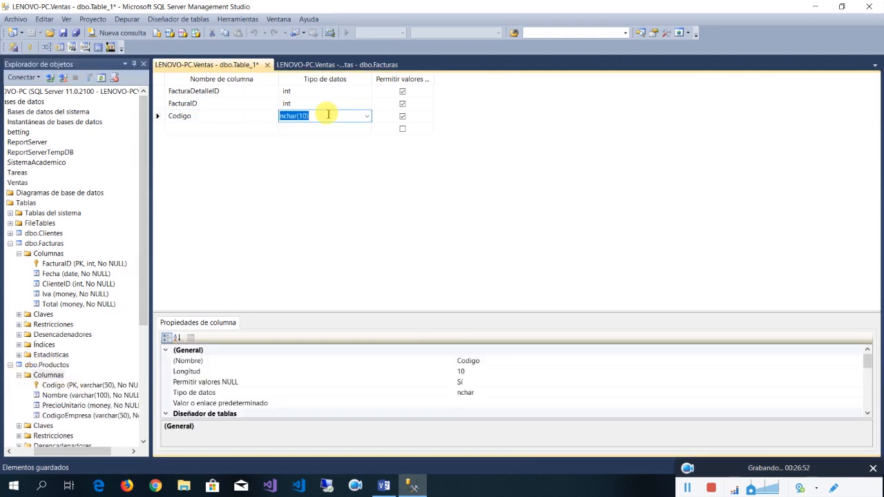
{"action": "type", "text": "varchar"}
{"action": "key", "text": "Return"}
Add a Cantidad column with data type int below Codigo
{"action": "type", "text": "Cantidad"}
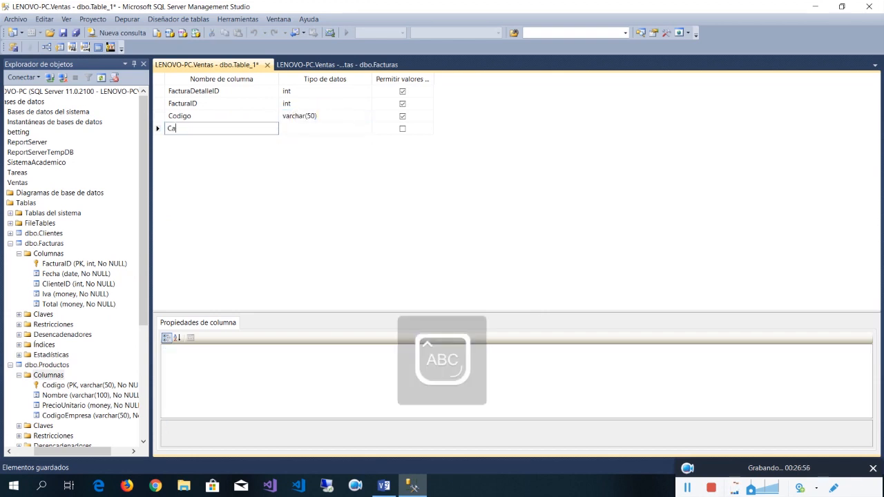
{"action": "key", "text": "Tab"}
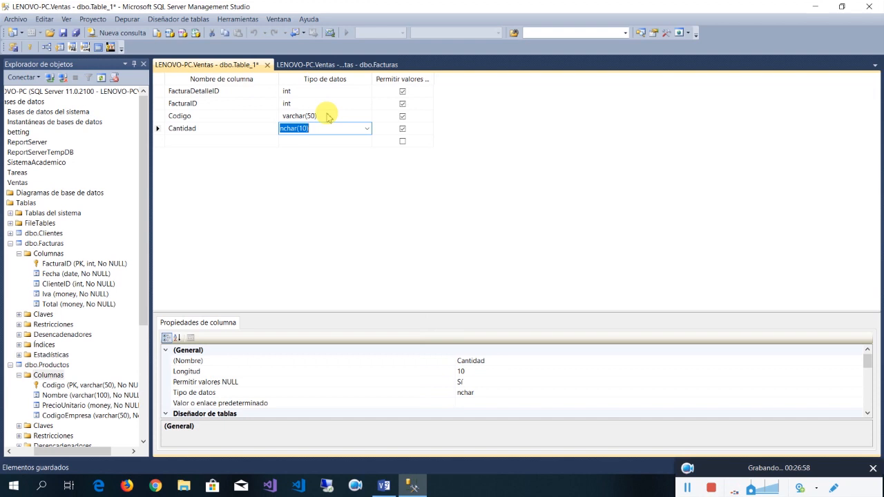
{"action": "type", "text": "int"}
{"action": "key", "text": "Return"}
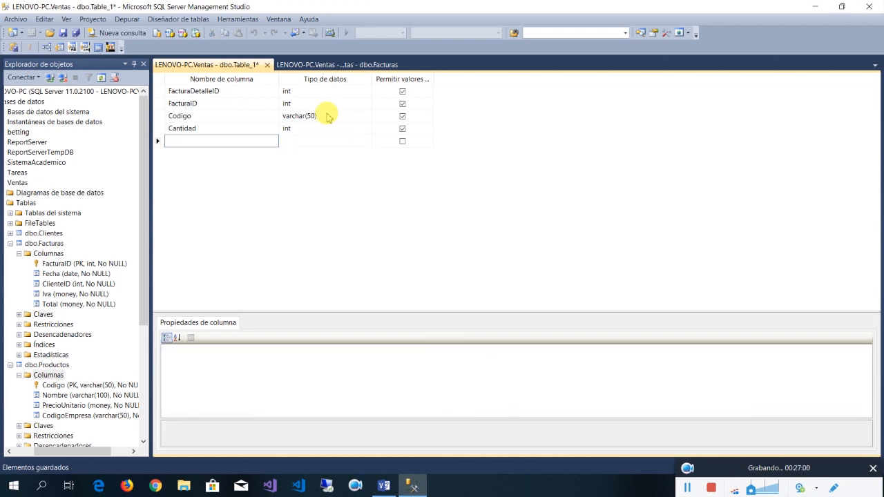
Add a Precio column with data type money below Cantidad
{"action": "type", "text": "C444"}
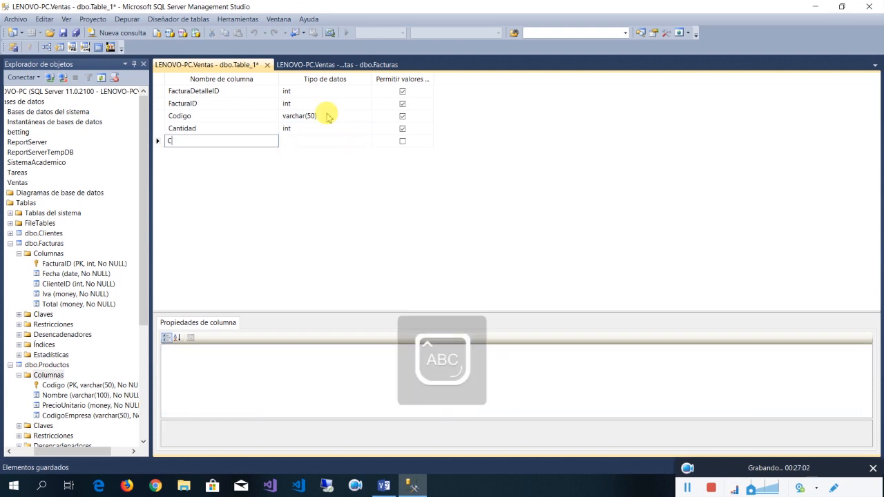
{"action": "key", "text": "BackSpace"}
{"action": "key", "text": "BackSpace"}
{"action": "key", "text": "BackSpace"}
{"action": "key", "text": "BackSpace"}
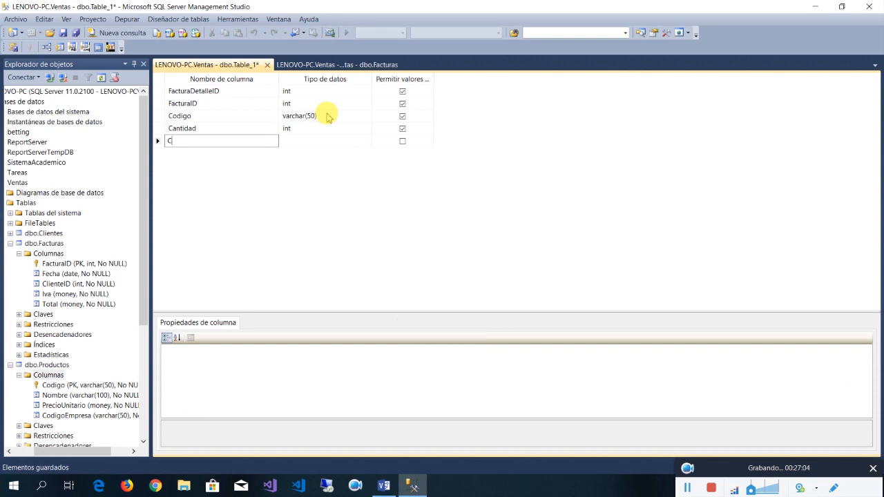
{"action": "type", "text": "pRECIO"}
{"action": "key", "text": "BackSpace"}
{"action": "key", "text": "BackSpace"}
{"action": "key", "text": "BackSpace"}
{"action": "key", "text": "BackSpace"}
{"action": "key", "text": "BackSpace"}
{"action": "key", "text": "BackSpace"}
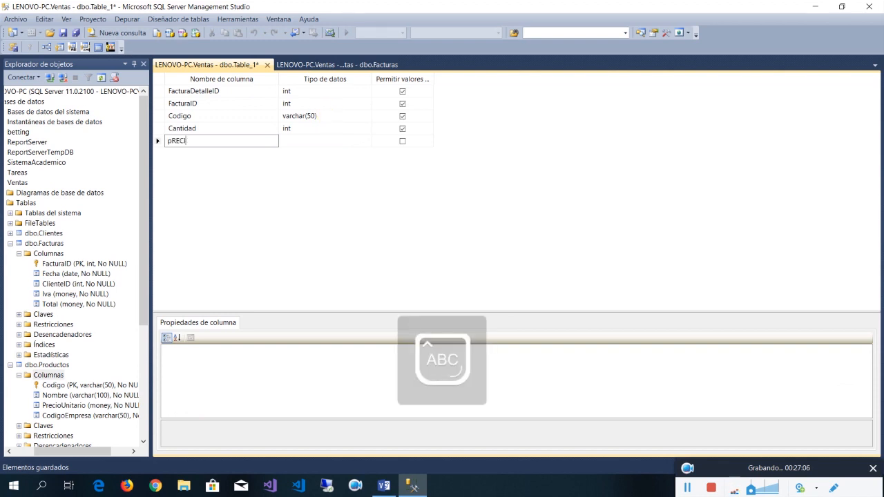
{"action": "type", "text": "P"}
{"action": "key", "text": "Caps_Lock"}
{"action": "type", "text": "recio"}
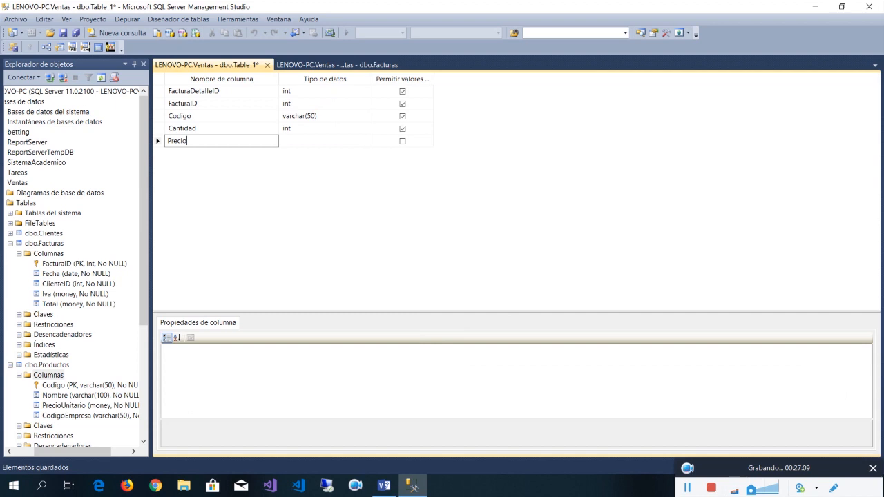
{"action": "key", "text": "Tab"}
{"action": "type", "text": "money"}
{"action": "key", "text": "Return"}
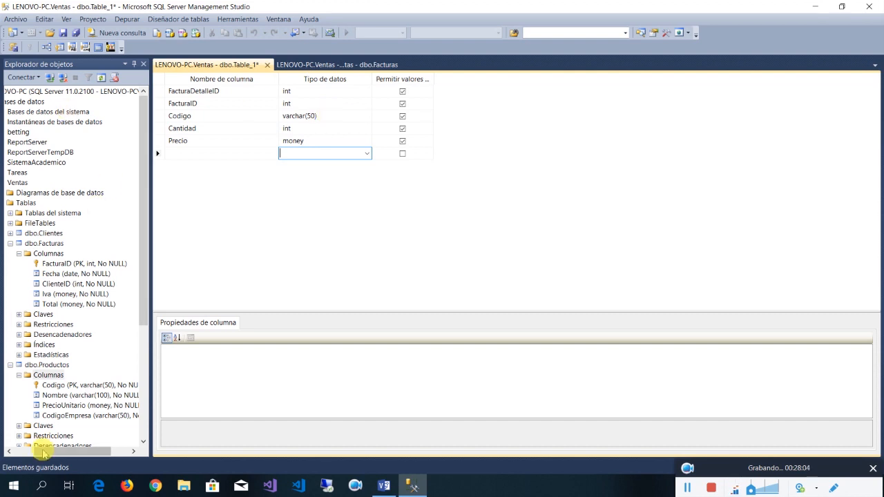
Disallow null values for the Precio and Cantidad columns
{"action": "left_click", "coordinate": [81, 406]}
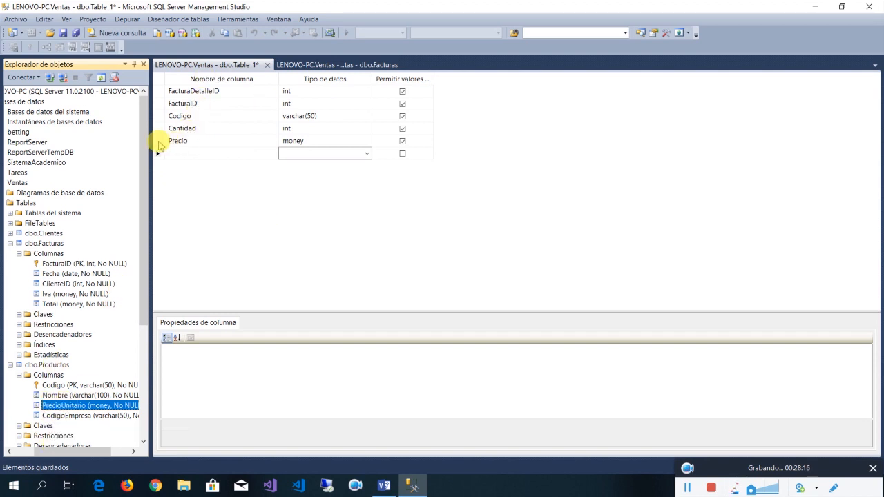
{"action": "left_click", "coordinate": [158, 142]}
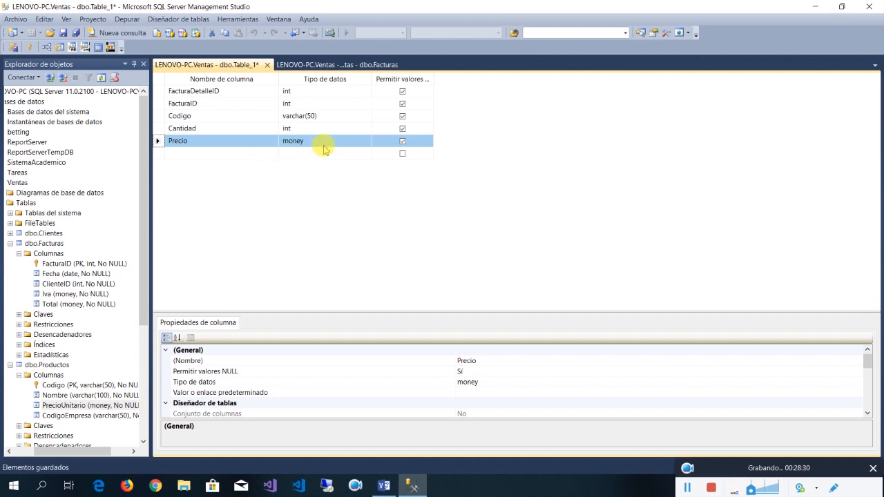
{"action": "left_click", "coordinate": [403, 141]}
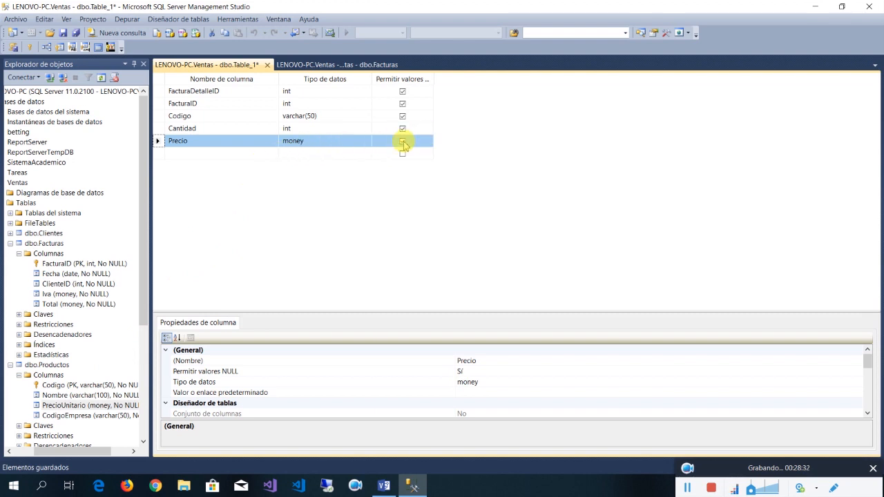
{"action": "left_click", "coordinate": [403, 129]}
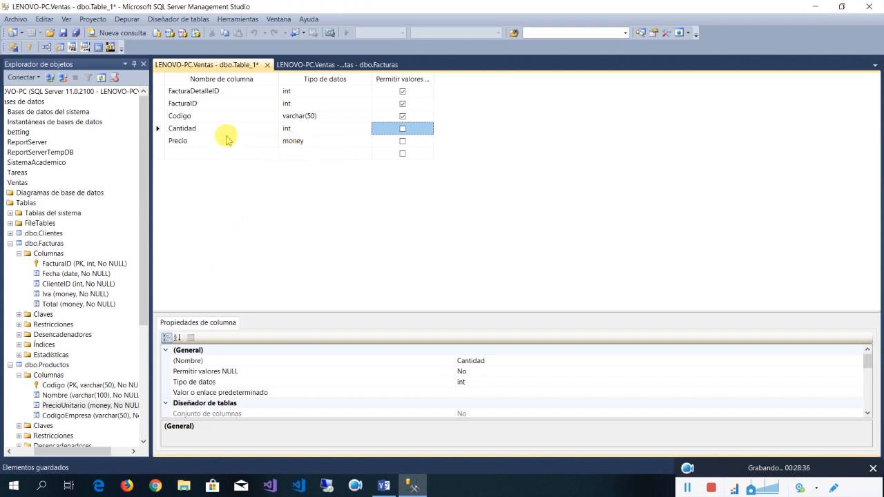
Compare Precio's data type with the PrecioUnitario and Nombre column definitions of the Productos table
{"action": "left_click", "coordinate": [301, 141]}
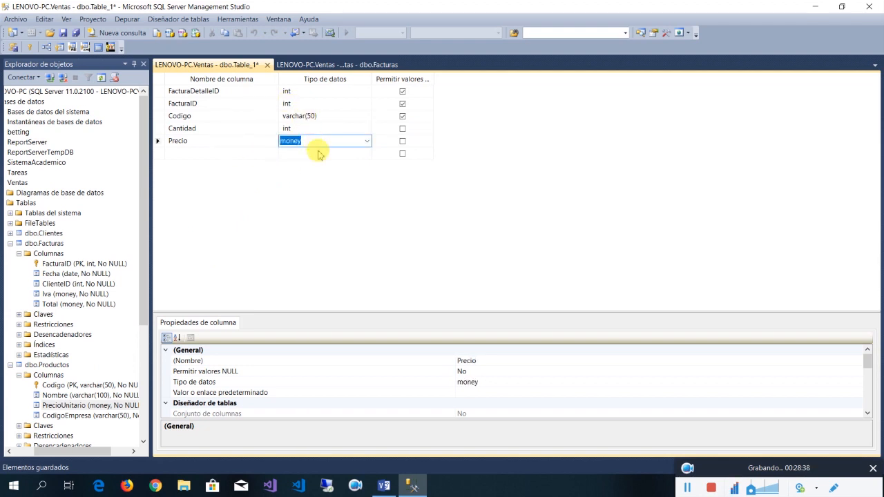
{"action": "left_click", "coordinate": [324, 188]}
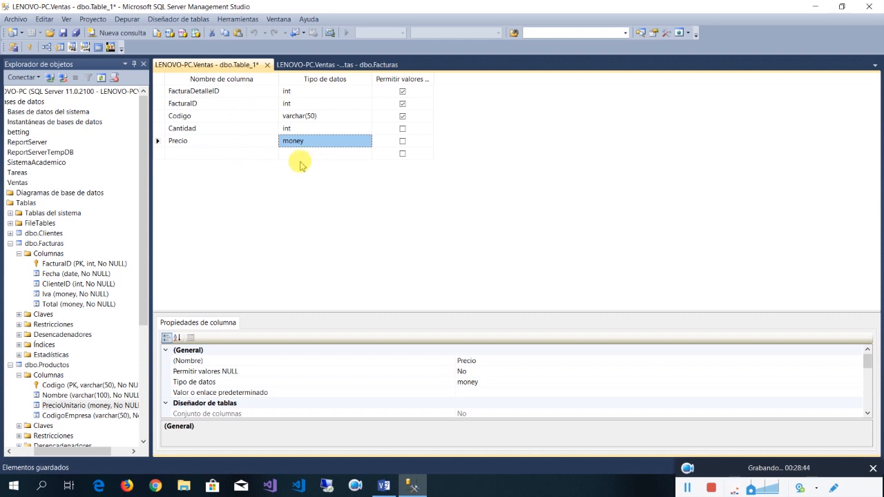
{"action": "left_click", "coordinate": [74, 406]}
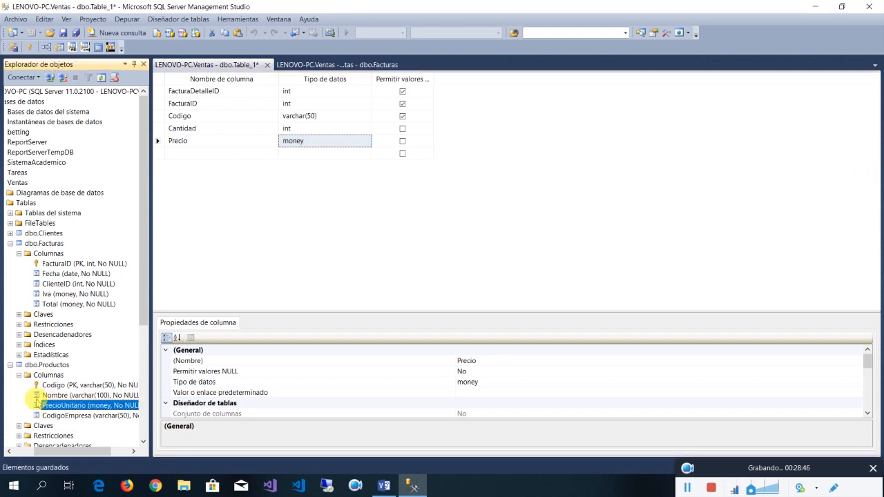
{"action": "left_click", "coordinate": [88, 395]}
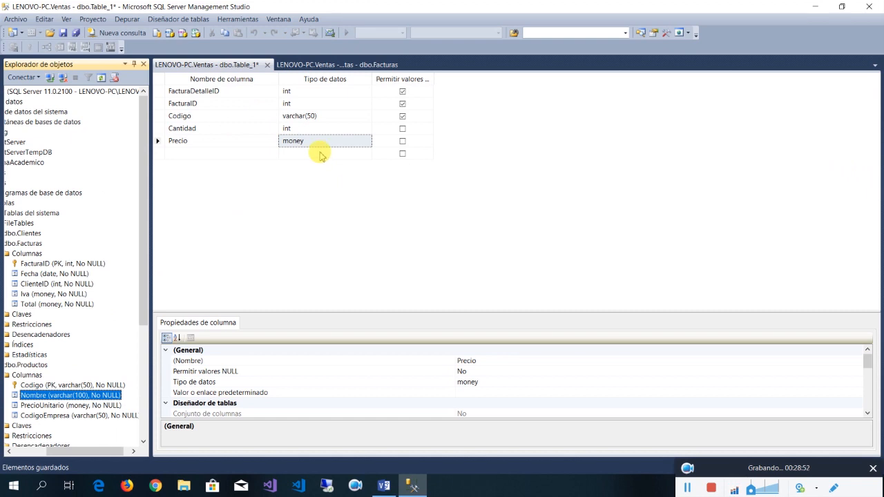
{"action": "left_click", "coordinate": [351, 199]}
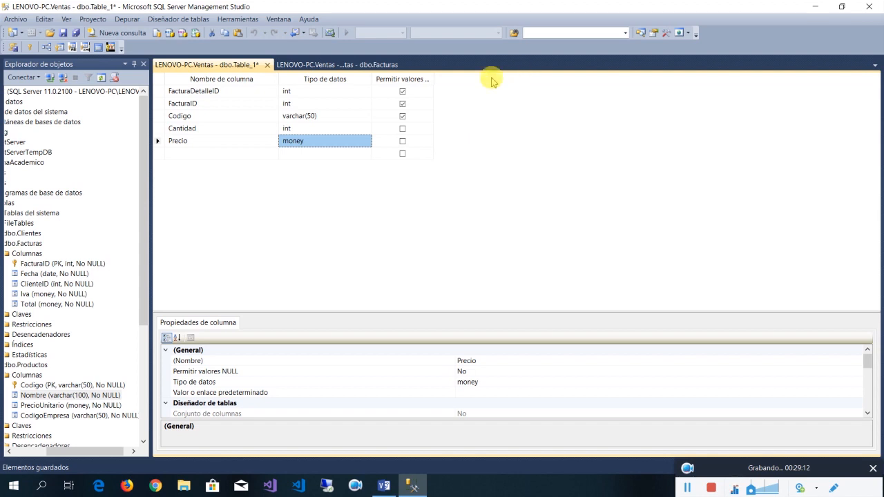
Disallow null values for Codigo, FacturaID and FacturaDetalleID, and set FacturaDetalleID as the primary key
{"action": "left_click", "coordinate": [402, 116]}
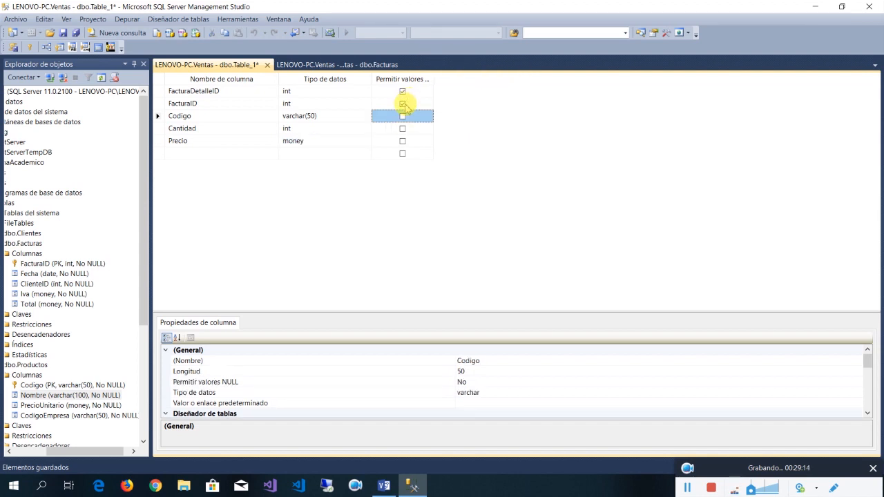
{"action": "left_click", "coordinate": [404, 104]}
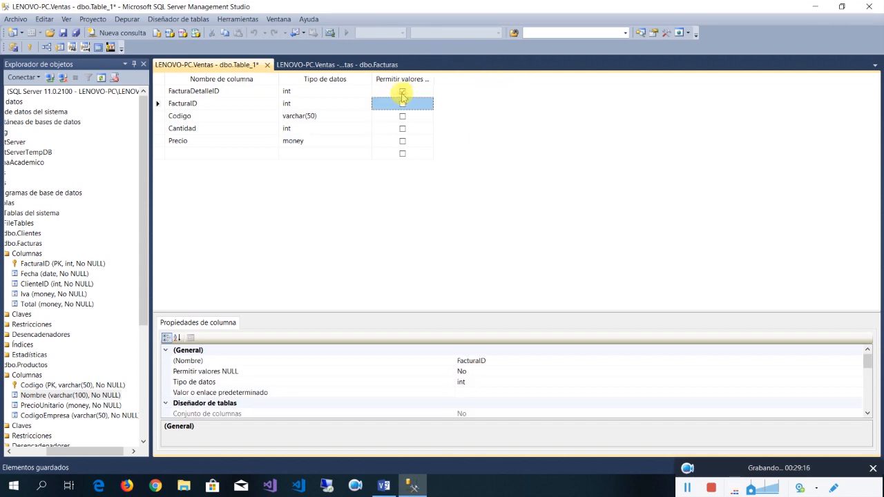
{"action": "left_click", "coordinate": [402, 92]}
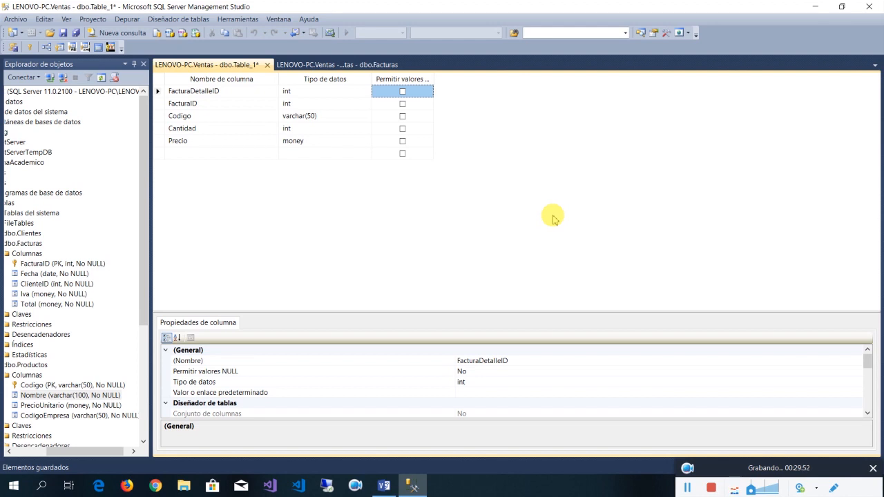
{"action": "right_click", "coordinate": [165, 96]}
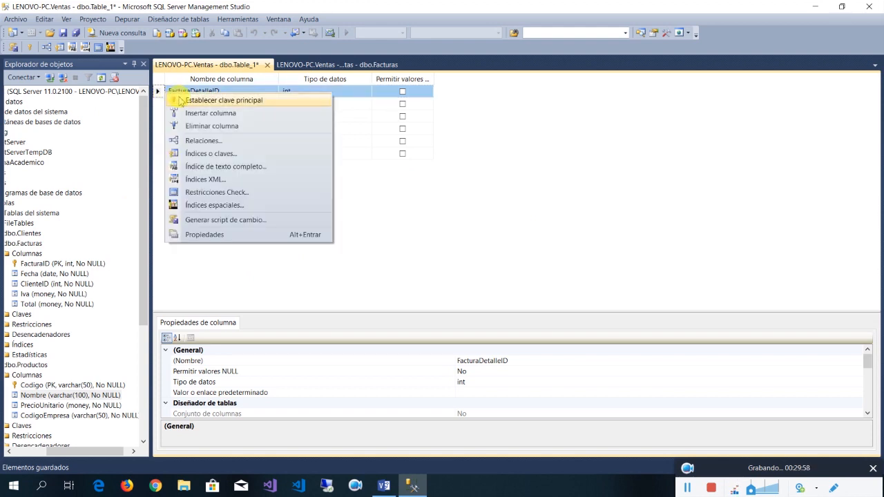
{"action": "left_click", "coordinate": [181, 101]}
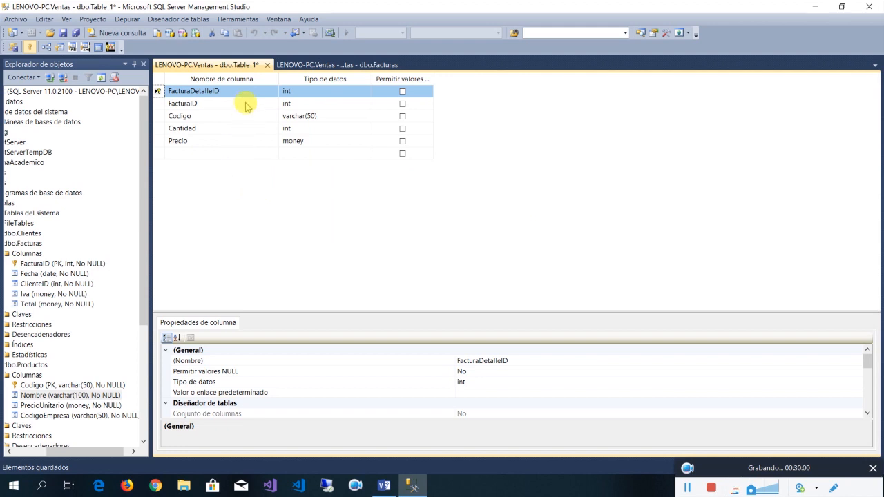
Enable the identity specification for the FacturaDetalleID column
{"action": "scroll", "coordinate": [235, 382], "scroll_direction": "down", "scroll_amount": 5}
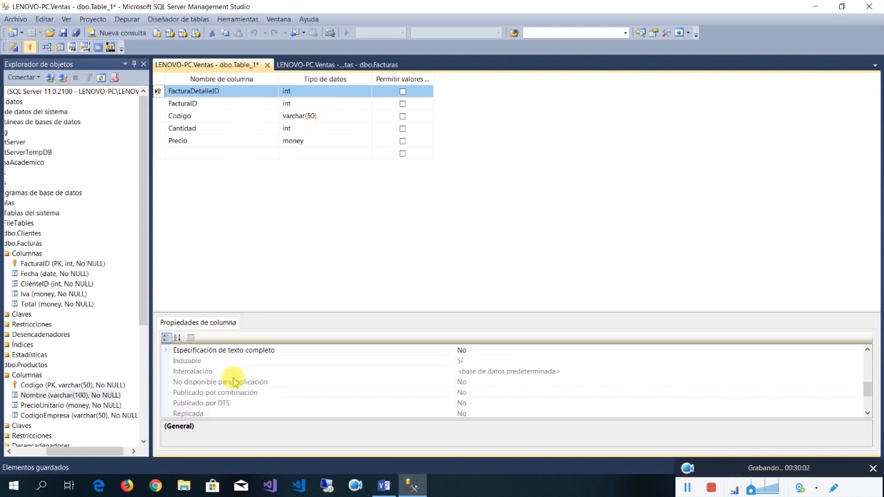
{"action": "scroll", "coordinate": [235, 382], "scroll_direction": "up", "scroll_amount": 3}
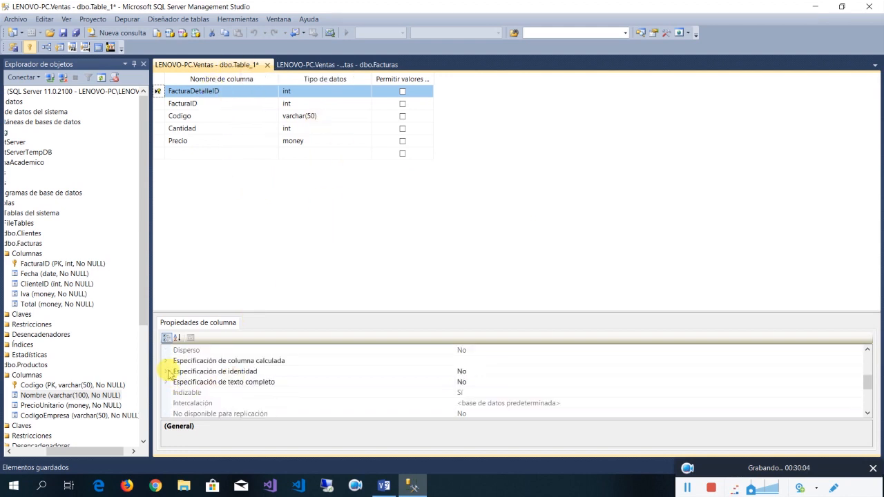
{"action": "left_click", "coordinate": [166, 371]}
{"action": "double_click", "coordinate": [467, 381]}
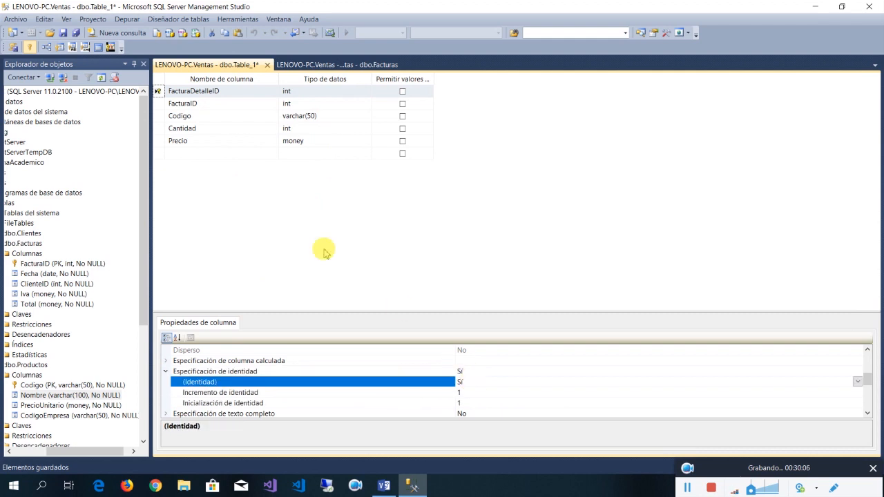
Save the new table as FacturaDetalle and close its design
{"action": "right_click", "coordinate": [223, 64]}
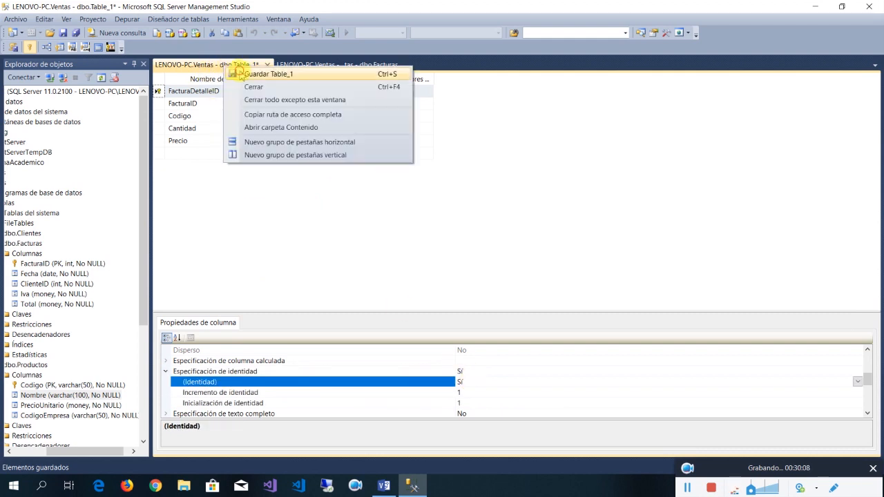
{"action": "left_click", "coordinate": [241, 72]}
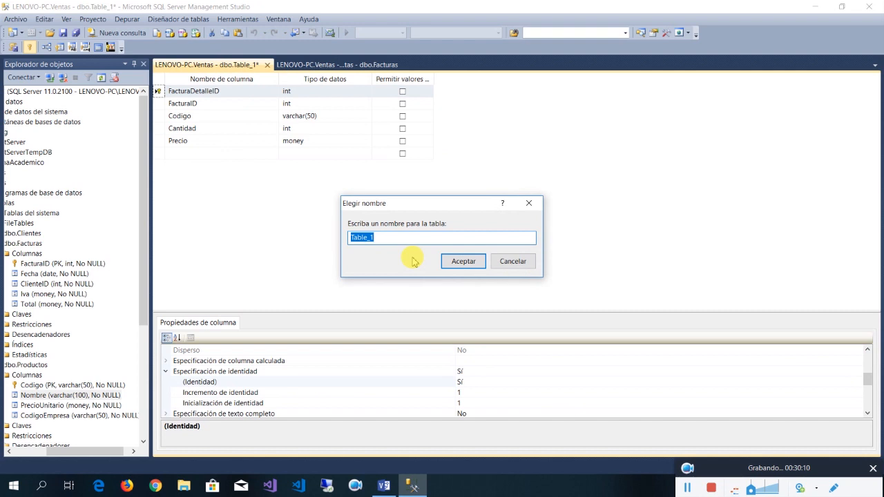
{"action": "key", "text": "Caps_Lock"}
{"action": "type", "text": "D"}
{"action": "key", "text": "BackSpace"}
{"action": "key", "text": "Caps_Lock"}
{"action": "type", "text": "FacturaDetalle"}
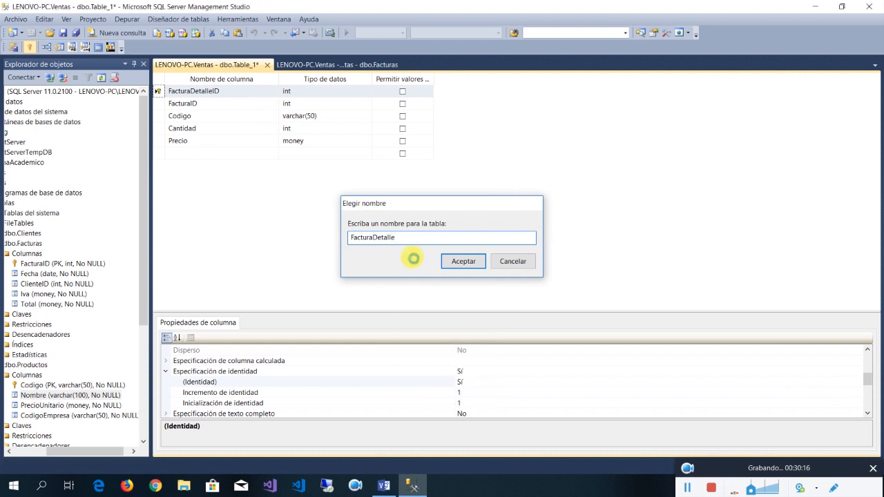
{"action": "key", "text": "Return"}
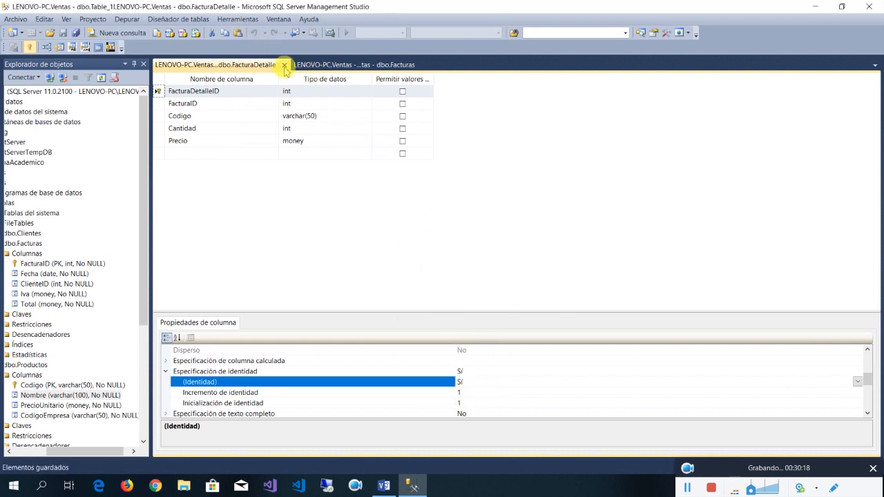
{"action": "left_click", "coordinate": [284, 65]}
Collapse the expanded tables of the Ventas database and refresh its table list
{"action": "left_click_drag", "start_coordinate": [80, 452], "coordinate": [38, 452]}
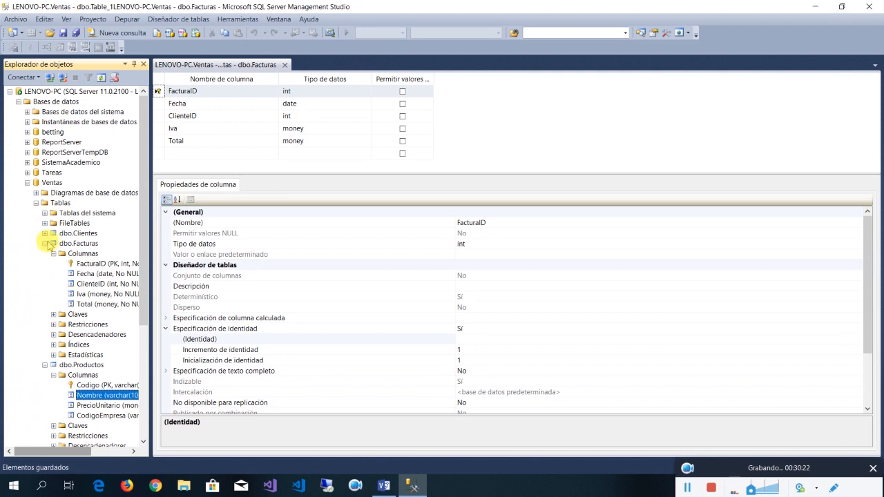
{"action": "left_click", "coordinate": [45, 243]}
{"action": "left_click", "coordinate": [43, 254]}
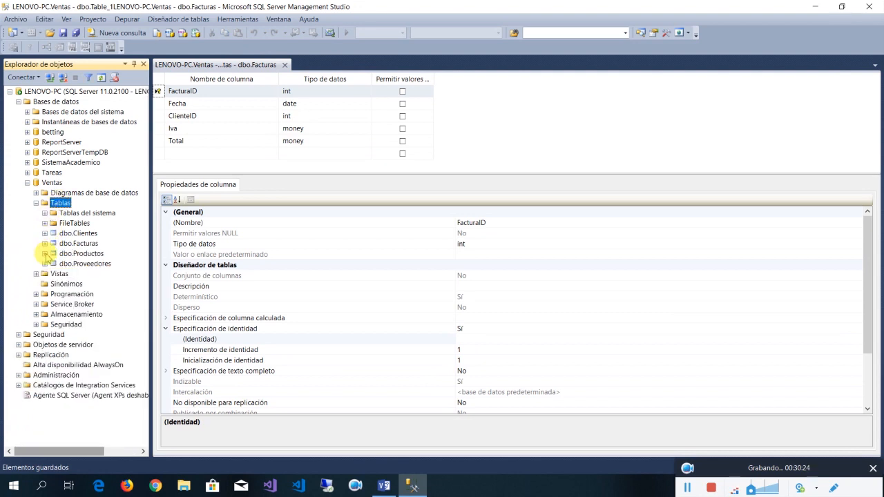
{"action": "left_click", "coordinate": [101, 76]}
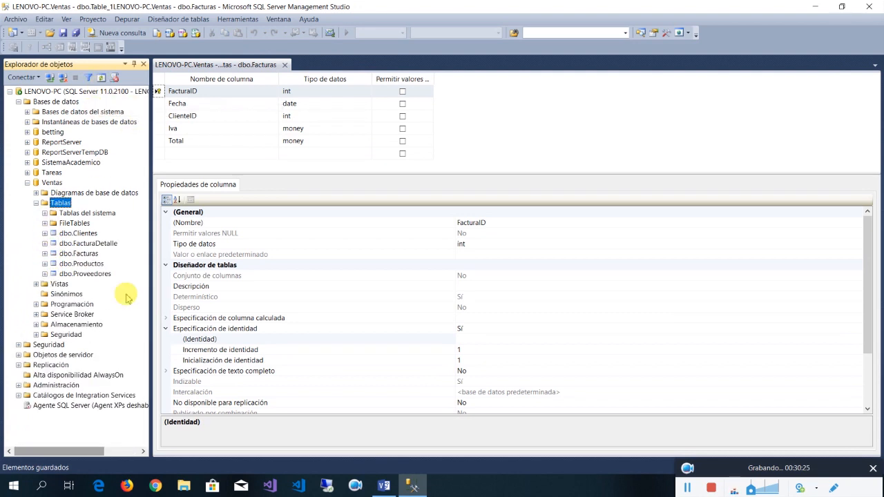
Review the columns of the FacturaDetalle table, collapse it, and close the Facturas table design
{"action": "double_click", "coordinate": [116, 244]}
{"action": "left_click", "coordinate": [87, 253]}
{"action": "double_click", "coordinate": [83, 254]}
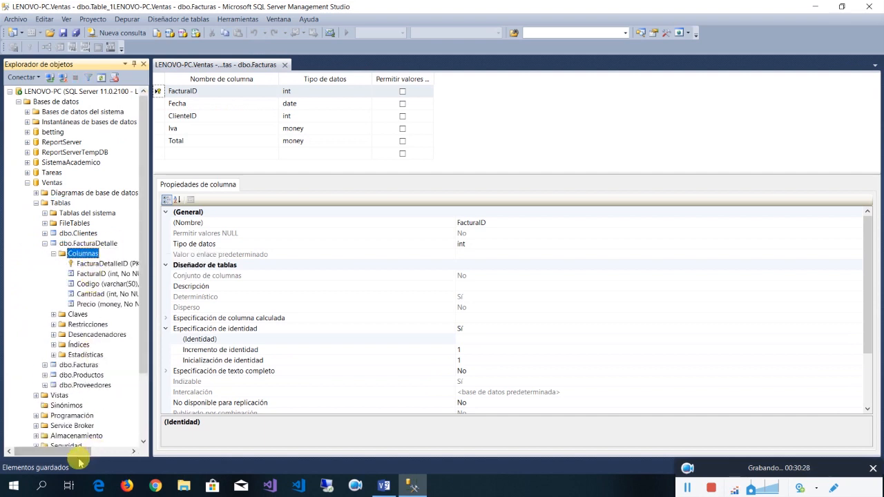
{"action": "left_click_drag", "start_coordinate": [68, 450], "coordinate": [82, 449]}
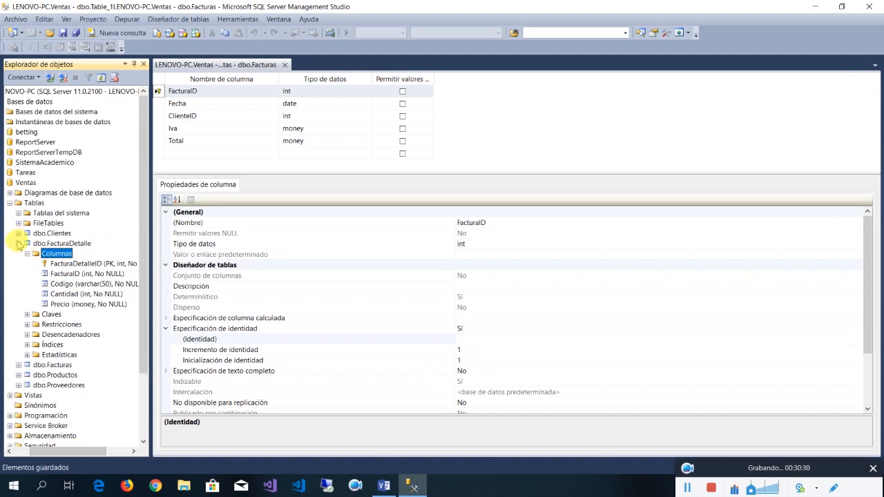
{"action": "left_click", "coordinate": [19, 243]}
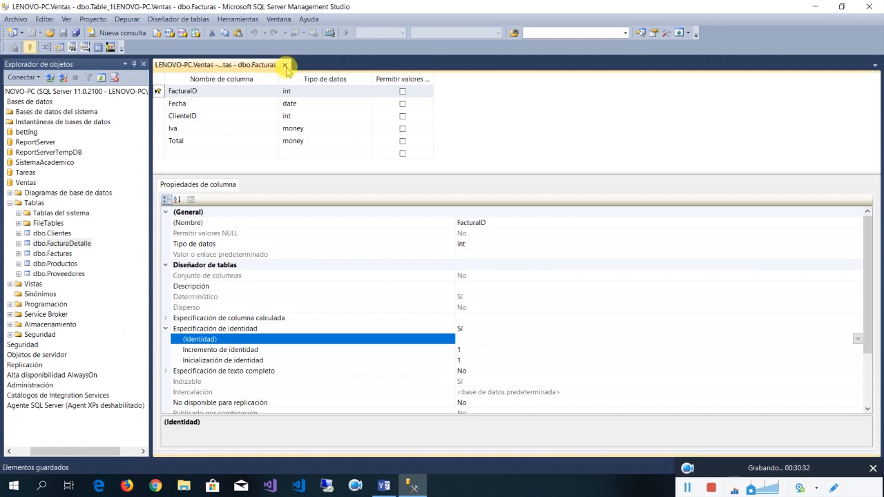
{"action": "left_click", "coordinate": [285, 64]}
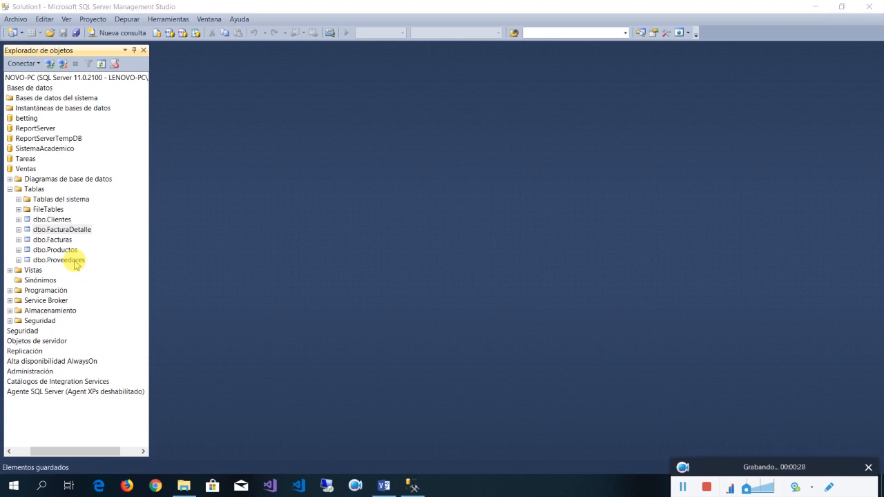
Expand the columns of the Proveedores table and open its first 200 rows for editing
{"action": "double_click", "coordinate": [75, 262]}
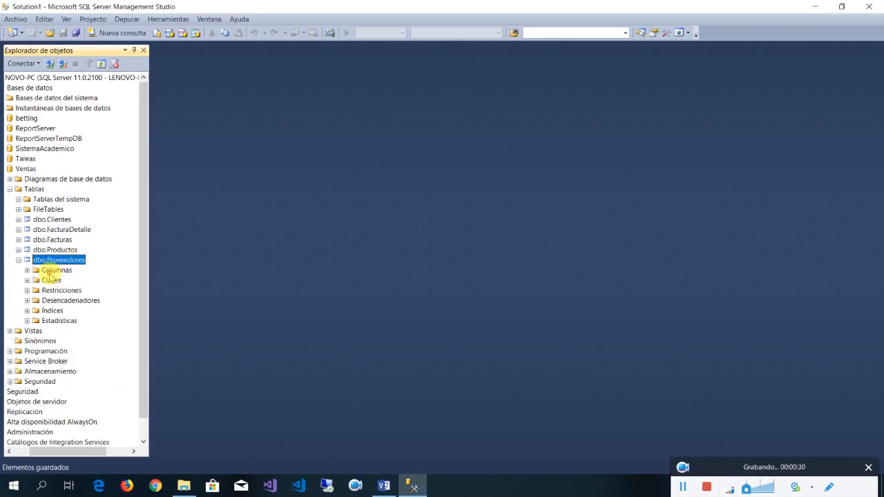
{"action": "double_click", "coordinate": [53, 272]}
{"action": "right_click", "coordinate": [72, 261]}
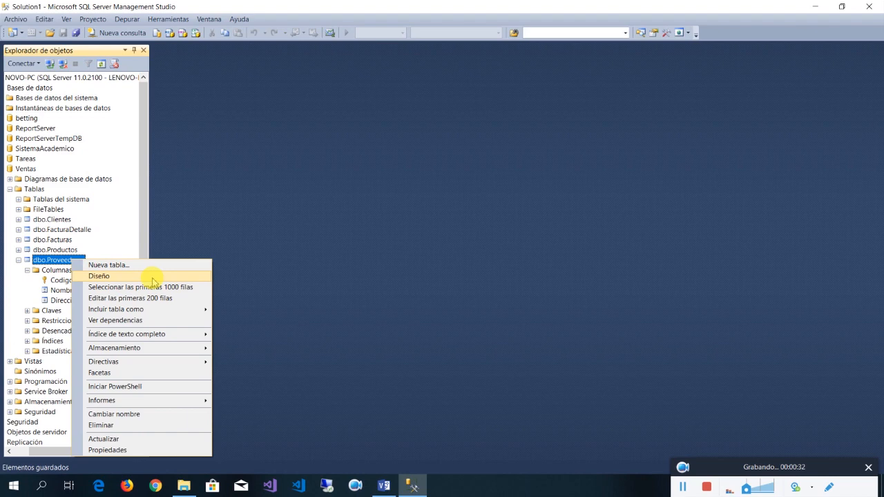
{"action": "left_click", "coordinate": [149, 304]}
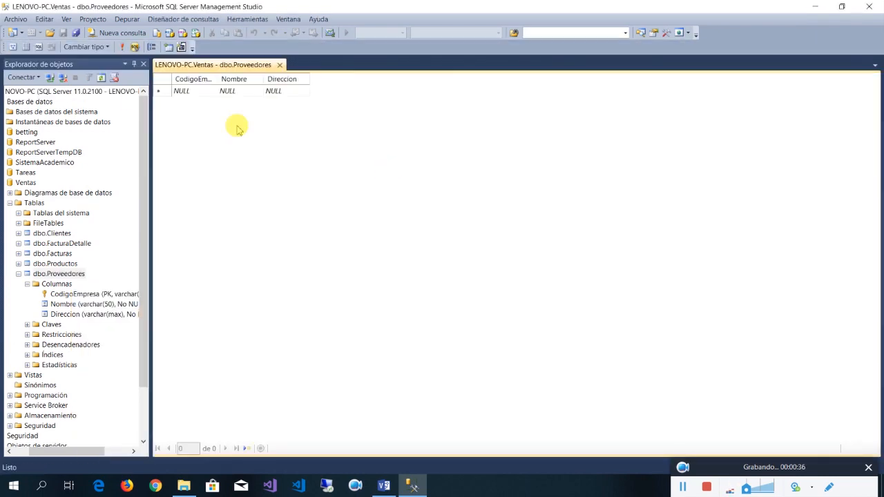
Add a supplier row with CodigoEmpresa P01, Nombre SINSA and the supplier's address in Direccion
{"action": "left_click", "coordinate": [200, 93]}
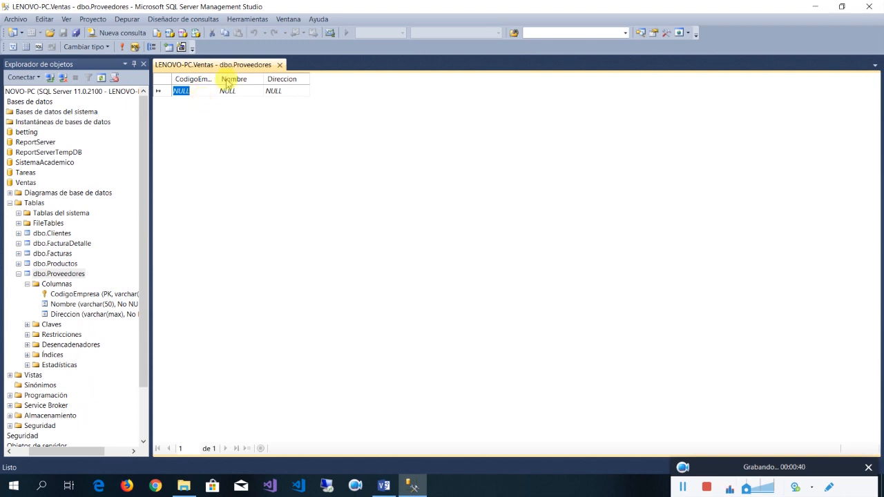
{"action": "type", "text": "P01"}
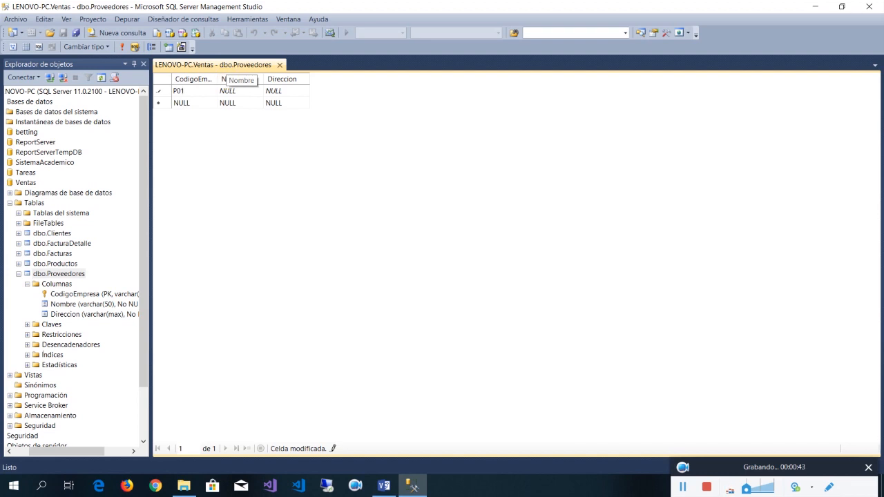
{"action": "key", "text": "Tab"}
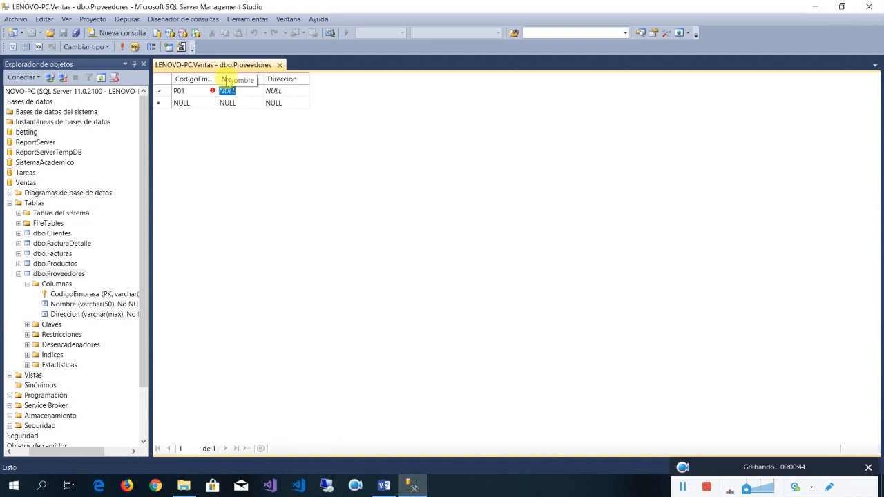
{"action": "type", "text": "SINSA"}
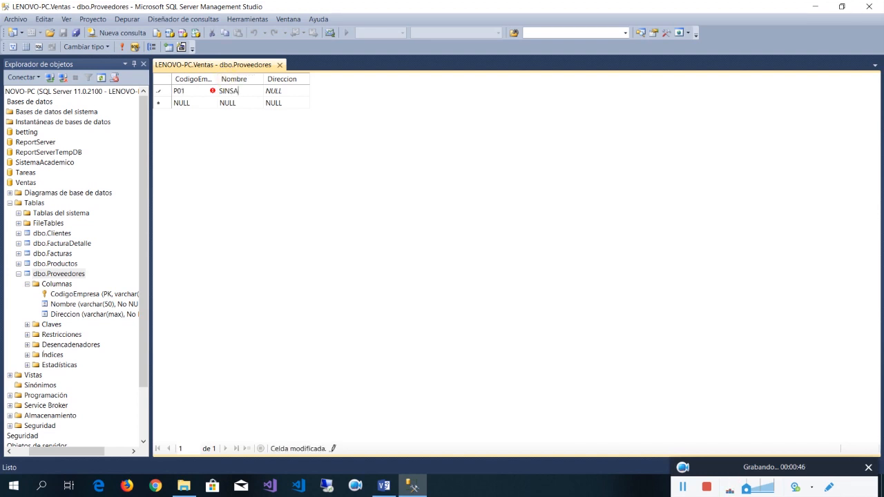
{"action": "key", "text": "Tab"}
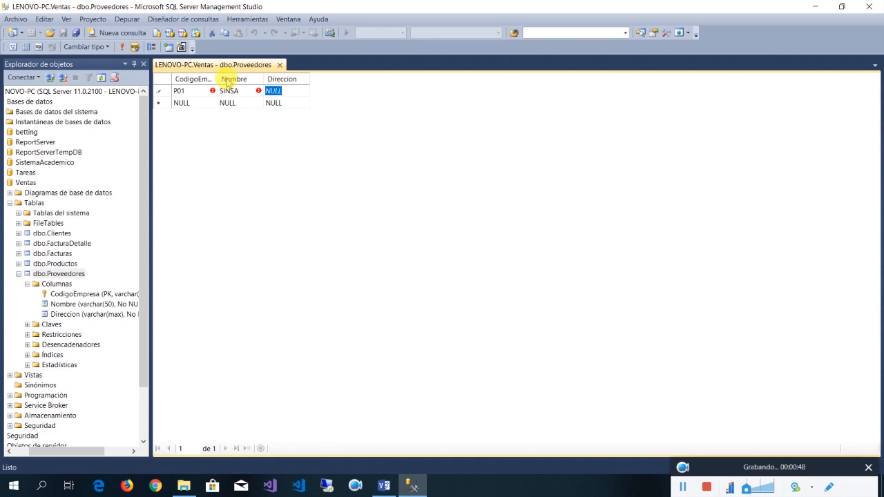
{"action": "type", "text": "ROTONDA"}
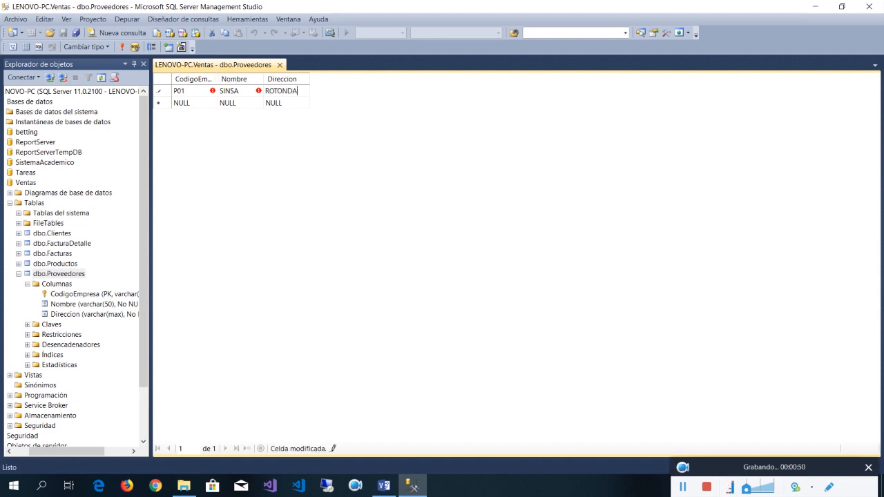
{"action": "type", "text": " EL PERIODISTA"}
{"action": "key", "text": "Down"}
{"action": "key", "text": "Left"}
{"action": "key", "text": "Left"}
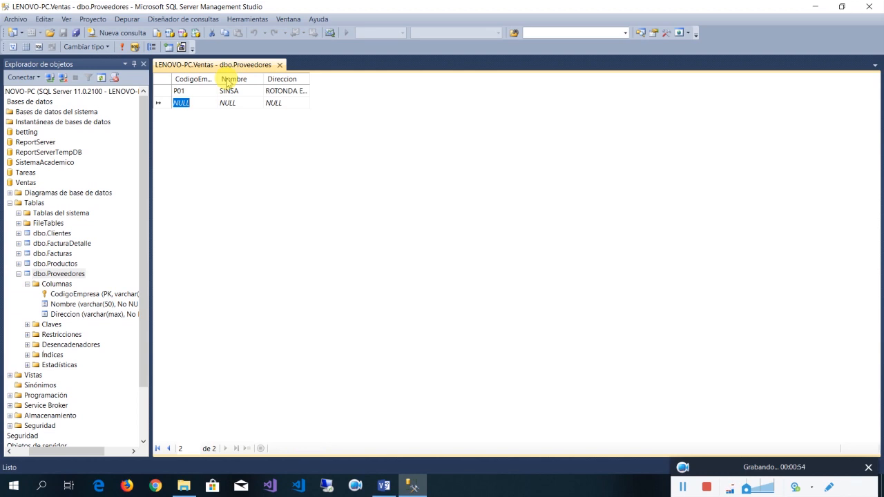
Add a second supplier row with CodigoEmpresa P02, Nombre COCA COLA and its address, and fit the CodigoEmpresa column to its heading
{"action": "type", "text": "P"}
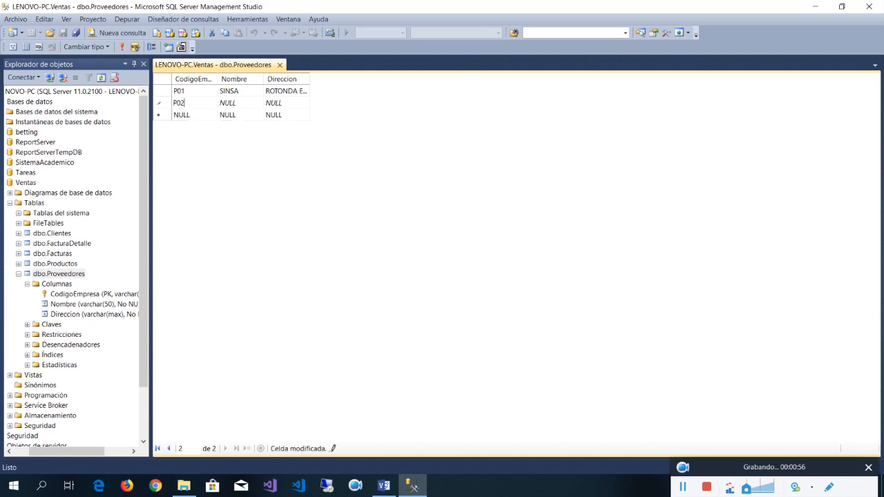
{"action": "type", "text": "02"}
{"action": "key", "text": "Tab"}
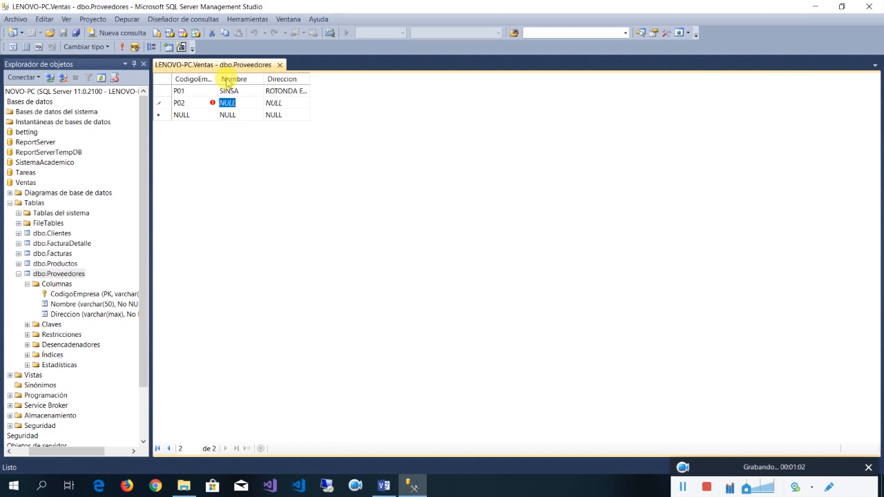
{"action": "type", "text": "C"}
{"action": "key", "text": "Caps_Lock"}
{"action": "key", "text": "Caps_Lock"}
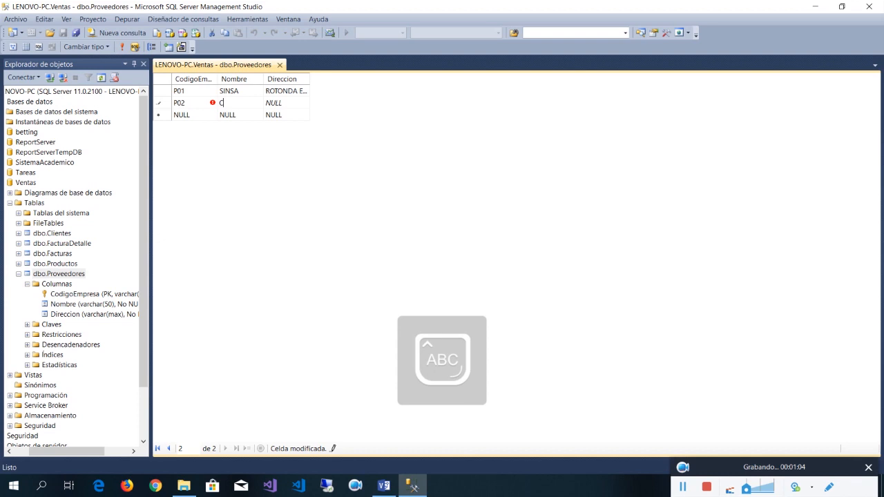
{"action": "type", "text": "OCA COLA"}
{"action": "key", "text": "Tab"}
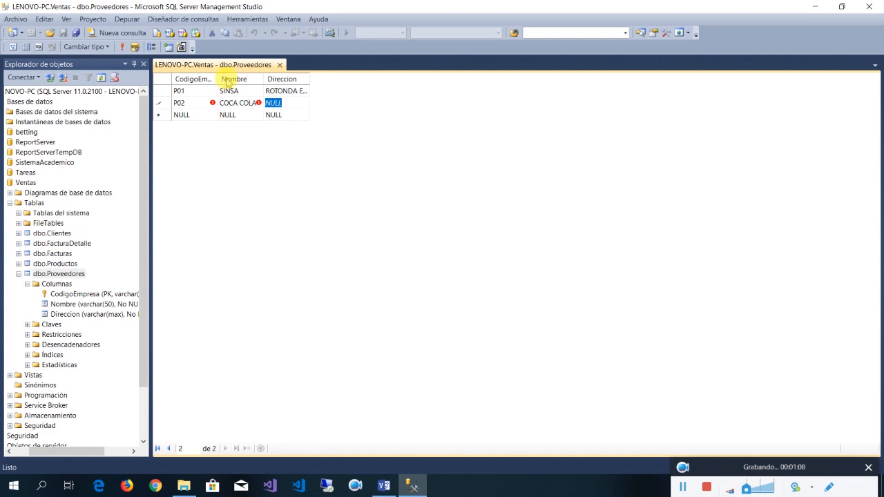
{"action": "type", "text": "CARRERTERA"}
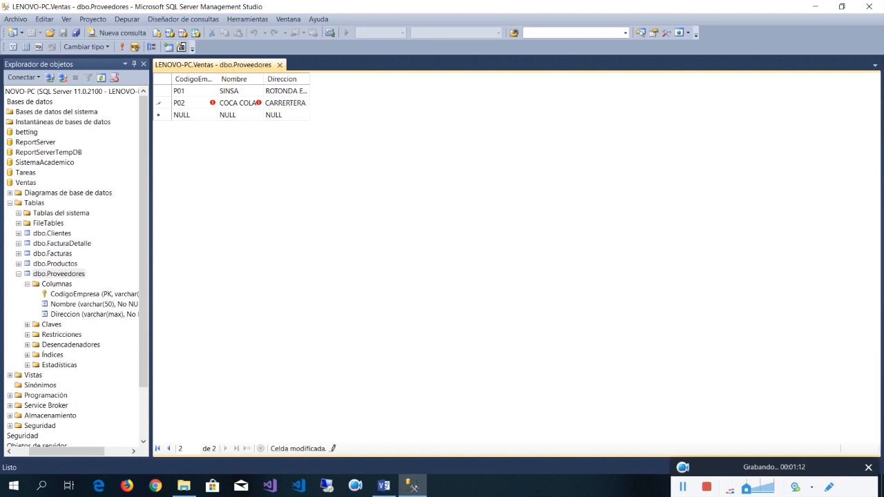
{"action": "key", "text": "BackSpace"}
{"action": "key", "text": "BackSpace"}
{"action": "key", "text": "BackSpace"}
{"action": "key", "text": "BackSpace"}
{"action": "type", "text": "TERA NORTE"}
{"action": "key", "text": "Return"}
{"action": "double_click", "coordinate": [218, 78]}
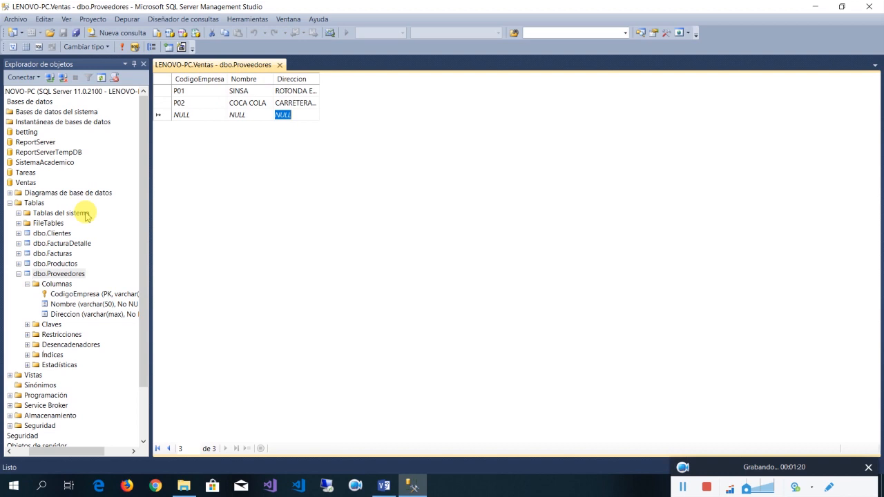
Open the first 200 rows of the Productos table for editing and start its empty row
{"action": "left_click", "coordinate": [57, 264]}
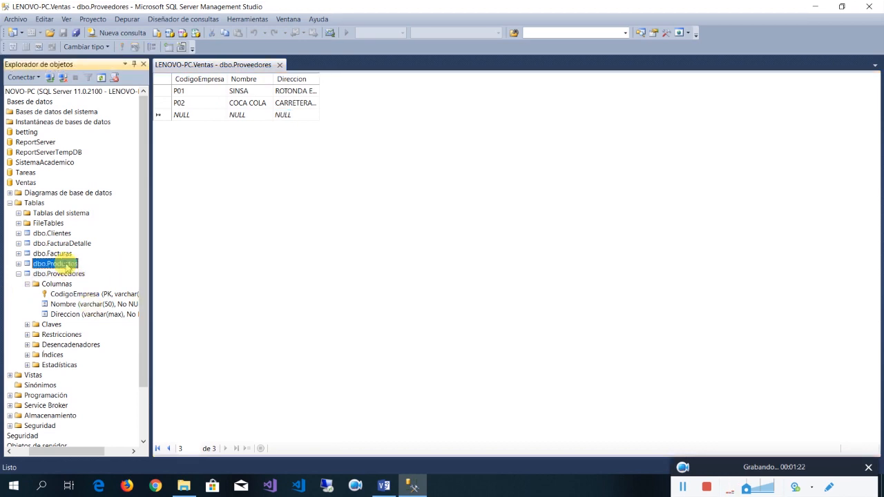
{"action": "right_click", "coordinate": [57, 264]}
{"action": "left_click", "coordinate": [163, 301]}
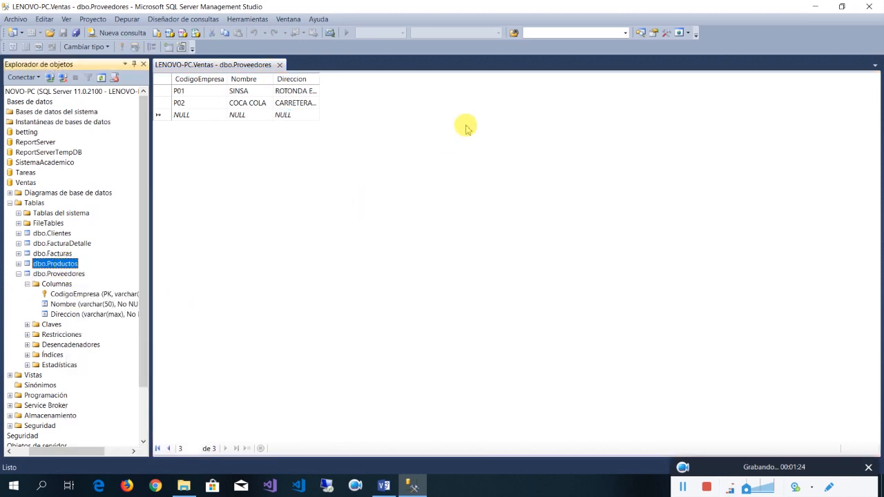
{"action": "left_click", "coordinate": [181, 91]}
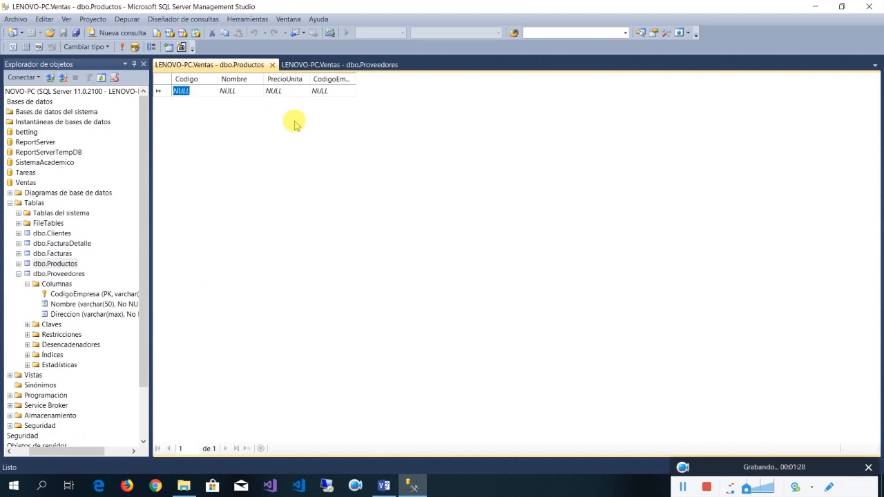
Enter a product row with Codigo P01-0001, Nombre Juego del valle and a unit price of 14
{"action": "type", "text": "P01-0001"}
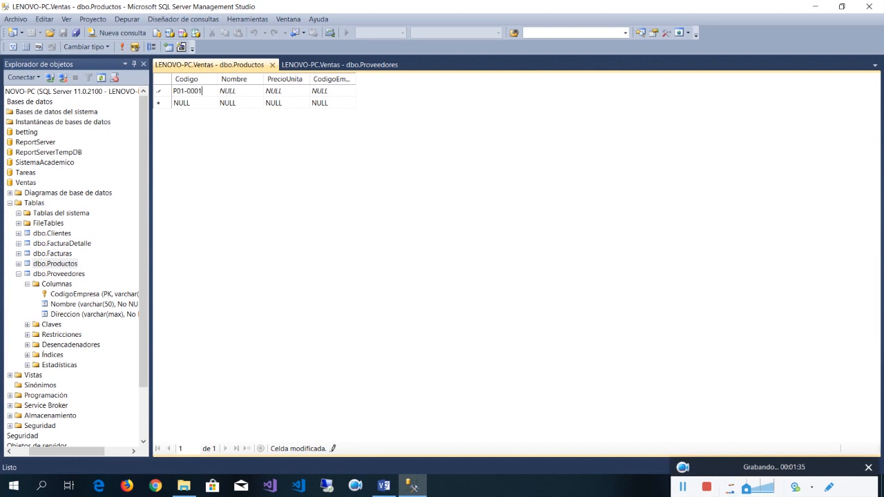
{"action": "key", "text": "Tab"}
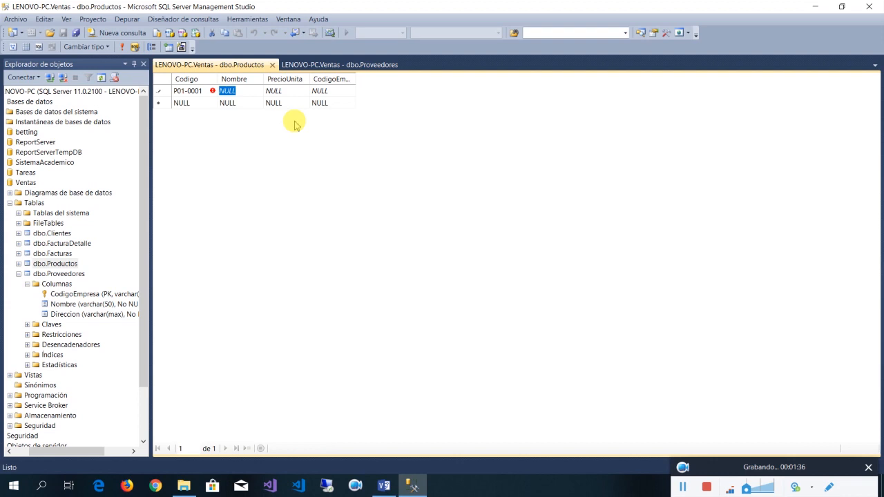
{"action": "type", "text": "Juego"}
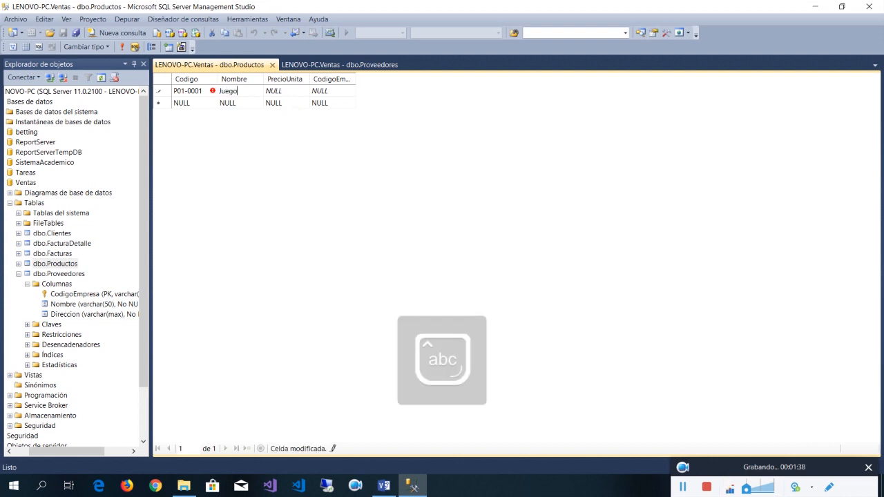
{"action": "type", "text": " del valle"}
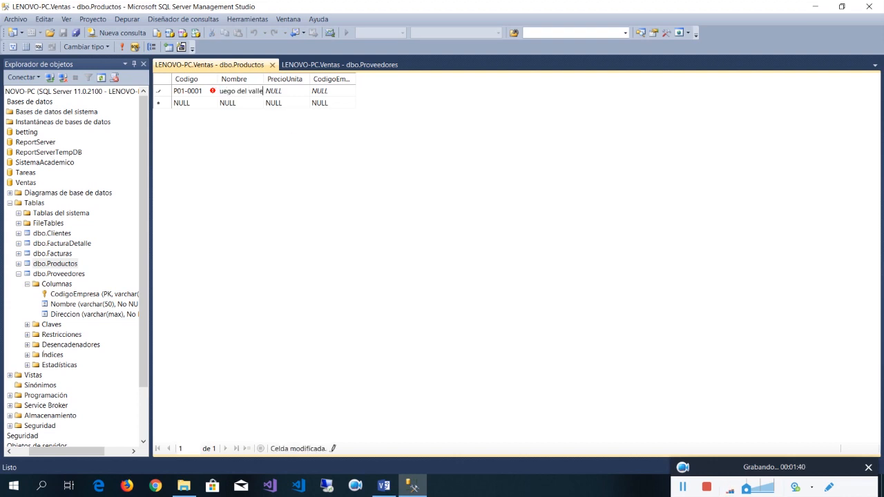
{"action": "key", "text": "Tab"}
{"action": "type", "text": "14"}
{"action": "key", "text": "Tab"}
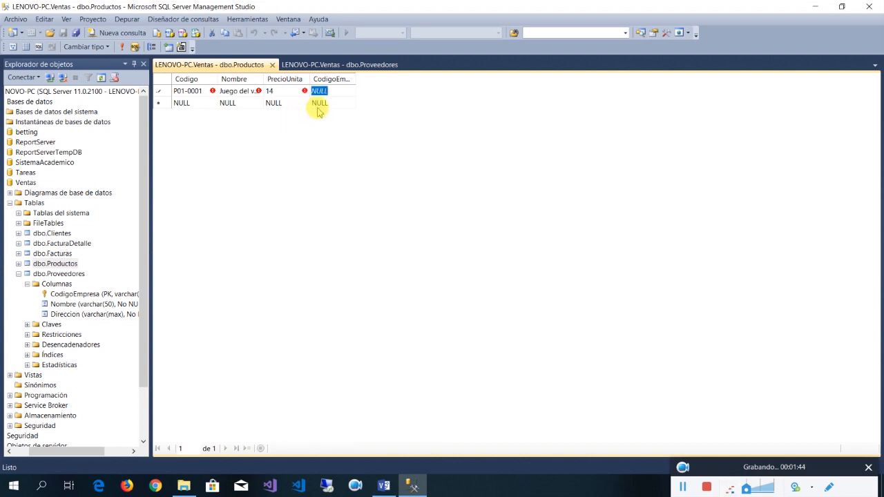
Widen the CodigoEmpresa column and try to save the product row with CodigoEmpresa left empty
{"action": "left_click_drag", "start_coordinate": [356, 79], "coordinate": [431, 93]}
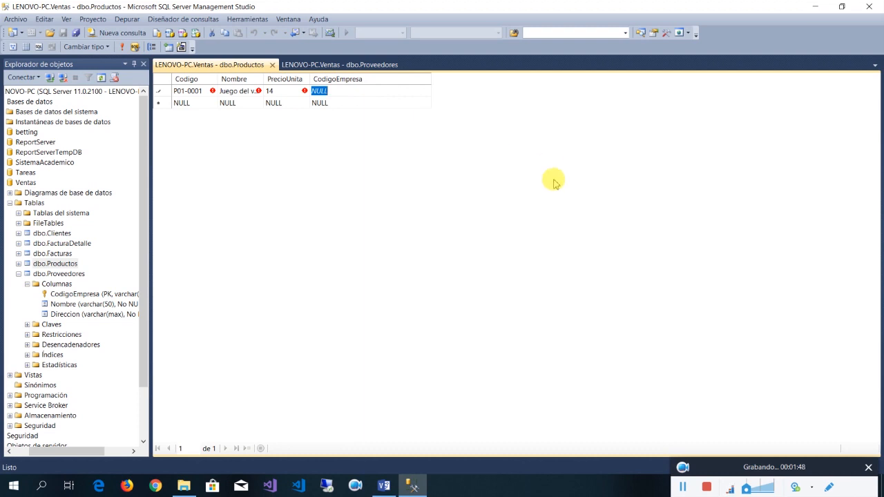
{"action": "left_click", "coordinate": [555, 182]}
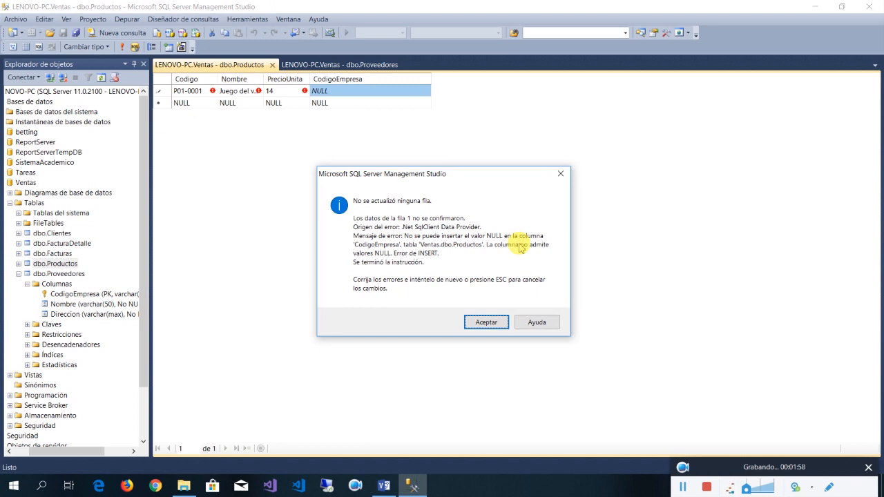
{"action": "left_click", "coordinate": [486, 322]}
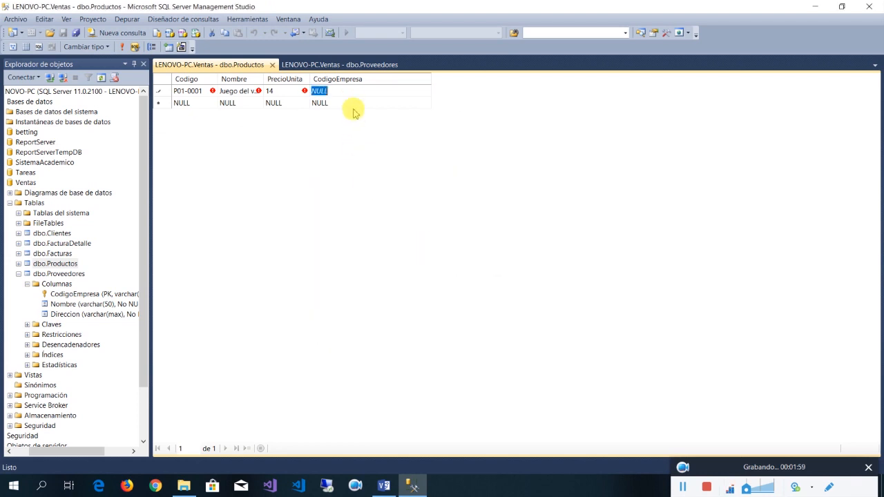
Check the supplier codes in Proveedores, and save the product row with the nonexistent supplier code P04 in CodigoEmpresa
{"action": "left_click", "coordinate": [339, 64]}
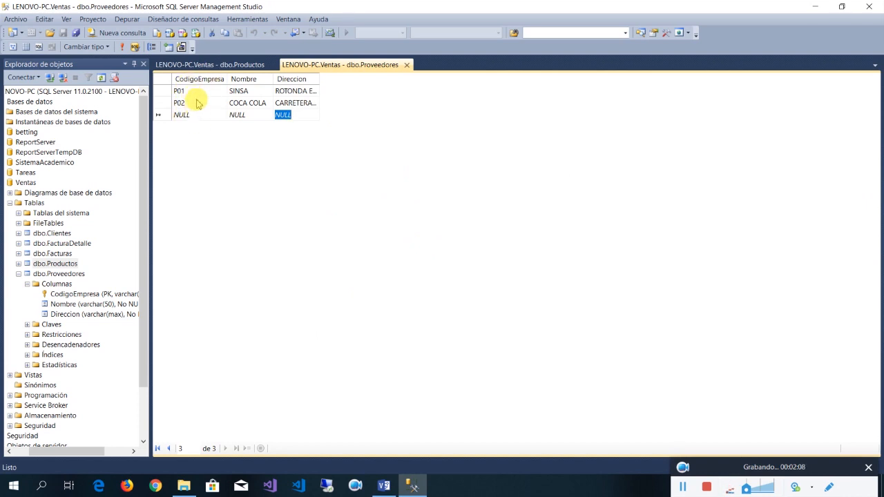
{"action": "left_click", "coordinate": [230, 65]}
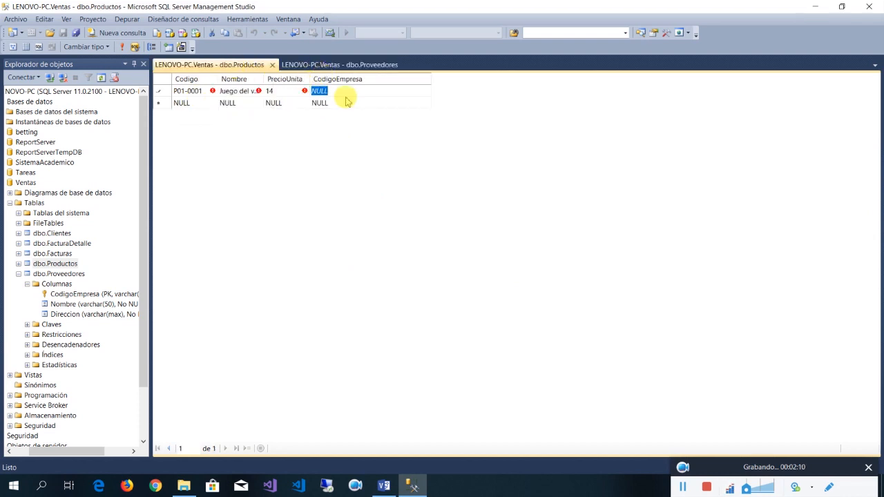
{"action": "type", "text": "P0"}
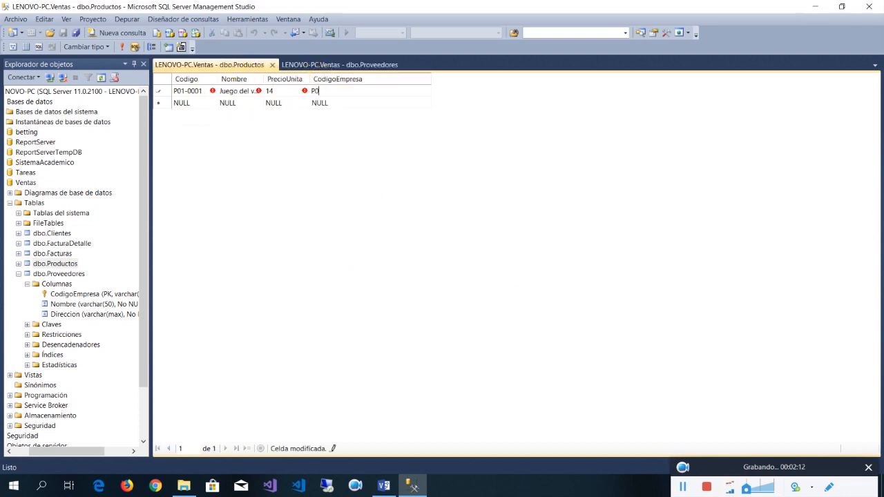
{"action": "left_click", "coordinate": [347, 102]}
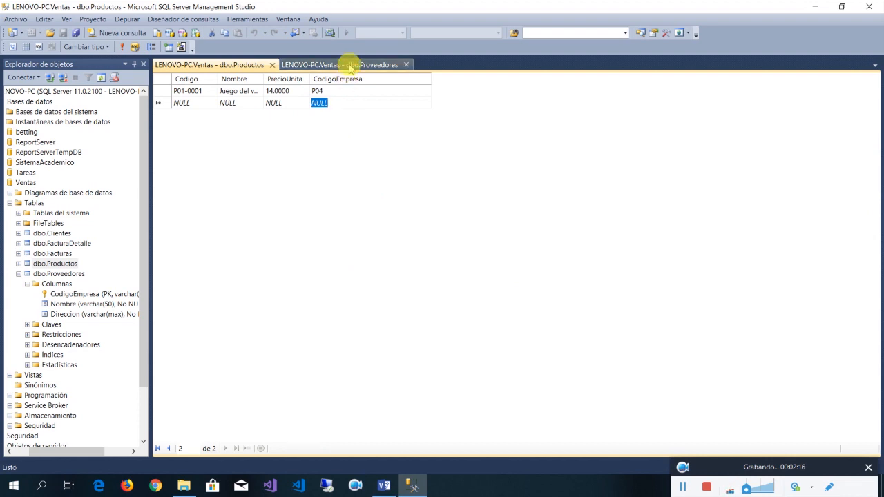
Compare the product's CodigoEmpresa with the codes in Proveedores and delete the P01-0001 row from Productos
{"action": "left_click", "coordinate": [344, 64]}
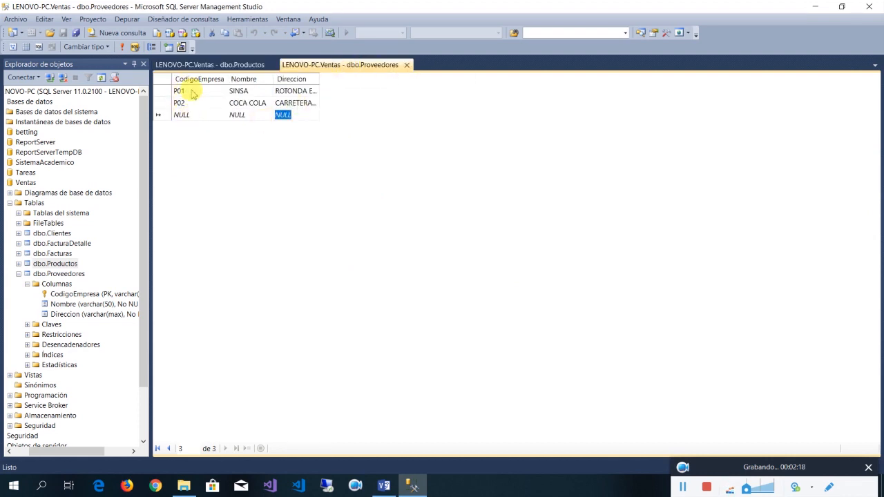
{"action": "left_click", "coordinate": [225, 66]}
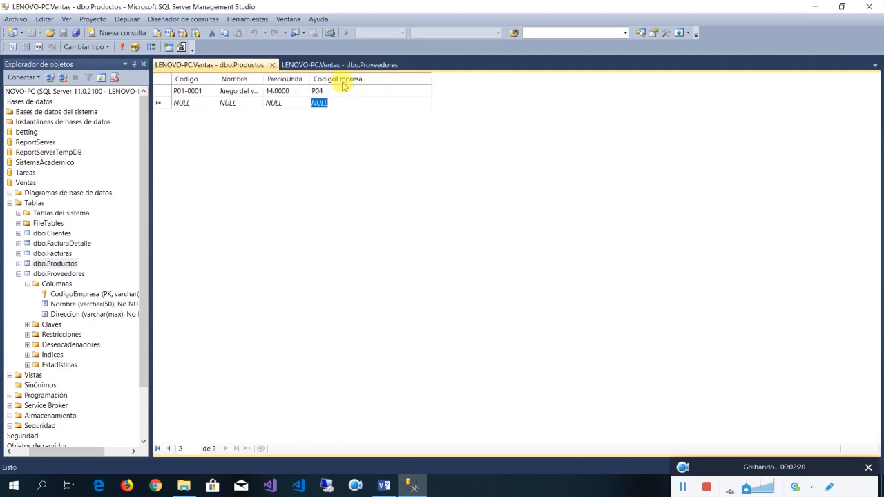
{"action": "left_click", "coordinate": [338, 64]}
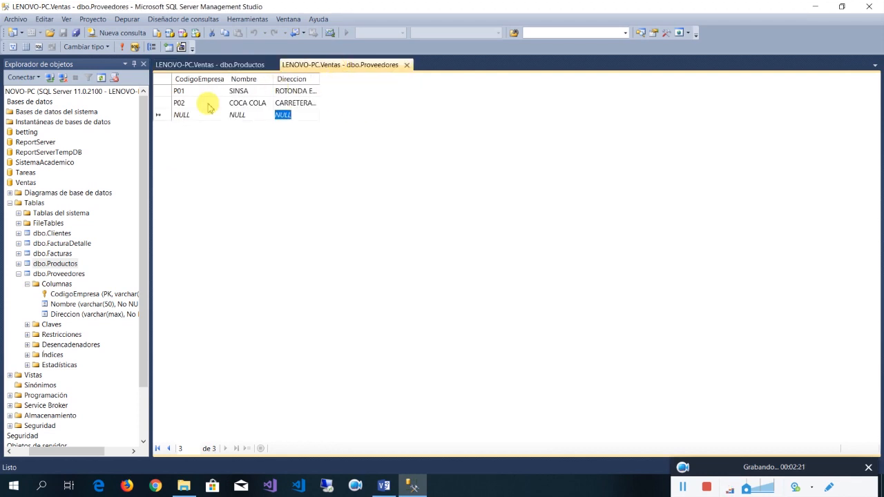
{"action": "left_click", "coordinate": [225, 67]}
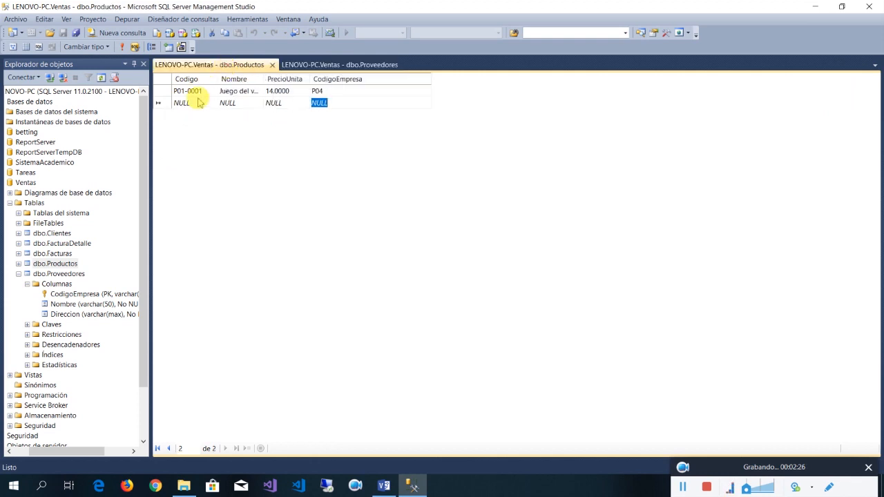
{"action": "left_click", "coordinate": [159, 91]}
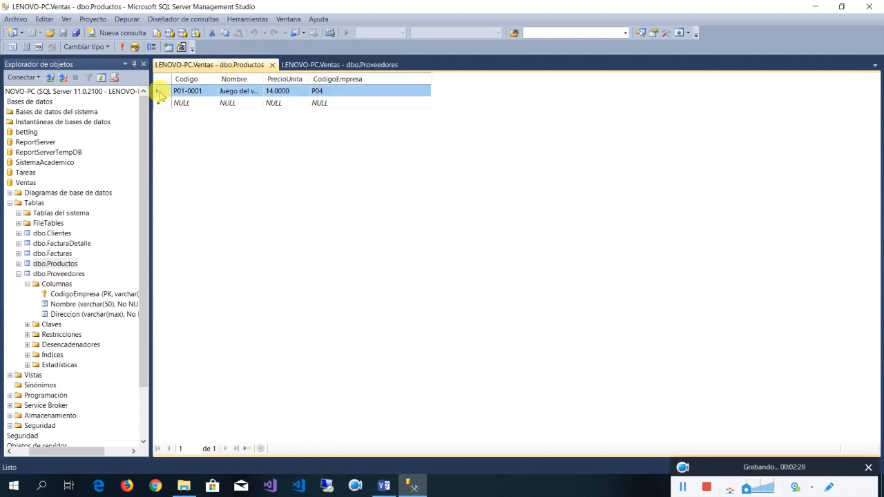
{"action": "right_click", "coordinate": [158, 91]}
{"action": "left_click", "coordinate": [192, 152]}
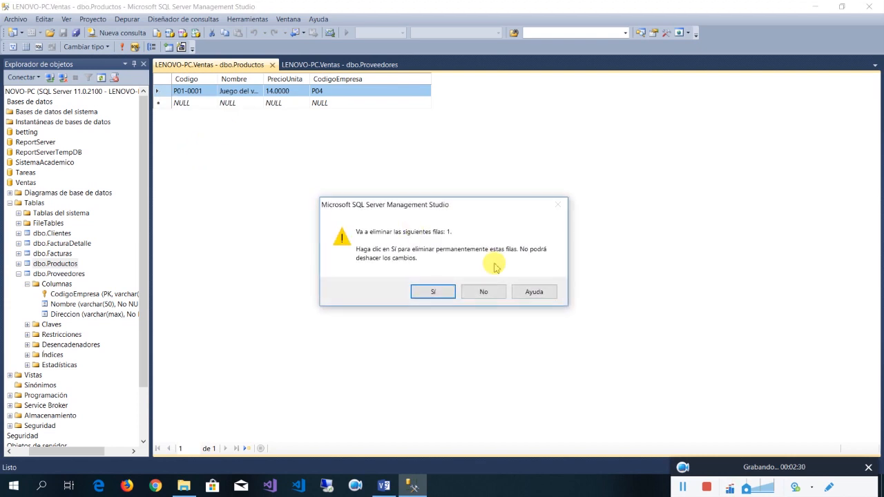
{"action": "left_click", "coordinate": [421, 292]}
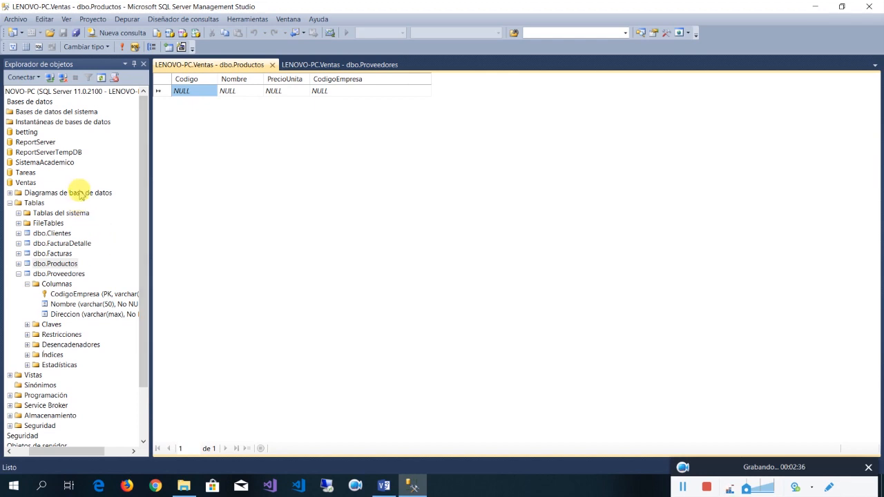
Create the support objects for database diagrams in the Ventas database
{"action": "right_click", "coordinate": [81, 195]}
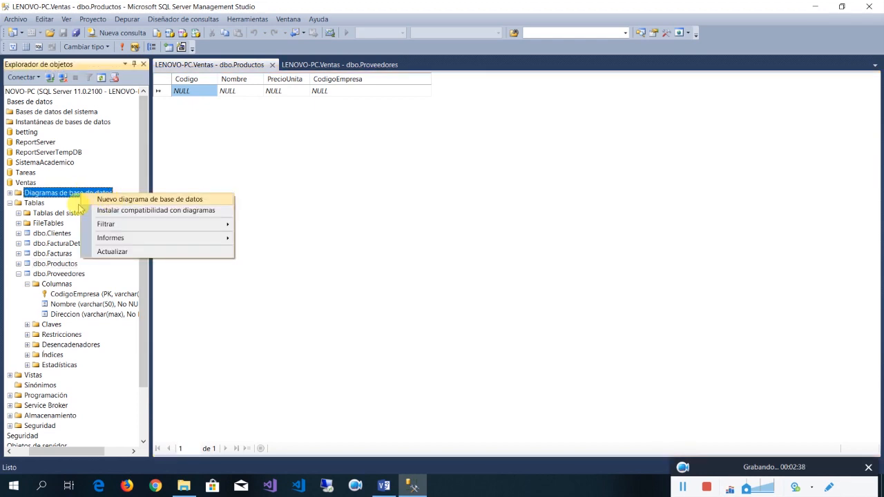
{"action": "double_click", "coordinate": [34, 195]}
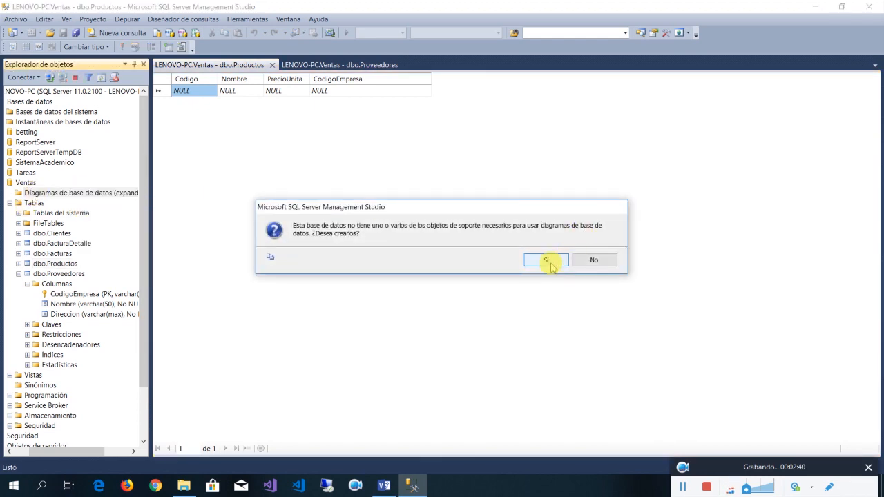
{"action": "left_click", "coordinate": [555, 261]}
Create a new database diagram in Ventas containing Clientes, FacturaDetalle, Facturas, Productos and Proveedores
{"action": "right_click", "coordinate": [69, 195]}
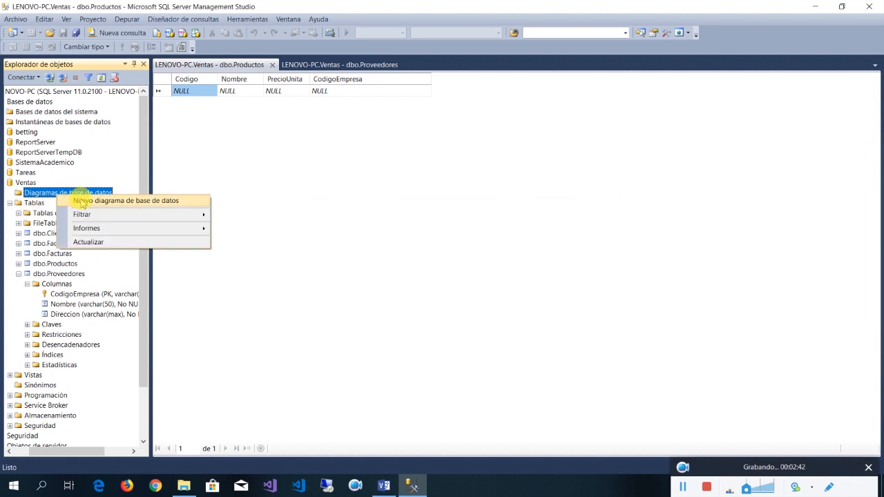
{"action": "left_click", "coordinate": [90, 202]}
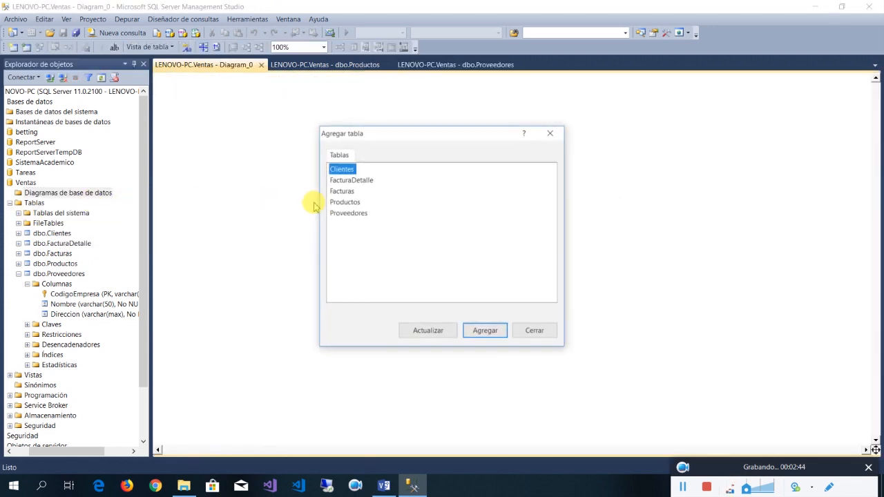
{"action": "left_click_drag", "start_coordinate": [368, 238], "coordinate": [338, 149]}
{"action": "left_click", "coordinate": [485, 333]}
{"action": "left_click", "coordinate": [535, 333]}
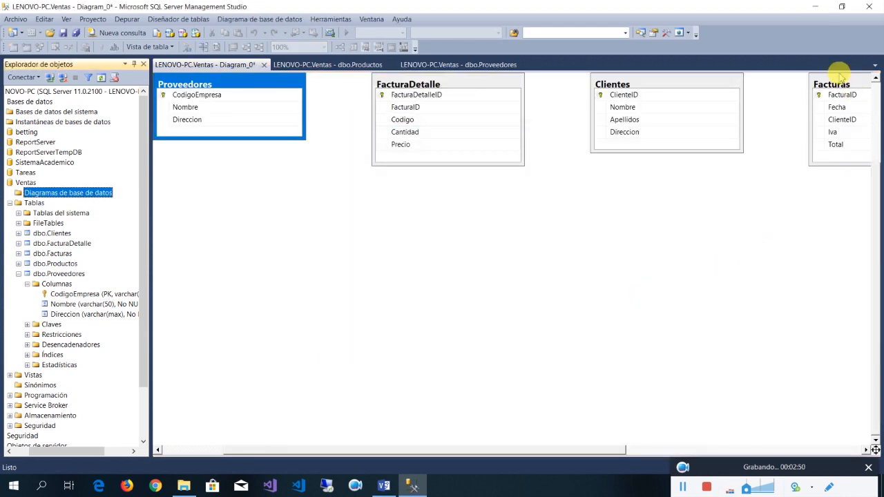
Arrange the diagram with Productos below Proveedores, Facturas below FacturaDetalle, and Clientes beside Facturas
{"action": "left_click_drag", "start_coordinate": [835, 84], "coordinate": [461, 273]}
{"action": "left_click_drag", "start_coordinate": [364, 450], "coordinate": [550, 437]}
{"action": "left_click_drag", "start_coordinate": [765, 83], "coordinate": [337, 210]}
{"action": "left_click_drag", "start_coordinate": [474, 448], "coordinate": [260, 451]}
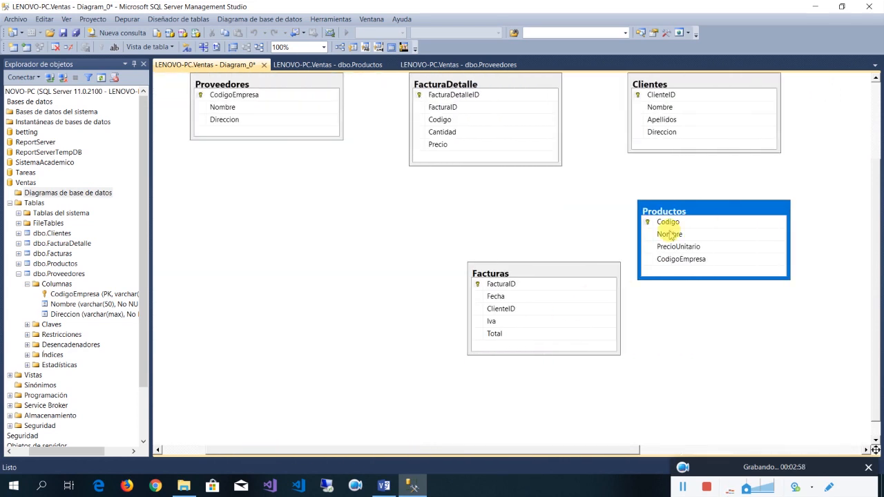
{"action": "left_click_drag", "start_coordinate": [694, 211], "coordinate": [301, 238]}
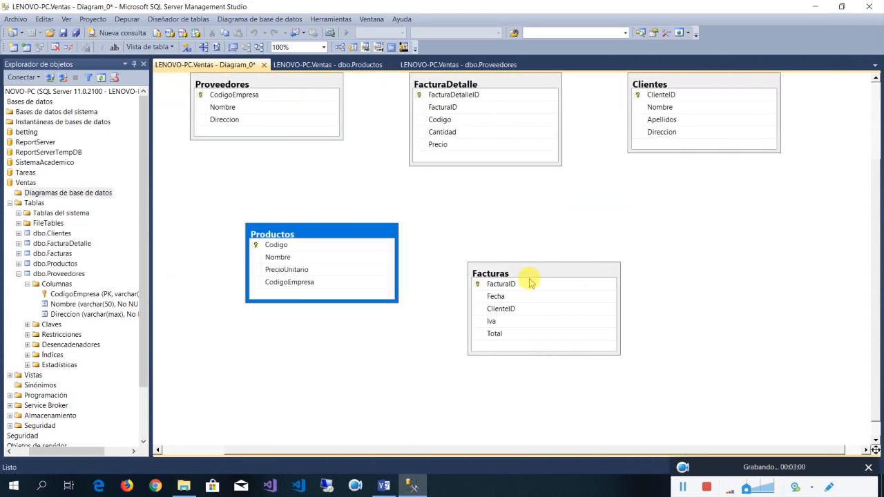
{"action": "left_click_drag", "start_coordinate": [527, 269], "coordinate": [478, 203]}
{"action": "left_click_drag", "start_coordinate": [682, 84], "coordinate": [683, 165]}
{"action": "left_click_drag", "start_coordinate": [682, 211], "coordinate": [681, 212]}
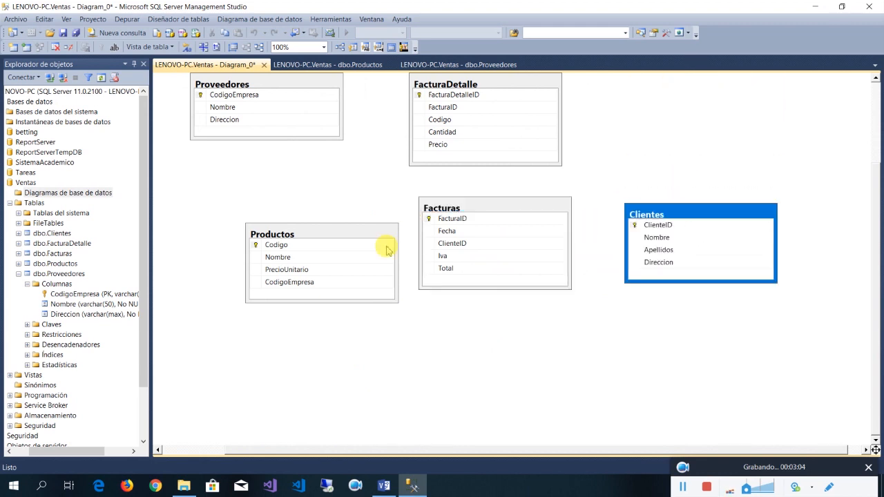
{"action": "left_click_drag", "start_coordinate": [330, 232], "coordinate": [269, 202]}
Switch to Visio to examine how Proveedor, Producto and Factura relate in the Chen diagram, and return to the Ventas database diagram
{"action": "left_click", "coordinate": [382, 487]}
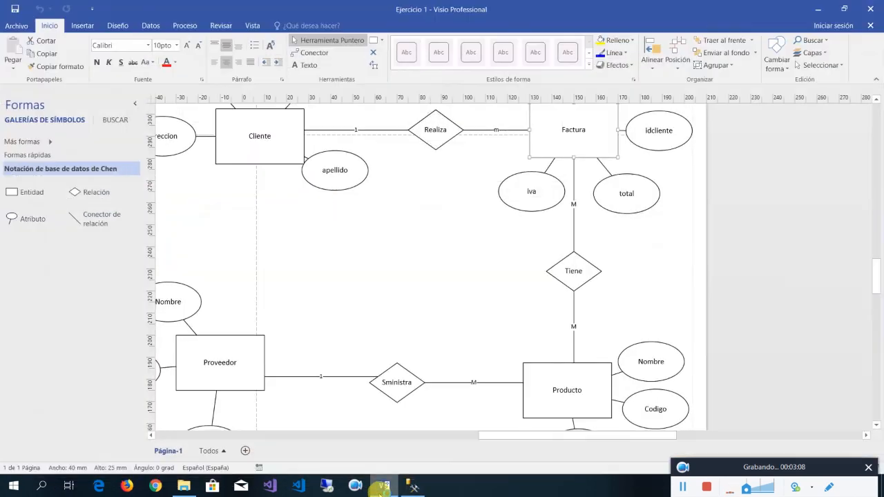
{"action": "scroll", "coordinate": [262, 290], "scroll_direction": "up", "scroll_amount": 1}
{"action": "scroll", "coordinate": [255, 311], "scroll_direction": "down", "scroll_amount": 2}
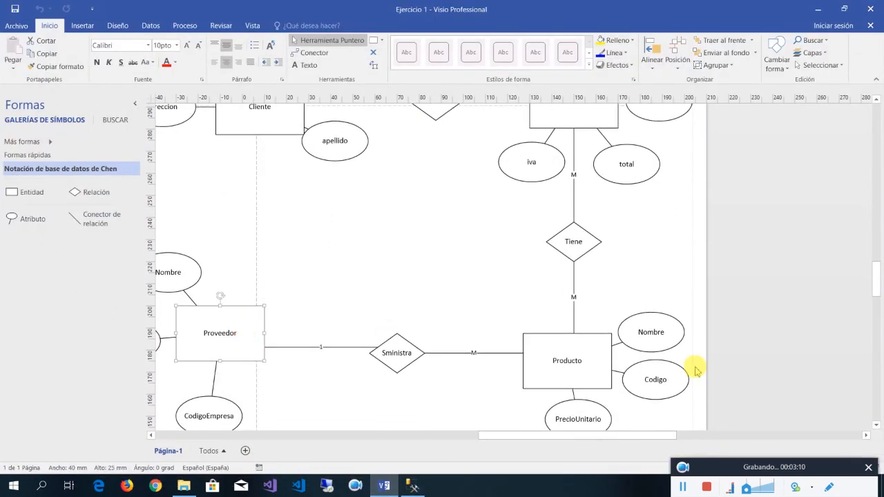
{"action": "left_click", "coordinate": [554, 376]}
{"action": "left_click", "coordinate": [813, 8]}
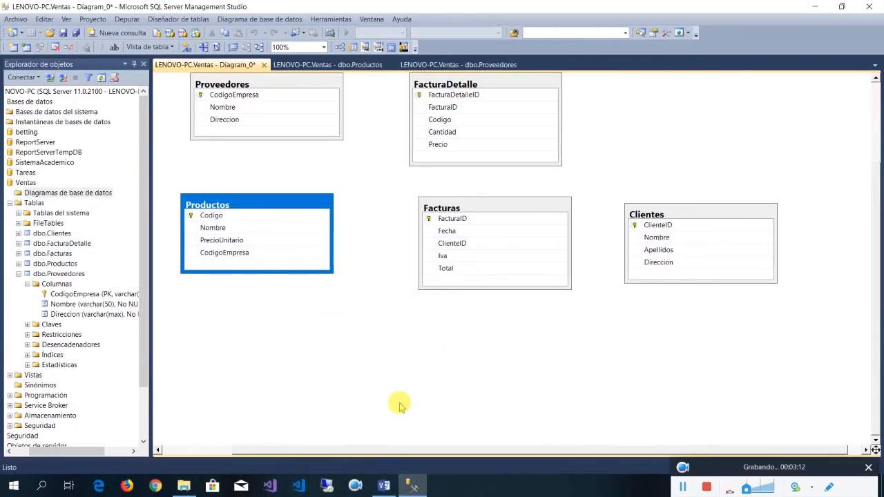
{"action": "left_click_drag", "start_coordinate": [263, 447], "coordinate": [214, 450]}
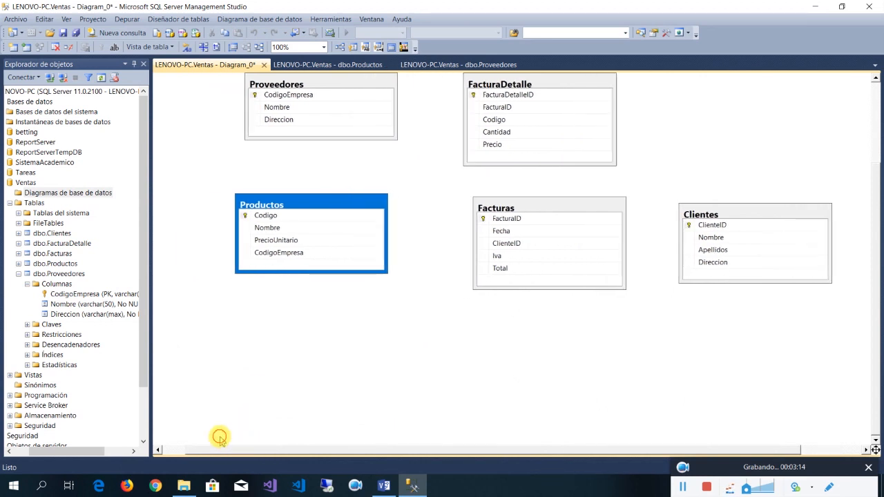
{"action": "scroll", "coordinate": [316, 310], "scroll_direction": "up", "scroll_amount": 3}
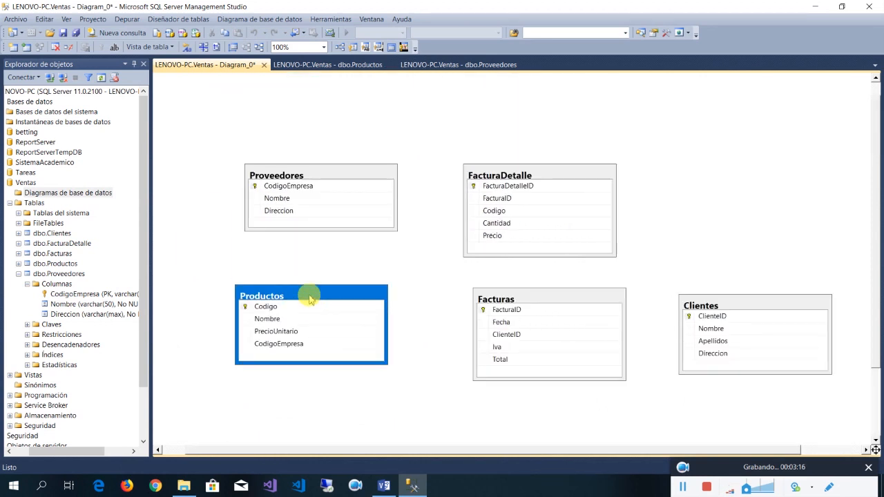
Relate Proveedores to Productos with a foreign key from Productos.CodigoEmpresa to the primary key CodigoEmpresa, keeping the proposed relationship name
{"action": "left_click_drag", "start_coordinate": [311, 299], "coordinate": [329, 301]}
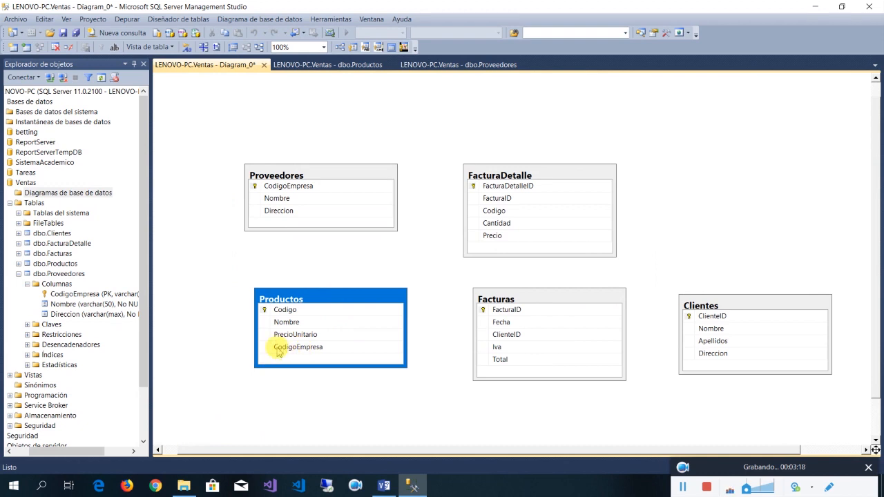
{"action": "left_click", "coordinate": [256, 188]}
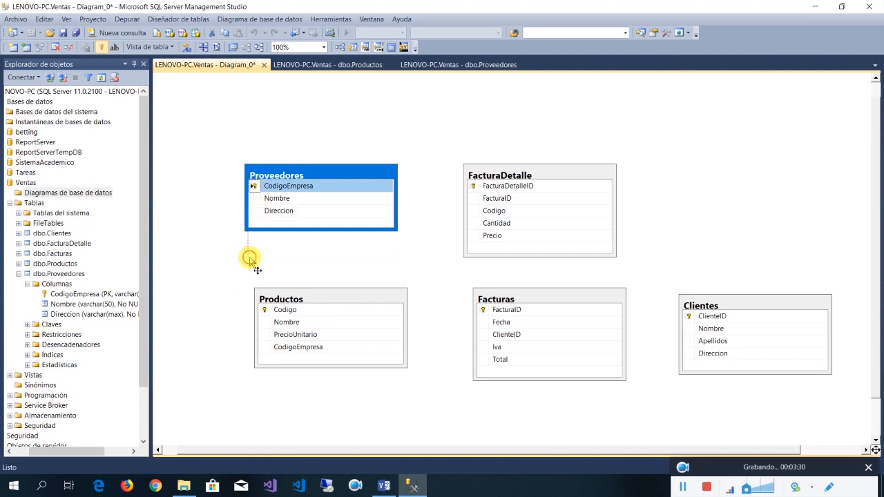
{"action": "left_click_drag", "start_coordinate": [254, 187], "coordinate": [269, 349]}
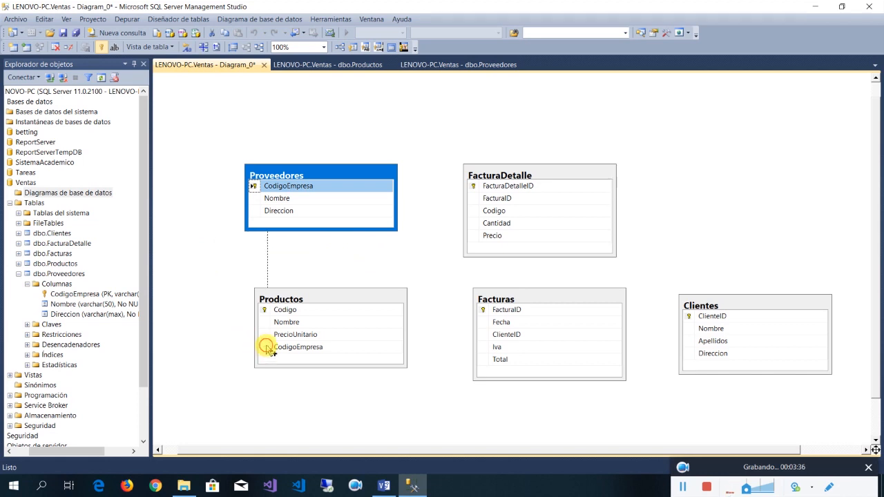
{"action": "left_click_drag", "start_coordinate": [268, 349], "coordinate": [267, 348]}
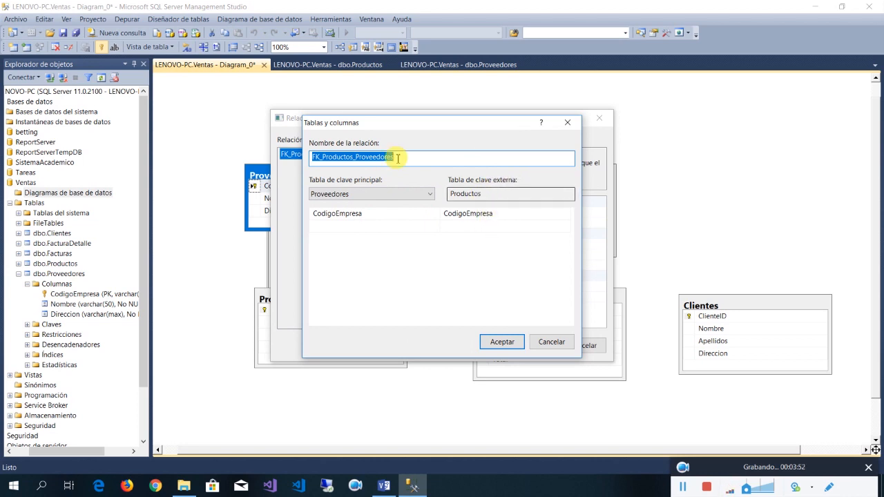
{"action": "left_click_drag", "start_coordinate": [426, 158], "coordinate": [312, 158]}
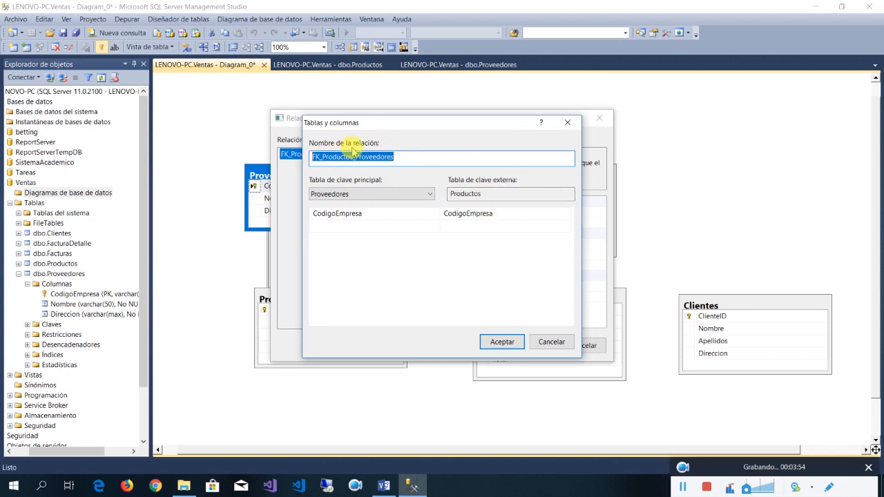
{"action": "left_click", "coordinate": [408, 159]}
{"action": "left_click_drag", "start_coordinate": [409, 159], "coordinate": [279, 155]}
{"action": "left_click", "coordinate": [415, 159]}
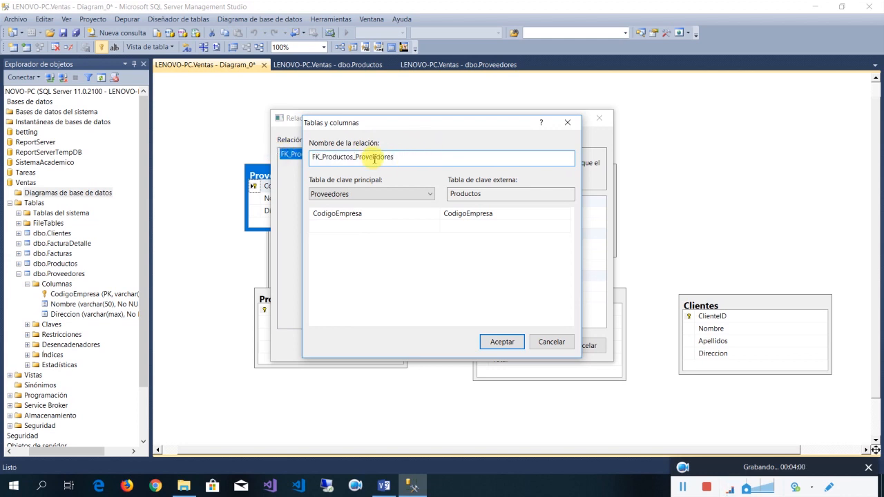
{"action": "left_click", "coordinate": [495, 345]}
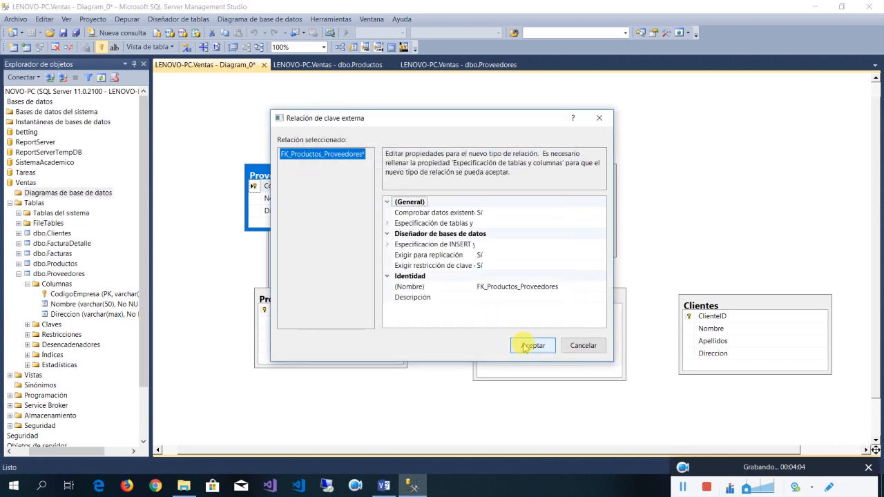
{"action": "left_click", "coordinate": [529, 345]}
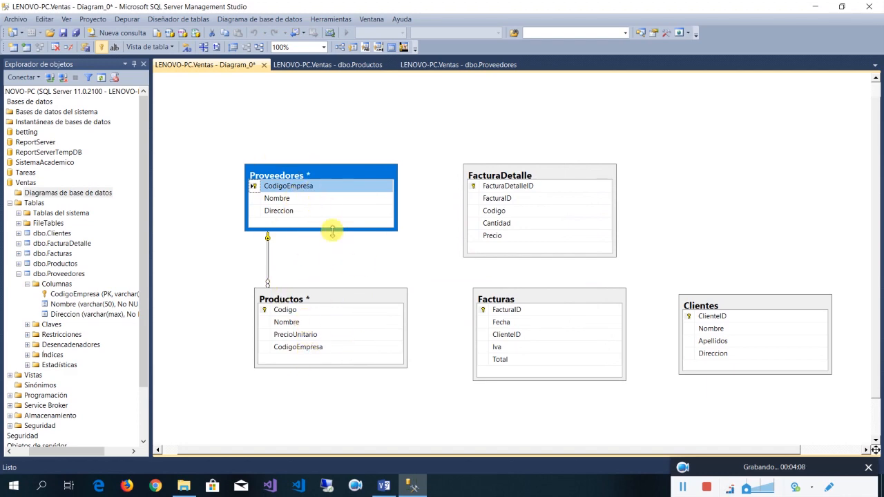
Switch to Visio to examine the relationship between Cliente and Factura, and return to the Ventas database diagram
{"action": "left_click", "coordinate": [385, 483]}
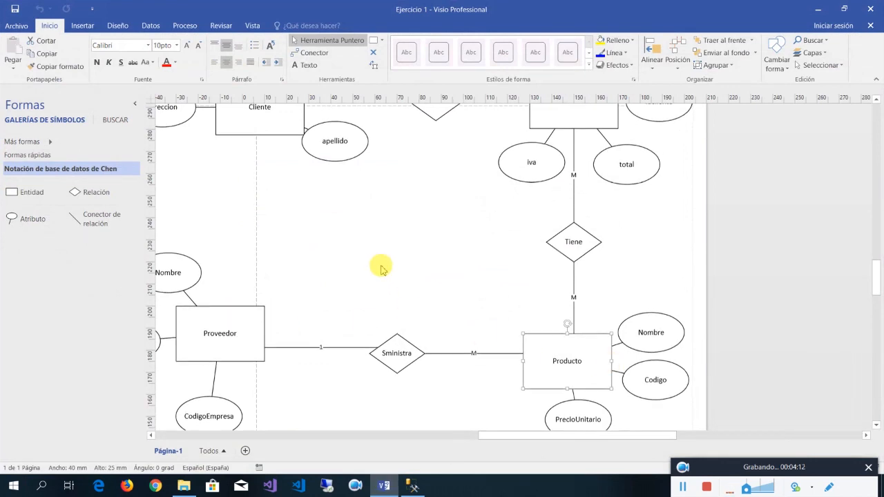
{"action": "scroll", "coordinate": [379, 266], "scroll_direction": "up", "scroll_amount": 3}
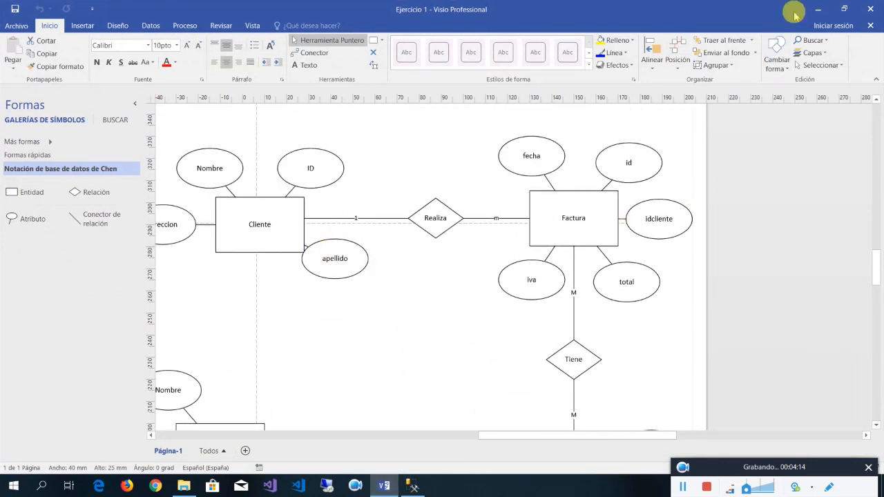
{"action": "left_click", "coordinate": [818, 9]}
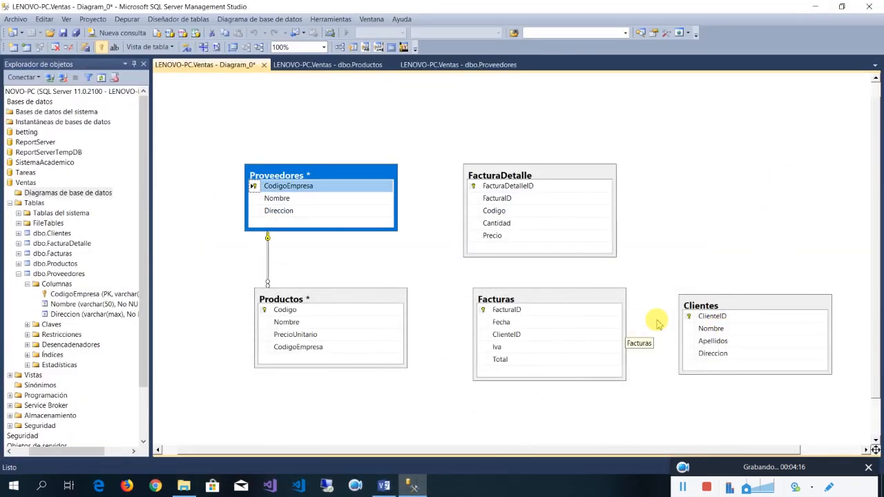
Relate Clientes to Facturas with a foreign key from Facturas.ClienteID to the primary key ClienteID, accepting the proposed settings
{"action": "left_click", "coordinate": [690, 319]}
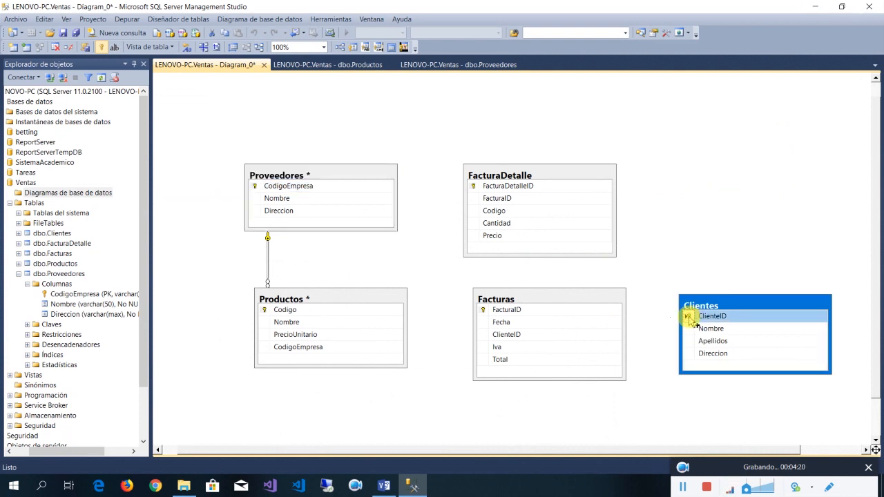
{"action": "left_click_drag", "start_coordinate": [690, 318], "coordinate": [482, 347]}
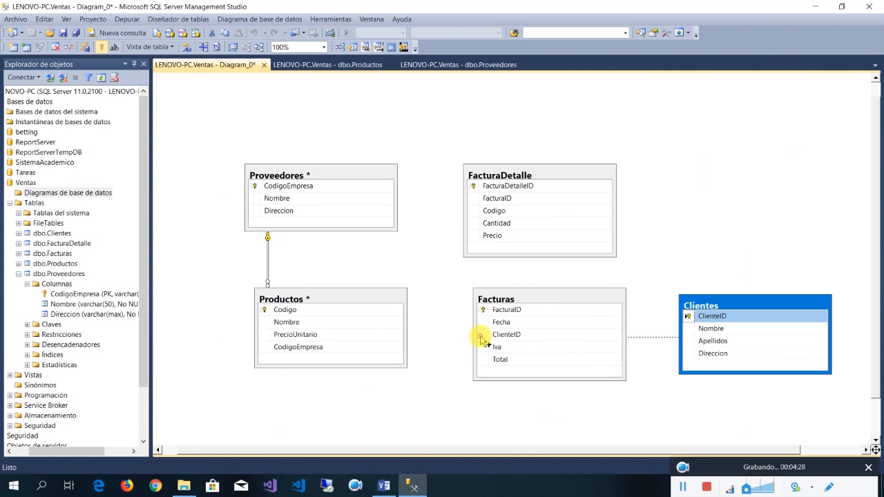
{"action": "mouse_move", "coordinate": [482, 340]}
{"action": "left_mouse_down"}
{"action": "mouse_move", "coordinate": [486, 314]}
{"action": "mouse_move", "coordinate": [488, 340]}
{"action": "left_mouse_up"}
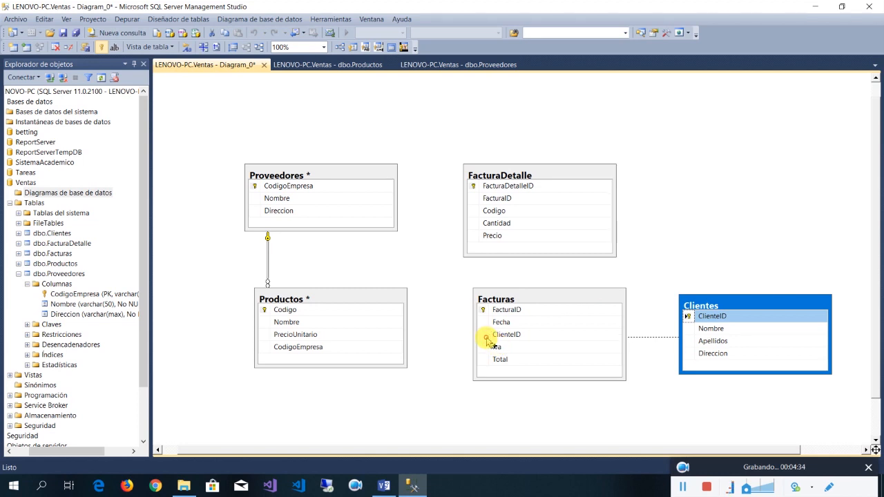
{"action": "left_click_drag", "start_coordinate": [488, 342], "coordinate": [488, 342]}
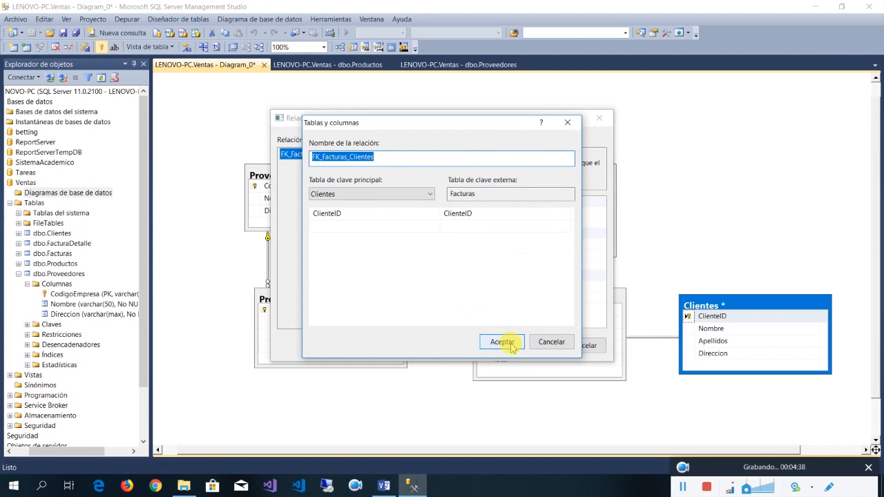
{"action": "left_click", "coordinate": [501, 341]}
{"action": "left_click", "coordinate": [529, 345]}
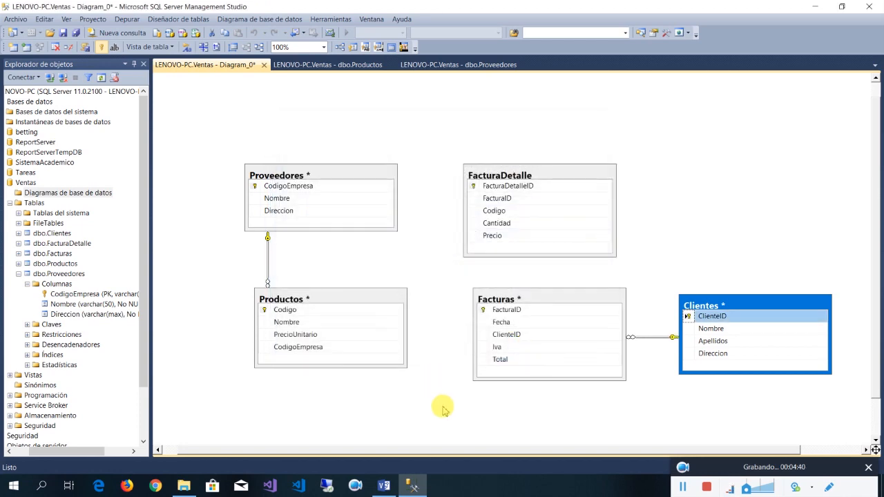
Switch to Visio to examine the Tiene relationship between Factura and Producto, and return to the Ventas database diagram
{"action": "left_click", "coordinate": [387, 485]}
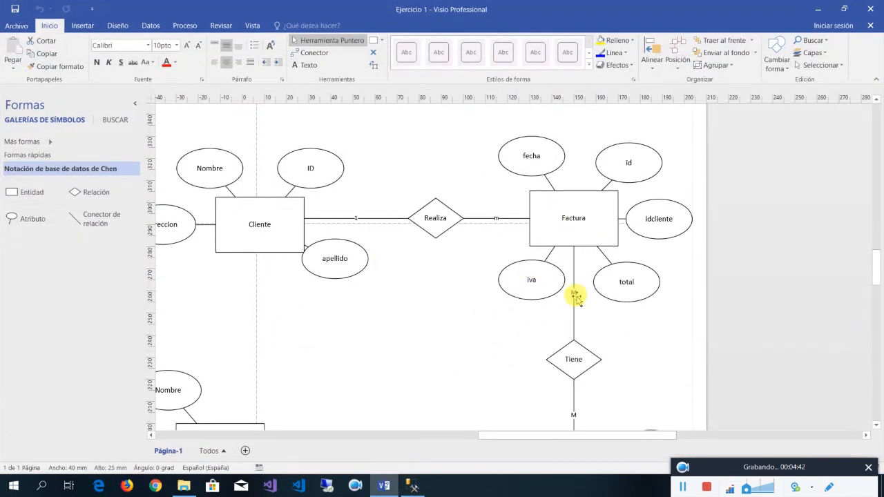
{"action": "scroll", "coordinate": [594, 218], "scroll_direction": "down", "scroll_amount": 2}
{"action": "left_click", "coordinate": [820, 9]}
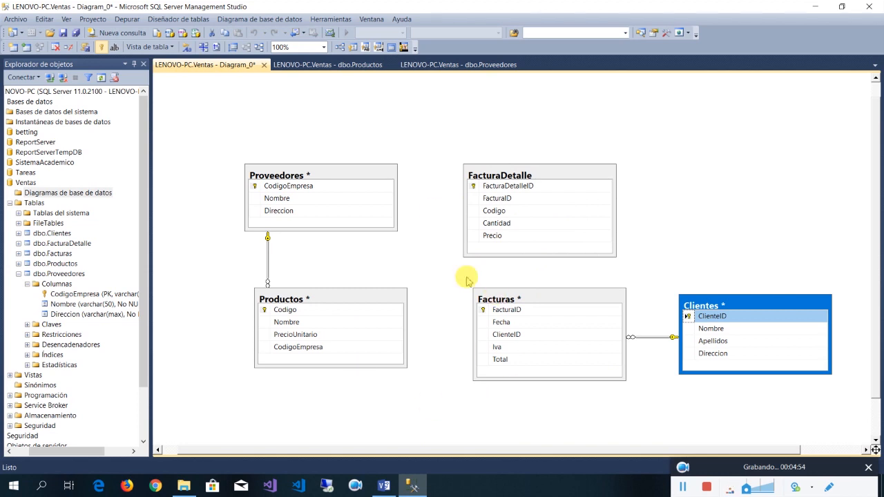
Relate Productos to FacturaDetalle with a foreign key from FacturaDetalle.Codigo to the primary key Codigo, accepting the proposed settings
{"action": "left_click", "coordinate": [266, 312]}
{"action": "left_click_drag", "start_coordinate": [266, 311], "coordinate": [475, 211]}
{"action": "left_click", "coordinate": [506, 340]}
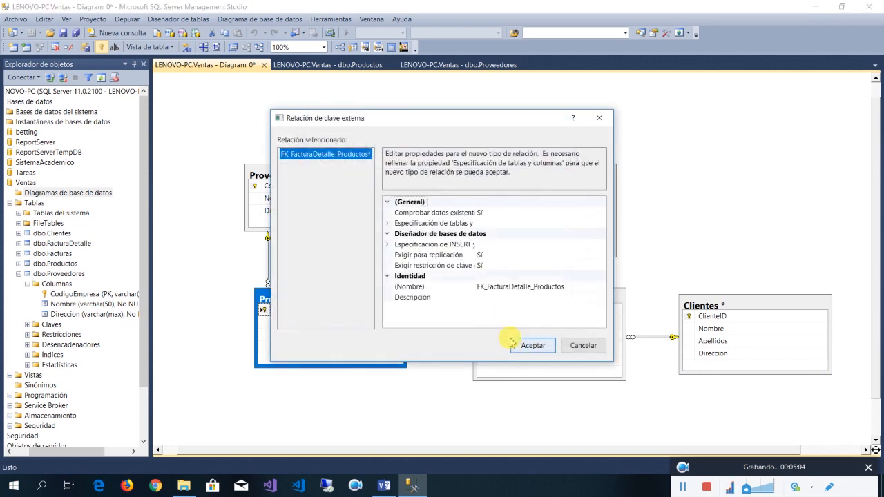
{"action": "left_click", "coordinate": [523, 344]}
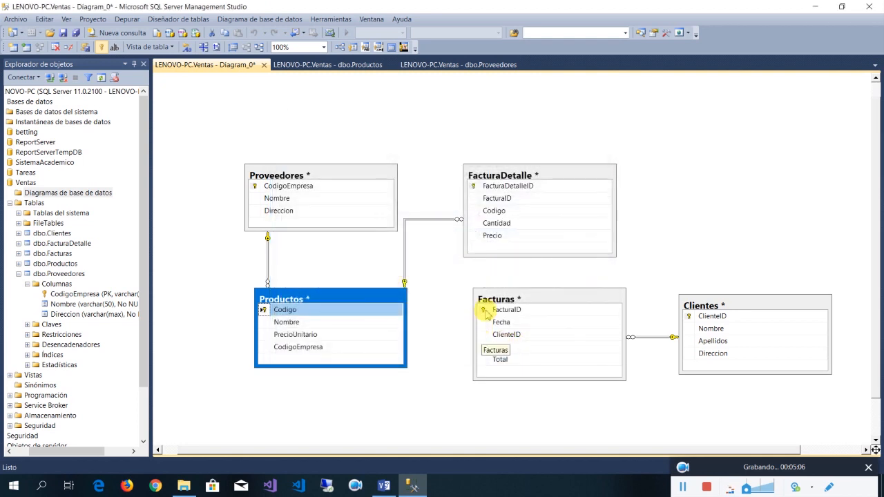
Relate Facturas to FacturaDetalle with a foreign key from FacturaDetalle.FacturaID to the primary key FacturaID, accepting the proposed settings
{"action": "left_click", "coordinate": [486, 311]}
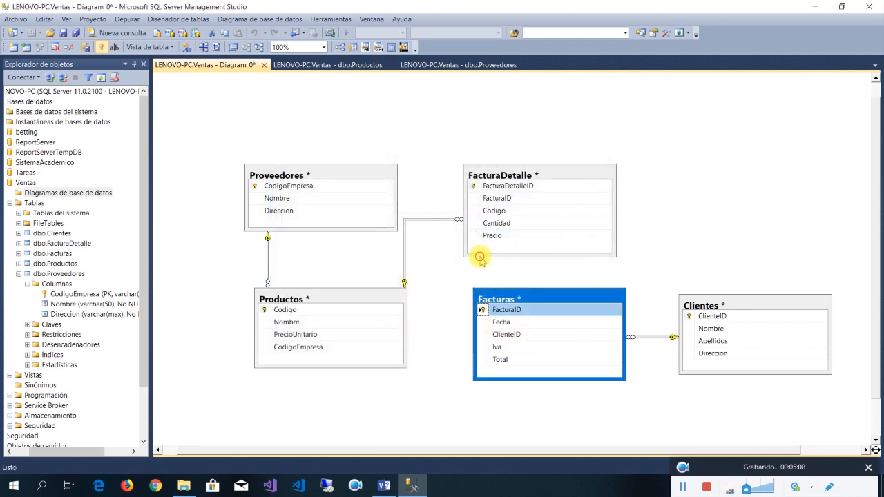
{"action": "left_click_drag", "start_coordinate": [485, 309], "coordinate": [474, 202]}
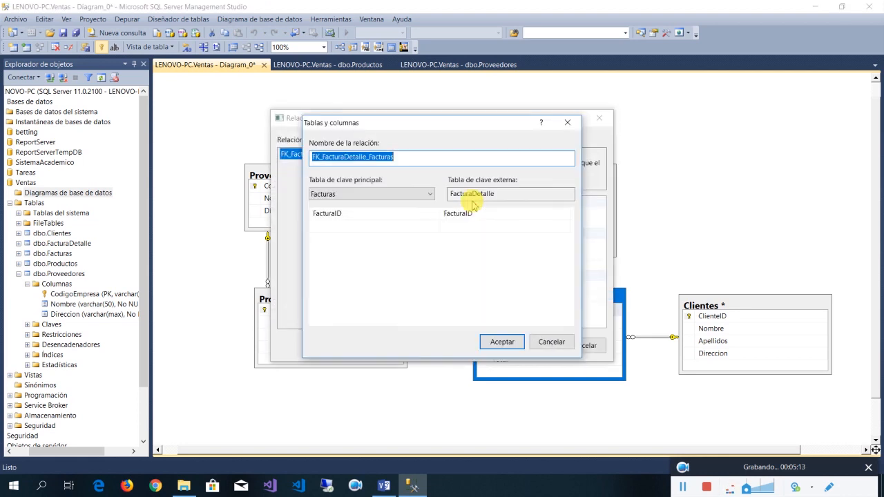
{"action": "left_click", "coordinate": [502, 341]}
{"action": "left_click", "coordinate": [523, 341]}
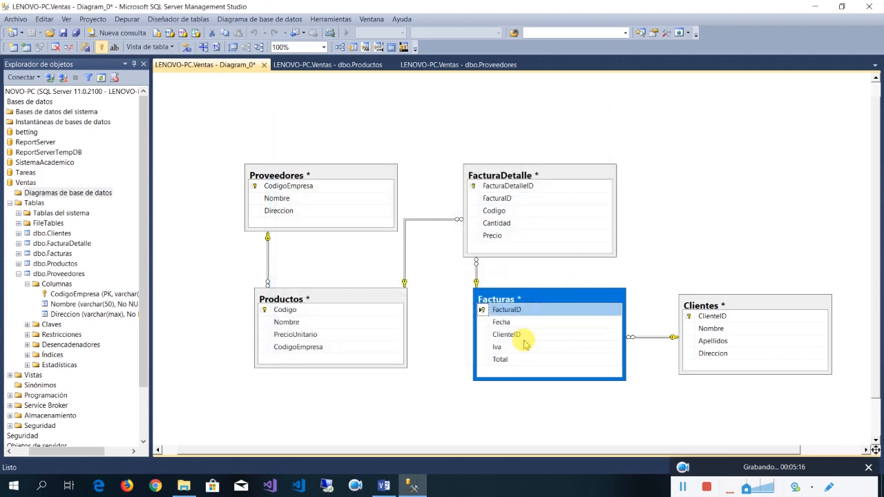
Move FacturaDetalle, Facturas and Clientes higher in the diagram, with Clientes closer to Facturas
{"action": "left_click_drag", "start_coordinate": [533, 173], "coordinate": [523, 142]}
{"action": "left_click_drag", "start_coordinate": [543, 305], "coordinate": [539, 285]}
{"action": "left_click_drag", "start_coordinate": [725, 306], "coordinate": [709, 239]}
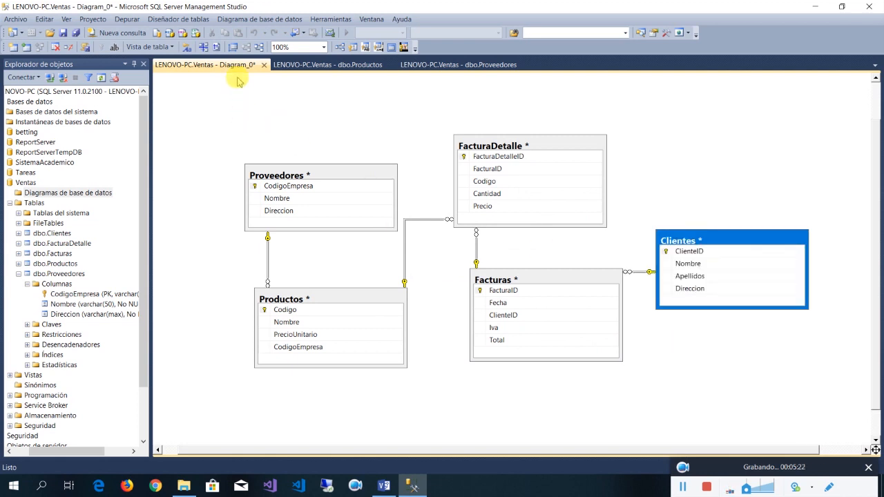
Save the diagram as Diagram_X along with the affected tables, and move Proveedores slightly higher and farther from FacturaDetalle
{"action": "right_click", "coordinate": [203, 70]}
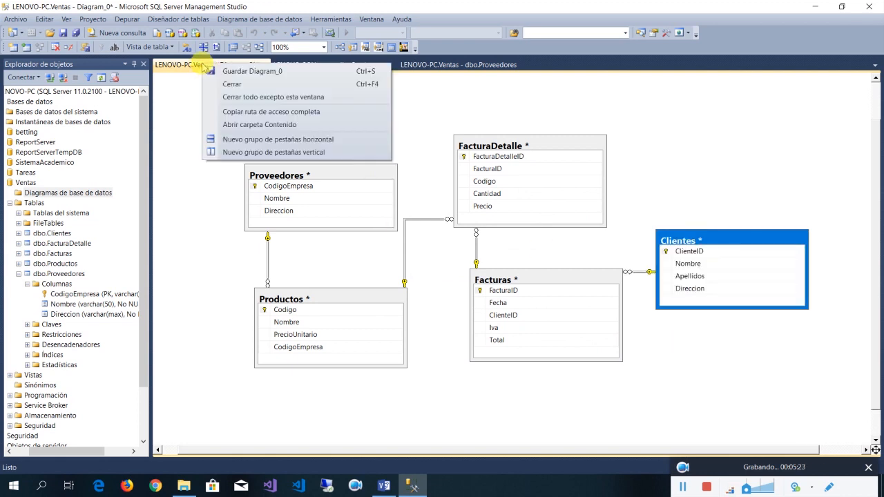
{"action": "left_click", "coordinate": [240, 72]}
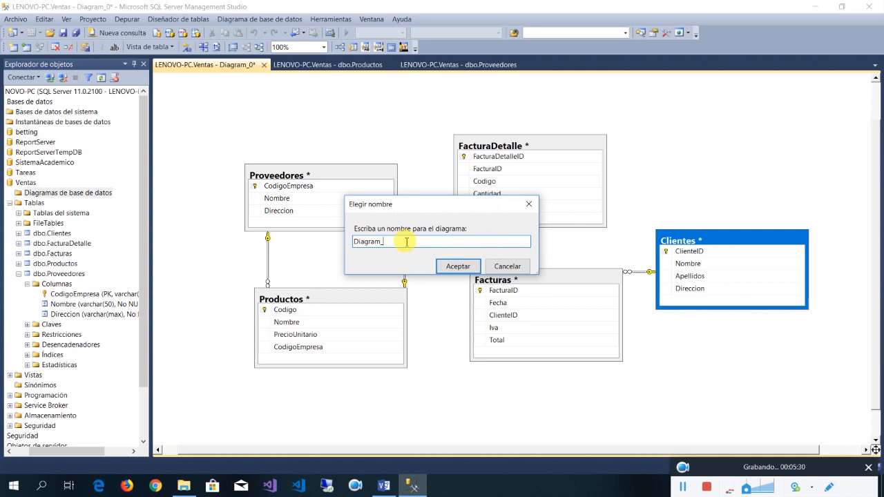
{"action": "type", "text": "x"}
{"action": "type", "text": "X"}
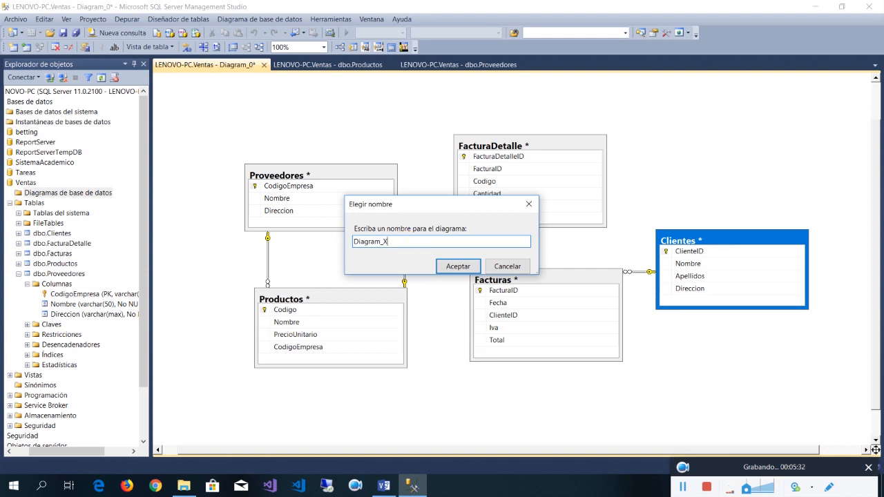
{"action": "left_click", "coordinate": [455, 267]}
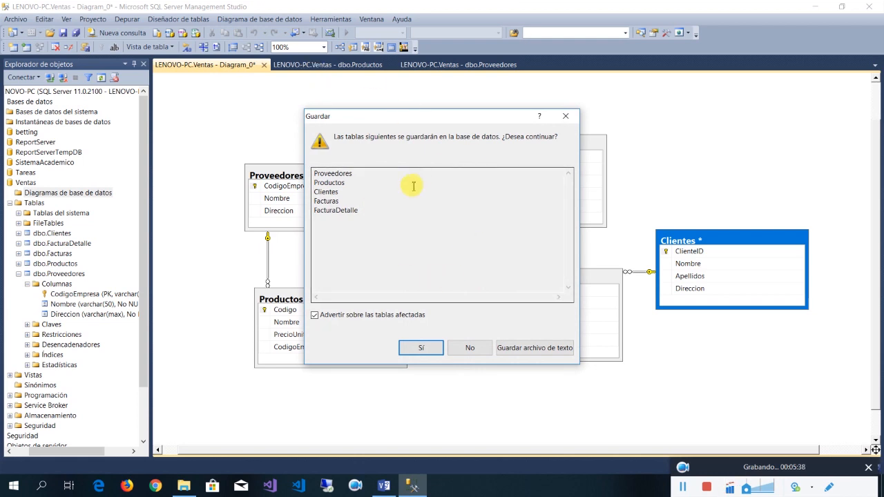
{"action": "left_click", "coordinate": [437, 353]}
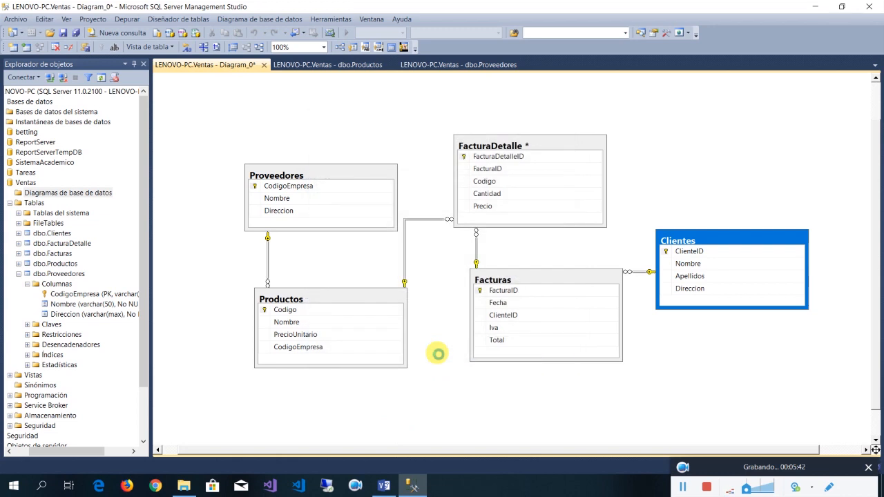
{"action": "left_click_drag", "start_coordinate": [313, 178], "coordinate": [293, 159]}
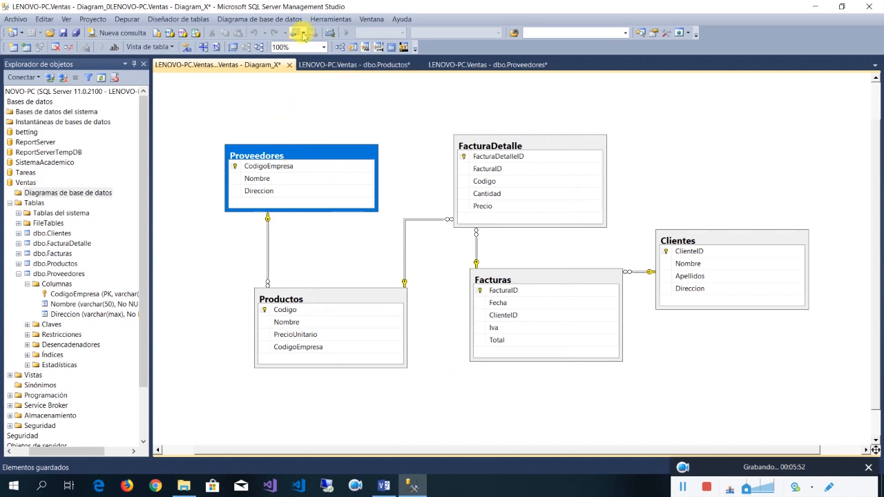
Examine the designer option that prevents saving changes requiring table re-creation, and leave the options without changes
{"action": "left_click", "coordinate": [339, 21]}
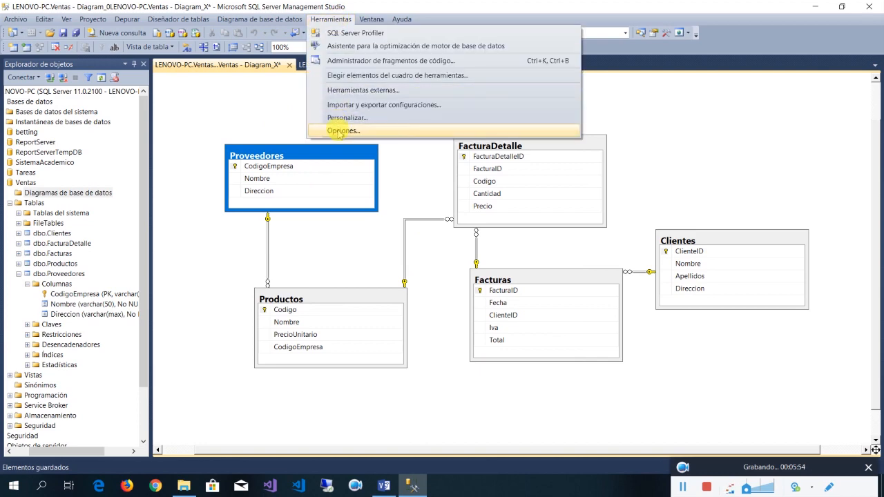
{"action": "left_click", "coordinate": [338, 133]}
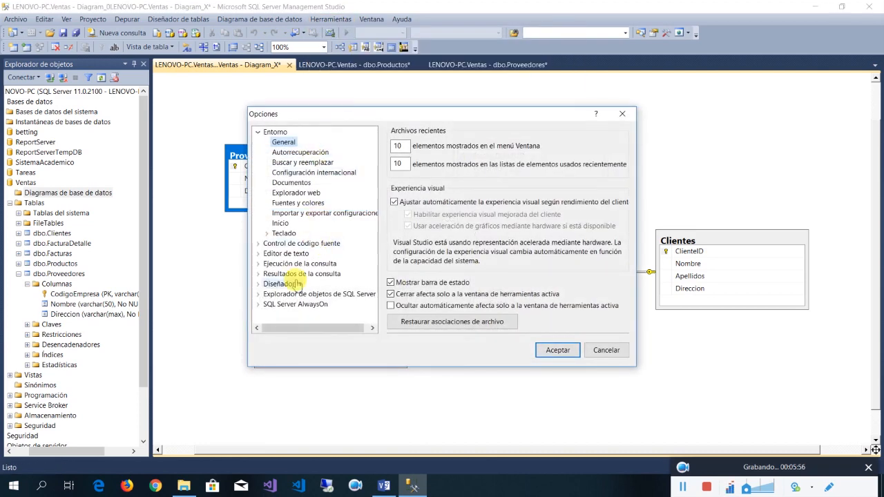
{"action": "left_click", "coordinate": [296, 286]}
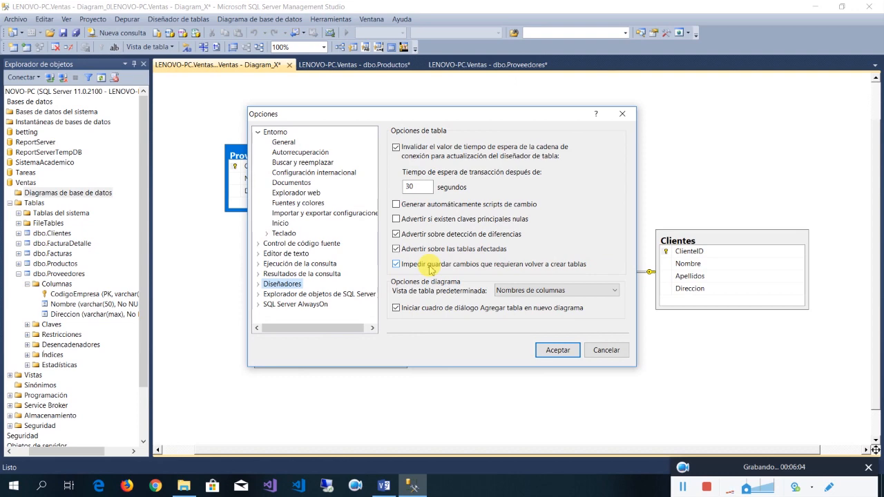
{"action": "left_click", "coordinate": [614, 348]}
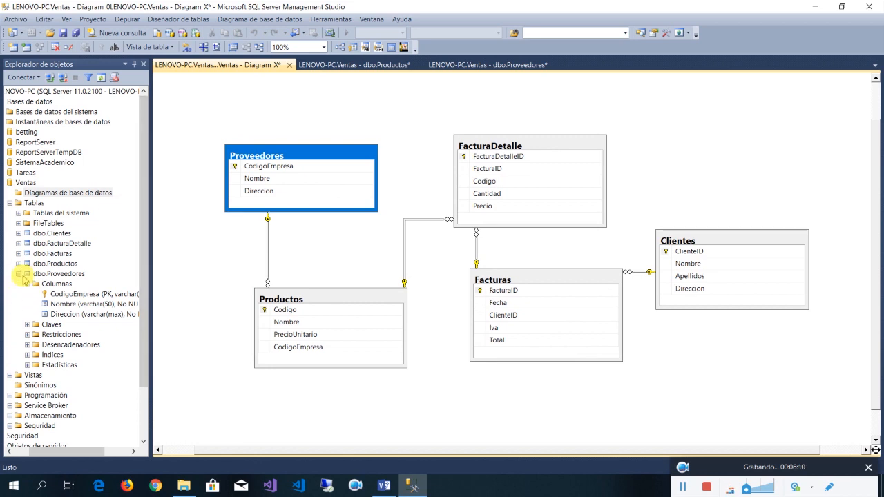
Collapse the dbo.Proveedores table in the object tree so the Ventas tables are listed compactly
{"action": "left_click", "coordinate": [19, 274]}
{"action": "left_click_drag", "start_coordinate": [89, 452], "coordinate": [73, 452]}
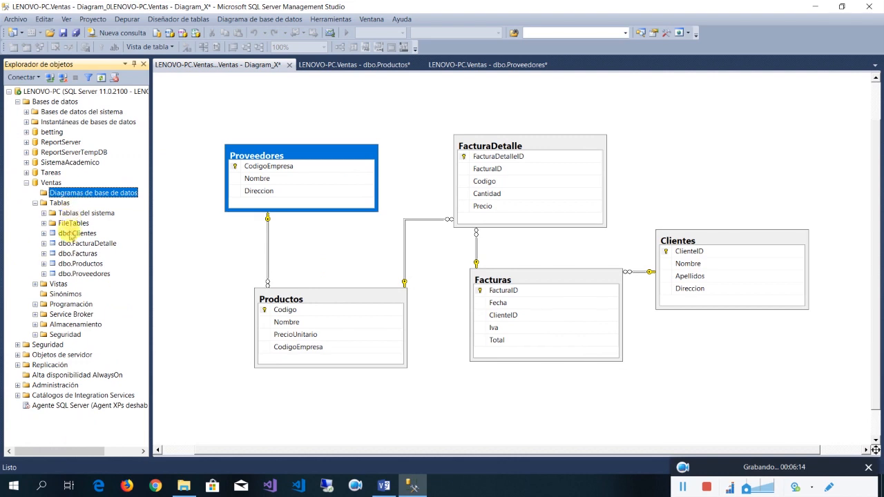
Refresh dbo.Proveedores in the object tree and examine its columns and keys, along with the CodigoEmpresa foreign key column of dbo.Productos
{"action": "double_click", "coordinate": [83, 275]}
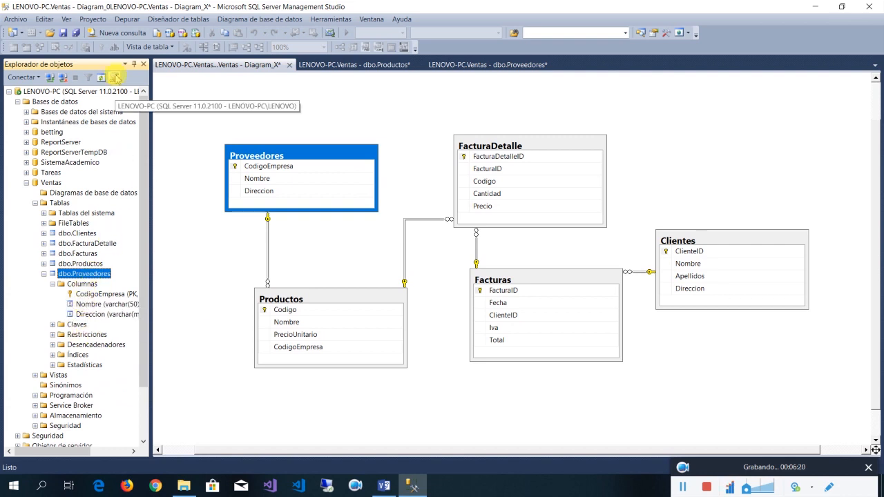
{"action": "left_click", "coordinate": [102, 78]}
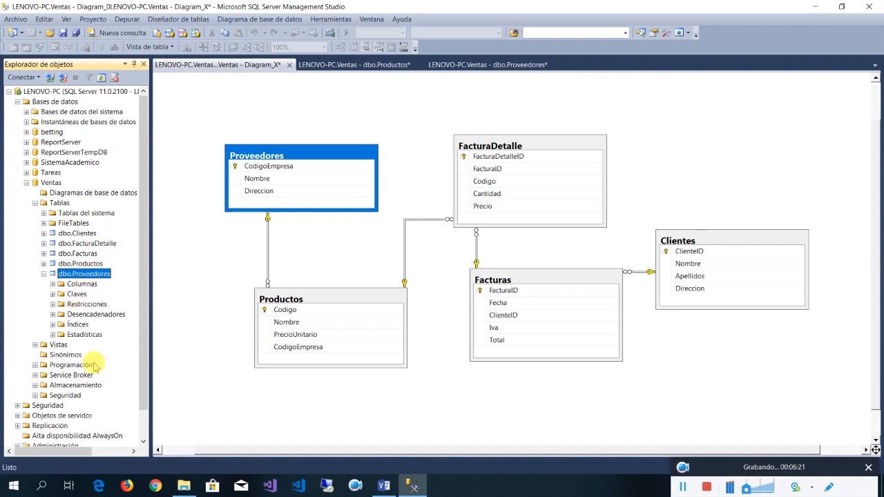
{"action": "left_click", "coordinate": [53, 295]}
{"action": "left_click", "coordinate": [52, 284]}
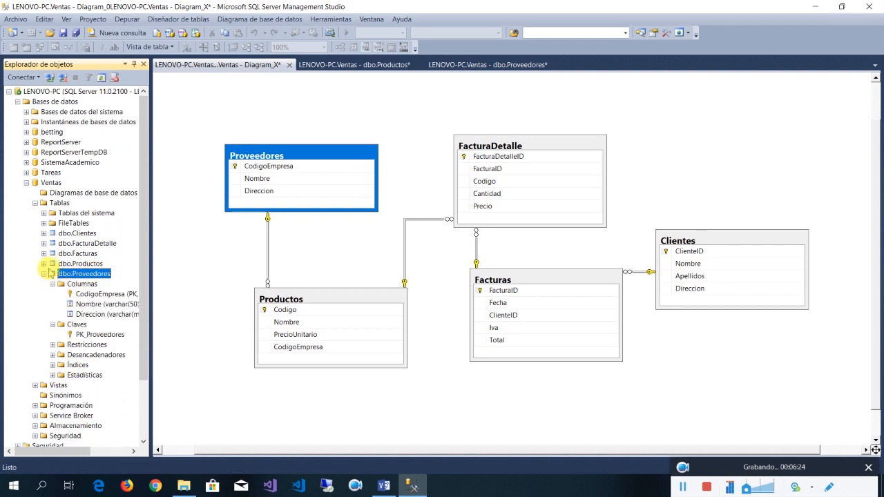
{"action": "left_click", "coordinate": [44, 263]}
{"action": "left_click", "coordinate": [53, 273]}
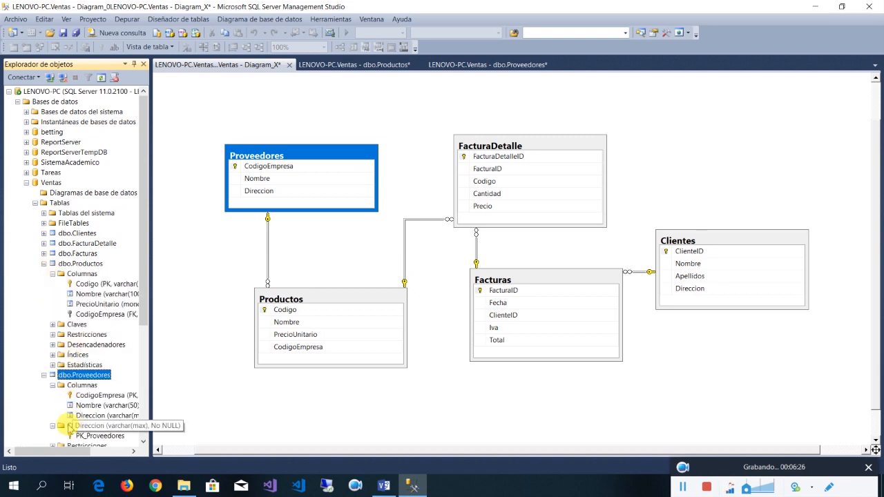
{"action": "left_click_drag", "start_coordinate": [55, 451], "coordinate": [73, 446]}
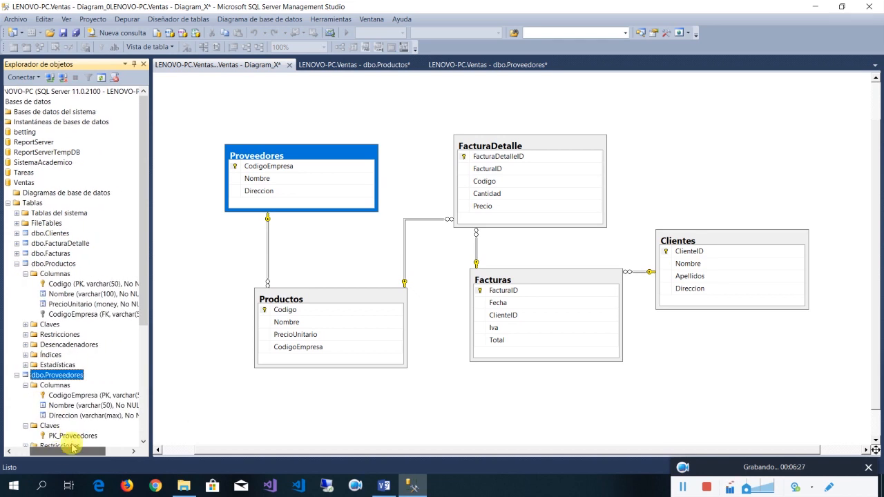
{"action": "left_click", "coordinate": [45, 315]}
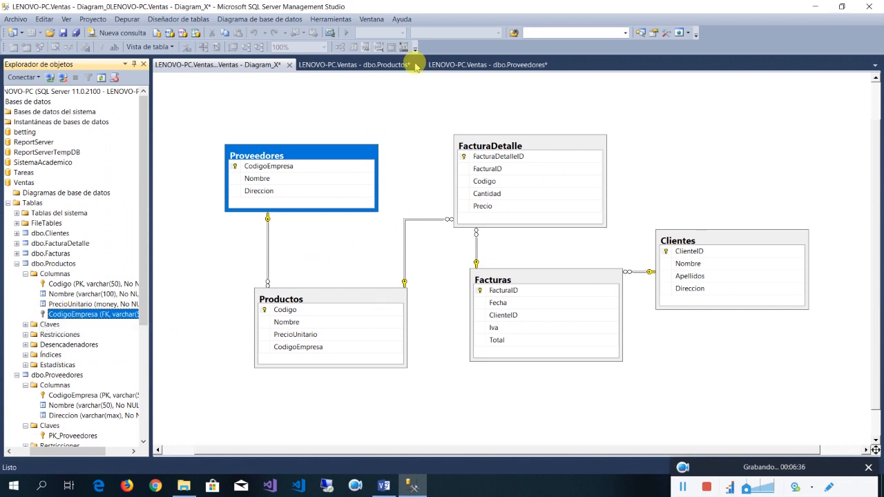
Examine the columns of dbo.Facturas and dbo.FacturaDetalle, refreshing the latter to inspect the key markings on FacturaID and Codigo
{"action": "left_click", "coordinate": [16, 264]}
{"action": "left_click", "coordinate": [17, 253]}
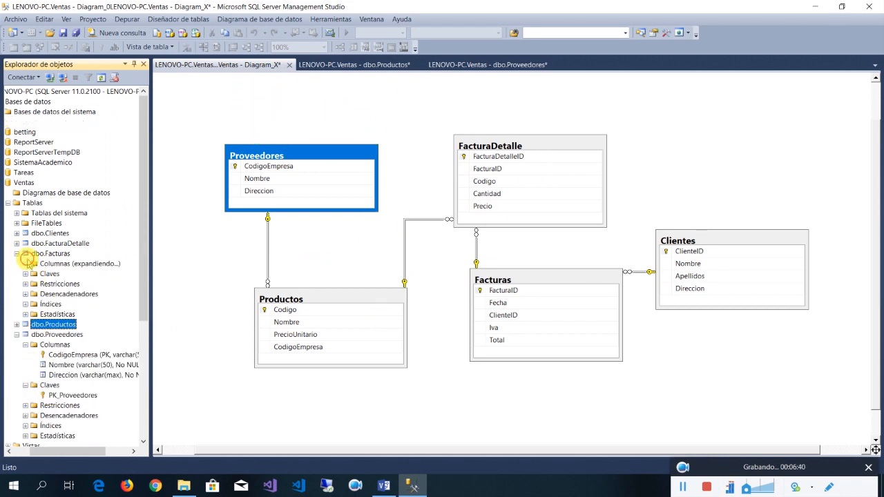
{"action": "left_click", "coordinate": [26, 264]}
{"action": "left_click", "coordinate": [16, 254]}
{"action": "left_click", "coordinate": [16, 243]}
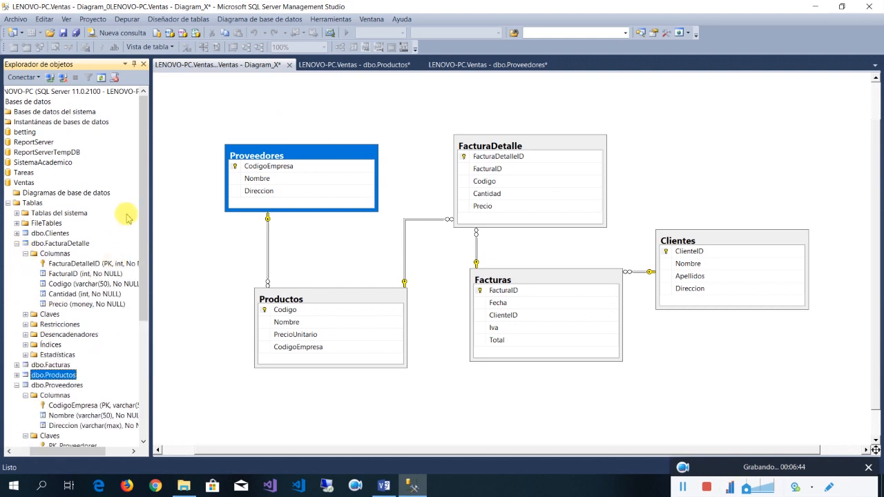
{"action": "left_click", "coordinate": [55, 253]}
{"action": "left_click", "coordinate": [101, 77]}
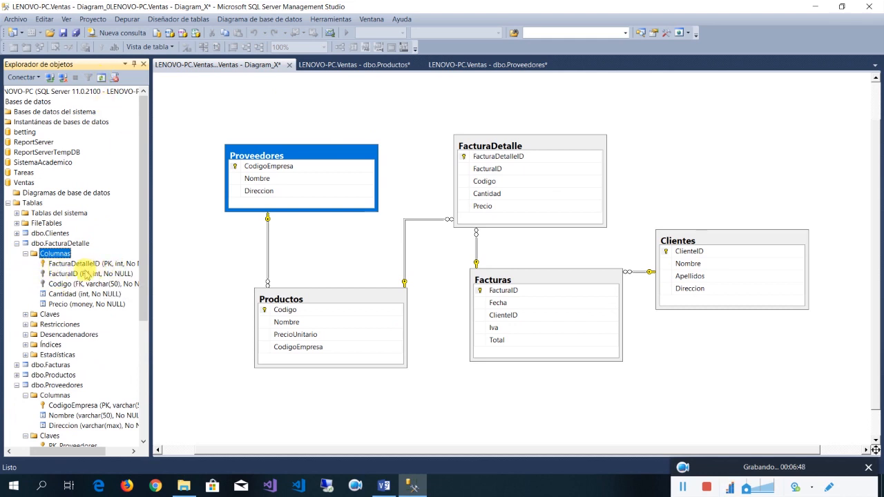
{"action": "left_click", "coordinate": [83, 274]}
{"action": "left_click", "coordinate": [69, 285]}
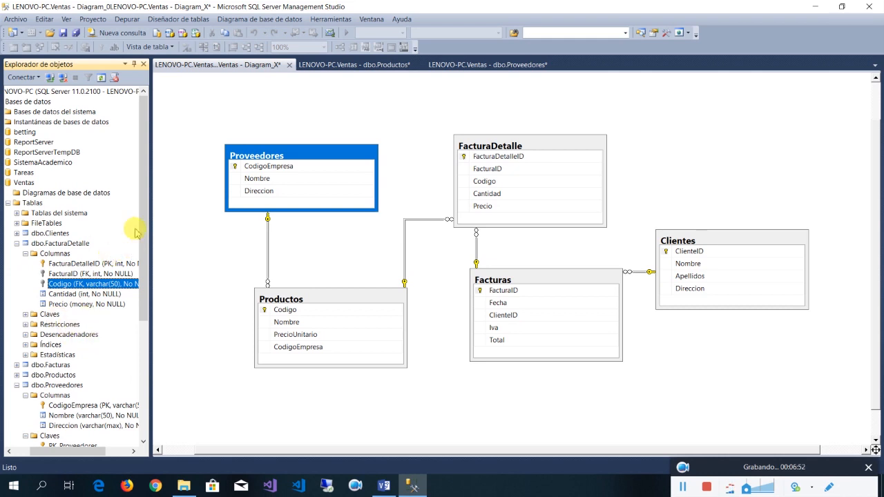
Collapse dbo.Proveedores and dbo.FacturaDetalle in the object tree so the Ventas tables are listed compactly
{"action": "left_click_drag", "start_coordinate": [79, 449], "coordinate": [63, 451]}
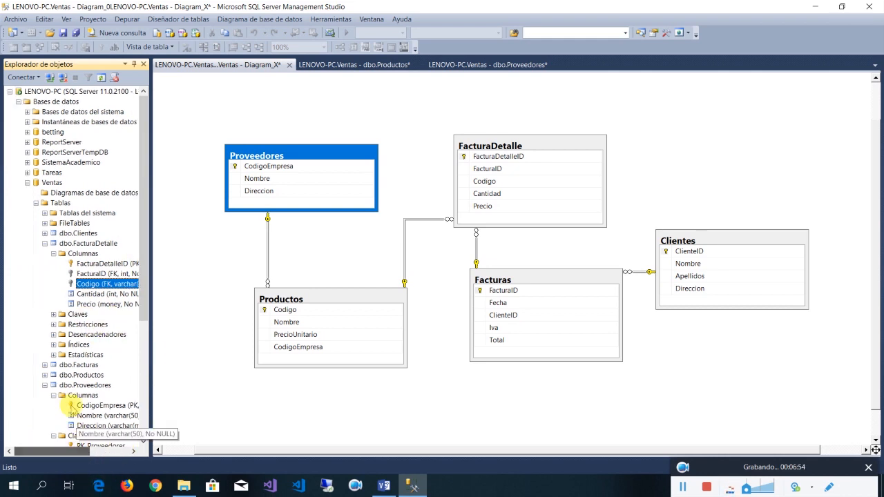
{"action": "left_click", "coordinate": [45, 385]}
{"action": "left_click", "coordinate": [53, 253]}
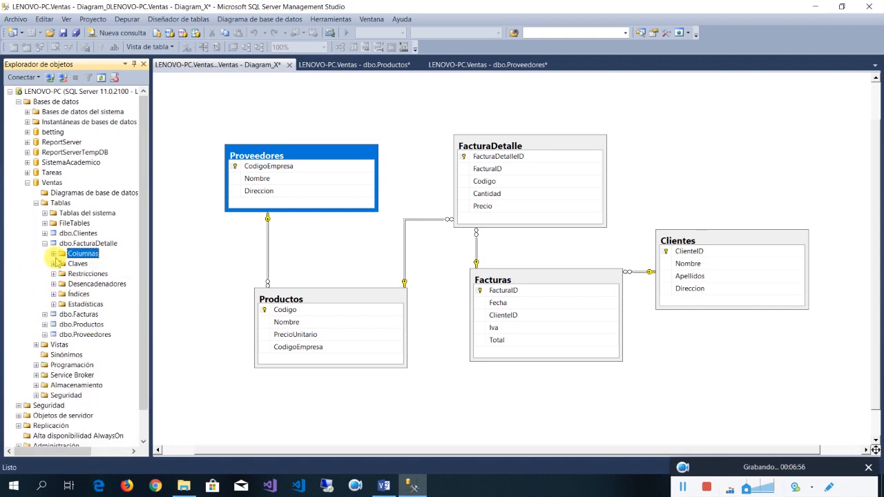
{"action": "left_click", "coordinate": [45, 243]}
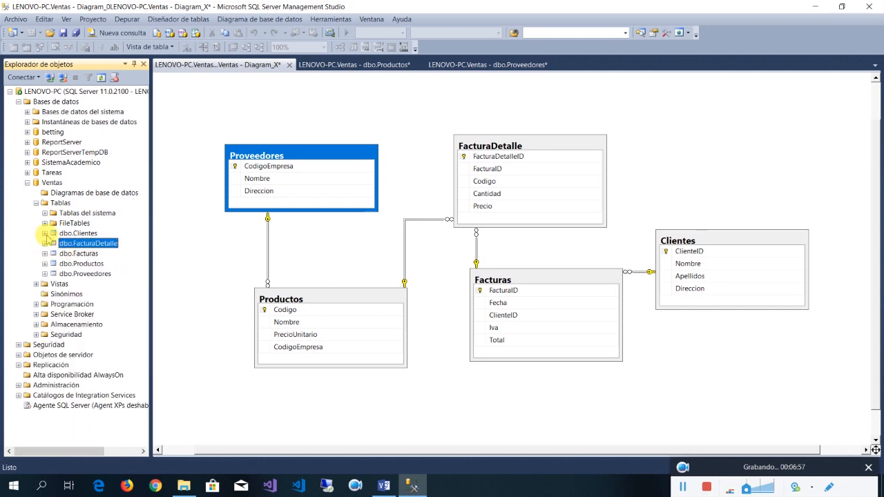
Save Diagram_X and close it, leaving the Productos data grid in view
{"action": "left_click", "coordinate": [368, 63]}
{"action": "left_click", "coordinate": [474, 65]}
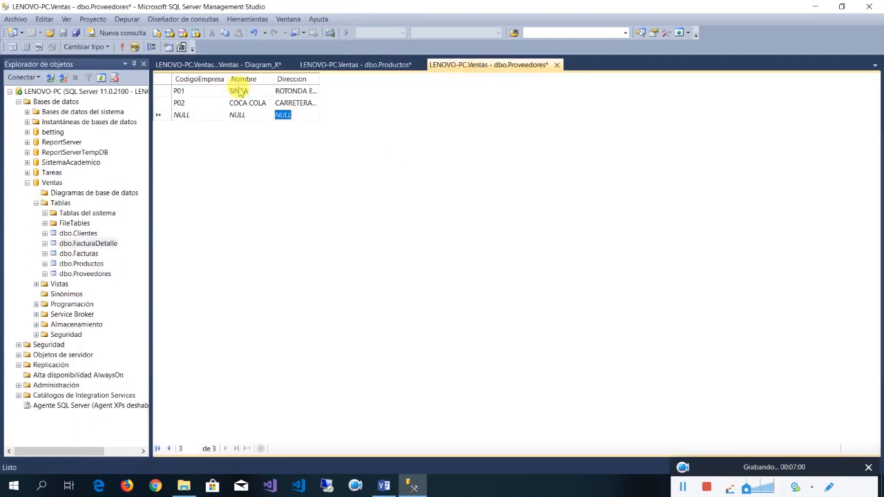
{"action": "left_click", "coordinate": [337, 64]}
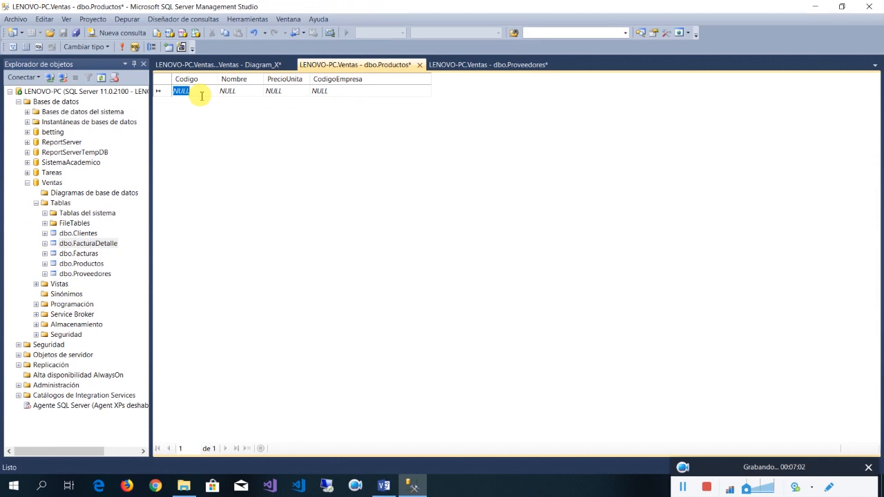
{"action": "left_click", "coordinate": [263, 67]}
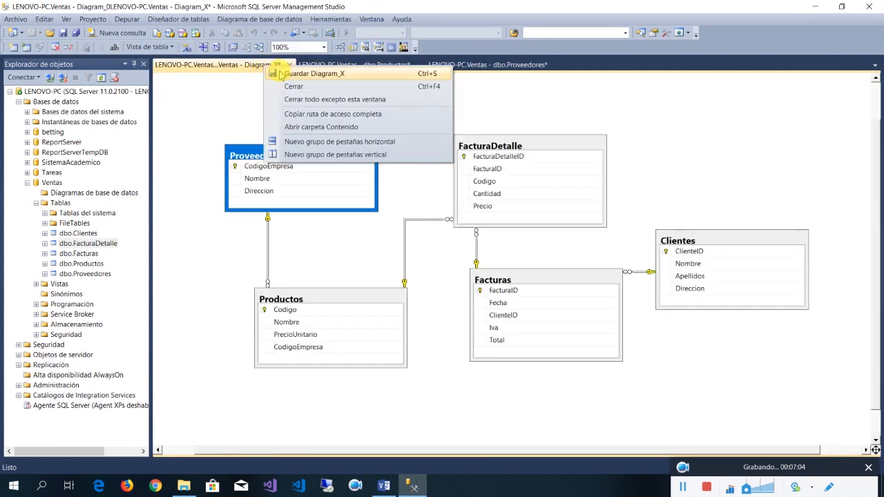
{"action": "key", "text": "ctrl+s"}
{"action": "left_click", "coordinate": [289, 64]}
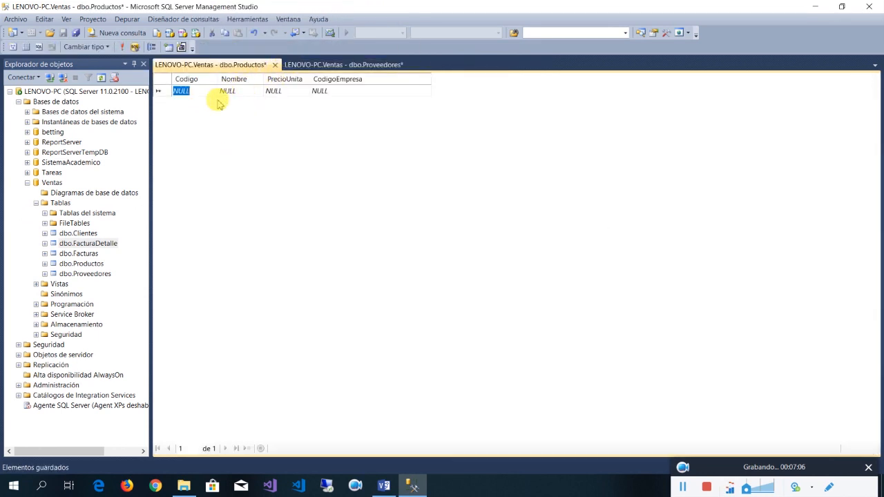
Enter Codigo P01-0001 and a Nombre starting with "Juego del v" in a new Productos row, and try to commit it without a price
{"action": "key", "text": "Caps_Lock"}
{"action": "type", "text": "P"}
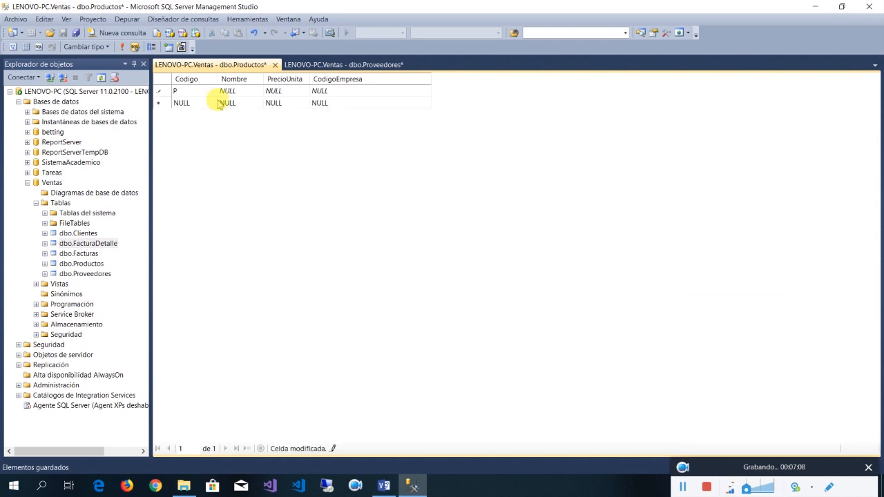
{"action": "type", "text": "01-0001"}
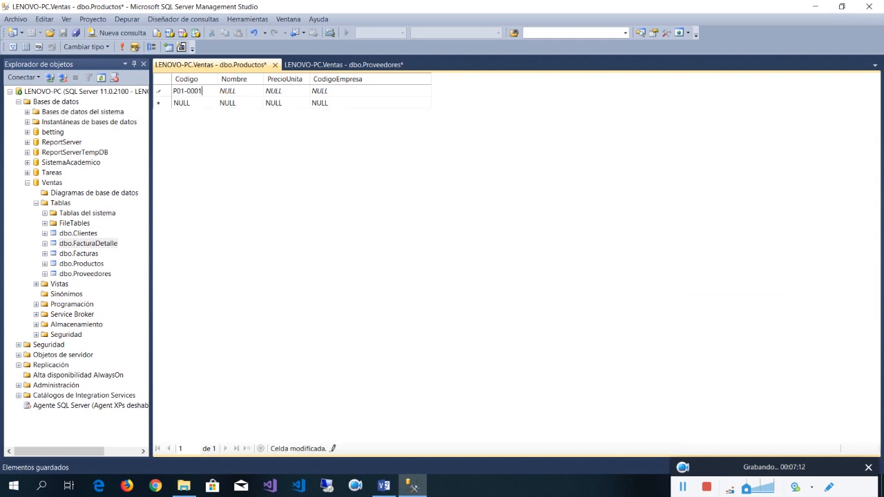
{"action": "key", "text": "Tab"}
{"action": "type", "text": "J"}
{"action": "key", "text": "Caps_Lock"}
{"action": "type", "text": "uego del v"}
{"action": "key", "text": "Tab"}
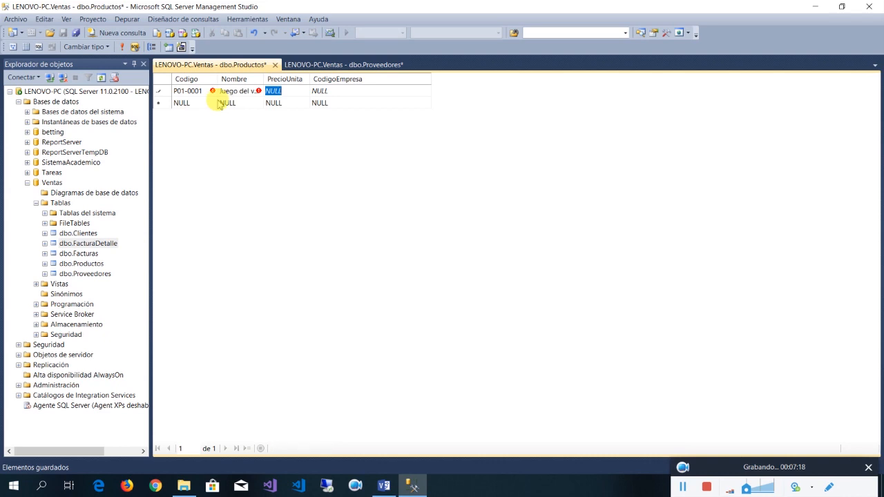
{"action": "left_click", "coordinate": [220, 103]}
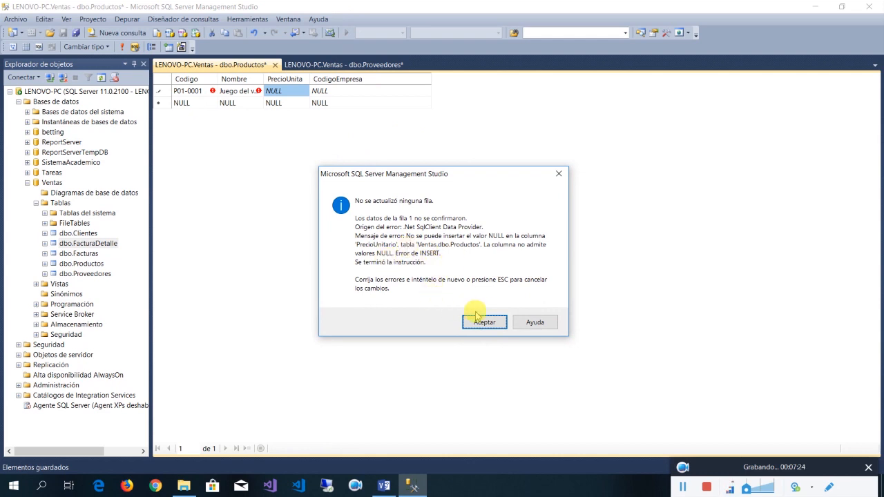
{"action": "left_click", "coordinate": [484, 323]}
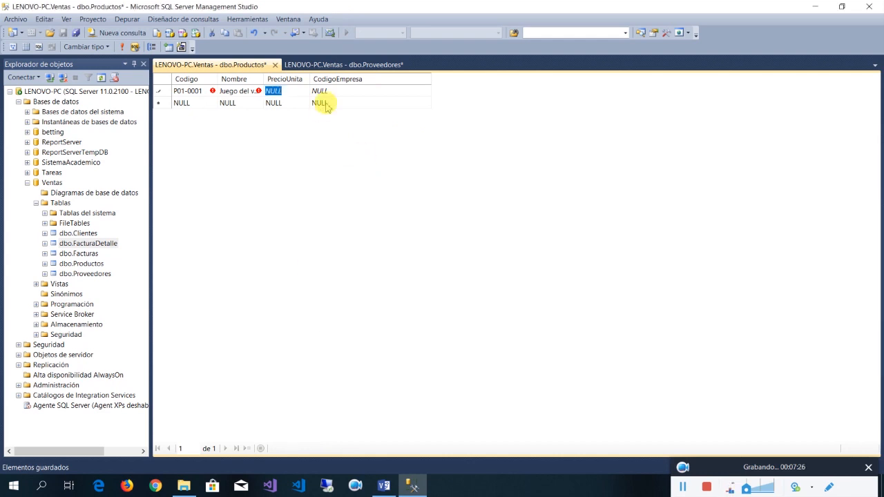
Set the new product's PrecioUnitario to 14 and try to commit the row without a CodigoEmpresa
{"action": "type", "text": "30"}
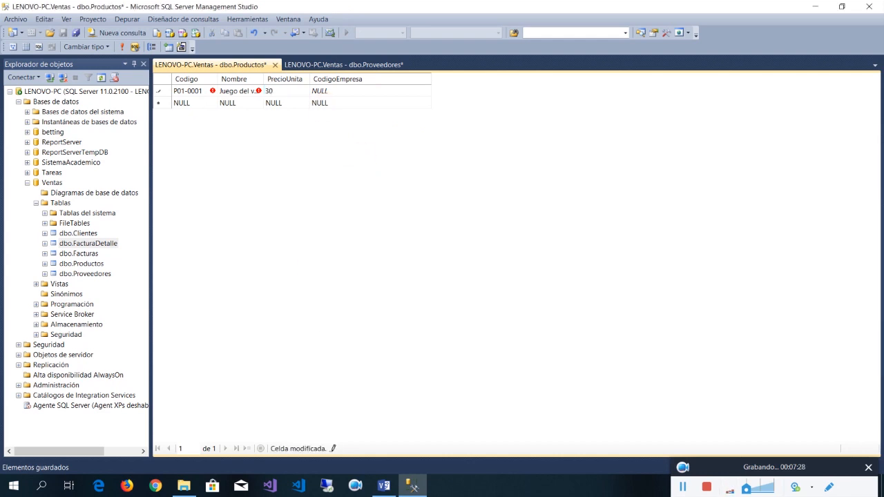
{"action": "left_click", "coordinate": [322, 103]}
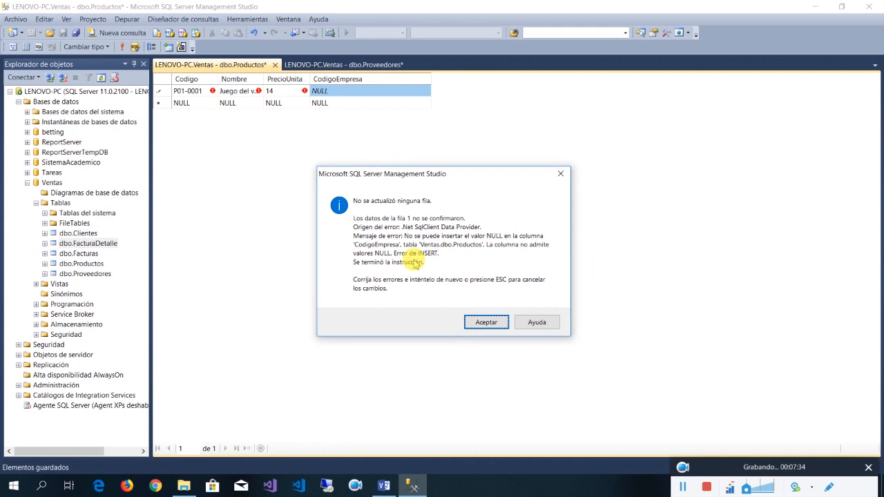
{"action": "left_click", "coordinate": [476, 325]}
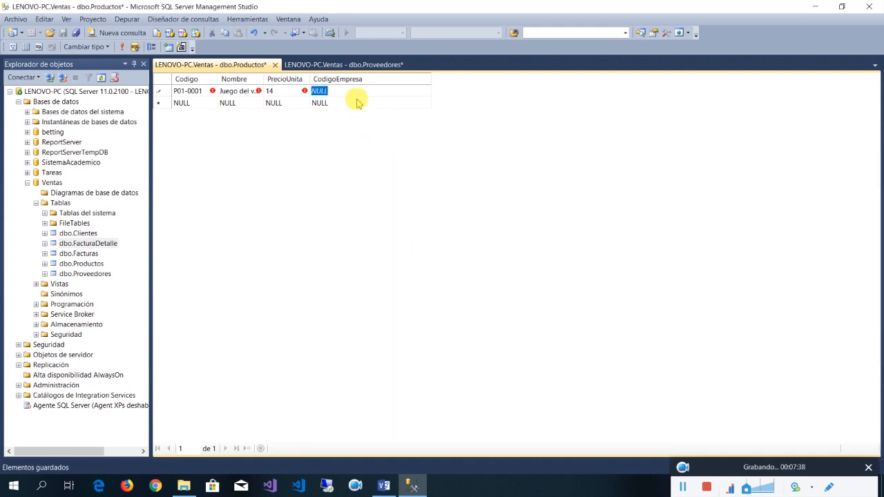
Try to commit the new product with CodigoEmpresa P04, a code missing from Proveedores
{"action": "type", "text": "p04"}
{"action": "key", "text": "Caps_Lock"}
{"action": "left_click", "coordinate": [315, 90]}
{"action": "key", "text": "BackSpace"}
{"action": "type", "text": "P"}
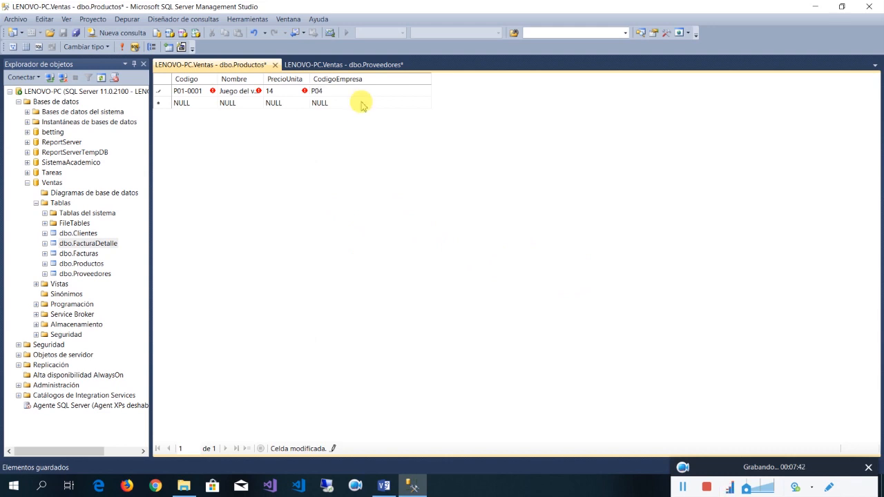
{"action": "left_click", "coordinate": [357, 65]}
{"action": "left_click", "coordinate": [235, 63]}
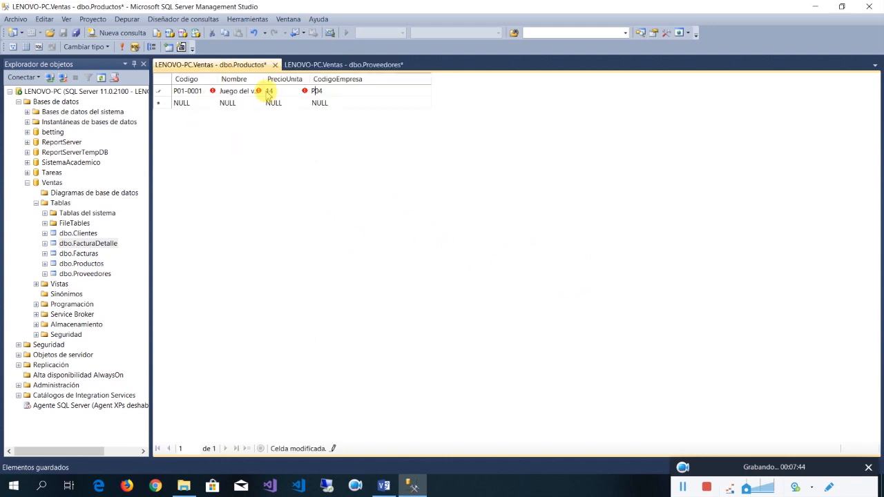
{"action": "left_click", "coordinate": [545, 240]}
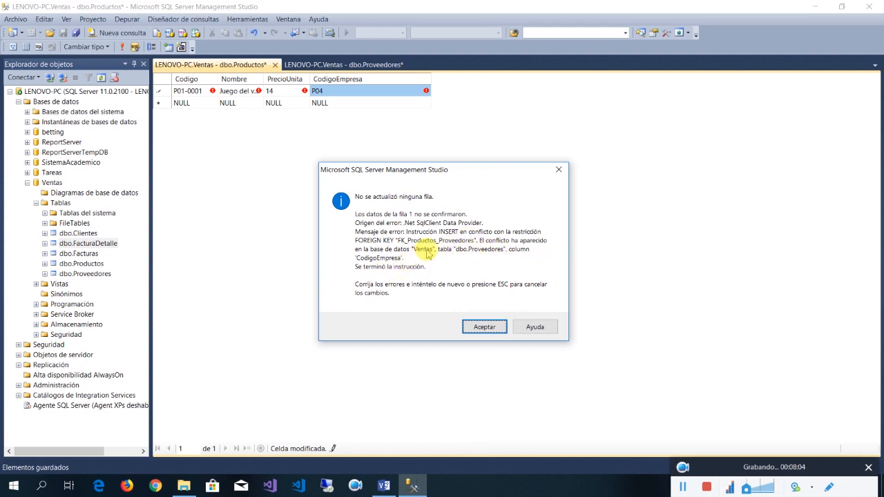
{"action": "left_click", "coordinate": [496, 326]}
Check the supplier codes in Proveedores, set the new product's CodigoEmpresa to P02 and commit the row
{"action": "left_click", "coordinate": [334, 65]}
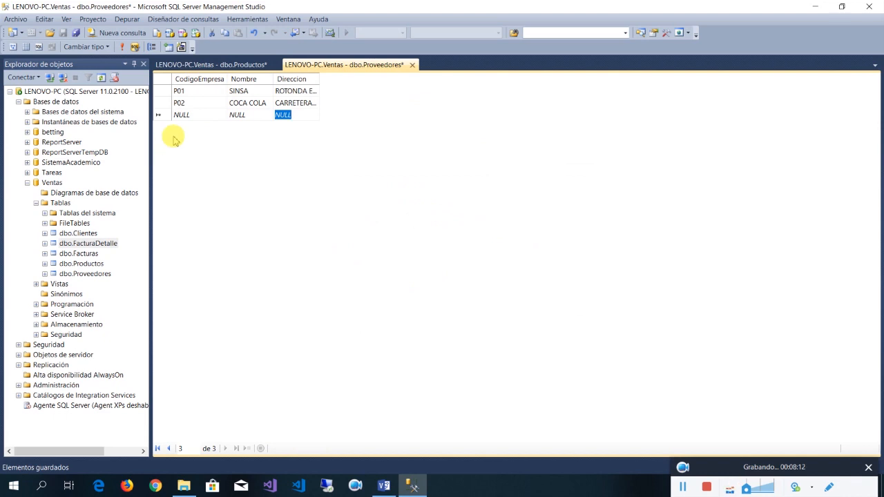
{"action": "left_click", "coordinate": [216, 65]}
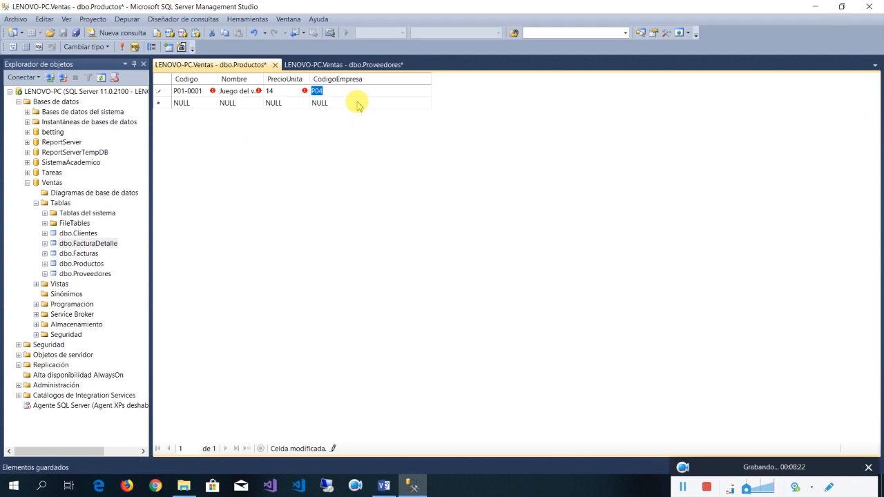
{"action": "type", "text": "P"}
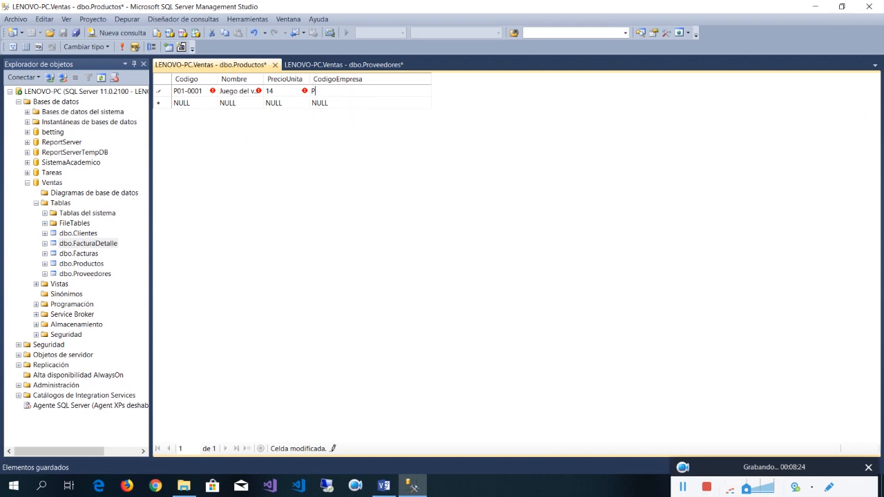
{"action": "left_click", "coordinate": [354, 101]}
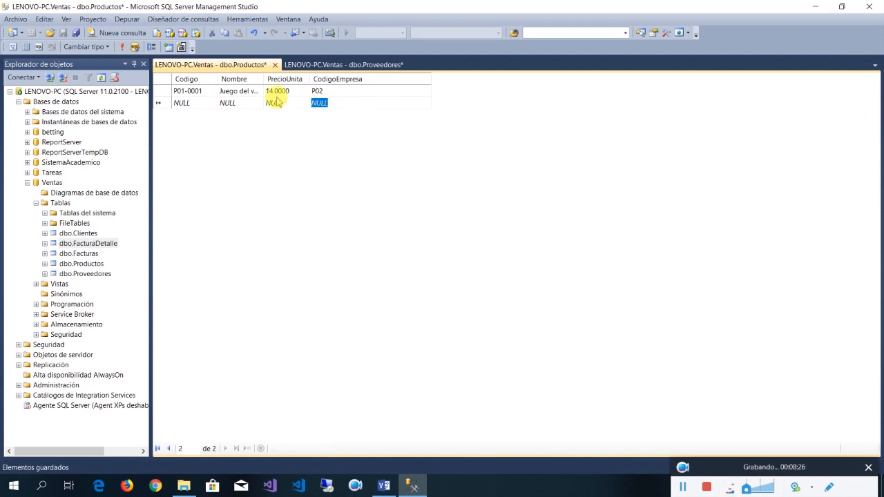
Compare the new product's CodigoEmpresa with the matching supplier record in the Proveedores data
{"action": "left_click", "coordinate": [351, 64]}
{"action": "left_click", "coordinate": [243, 64]}
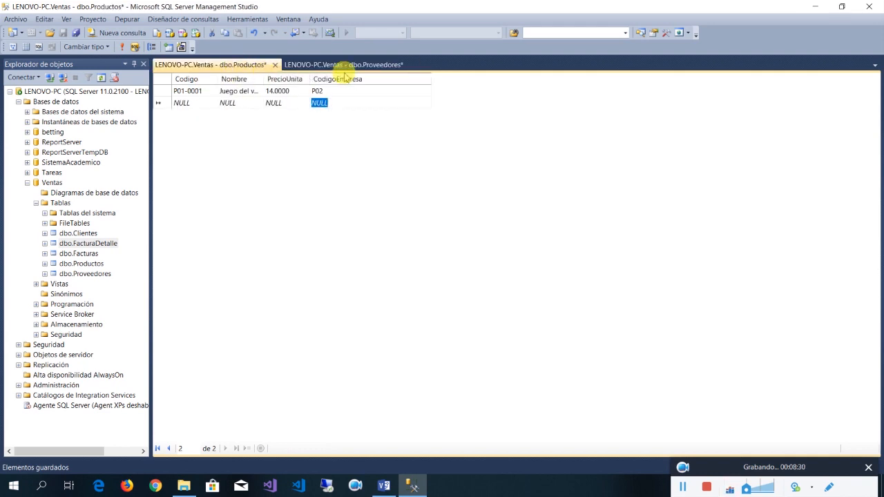
{"action": "left_click", "coordinate": [335, 66]}
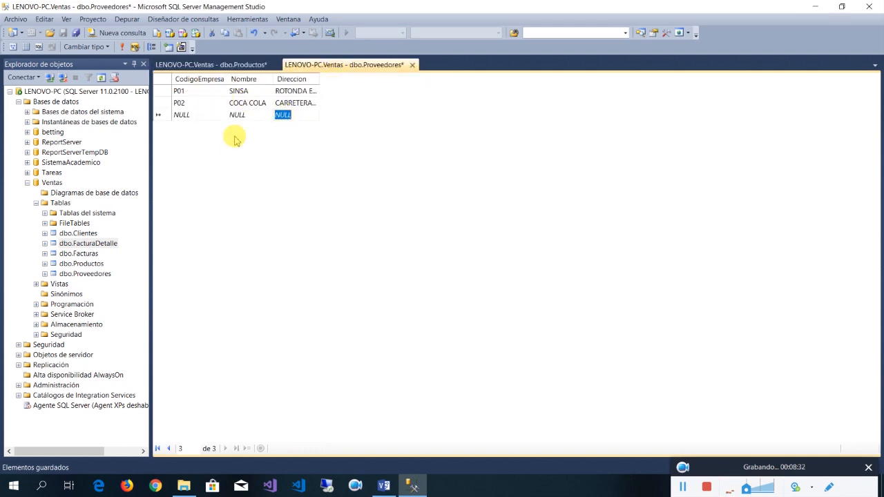
{"action": "left_click", "coordinate": [241, 65]}
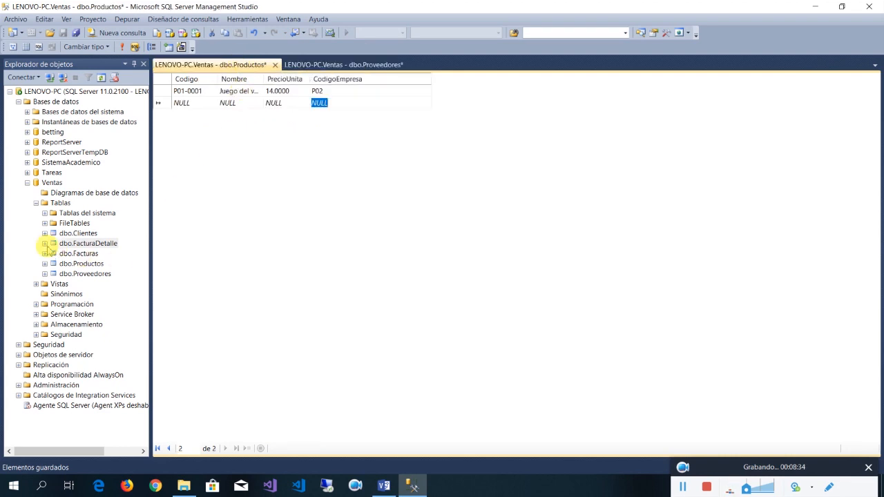
Open the first 200 rows of the Clientes table for editing and go through the empty row's fields
{"action": "right_click", "coordinate": [90, 233]}
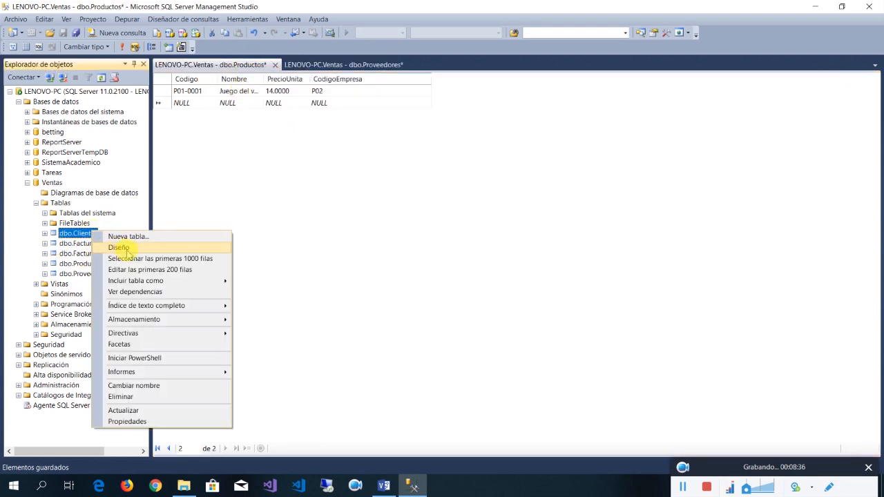
{"action": "left_click", "coordinate": [152, 270]}
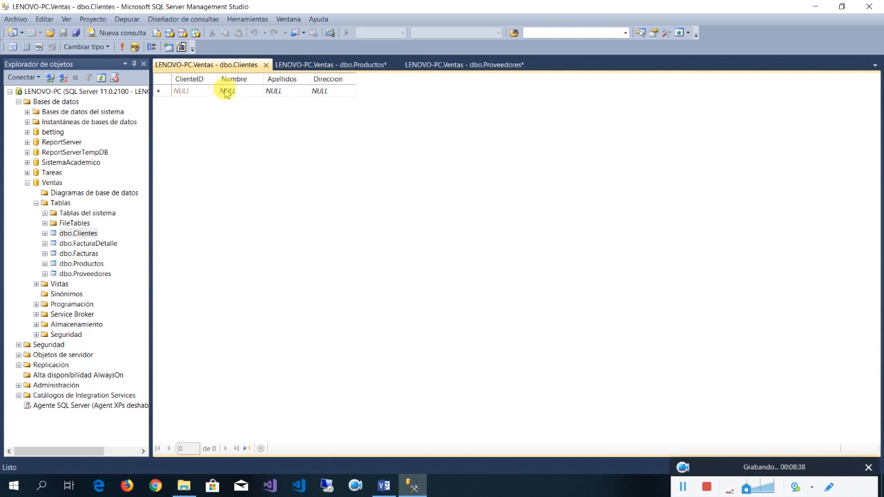
{"action": "left_click", "coordinate": [197, 92]}
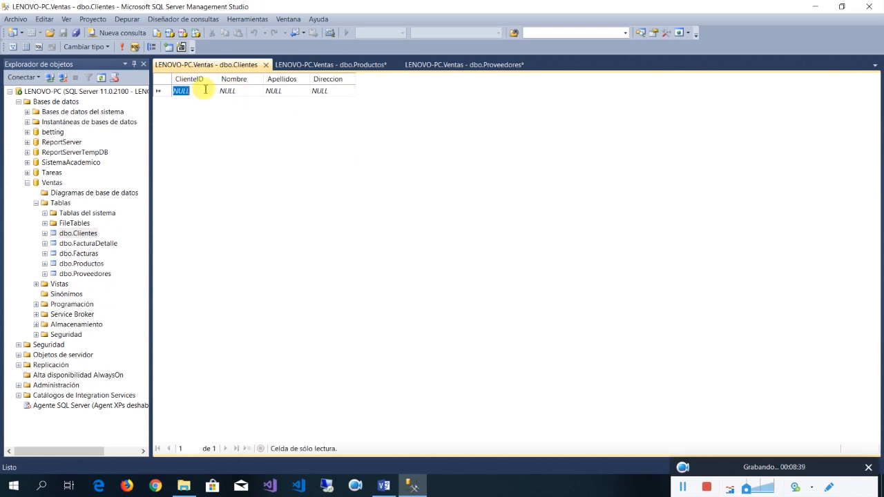
{"action": "left_click", "coordinate": [254, 90]}
{"action": "left_click", "coordinate": [290, 92]}
{"action": "left_click", "coordinate": [330, 93]}
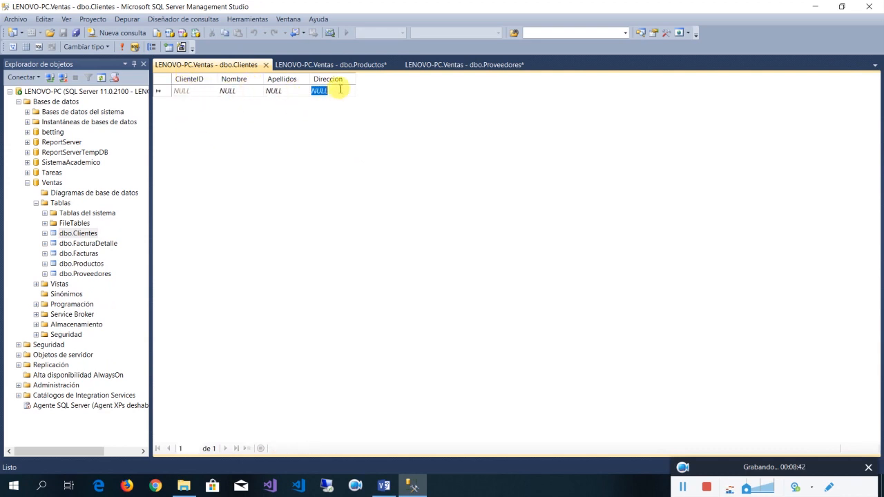
Enter the first customer's Nombre and Apellidos in the new Clientes row
{"action": "left_click", "coordinate": [245, 94]}
{"action": "type", "text": "f"}
{"action": "key", "text": "Caps_Lock"}
{"action": "type", "text": "LI"}
{"action": "key", "text": "BackSpace"}
{"action": "key", "text": "BackSpace"}
{"action": "key", "text": "BackSpace"}
{"action": "type", "text": "F"}
{"action": "key", "text": "Caps_Lock"}
{"action": "type", "text": "elix"}
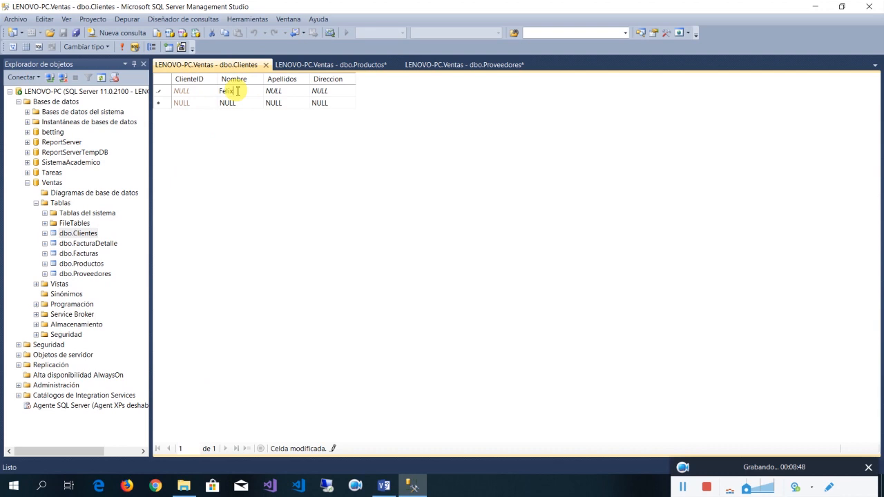
{"action": "key", "text": "Tab"}
{"action": "key", "text": "Caps_Lock"}
{"action": "type", "text": "R"}
{"action": "key", "text": "Caps_Lock"}
{"action": "type", "text": "amirez"}
{"action": "key", "text": "Tab"}
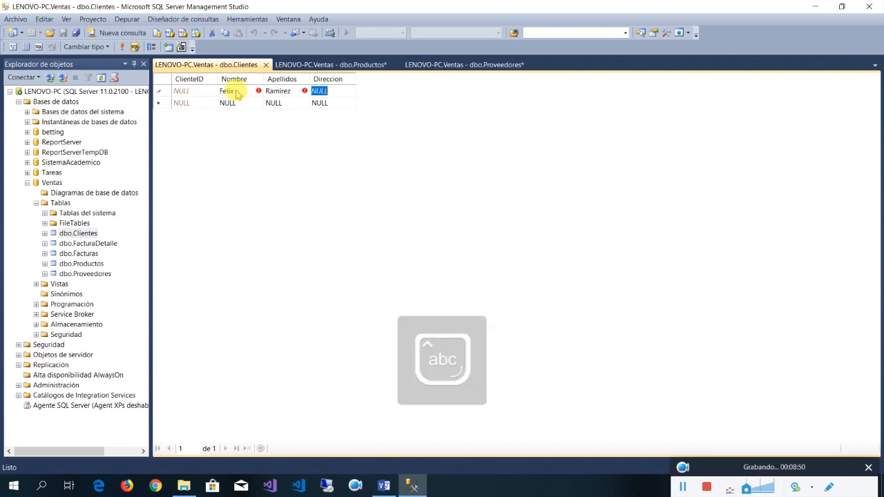
Fill in the first customer's Direccion and commit the Clientes row
{"action": "key", "text": "Caps_Lock"}
{"action": "type", "text": "P"}
{"action": "key", "text": "Caps_Lock"}
{"action": "type", "text": "or ahi"}
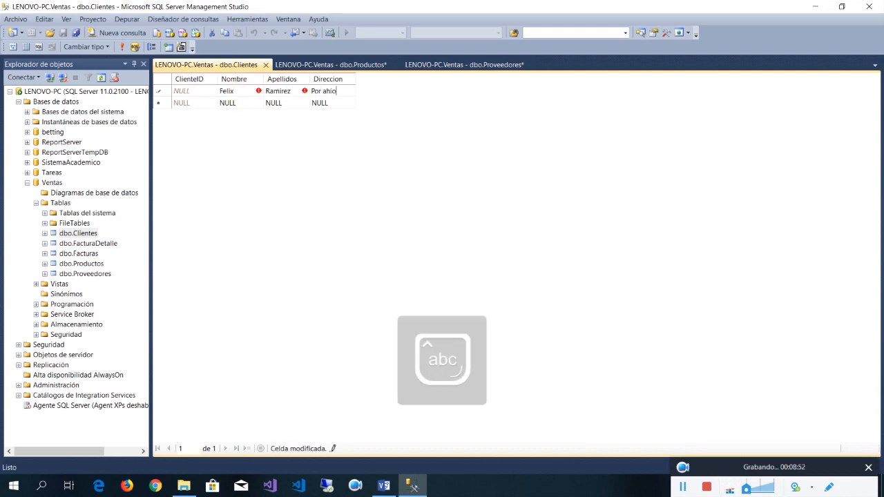
{"action": "key", "text": "Return"}
{"action": "key", "text": "shift+Tab"}
{"action": "key", "text": "shift+Tab"}
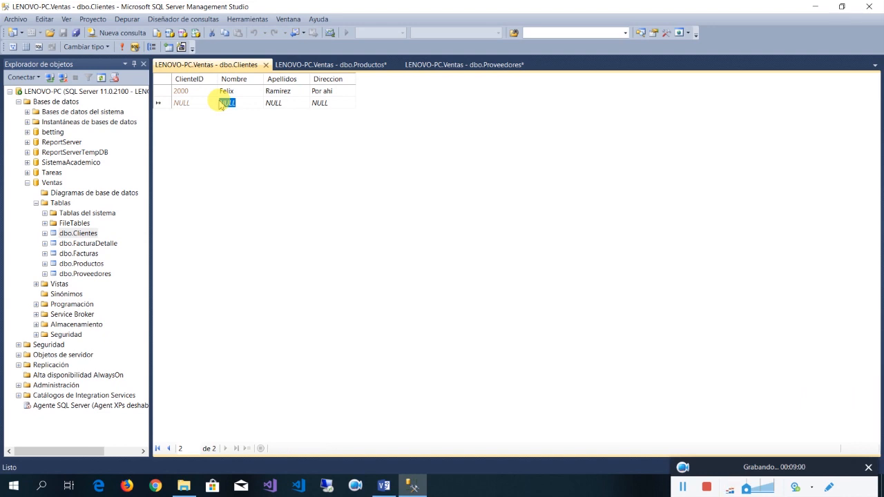
Enter the second customer's Nombre and Apellidos in a new Clientes row
{"action": "key", "text": "Caps_Lock"}
{"action": "type", "text": "C"}
{"action": "key", "text": "Caps_Lock"}
{"action": "type", "text": "arlos"}
{"action": "key", "text": "Tab"}
{"action": "key", "text": "Caps_Lock"}
{"action": "type", "text": "Hernandez"}
{"action": "key", "text": "Tab"}
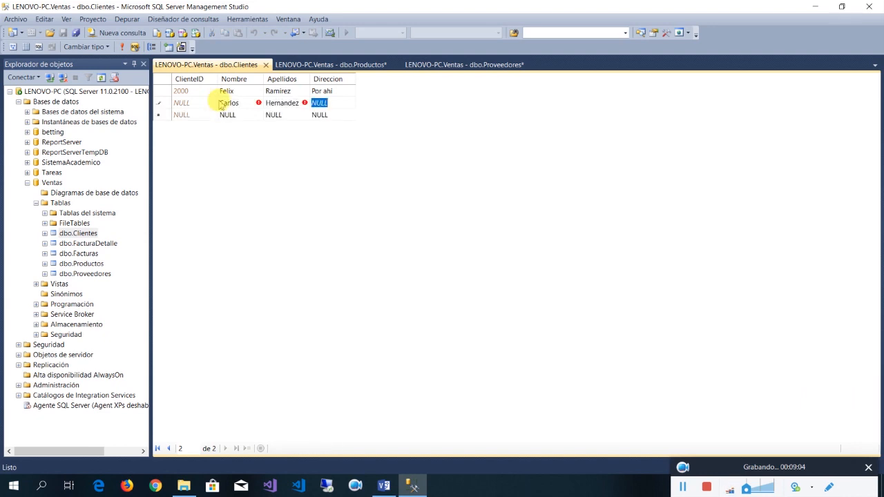
Fill in the second customer's Direccion and commit the Clientes row
{"action": "key", "text": "Caps_Lock"}
{"action": "key", "text": "BackSpace"}
{"action": "key", "text": "Caps_Lock"}
{"action": "type", "text": "p"}
{"action": "key", "text": "Caps_Lock"}
{"action": "key", "text": "BackSpace"}
{"action": "key", "text": "Caps_Lock"}
{"action": "type", "text": "pRI"}
{"action": "key", "text": "BackSpace"}
{"action": "key", "text": "BackSpace"}
{"action": "key", "text": "Caps_Lock"}
{"action": "type", "text": "Z"}
{"action": "key", "text": "Caps_Lock"}
{"action": "key", "text": "Caps_Lock"}
{"action": "type", "text": "uem"}
{"action": "key", "text": "Caps_Lock"}
{"action": "key", "text": "BackSpace"}
{"action": "type", "text": "men"}
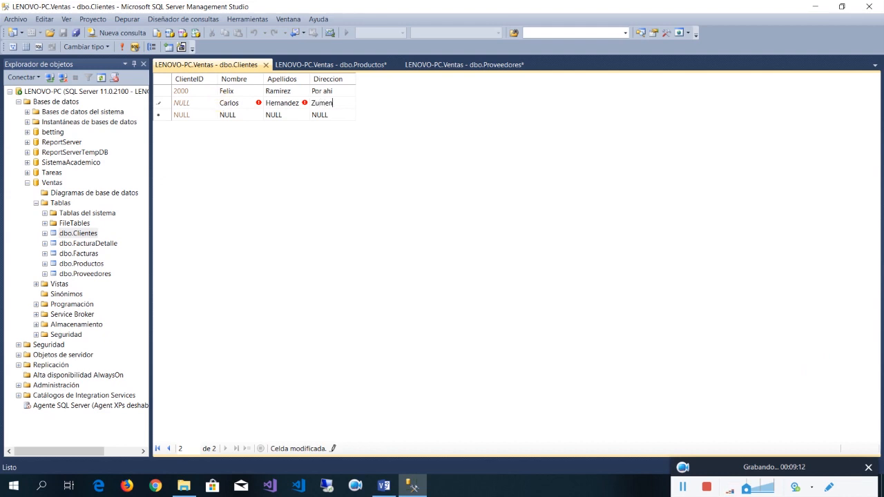
{"action": "key", "text": "Return"}
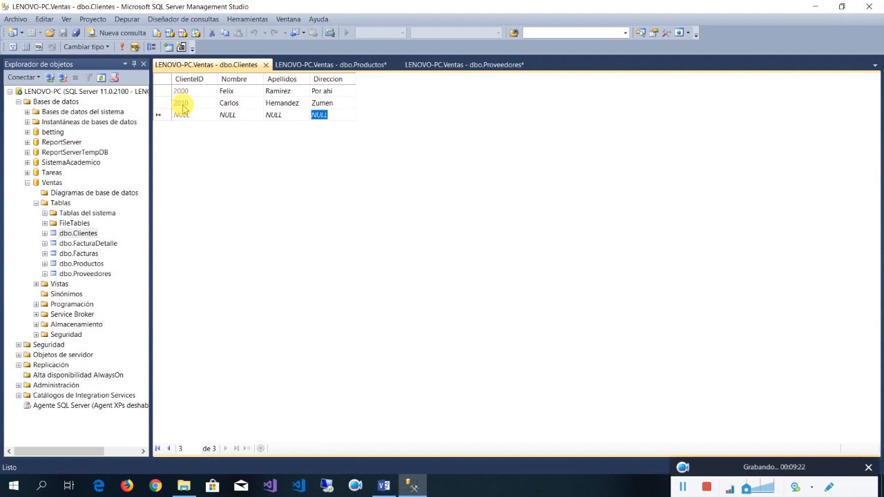
Open the Facturas table's rows for editing and set the new invoice's Fecha to 11-07-2018
{"action": "right_click", "coordinate": [77, 253]}
{"action": "left_click", "coordinate": [133, 292]}
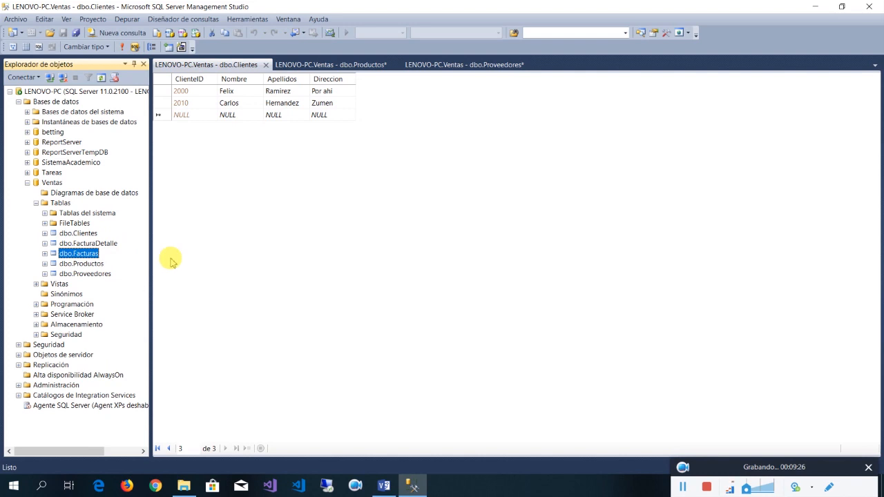
{"action": "left_click", "coordinate": [242, 90]}
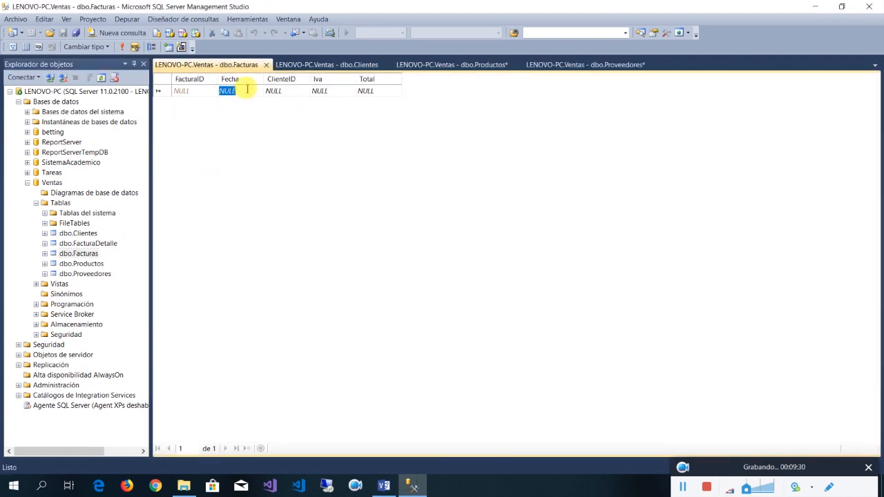
{"action": "type", "text": "07-2013"}
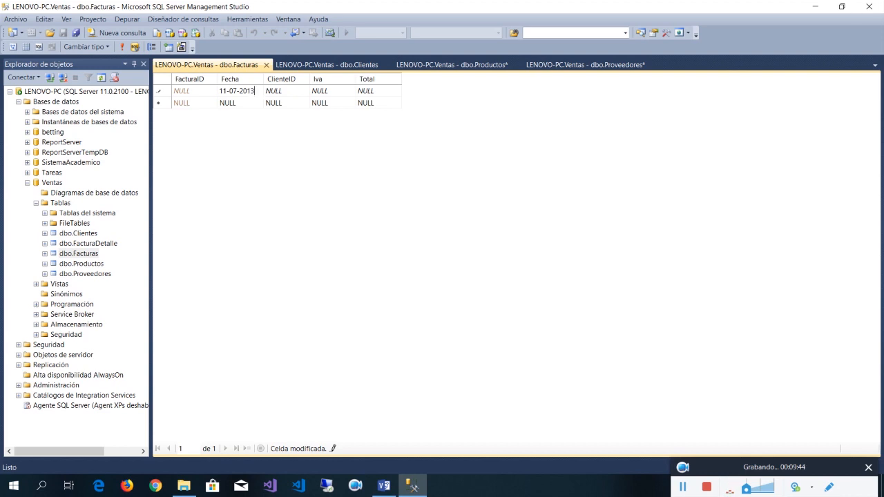
{"action": "key", "text": "BackSpace"}
{"action": "type", "text": "8"}
{"action": "key", "text": "Tab"}
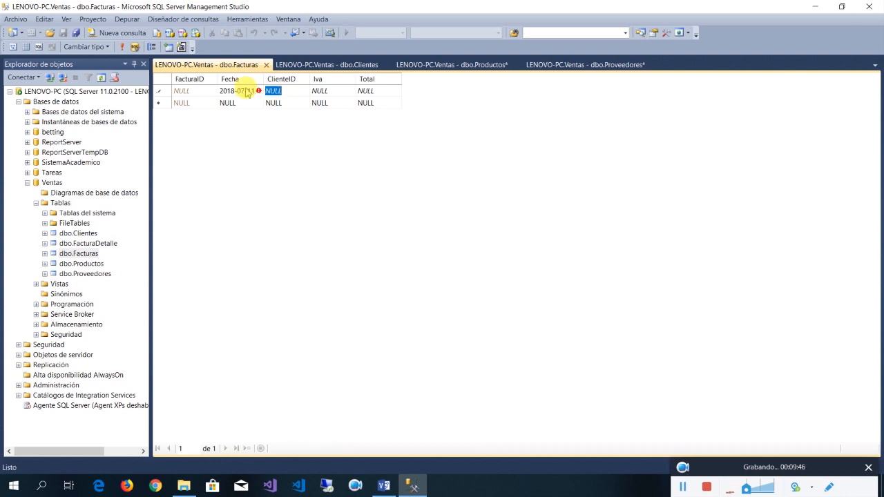
Link the new invoice to the first customer's ClienteID from Clientes, set Iva to 300 and Total to 5000, and commit the row
{"action": "left_click", "coordinate": [299, 65]}
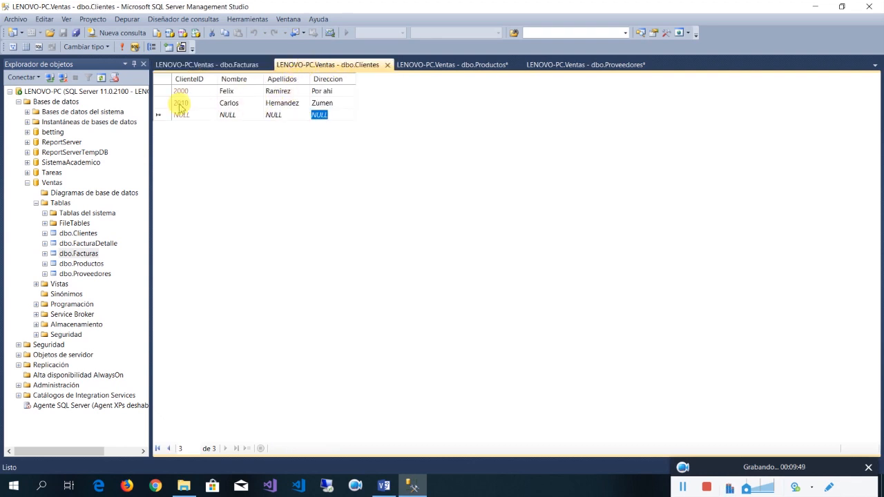
{"action": "left_click", "coordinate": [250, 67]}
{"action": "type", "text": "2000"}
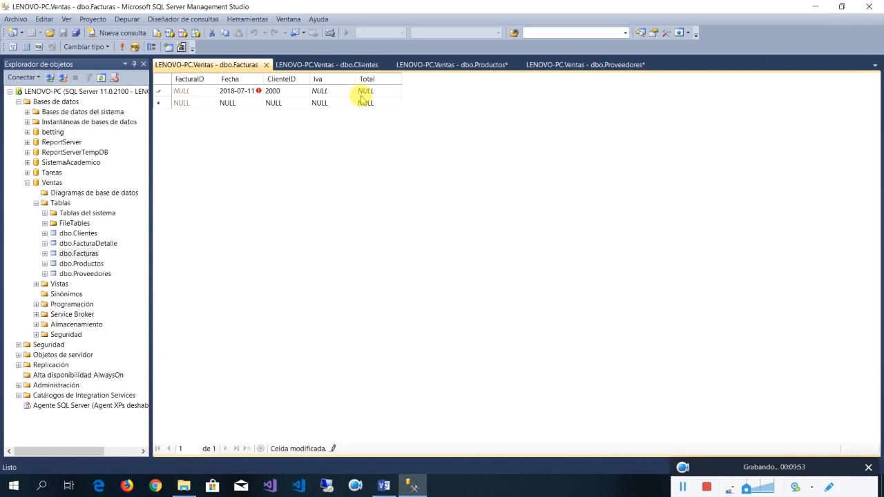
{"action": "key", "text": "Tab"}
{"action": "type", "text": "300"}
{"action": "key", "text": "Tab"}
{"action": "type", "text": "5000"}
{"action": "key", "text": "Tab"}
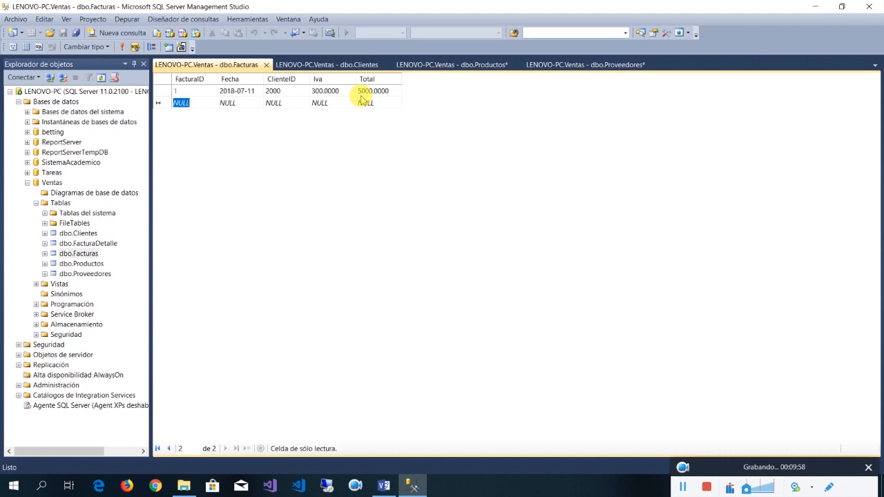
Open the FacturaDetalle table's rows for editing and set the new row's FacturaID to 1, checking it against Facturas
{"action": "right_click", "coordinate": [115, 245]}
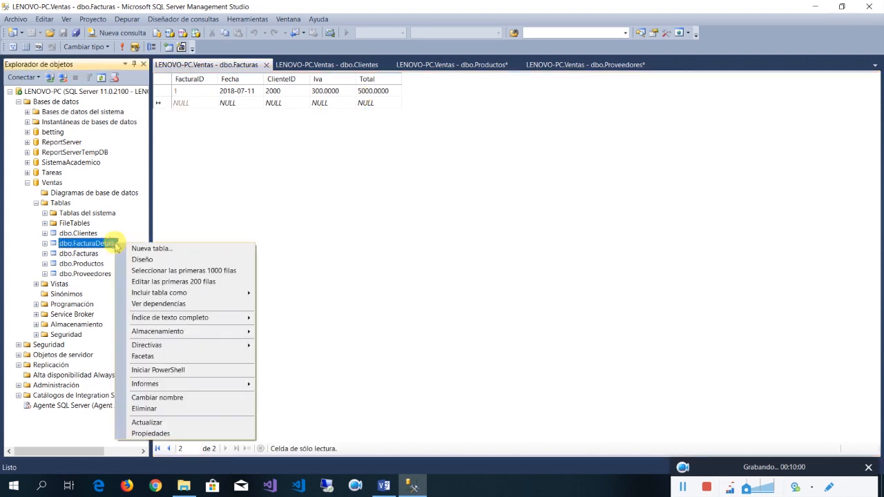
{"action": "left_click", "coordinate": [207, 281]}
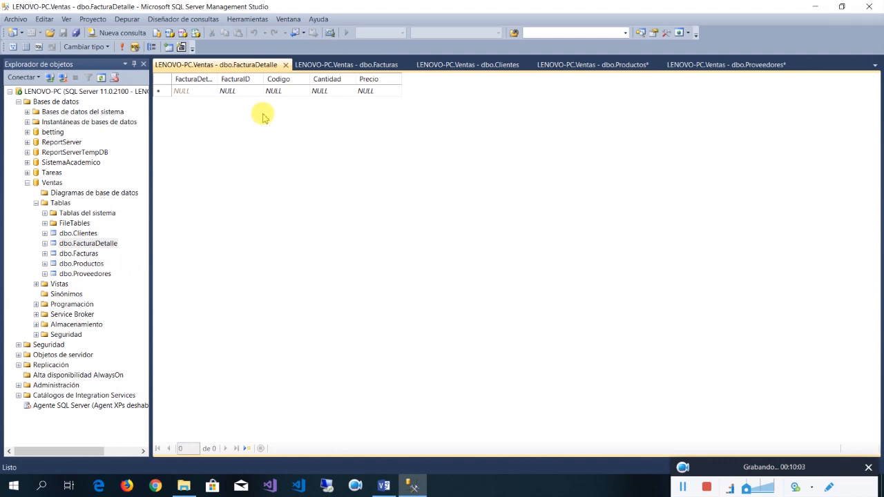
{"action": "left_click", "coordinate": [227, 92]}
{"action": "left_click", "coordinate": [318, 65]}
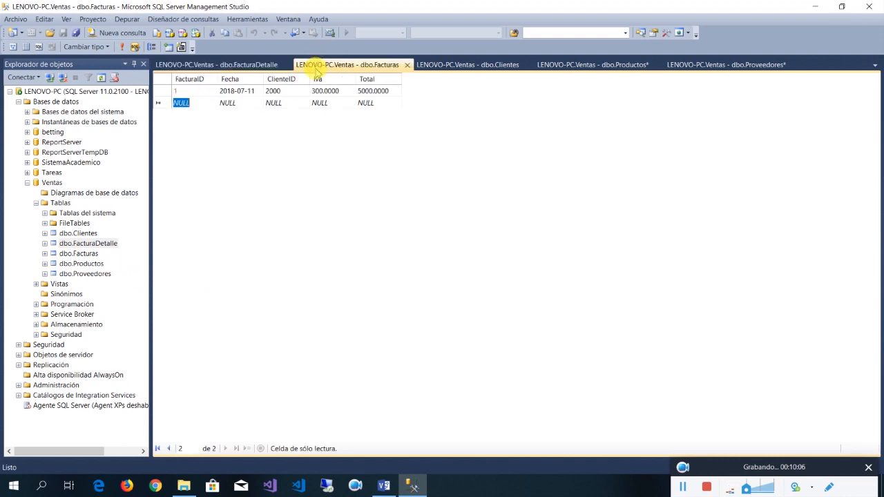
{"action": "left_click", "coordinate": [222, 65]}
{"action": "type", "text": "1"}
{"action": "key", "text": "Tab"}
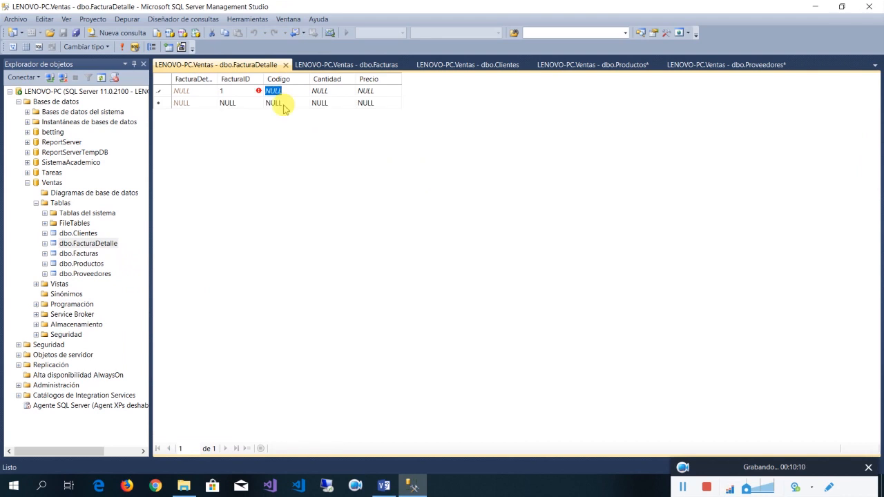
Set the new FacturaDetalle row's Codigo to P01
{"action": "type", "text": "p1"}
{"action": "key", "text": "Caps_Lock"}
{"action": "key", "text": "BackSpace"}
{"action": "type", "text": "P1"}
{"action": "type", "text": "01"}
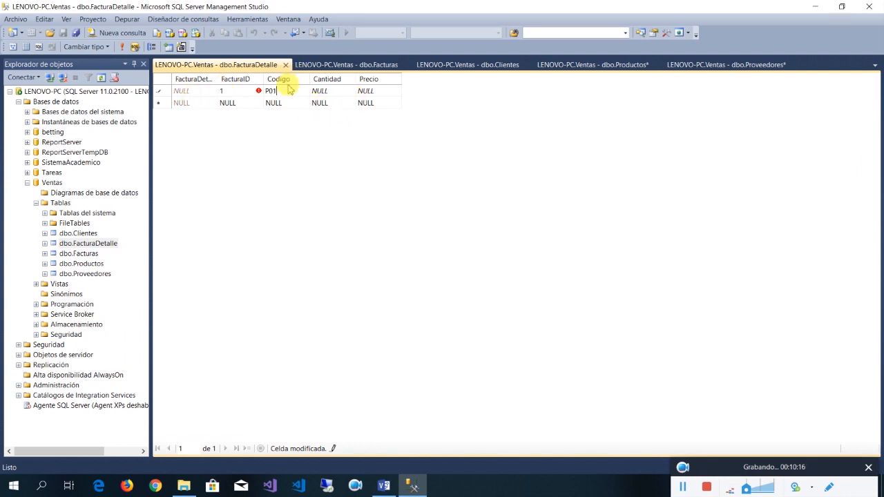
Check the codes in the other open tables, change the detail row's Codigo to P03 and try to commit the row
{"action": "left_click", "coordinate": [338, 64]}
{"action": "left_click", "coordinate": [460, 64]}
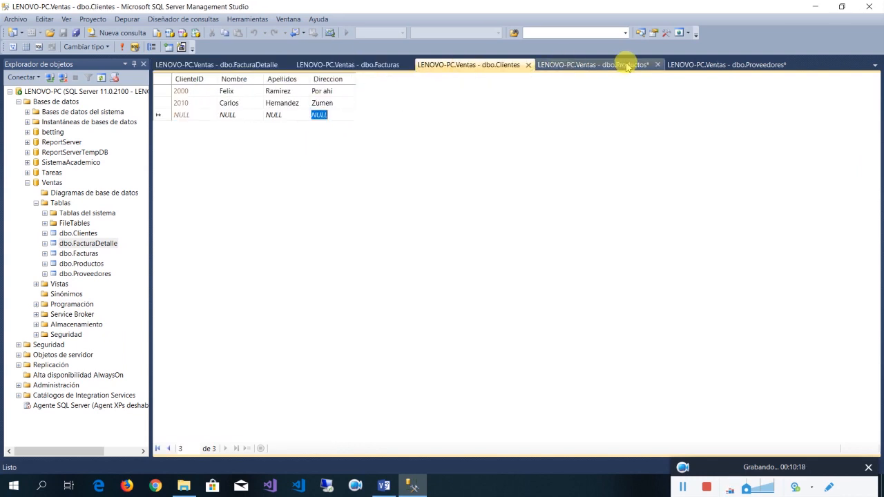
{"action": "left_click", "coordinate": [603, 65]}
{"action": "left_click", "coordinate": [725, 65]}
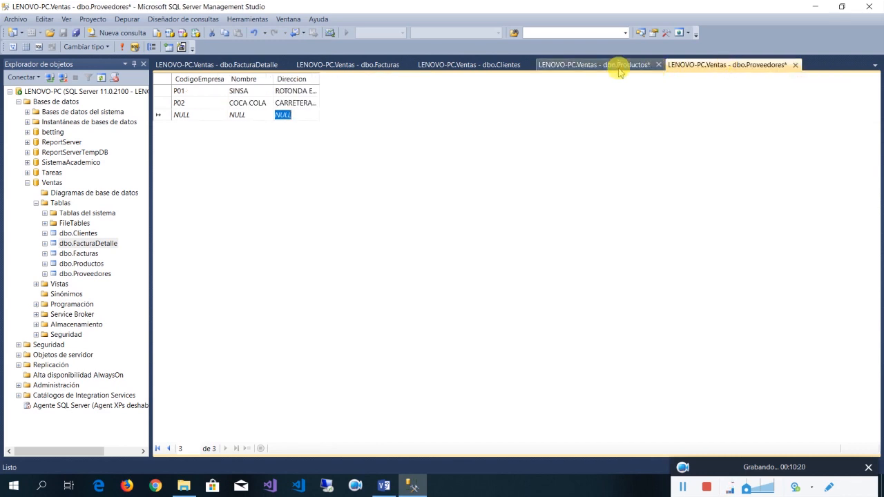
{"action": "left_click", "coordinate": [237, 65]}
{"action": "key", "text": "BackSpace"}
{"action": "key", "text": "BackSpace"}
{"action": "key", "text": "BackSpace"}
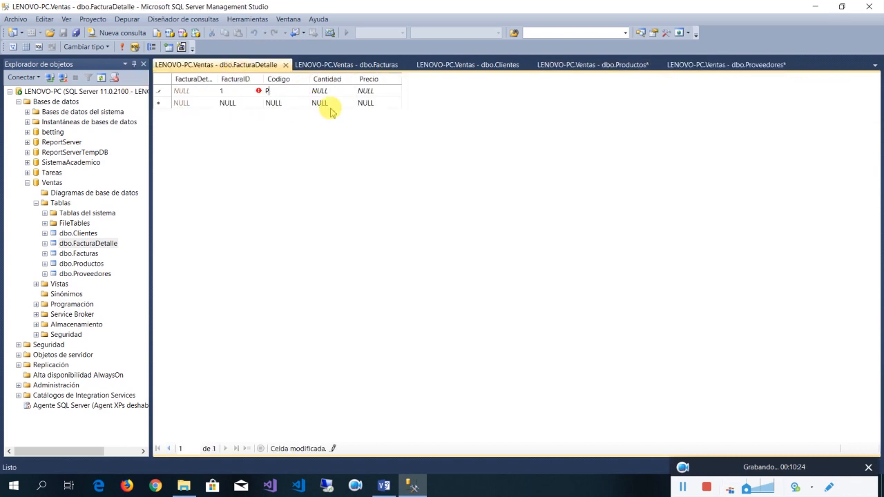
{"action": "type", "text": "P"}
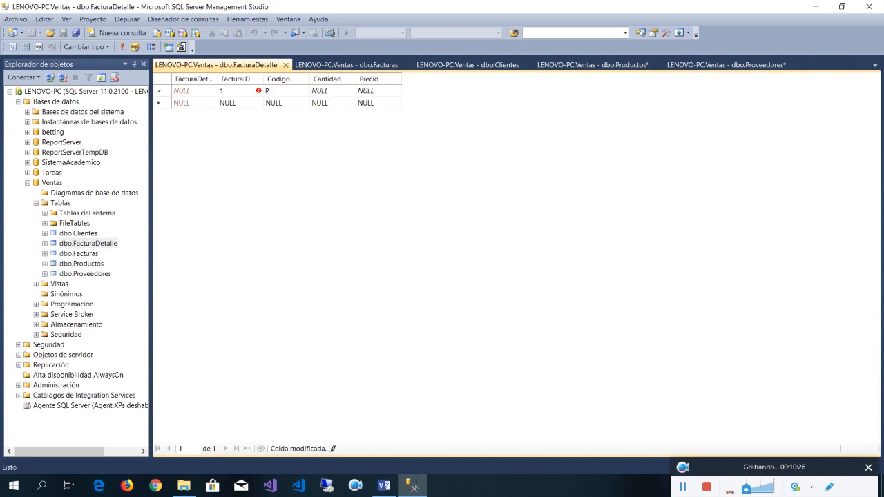
{"action": "type", "text": "03"}
{"action": "left_click", "coordinate": [326, 108]}
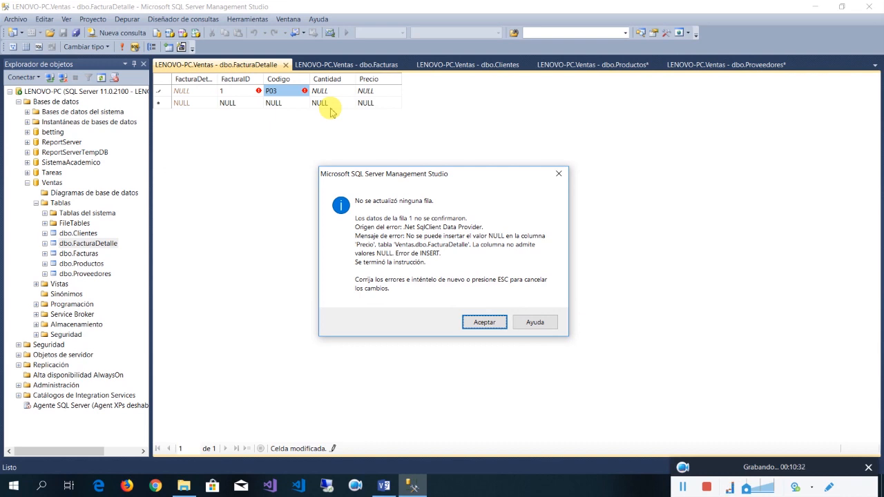
{"action": "key", "text": "Return"}
Set the detail row's Cantidad to 3 and Precio to 14, and try to commit it with Codigo P03
{"action": "key", "text": "Tab"}
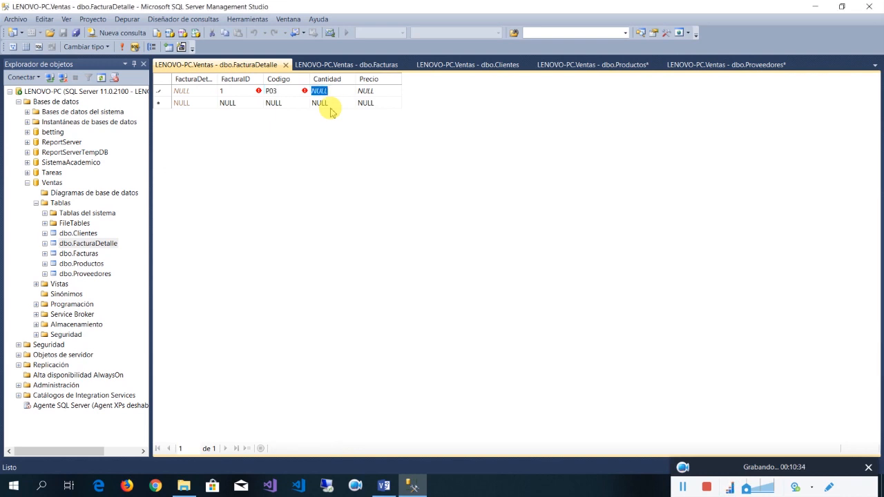
{"action": "type", "text": "3"}
{"action": "key", "text": "Tab"}
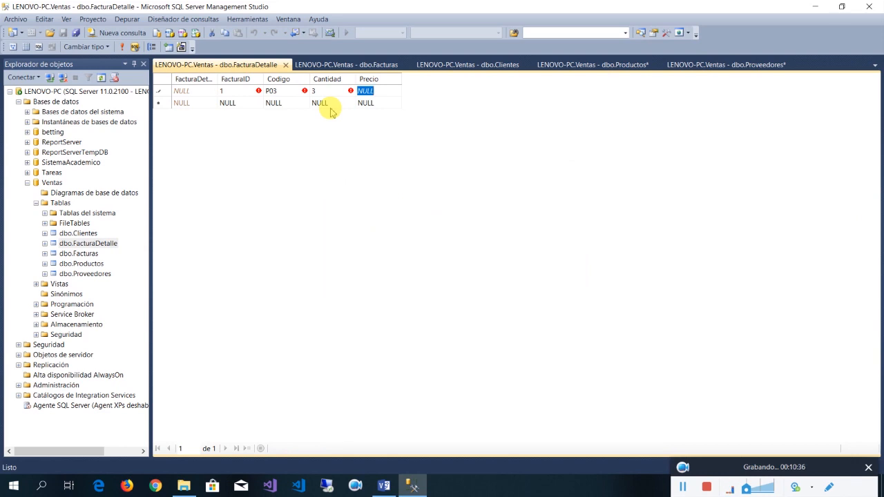
{"action": "type", "text": "14"}
{"action": "key", "text": "Return"}
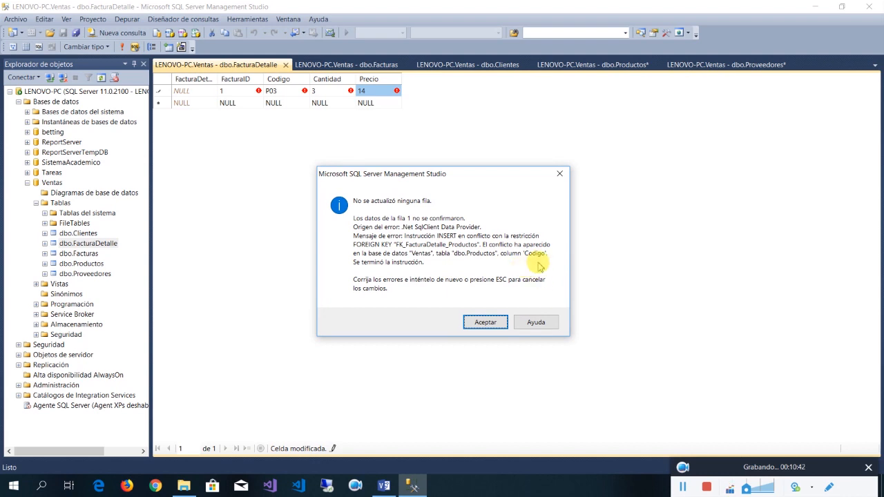
{"action": "left_click", "coordinate": [484, 323]}
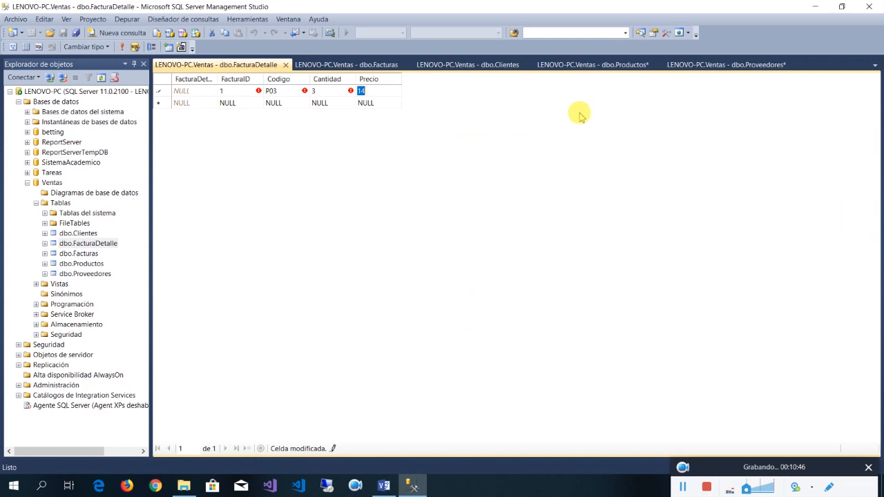
Check the supplier codes in Proveedores, set the detail row's Codigo to P02 and try to commit the row
{"action": "left_click", "coordinate": [698, 65]}
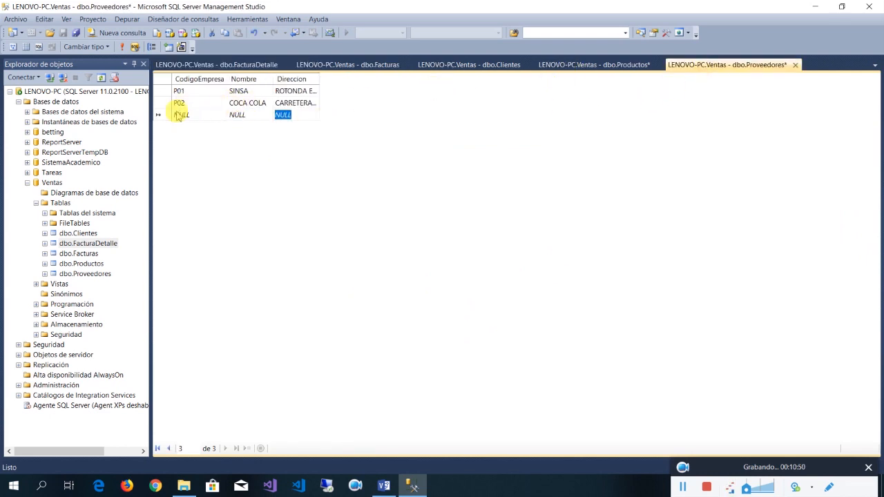
{"action": "left_click", "coordinate": [254, 65]}
{"action": "type", "text": "P02"}
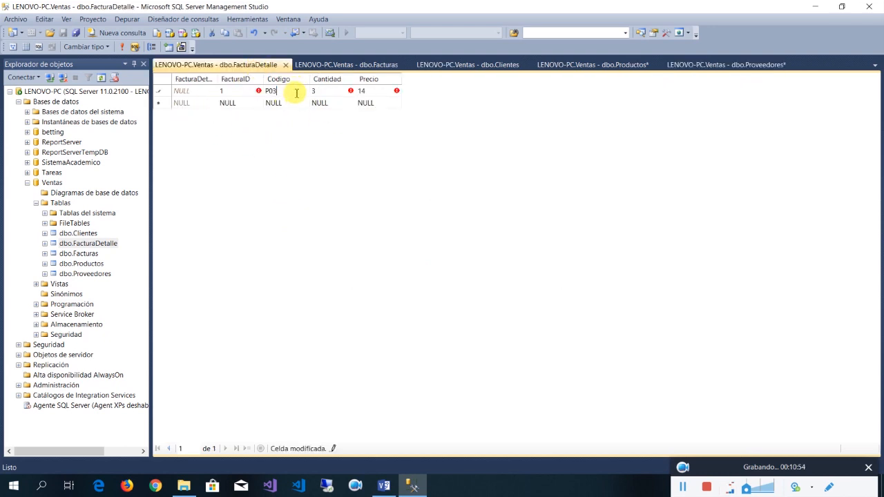
{"action": "key", "text": "Return"}
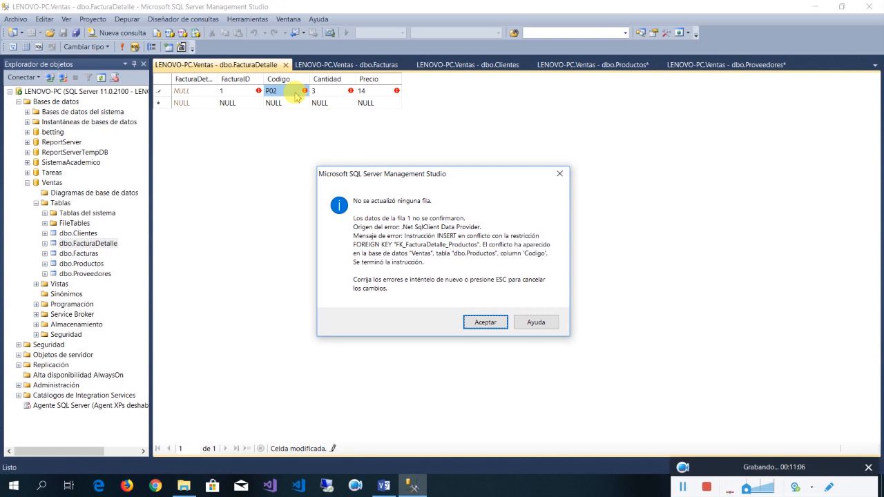
Dismiss the error, copy product code P01-0001 from Productos into the detail row's Codigo and commit the row
{"action": "key", "text": "Return"}
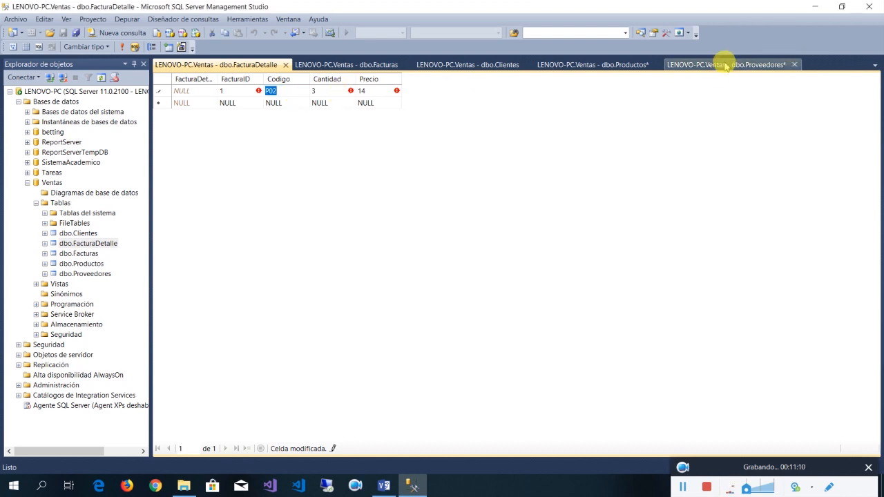
{"action": "left_click", "coordinate": [597, 68]}
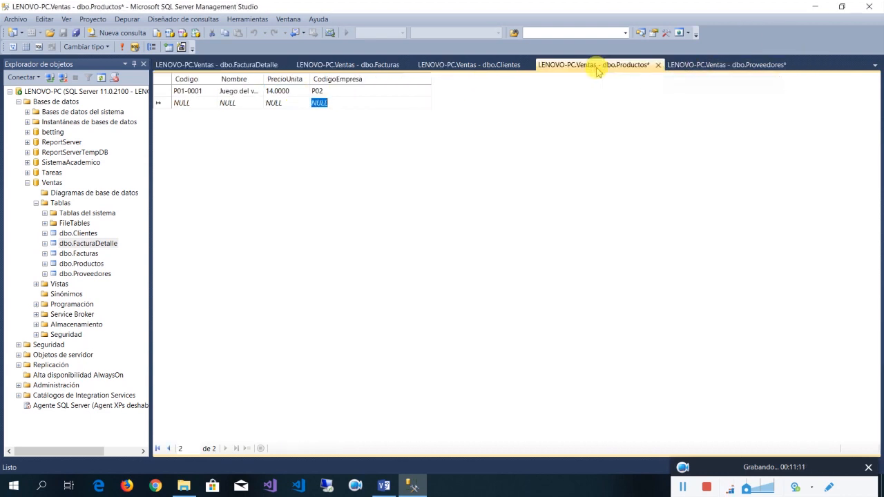
{"action": "left_click", "coordinate": [208, 90]}
{"action": "key", "text": "ctrl+c"}
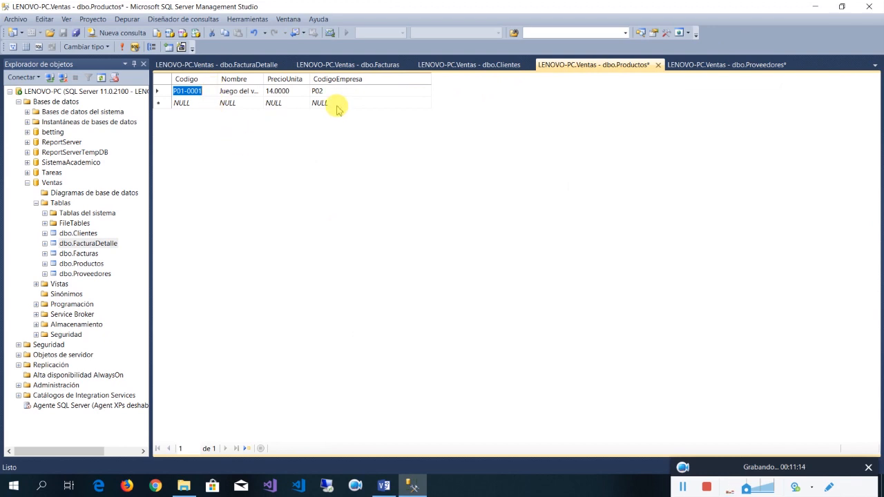
{"action": "left_click", "coordinate": [211, 66]}
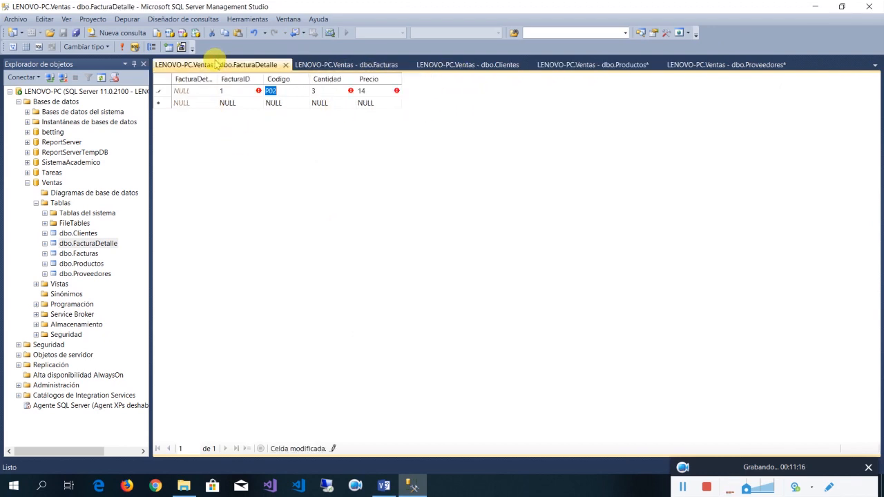
{"action": "key", "text": "ctrl+v"}
{"action": "left_click", "coordinate": [292, 103]}
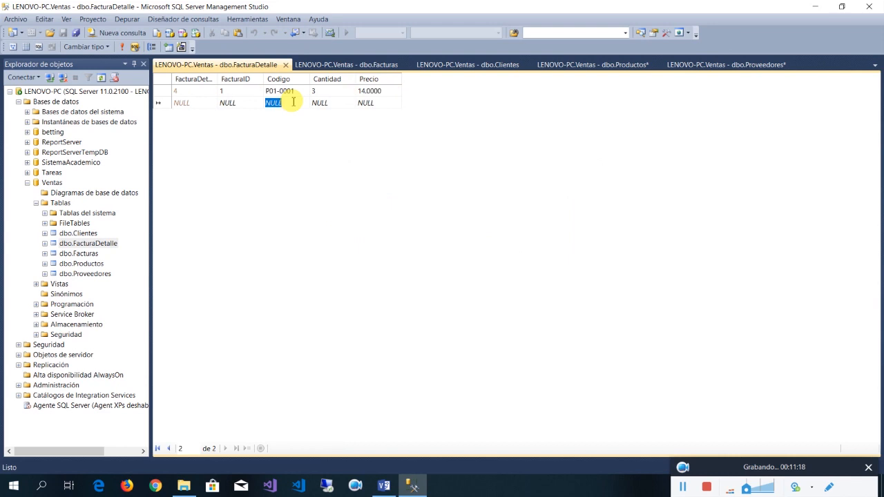
Review each field of the committed FacturaDetalle row and check it against the Facturas, Clientes and Productos data
{"action": "key", "text": "Up"}
{"action": "key", "text": "Left"}
{"action": "key", "text": "Right"}
{"action": "key", "text": "Right"}
{"action": "key", "text": "Right"}
{"action": "key", "text": "Down"}
{"action": "key", "text": "Left"}
{"action": "key", "text": "Left"}
{"action": "key", "text": "Left"}
{"action": "key", "text": "Left"}
{"action": "key", "text": "Up"}
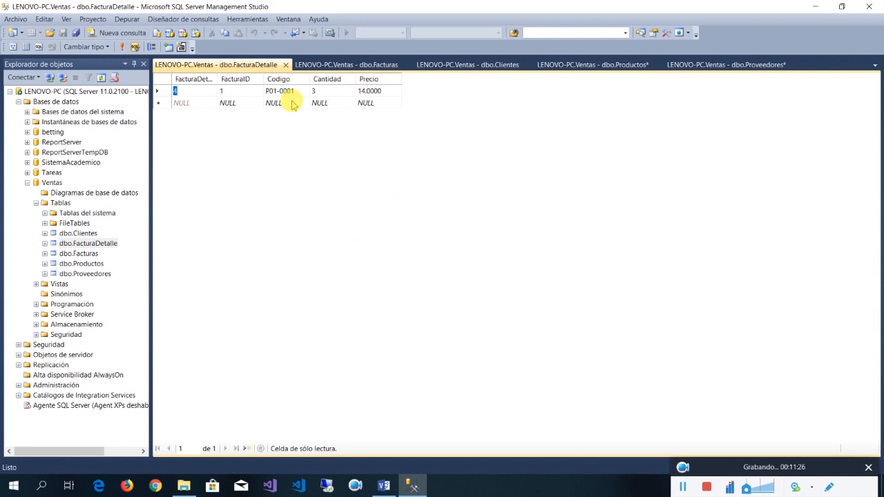
{"action": "key", "text": "Down"}
{"action": "key", "text": "Up"}
{"action": "key", "text": "Right"}
{"action": "key", "text": "Right"}
{"action": "key", "text": "Left"}
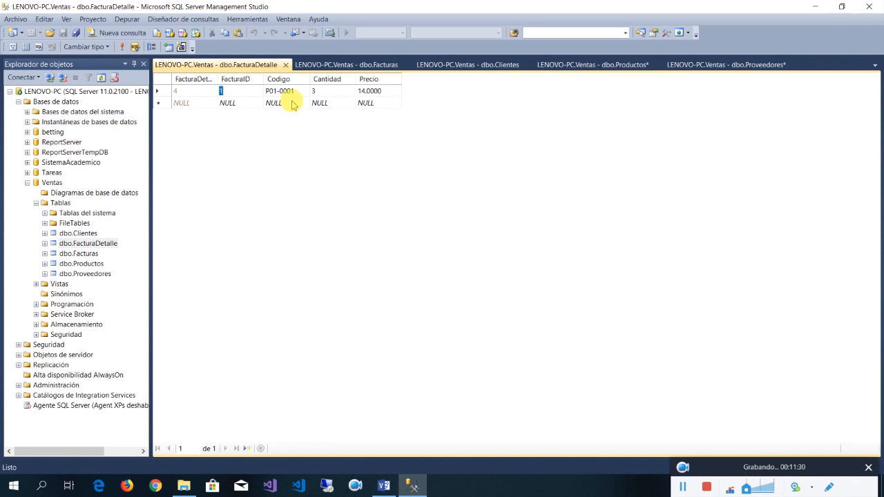
{"action": "key", "text": "Left"}
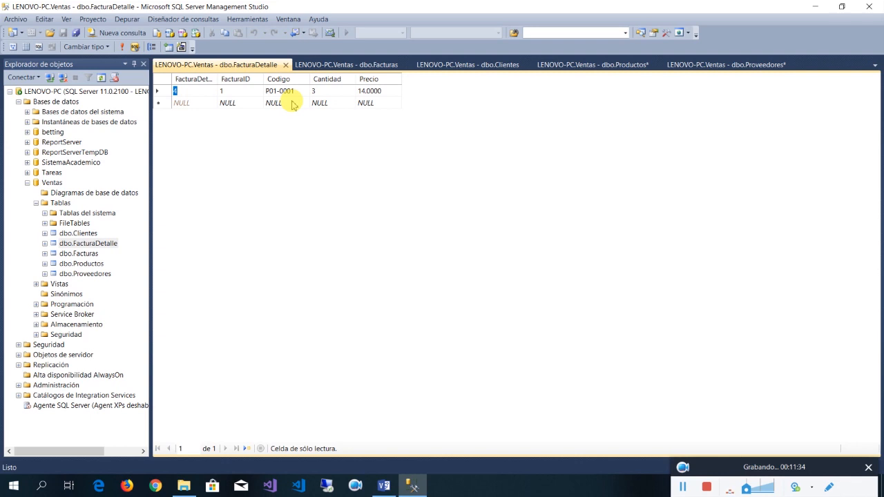
{"action": "key", "text": "Down"}
{"action": "key", "text": "Tab"}
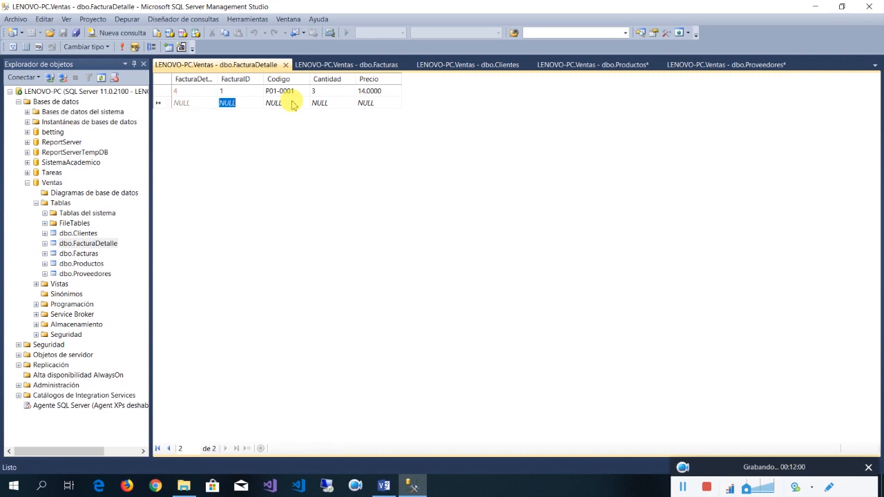
{"action": "key", "text": "Up"}
{"action": "key", "text": "Tab"}
{"action": "key", "text": "Tab"}
{"action": "key", "text": "Tab"}
{"action": "key", "text": "Down"}
{"action": "key", "text": "Left"}
{"action": "key", "text": "Left"}
{"action": "key", "text": "Left"}
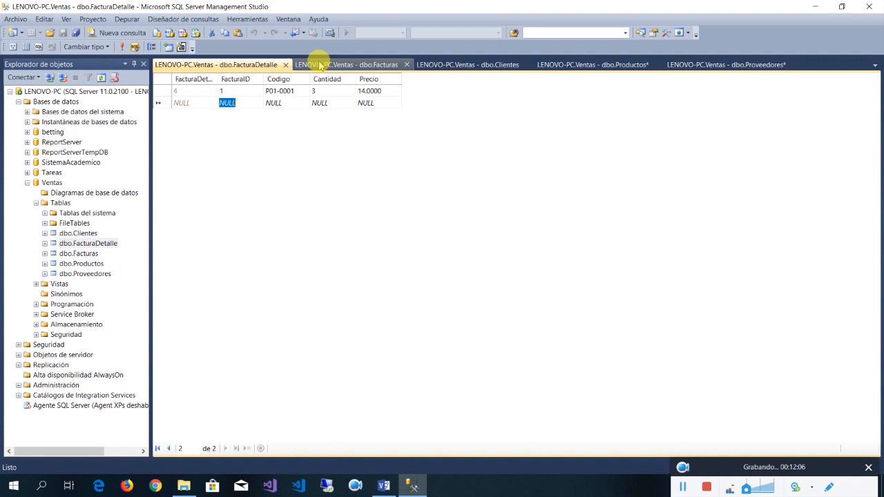
{"action": "left_click", "coordinate": [348, 64]}
{"action": "left_click", "coordinate": [438, 66]}
{"action": "left_click", "coordinate": [593, 64]}
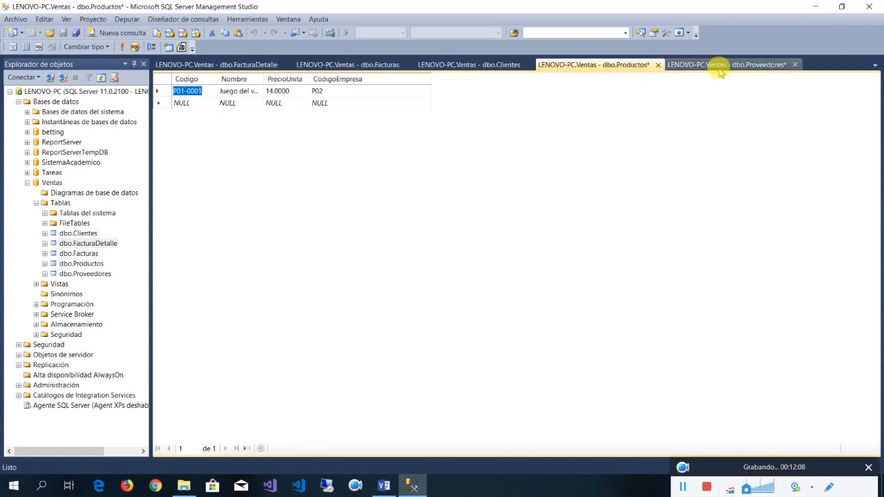
{"action": "left_click", "coordinate": [274, 103]}
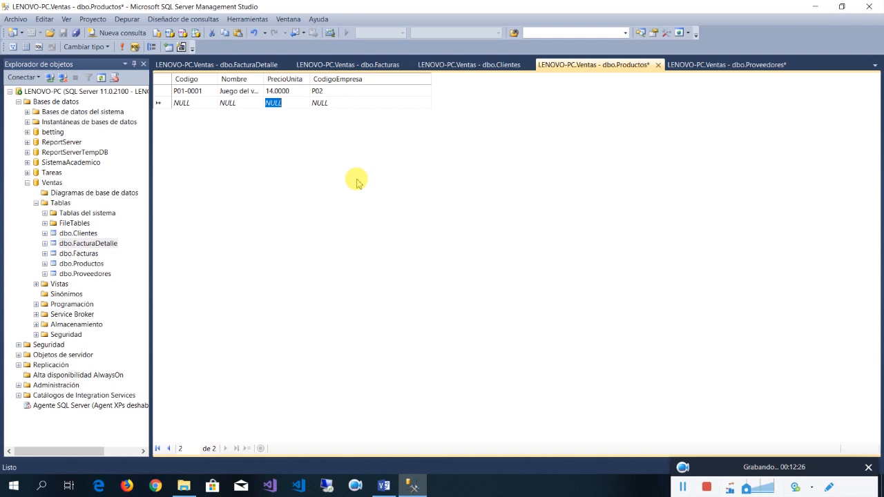
Close the data windows of all five open Ventas tables
{"action": "left_click", "coordinate": [277, 66]}
{"action": "left_click", "coordinate": [285, 64]}
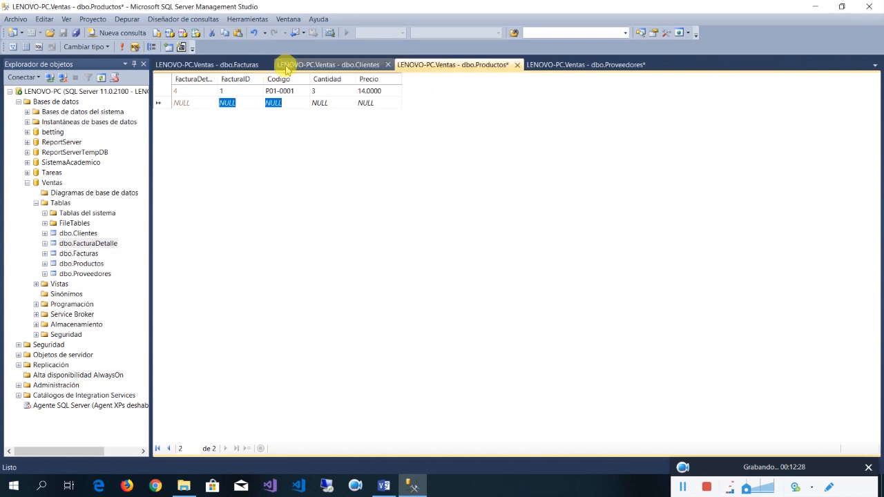
{"action": "left_click", "coordinate": [266, 64]}
{"action": "left_click", "coordinate": [266, 64]}
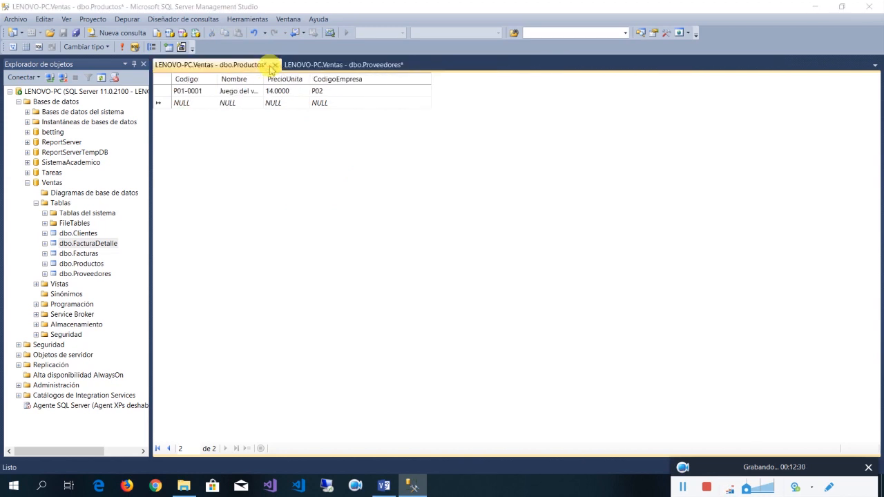
{"action": "left_click", "coordinate": [273, 65]}
{"action": "left_click", "coordinate": [282, 64]}
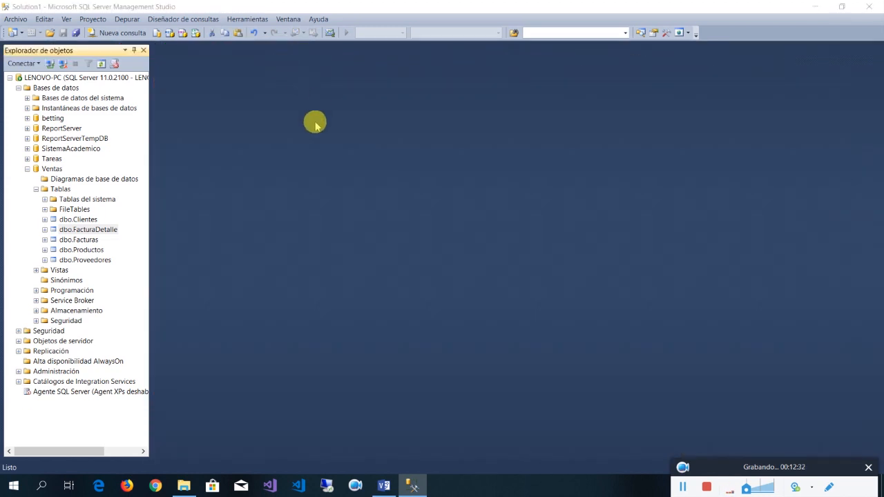
Open the Clientes table of the Ventas database in design mode
{"action": "left_click", "coordinate": [58, 170]}
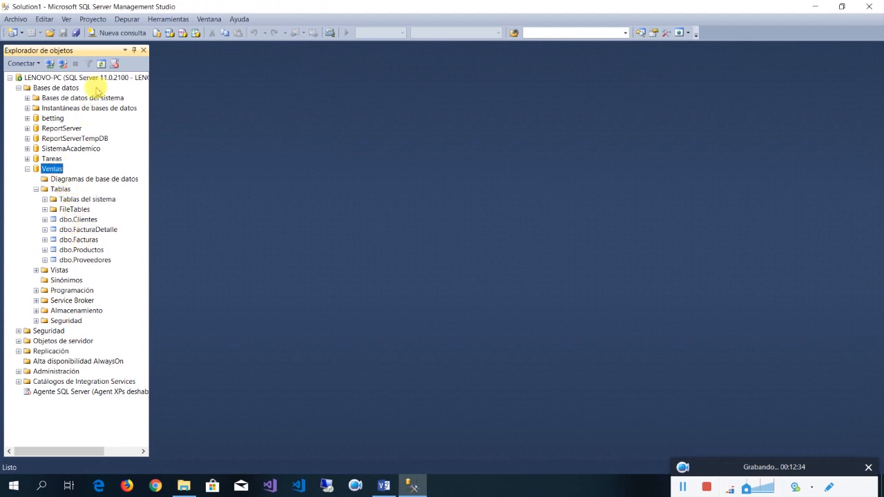
{"action": "left_click", "coordinate": [37, 189]}
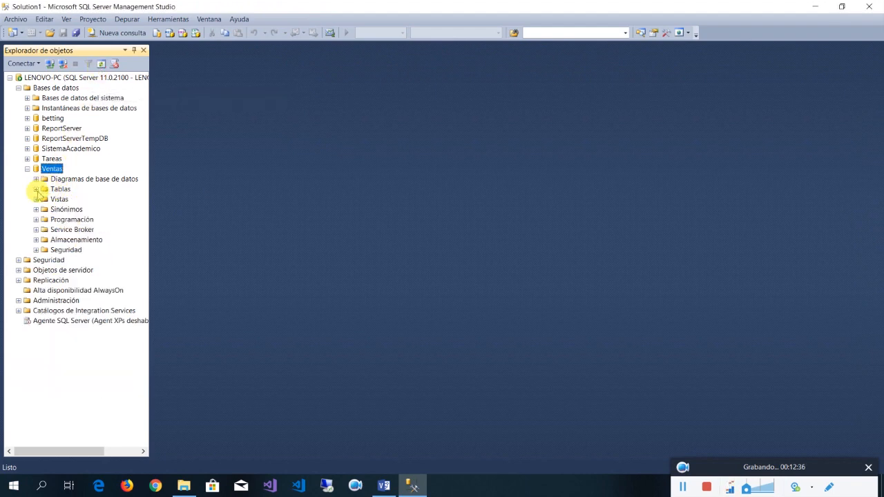
{"action": "left_click", "coordinate": [36, 189]}
{"action": "double_click", "coordinate": [82, 220]}
{"action": "right_click", "coordinate": [84, 221]}
{"action": "double_click", "coordinate": [81, 229]}
{"action": "right_click", "coordinate": [84, 221]}
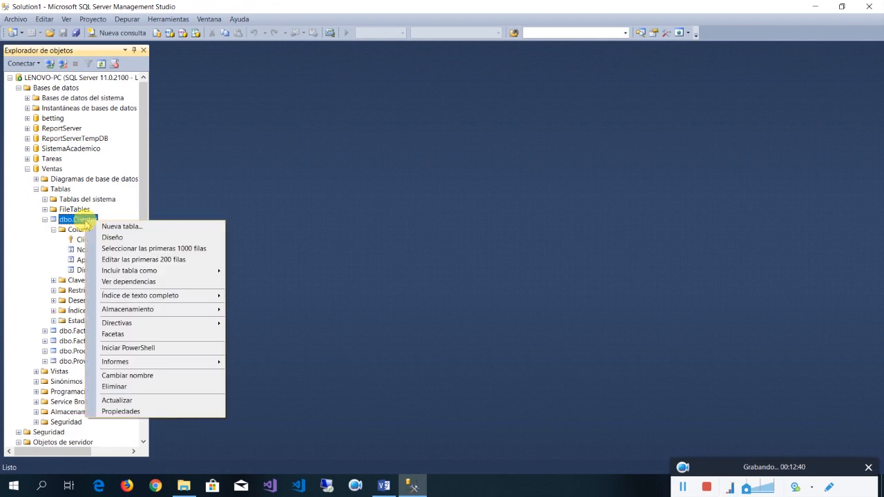
{"action": "left_click", "coordinate": [112, 238]}
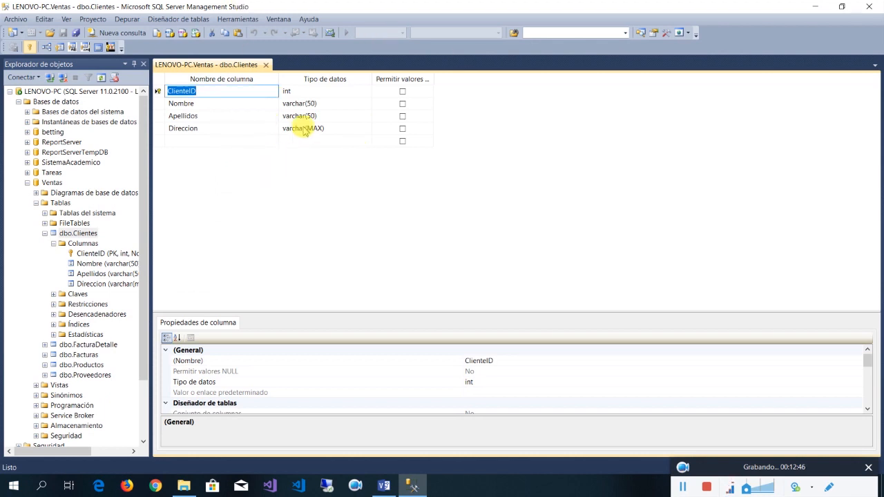
Add a Cedula column of data type varchar(16) below Direccion in the Clientes table
{"action": "left_click", "coordinate": [232, 150]}
{"action": "left_click", "coordinate": [232, 142]}
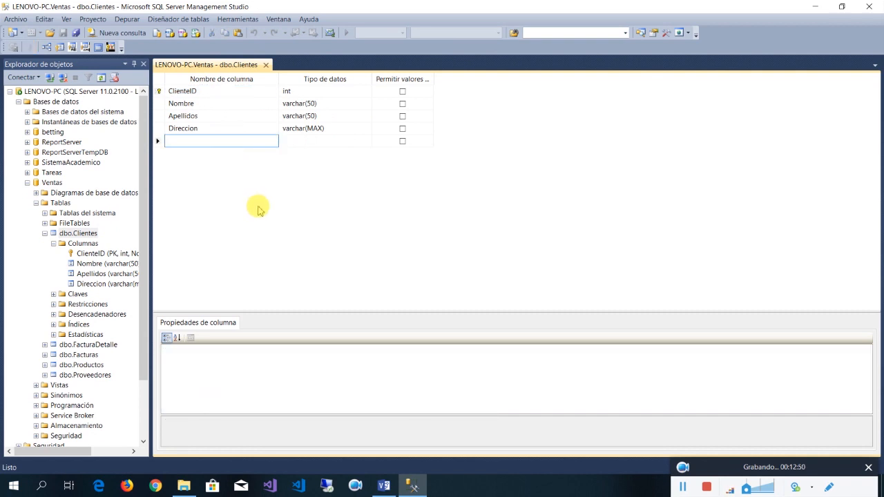
{"action": "type", "text": "C"}
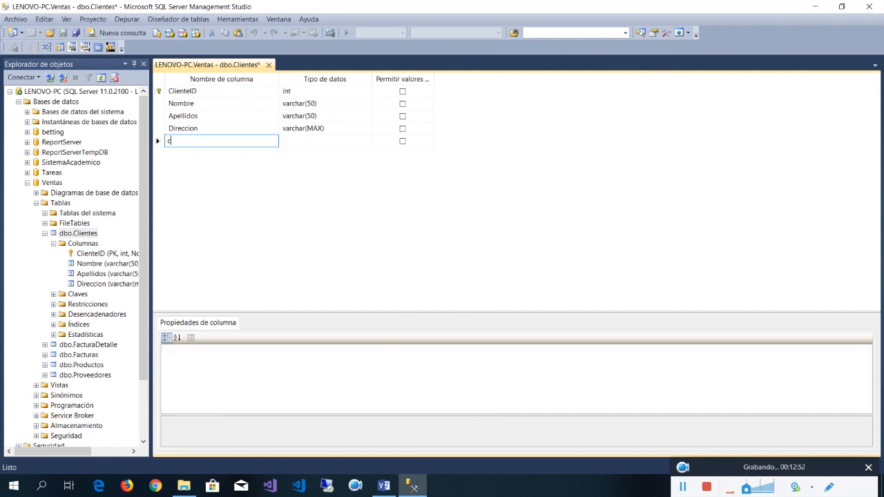
{"action": "type", "text": "edula"}
{"action": "key", "text": "Tab"}
{"action": "type", "text": "var"}
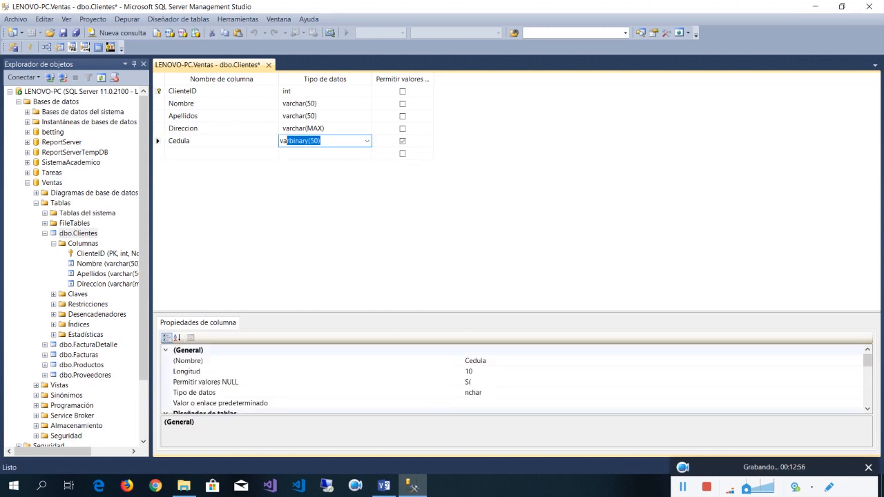
{"action": "left_click", "coordinate": [290, 140]}
{"action": "type", "text": "chary(50"}
{"action": "left_click_drag", "start_coordinate": [293, 140], "coordinate": [320, 140]}
{"action": "key", "text": "BackSpace"}
{"action": "type", "text": "har(16"}
{"action": "type", "text": ")"}
{"action": "key", "text": "Tab"}
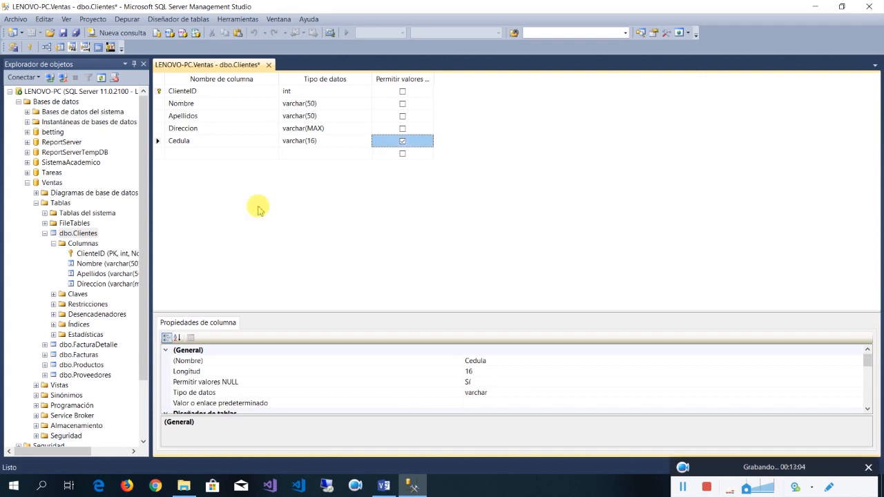
Disallow null values in the Cedula column
{"action": "key", "text": "Down"}
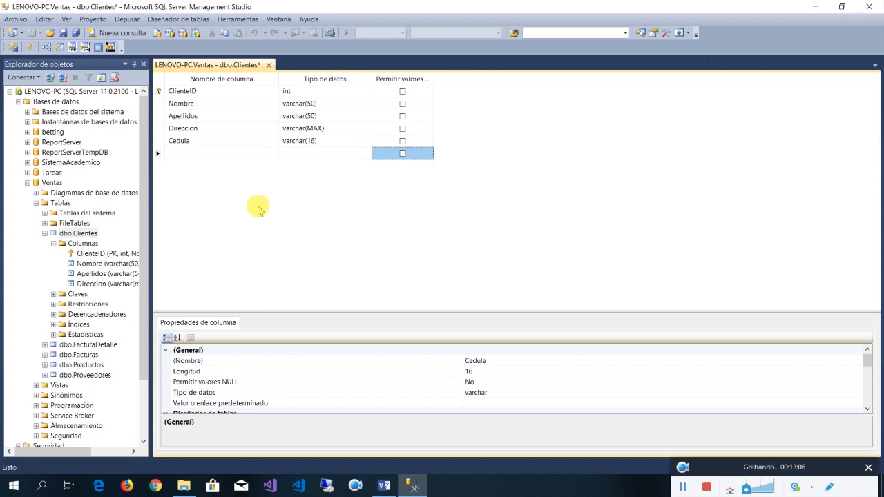
{"action": "key", "text": "Up"}
{"action": "key", "text": "space"}
{"action": "key", "text": "Down"}
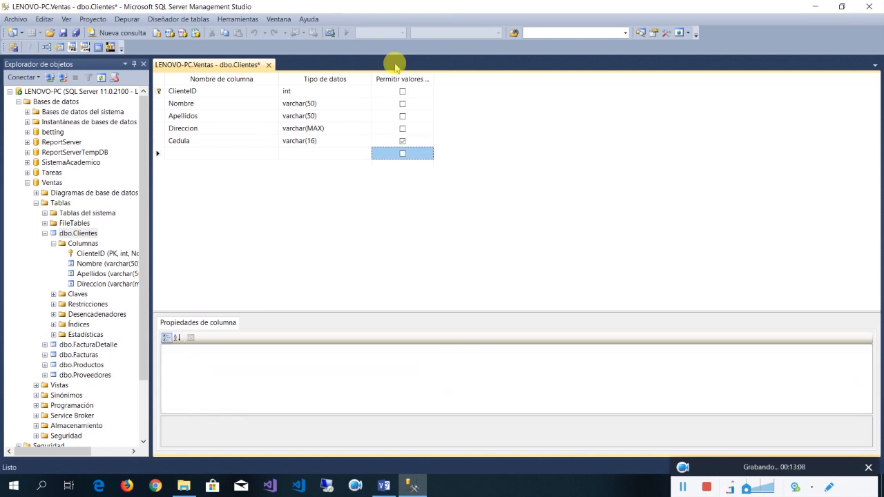
{"action": "left_click", "coordinate": [402, 141]}
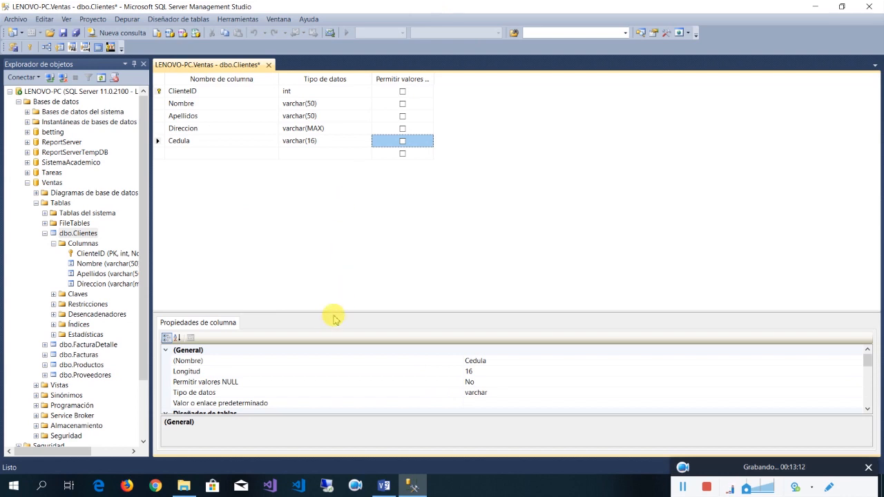
Try to save the Clientes table design, read the save notification's details and dismiss the dialogs
{"action": "left_click_drag", "start_coordinate": [334, 312], "coordinate": [322, 199]}
{"action": "right_click", "coordinate": [227, 64]}
{"action": "left_click", "coordinate": [250, 69]}
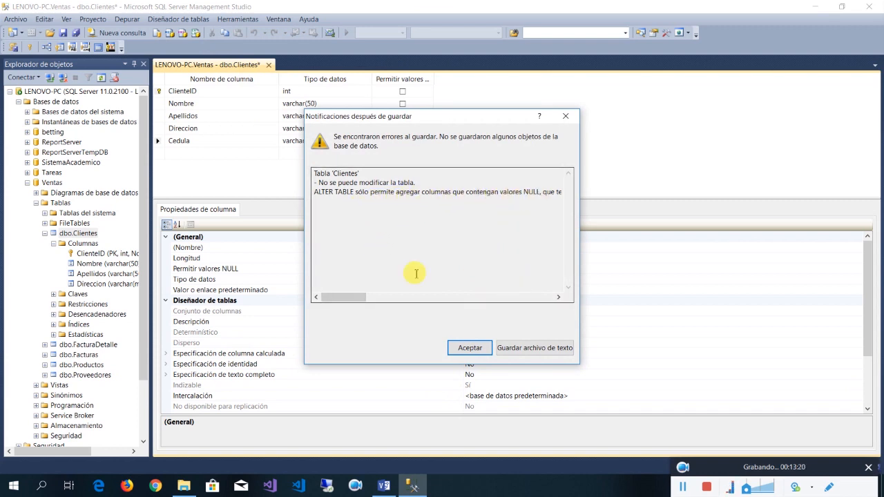
{"action": "left_click_drag", "start_coordinate": [352, 298], "coordinate": [428, 303]}
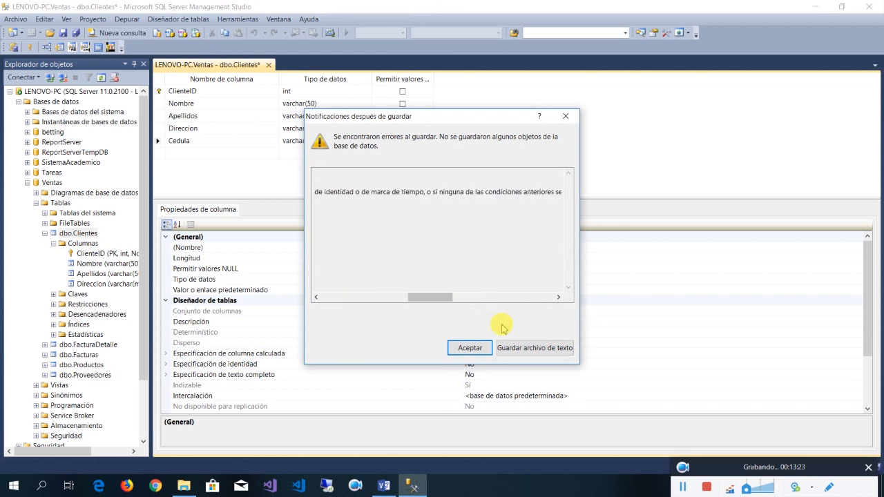
{"action": "left_click", "coordinate": [472, 348]}
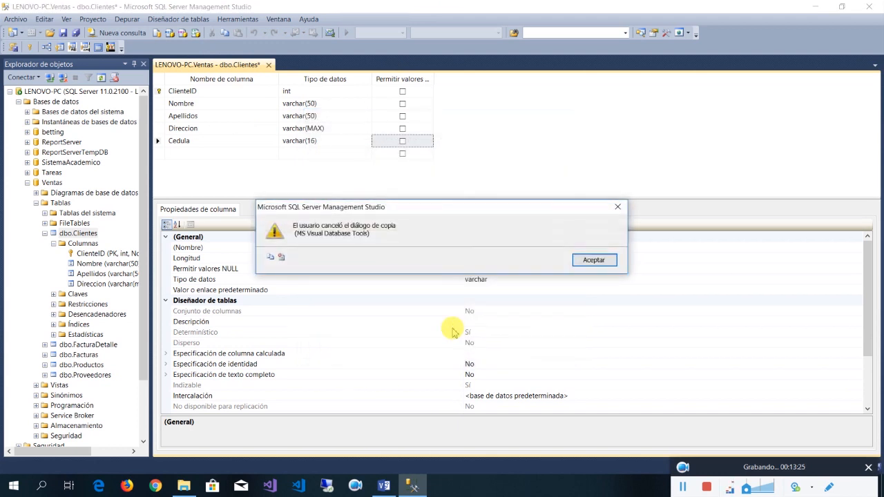
{"action": "left_click", "coordinate": [593, 260]}
{"action": "right_click", "coordinate": [169, 65]}
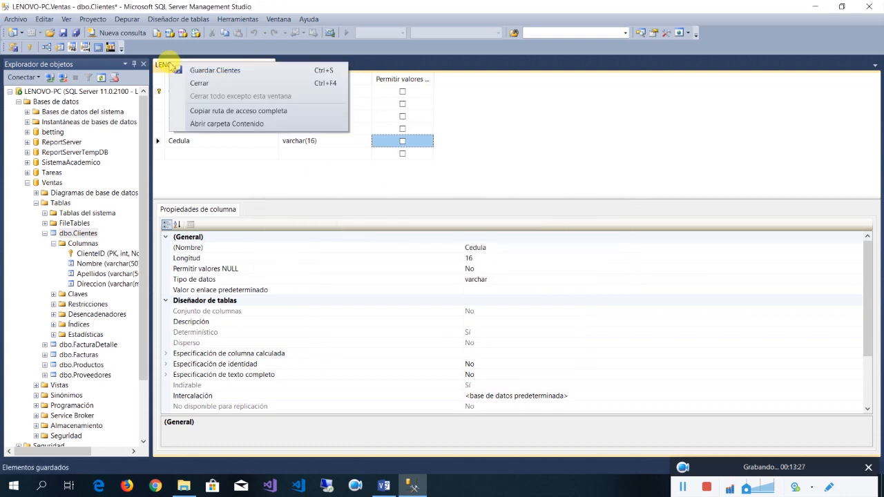
{"action": "right_click", "coordinate": [163, 142]}
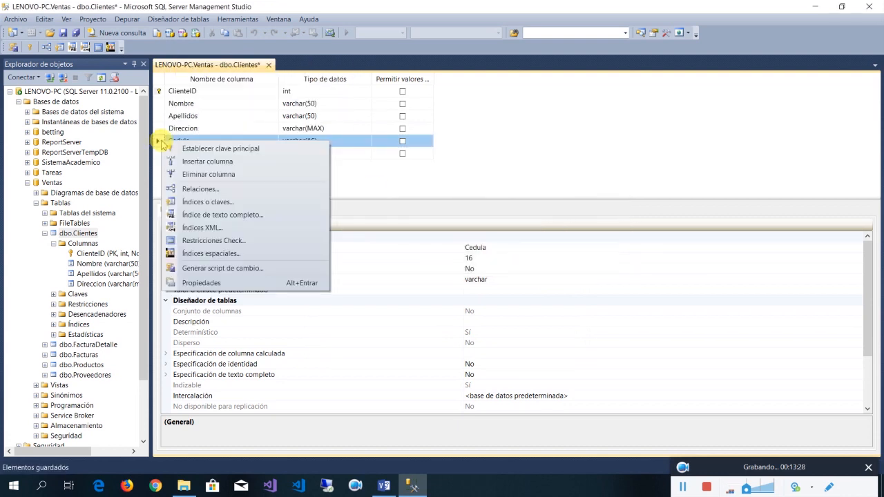
{"action": "left_click", "coordinate": [437, 185]}
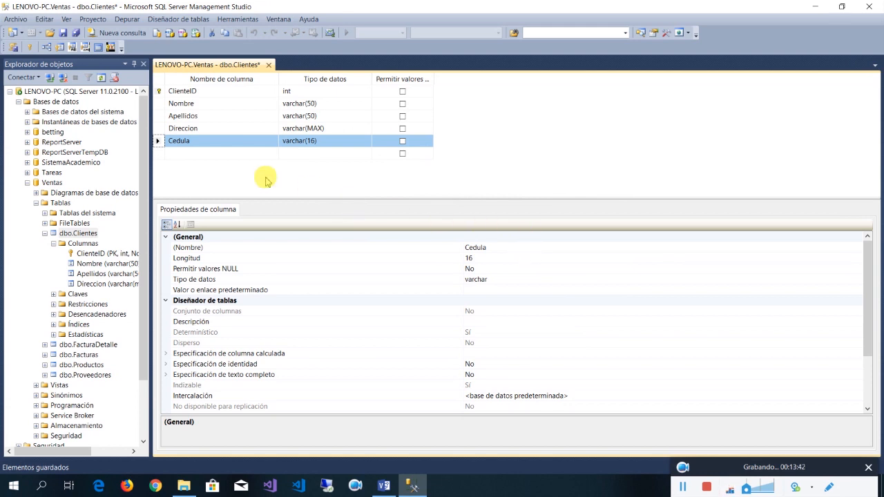
{"action": "left_click", "coordinate": [682, 488]}
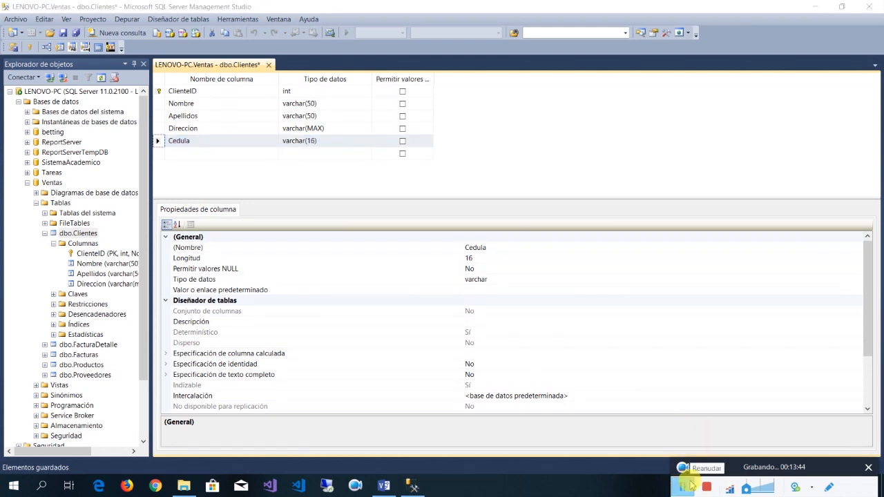
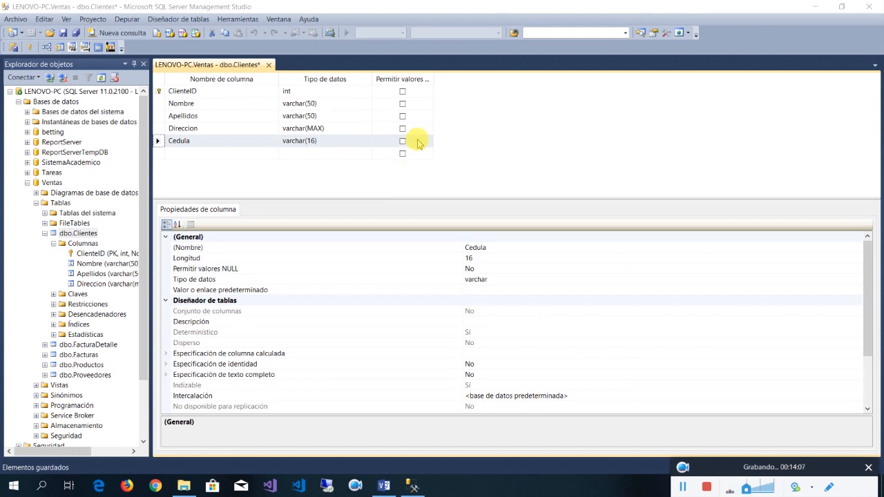
Allow null values in the Cedula column of Clientes
{"action": "left_click", "coordinate": [403, 142]}
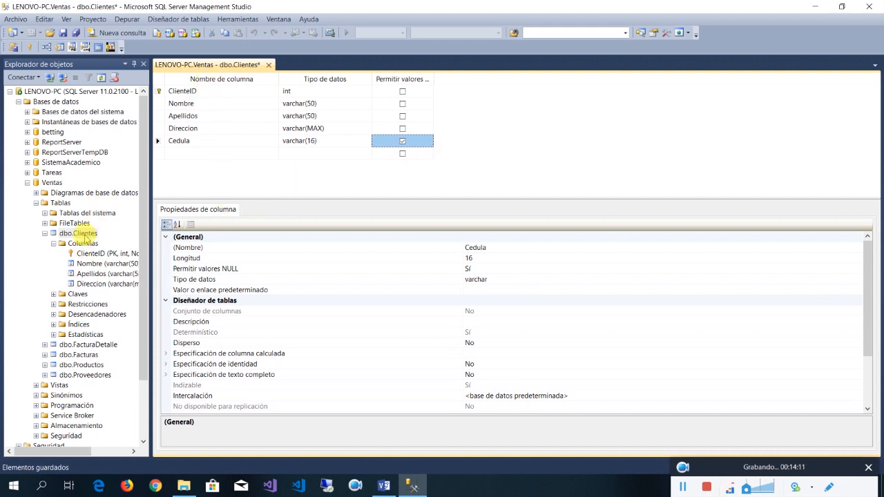
Open the first 200 rows of the Clientes table and return to the table's design
{"action": "right_click", "coordinate": [84, 235]}
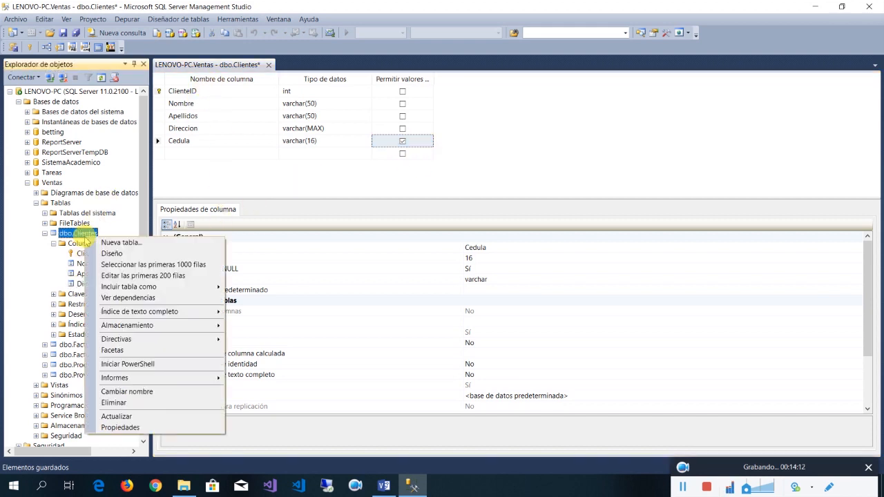
{"action": "left_click", "coordinate": [149, 277]}
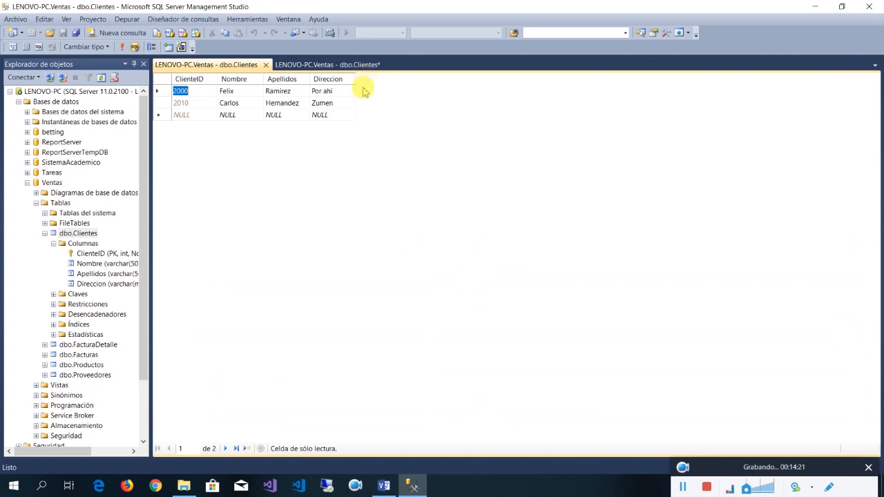
{"action": "left_click", "coordinate": [331, 68]}
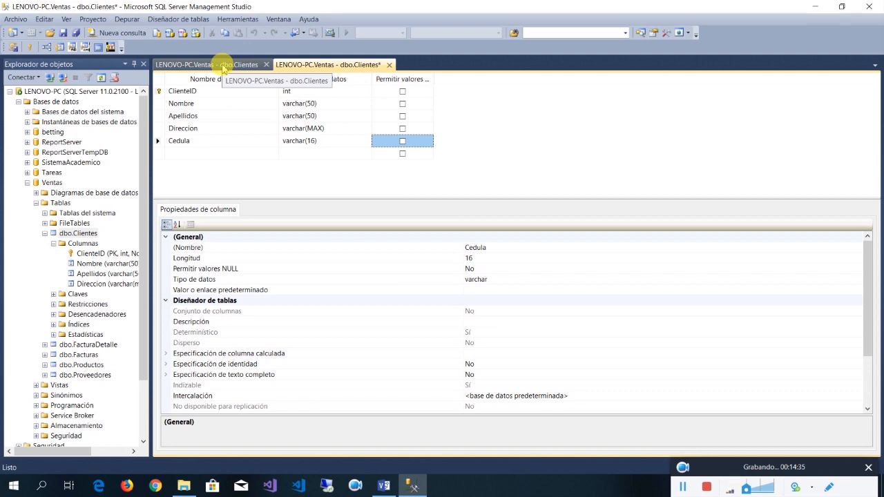
Allow null values in the Cedula column again and save the Clientes table design
{"action": "left_click", "coordinate": [405, 142]}
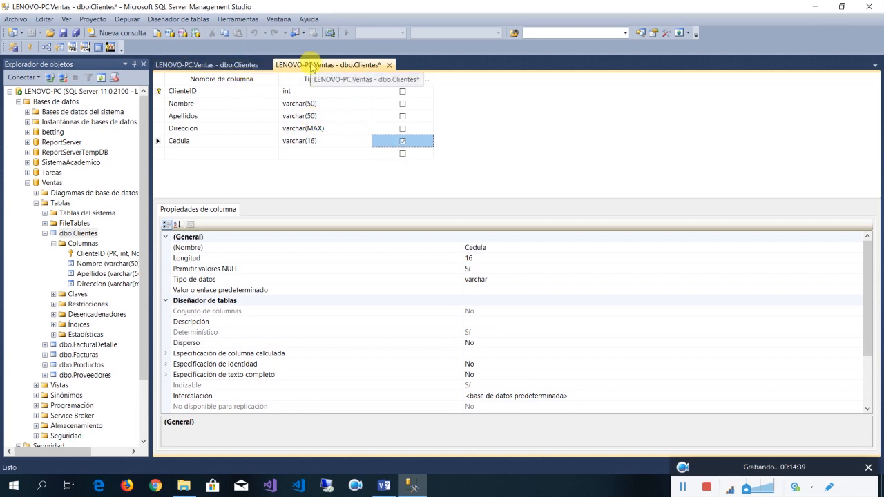
{"action": "left_click", "coordinate": [223, 65]}
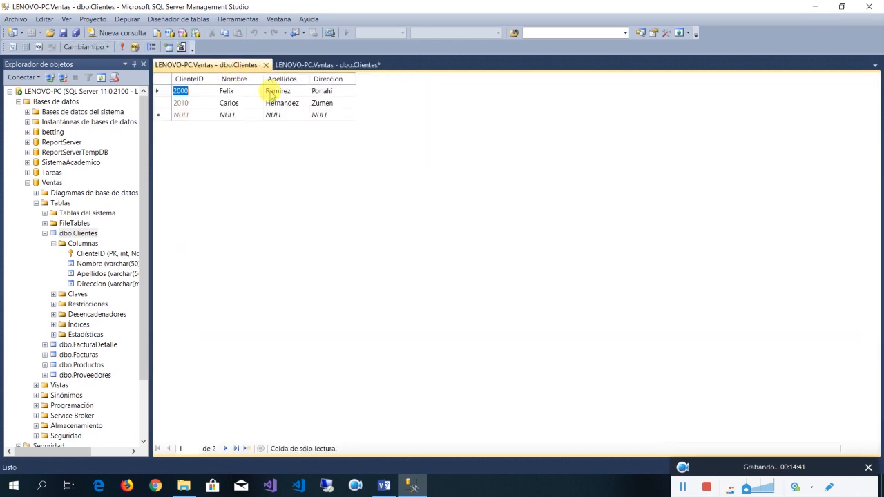
{"action": "left_click", "coordinate": [343, 67]}
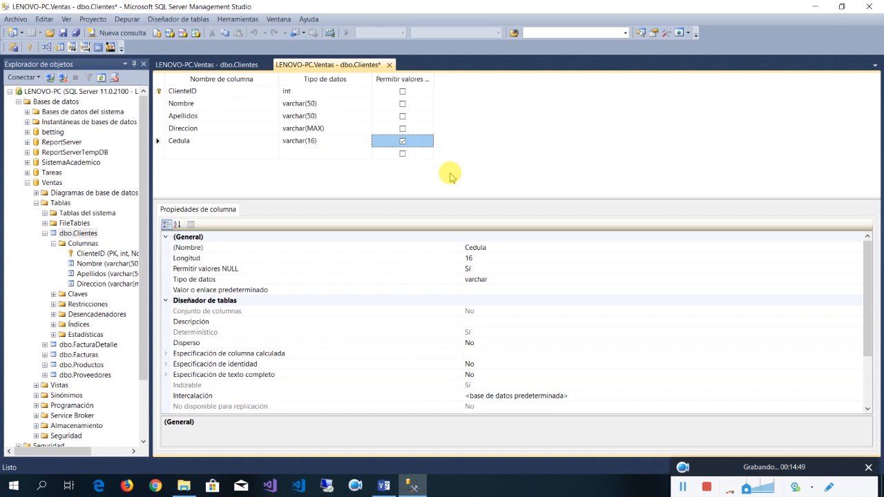
{"action": "scroll", "coordinate": [657, 339], "scroll_direction": "down", "scroll_amount": 3}
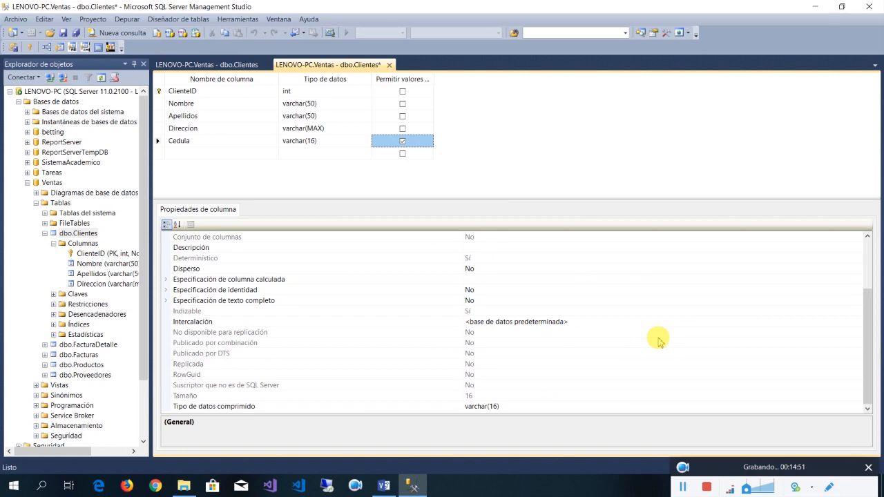
{"action": "scroll", "coordinate": [656, 339], "scroll_direction": "up", "scroll_amount": 3}
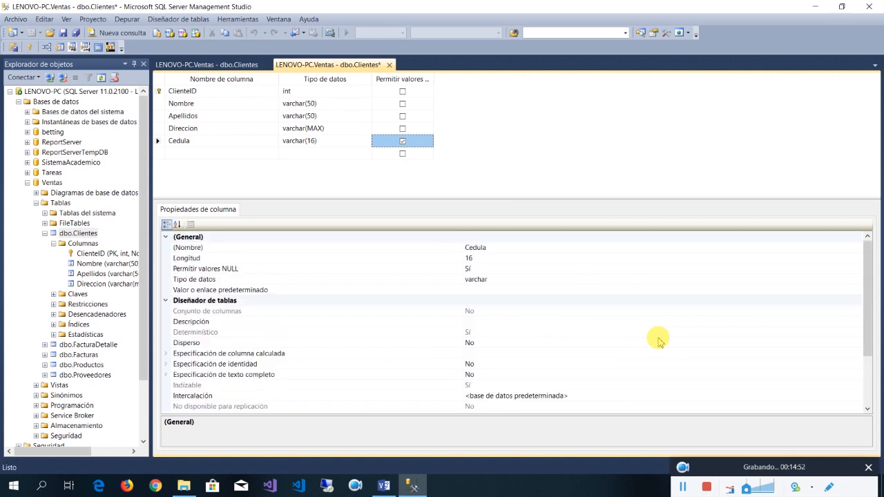
{"action": "right_click", "coordinate": [289, 64]}
{"action": "left_click", "coordinate": [319, 74]}
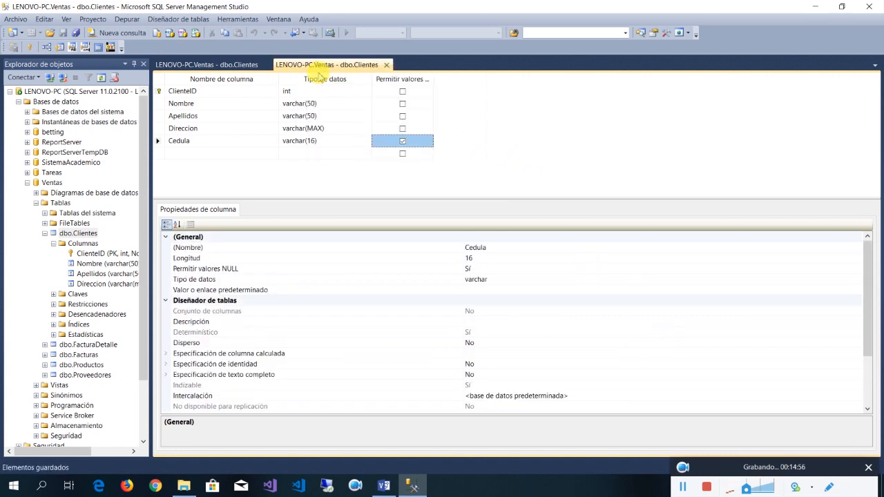
Close the outdated view of the Clientes rows and reopen the table's first 200 rows for editing
{"action": "left_click", "coordinate": [201, 64]}
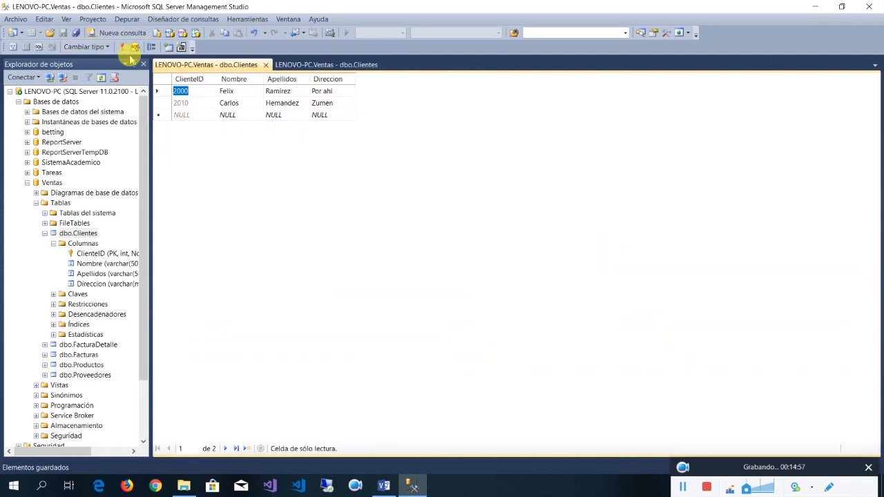
{"action": "left_click", "coordinate": [266, 64]}
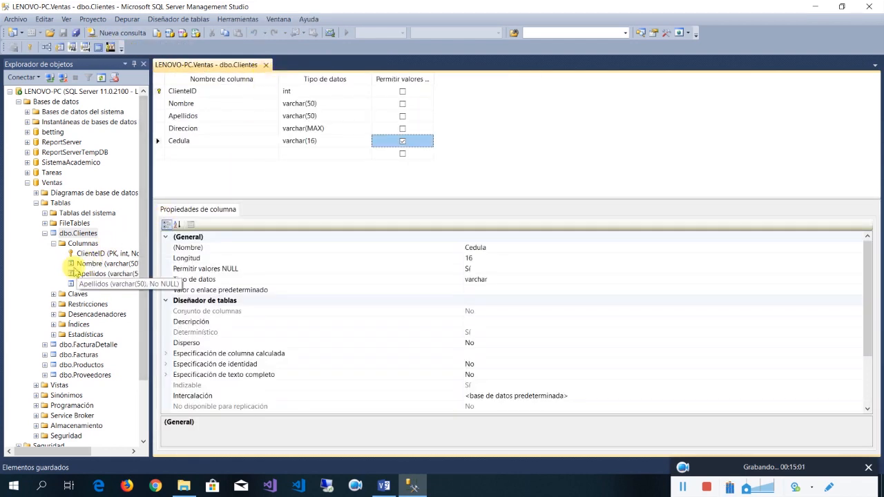
{"action": "right_click", "coordinate": [80, 233]}
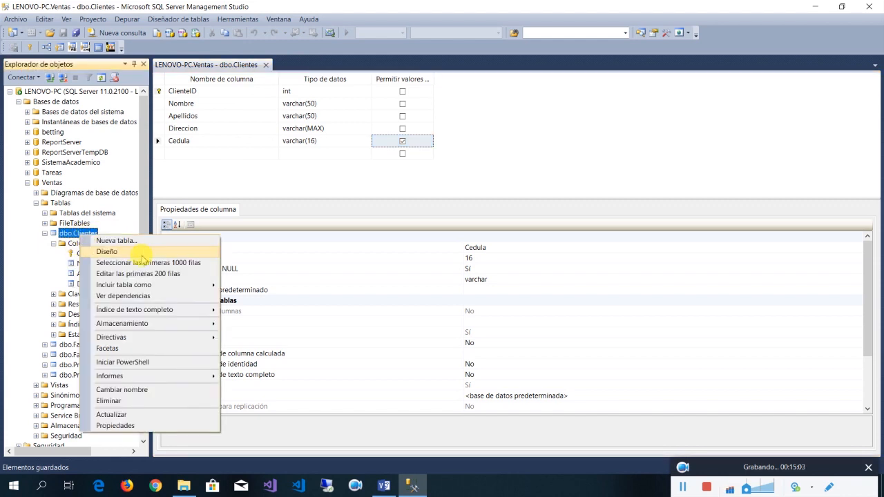
{"action": "left_click", "coordinate": [141, 273]}
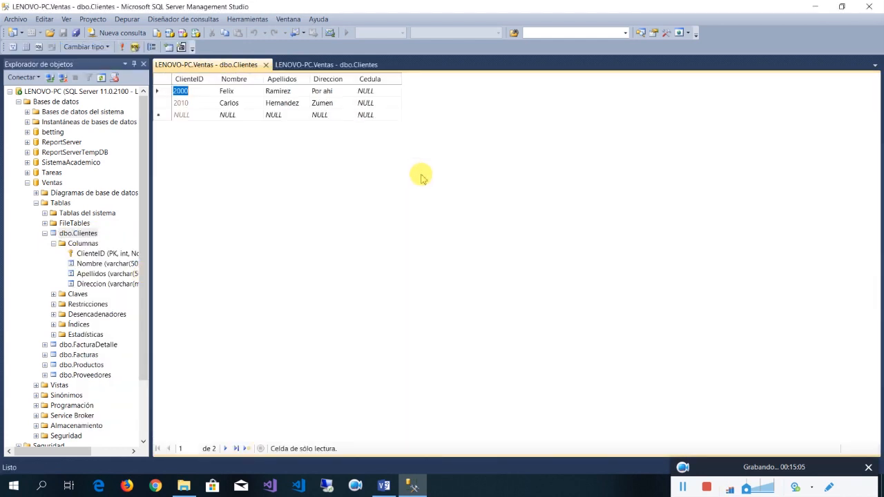
Fill in each client's ID number in the Cedula column of the rows with ClienteID 2000 and 2010
{"action": "left_click", "coordinate": [389, 92]}
{"action": "key", "text": "Down"}
{"action": "key", "text": "Up"}
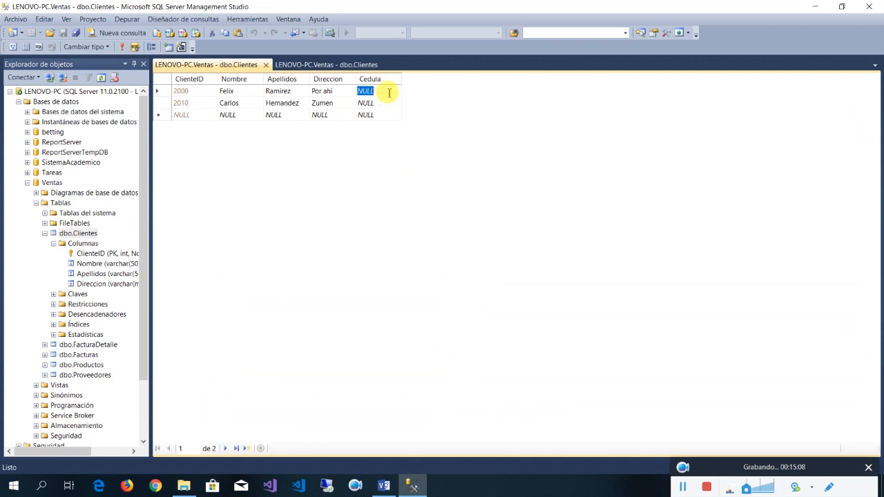
{"action": "type", "text": "00"}
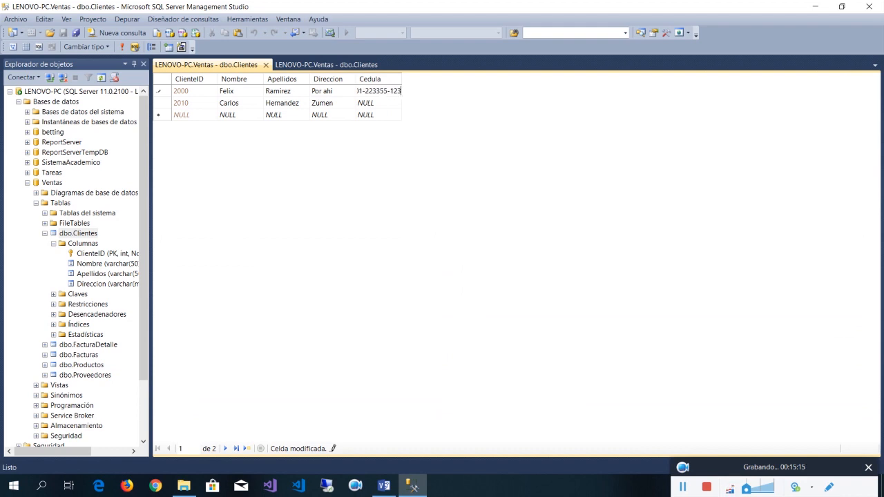
{"action": "key", "text": "Caps_Lock"}
{"action": "type", "text": "A"}
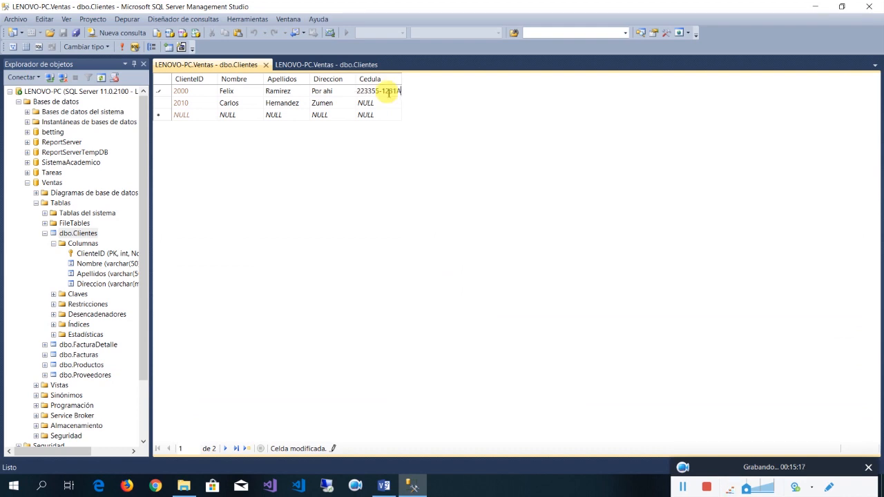
{"action": "key", "text": "Escape"}
{"action": "key", "text": "Down"}
{"action": "key", "text": "ctrl+v"}
{"action": "key", "text": "Caps_Lock"}
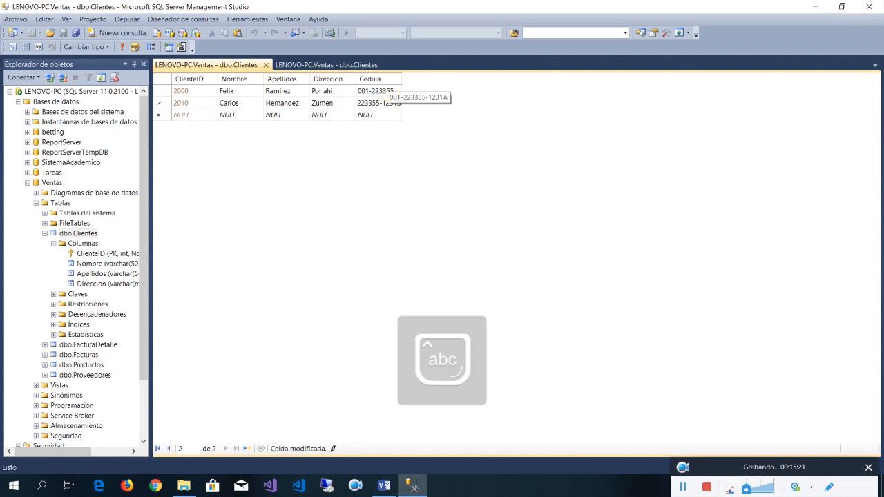
{"action": "key", "text": "Down"}
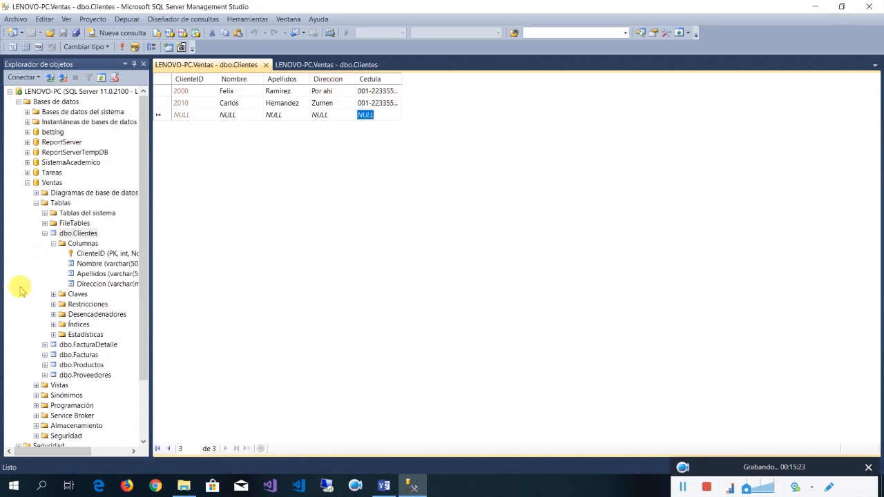
Close the open row and design views of the Clientes table
{"action": "left_click", "coordinate": [82, 243]}
{"action": "right_click", "coordinate": [82, 243]}
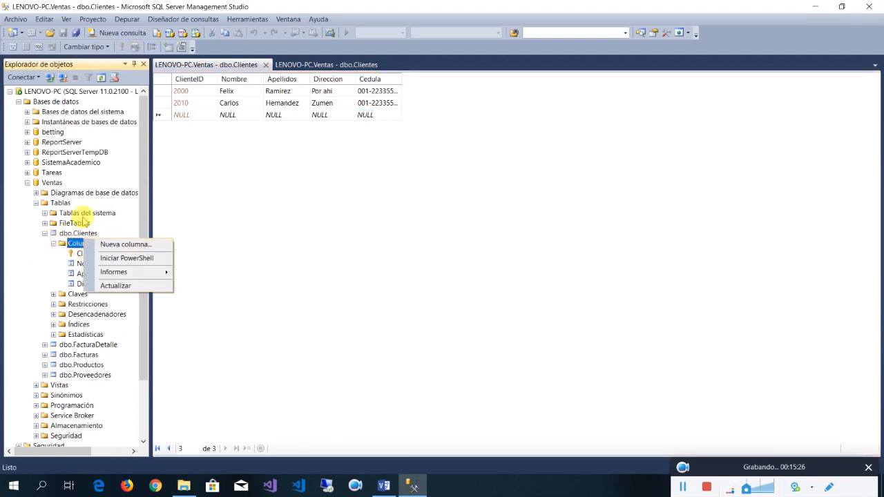
{"action": "left_click", "coordinate": [265, 65]}
{"action": "left_click", "coordinate": [265, 65]}
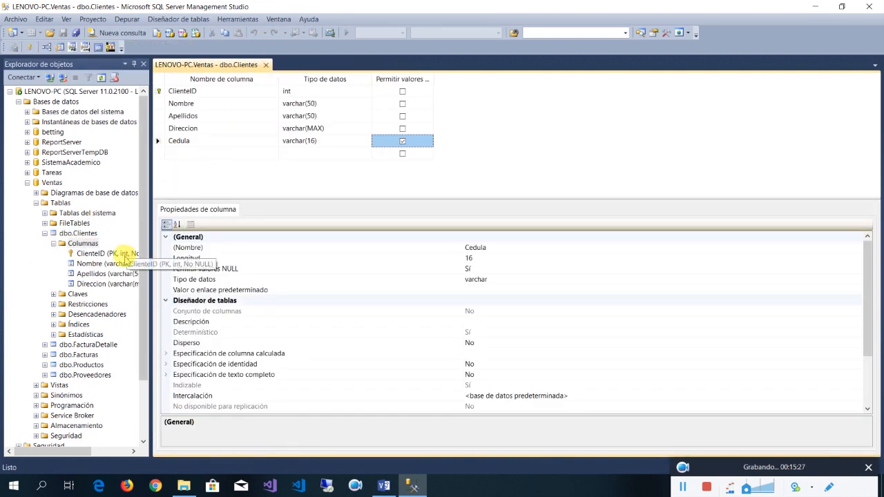
{"action": "right_click", "coordinate": [85, 234]}
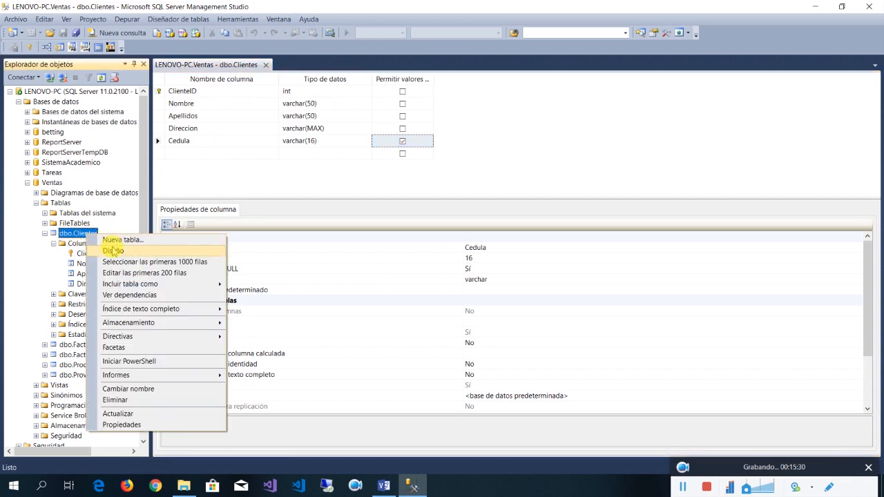
{"action": "left_click", "coordinate": [113, 251]}
{"action": "left_click", "coordinate": [265, 65]}
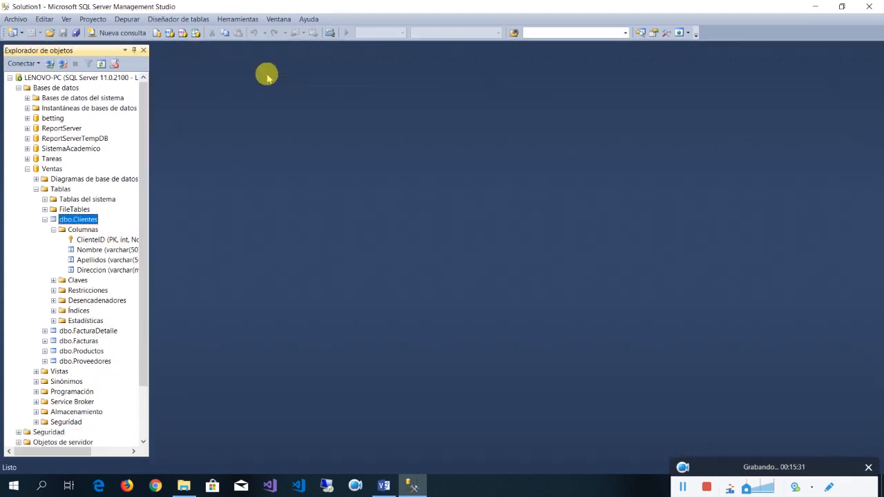
Reopen the Clientes table design and disallow null values in the Cedula column
{"action": "right_click", "coordinate": [85, 221]}
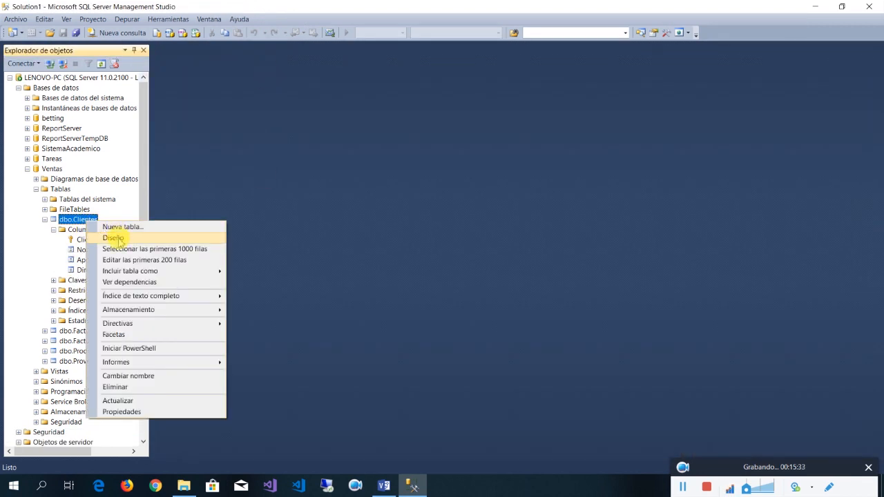
{"action": "left_click", "coordinate": [115, 238]}
{"action": "left_click", "coordinate": [402, 142]}
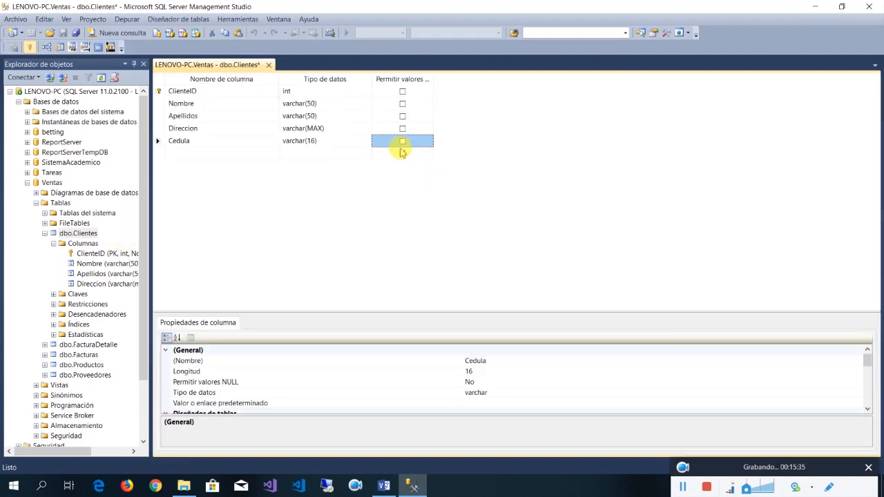
Try to save the Clientes table design and dismiss the resulting dialogs
{"action": "right_click", "coordinate": [222, 65]}
{"action": "left_click", "coordinate": [245, 78]}
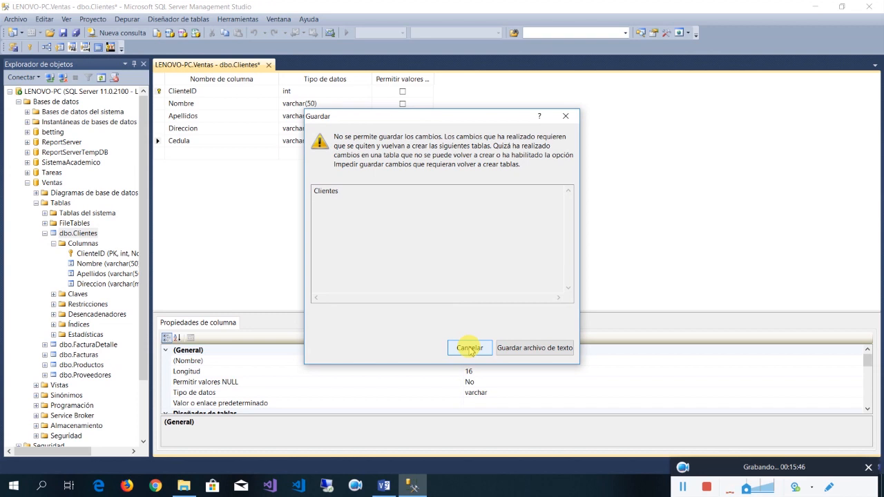
{"action": "left_click", "coordinate": [469, 349]}
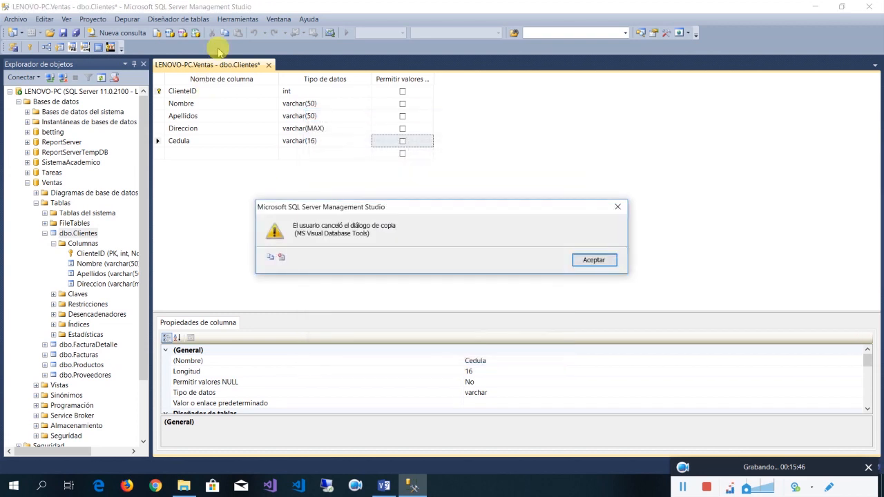
{"action": "left_click", "coordinate": [595, 260]}
Turn off the table designer option "Impedir guardar cambios que requieran volver a crear tablas"
{"action": "left_click", "coordinate": [238, 19]}
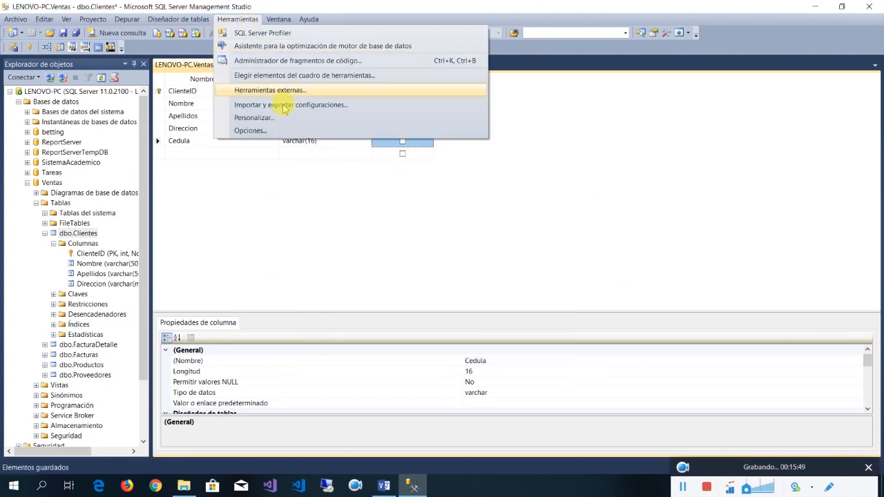
{"action": "left_click", "coordinate": [251, 130]}
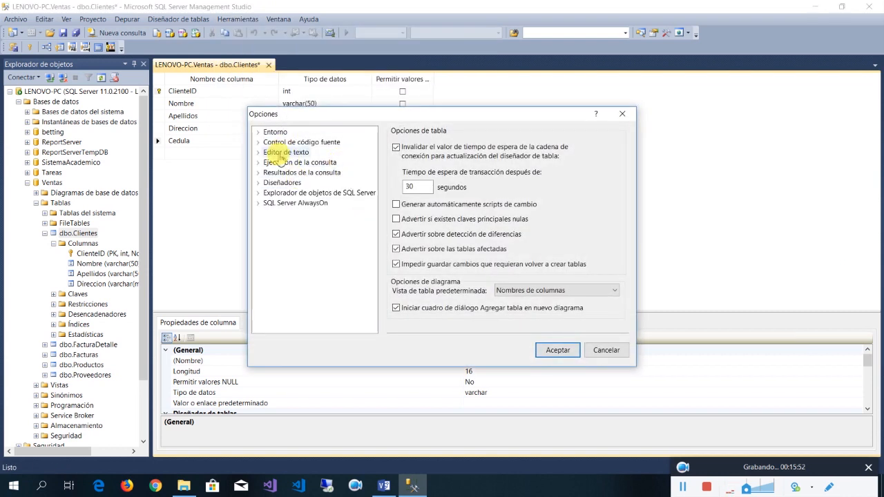
{"action": "left_click", "coordinate": [258, 182]}
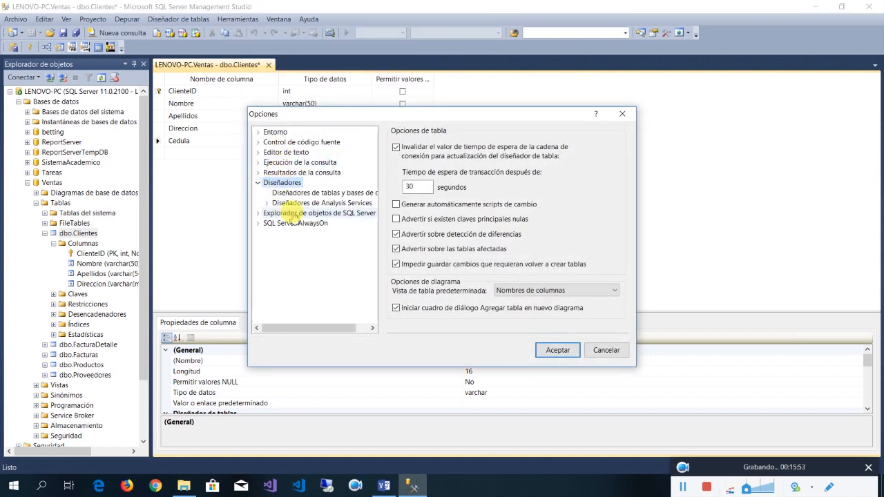
{"action": "left_click", "coordinate": [546, 351]}
Save the Clientes table design with the non-null Cedula column and confirm the change
{"action": "right_click", "coordinate": [207, 66]}
{"action": "left_click", "coordinate": [218, 73]}
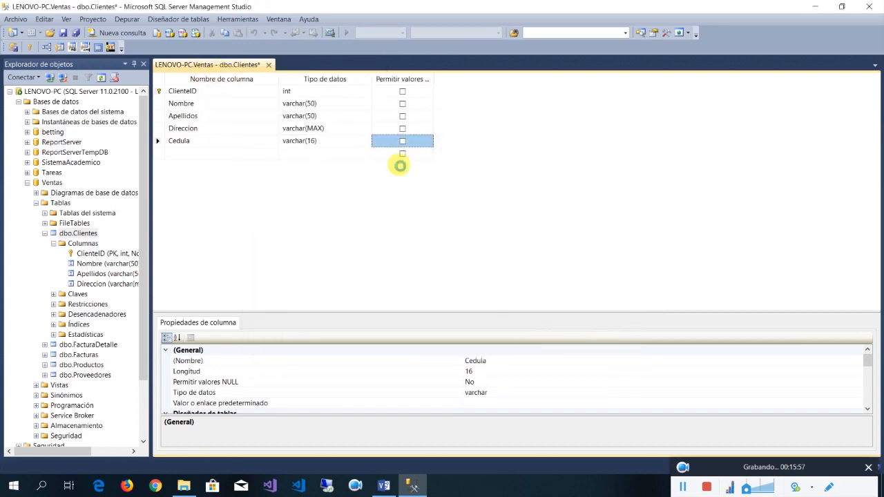
{"action": "left_click", "coordinate": [421, 349]}
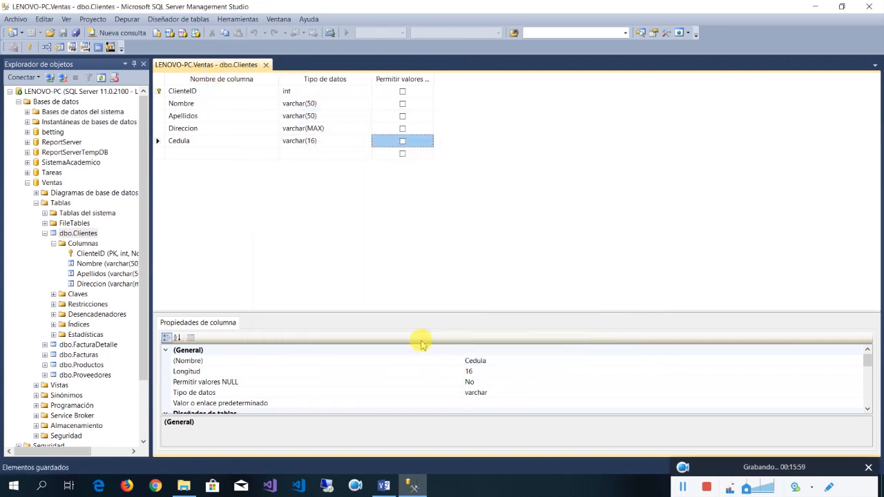
Close the Clientes design, reopen the table's first 200 rows and widen the Cedula column to fit its contents
{"action": "left_click", "coordinate": [269, 65]}
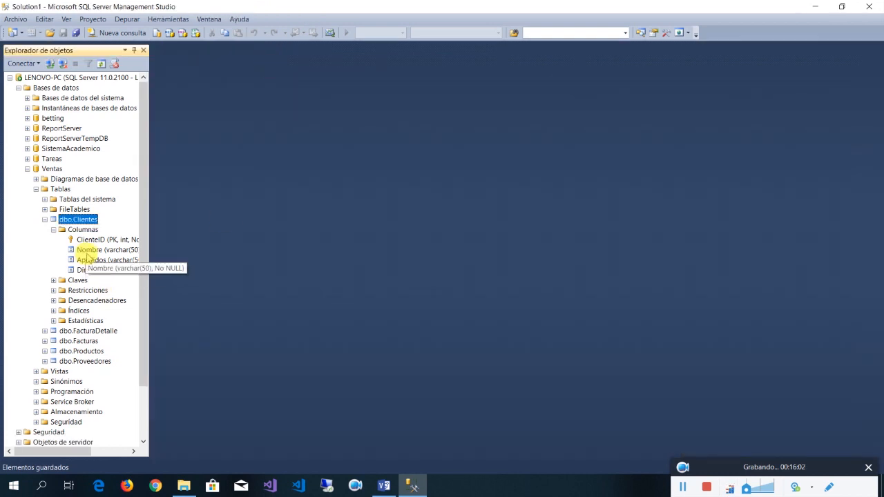
{"action": "right_click", "coordinate": [82, 220]}
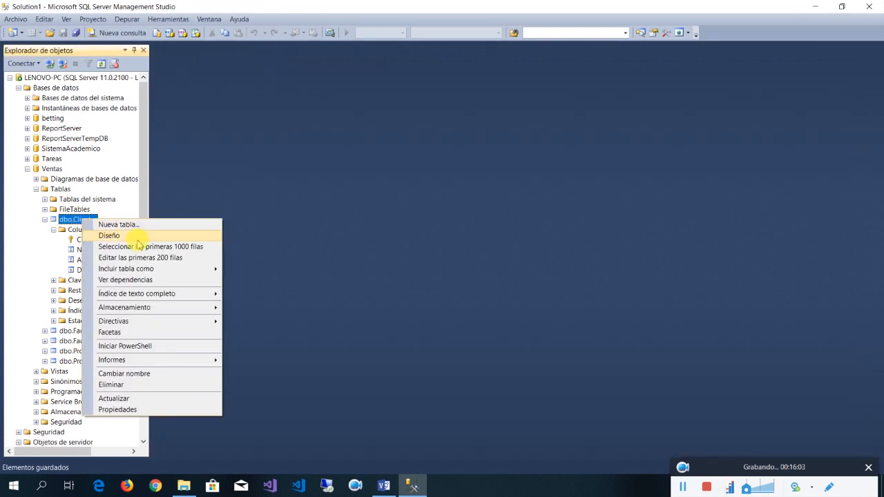
{"action": "left_click", "coordinate": [141, 257]}
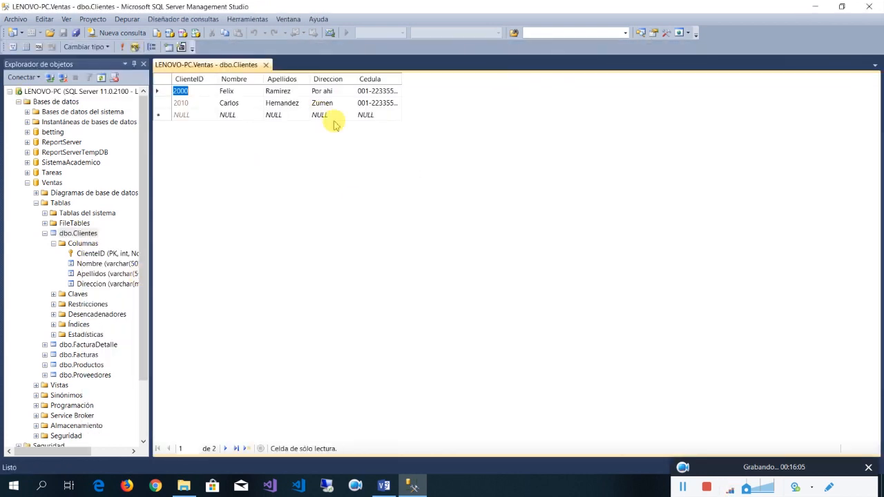
{"action": "double_click", "coordinate": [401, 80]}
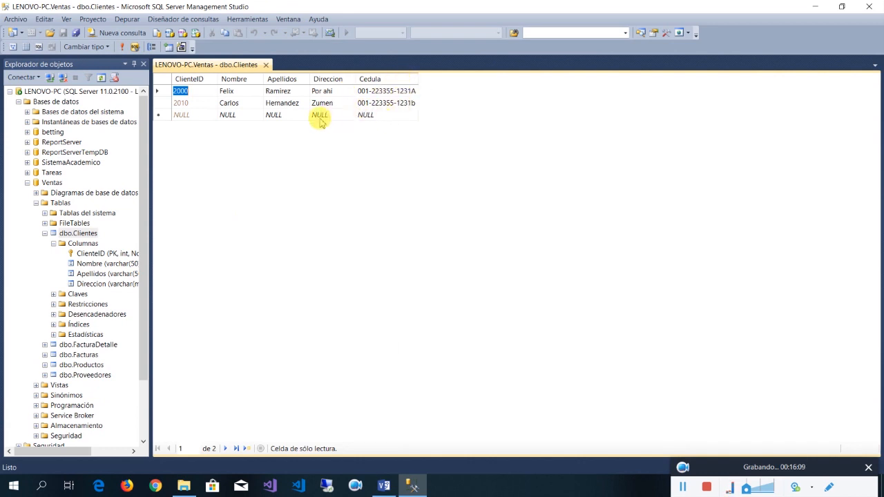